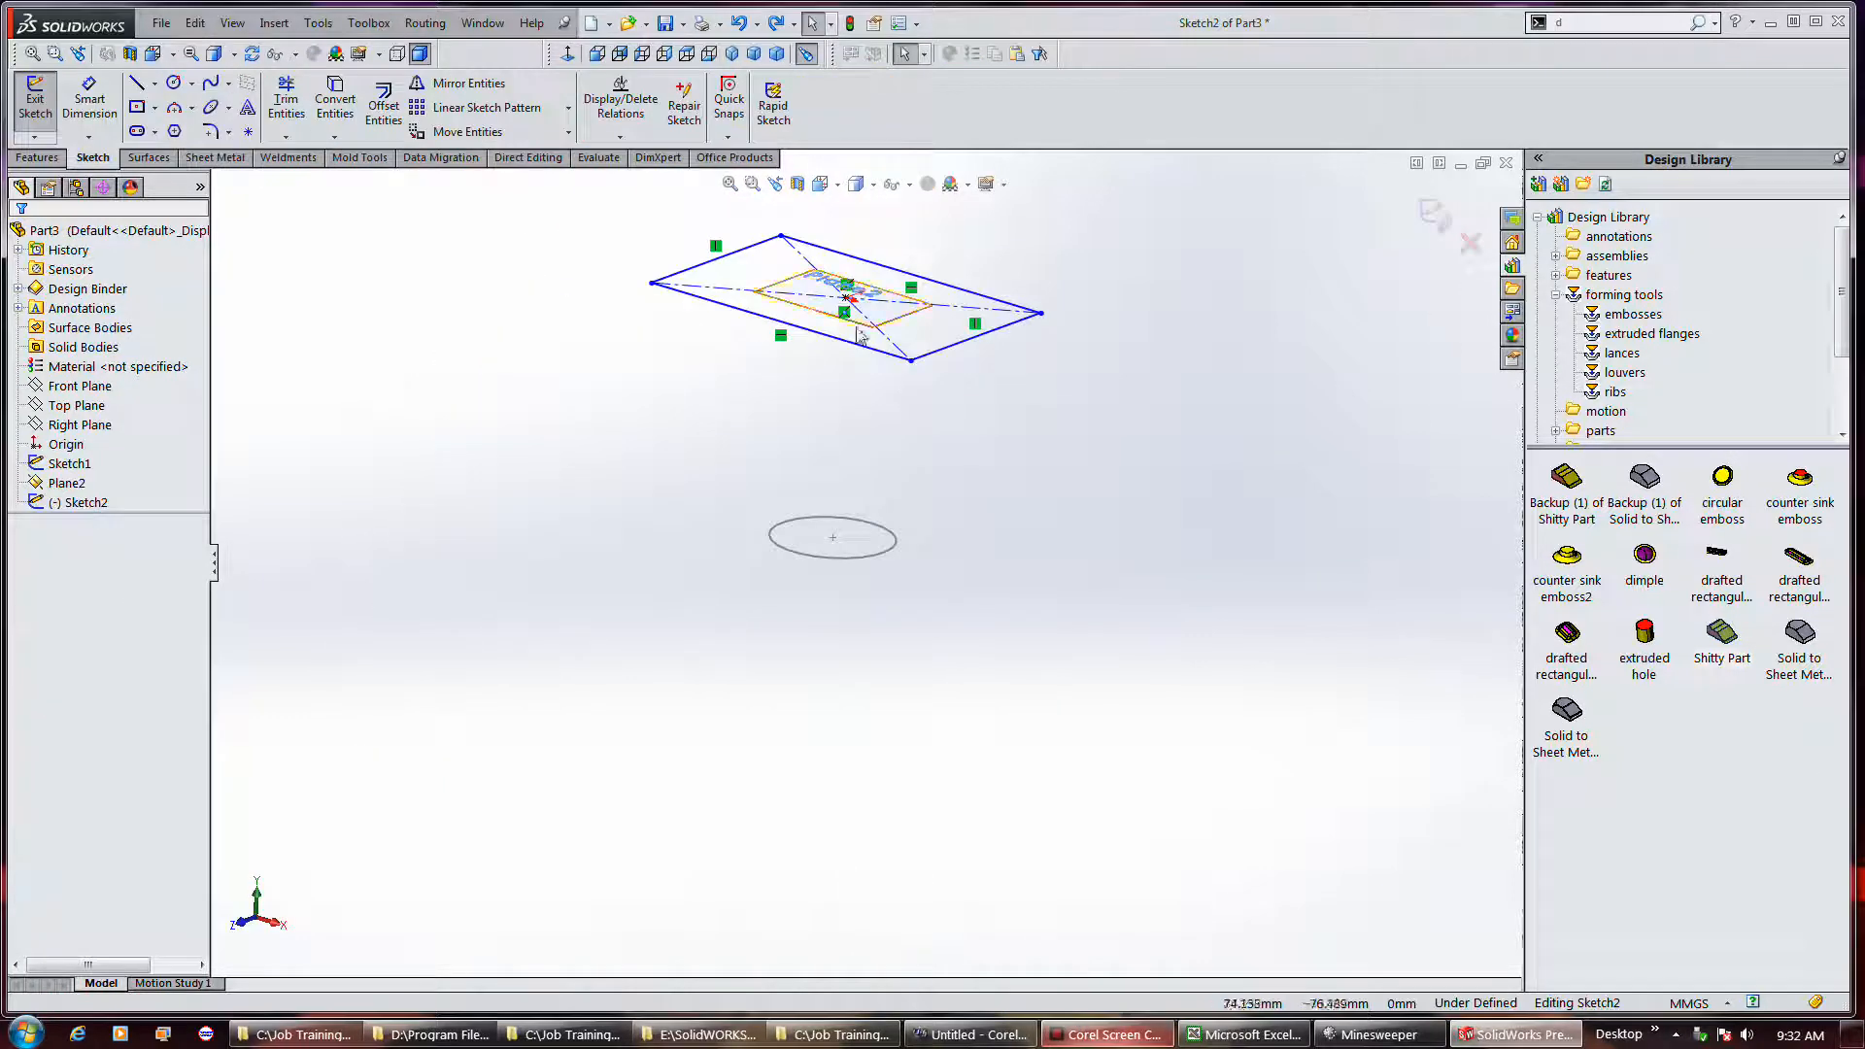
pyautogui.moveTo(731, 309); pyautogui.dragTo(749, 357, button='middle')
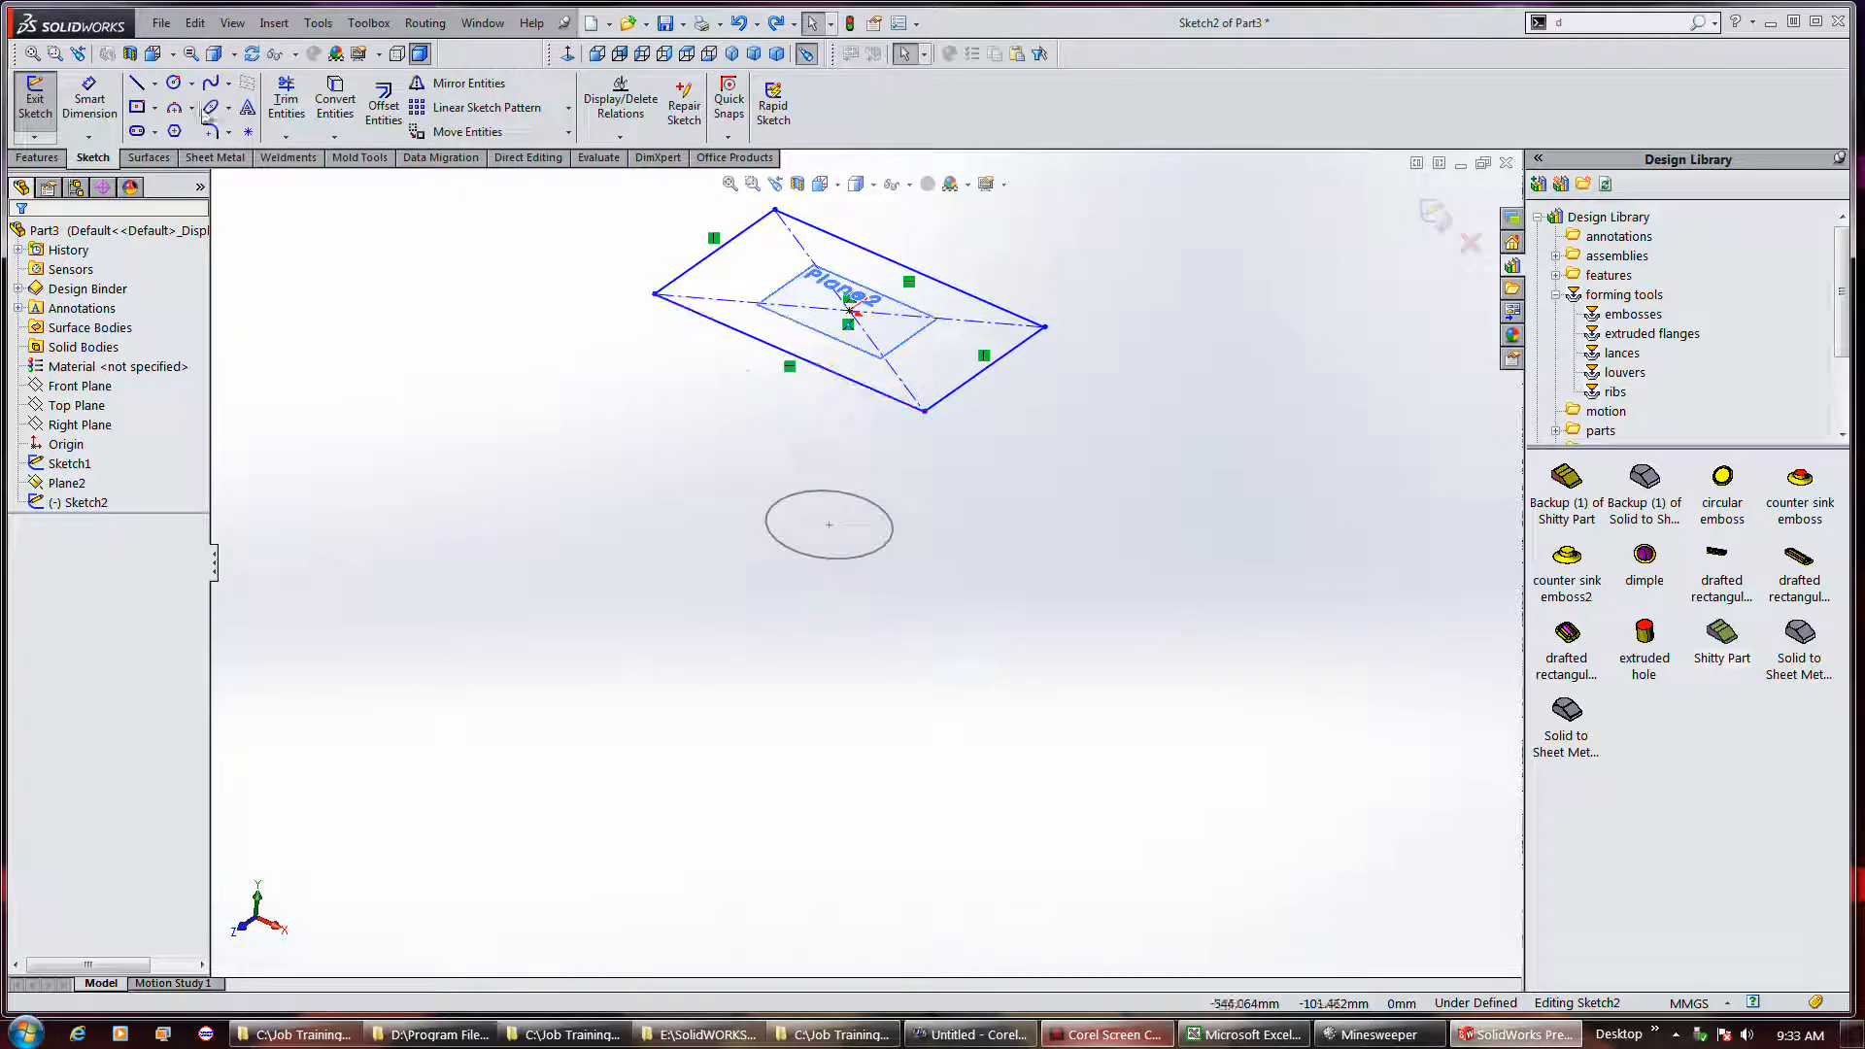
pyautogui.scroll(-2, 775, 214)
pyautogui.scroll(-2, 775, 214)
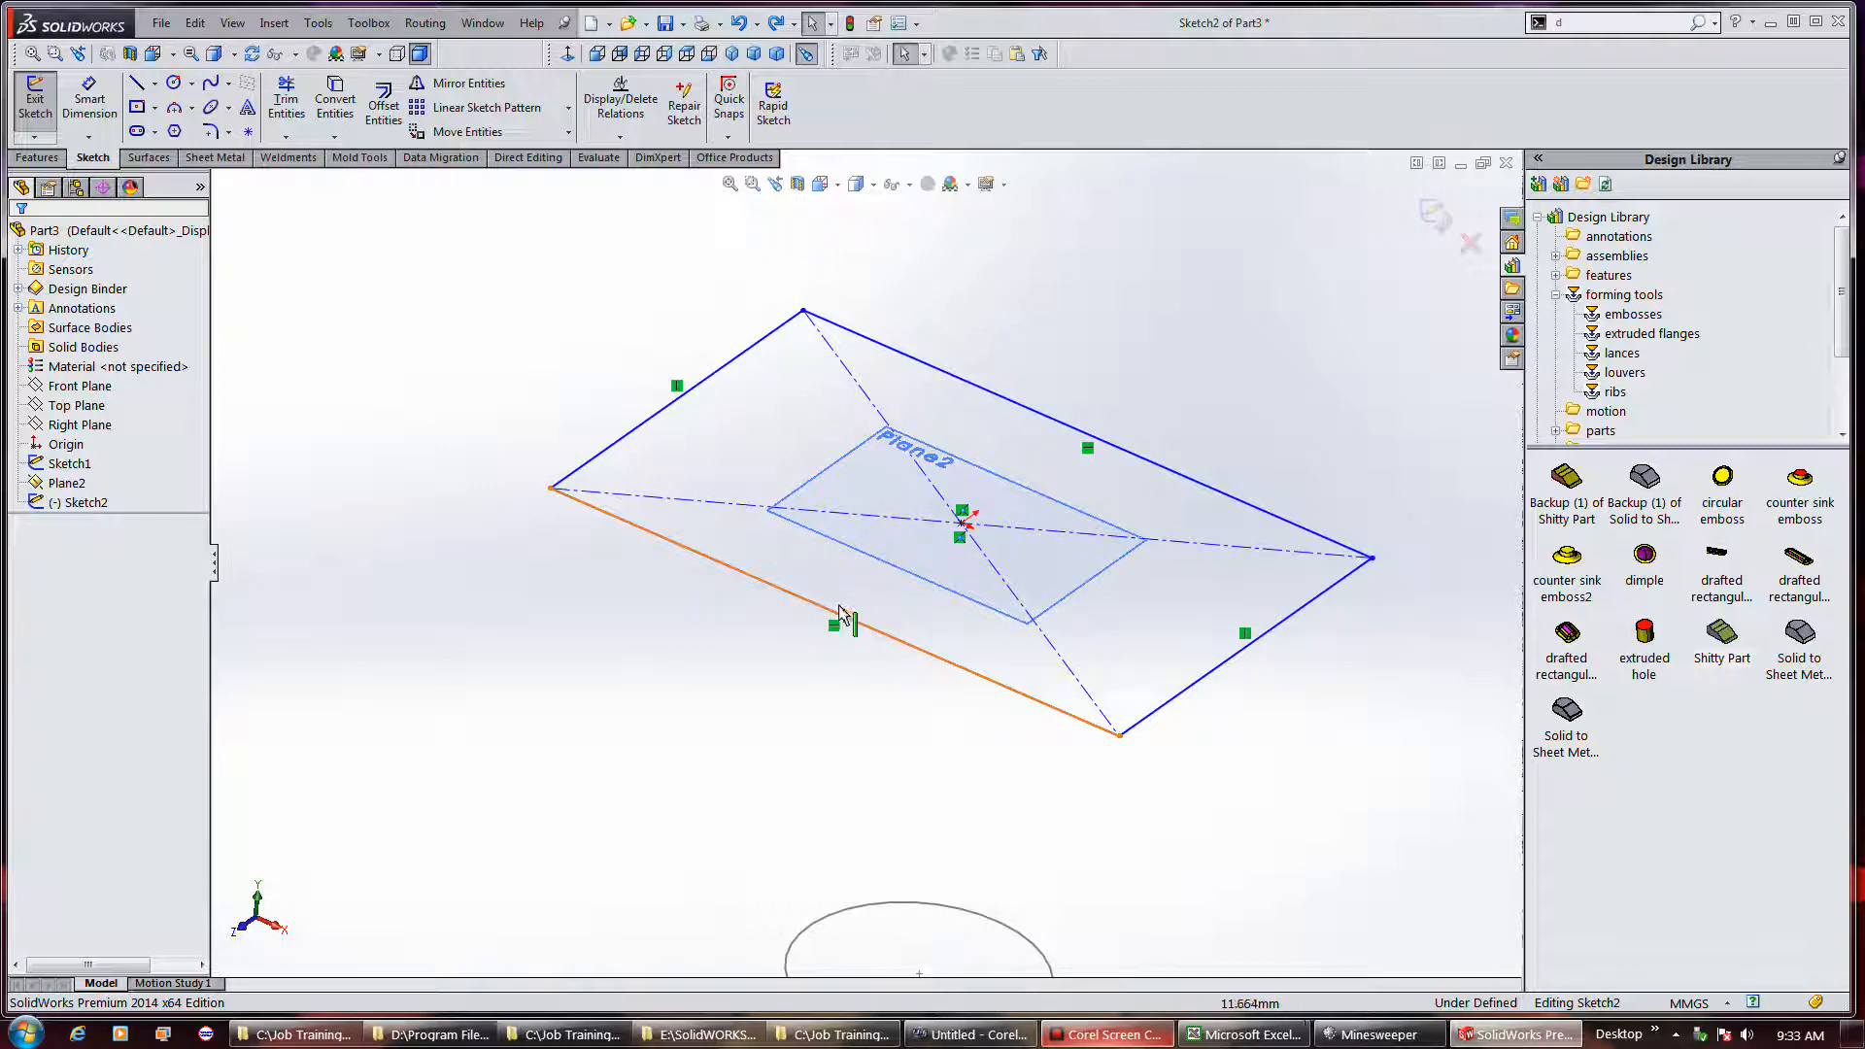
pyautogui.click(35, 160)
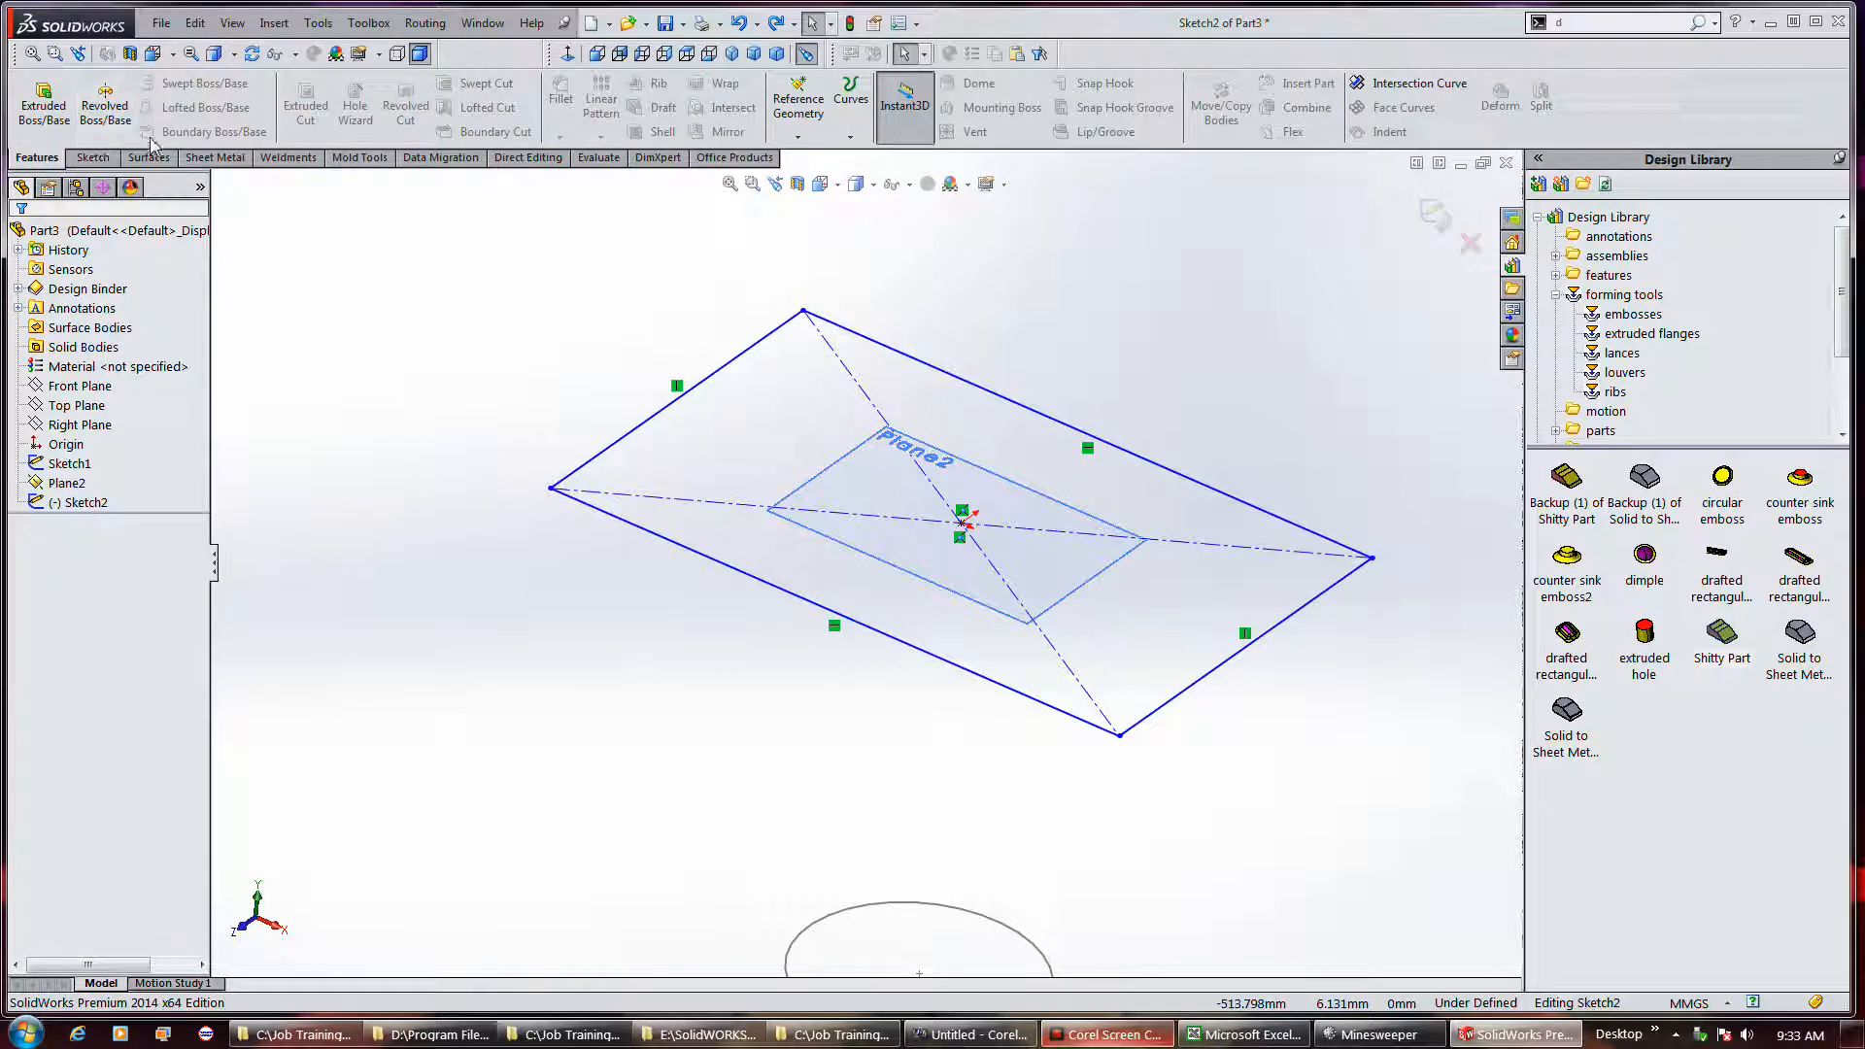
pyautogui.click(215, 158)
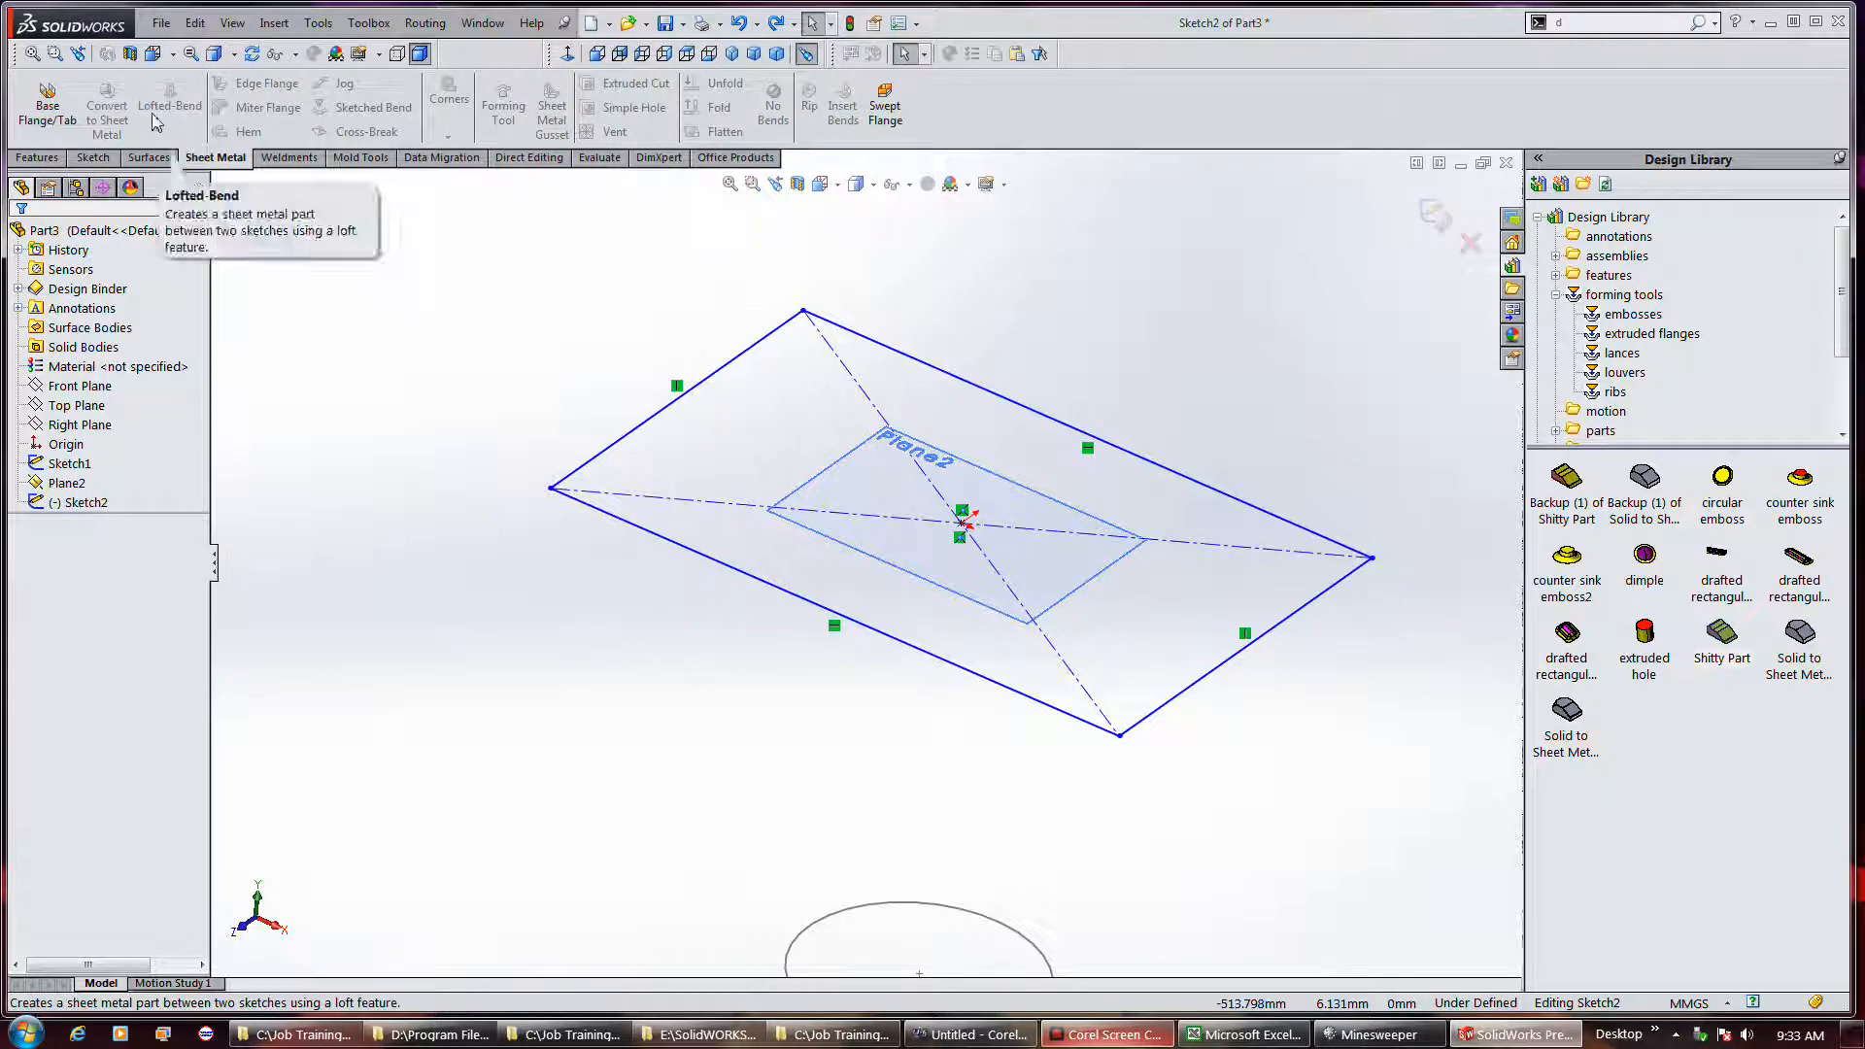
pyautogui.click(96, 159)
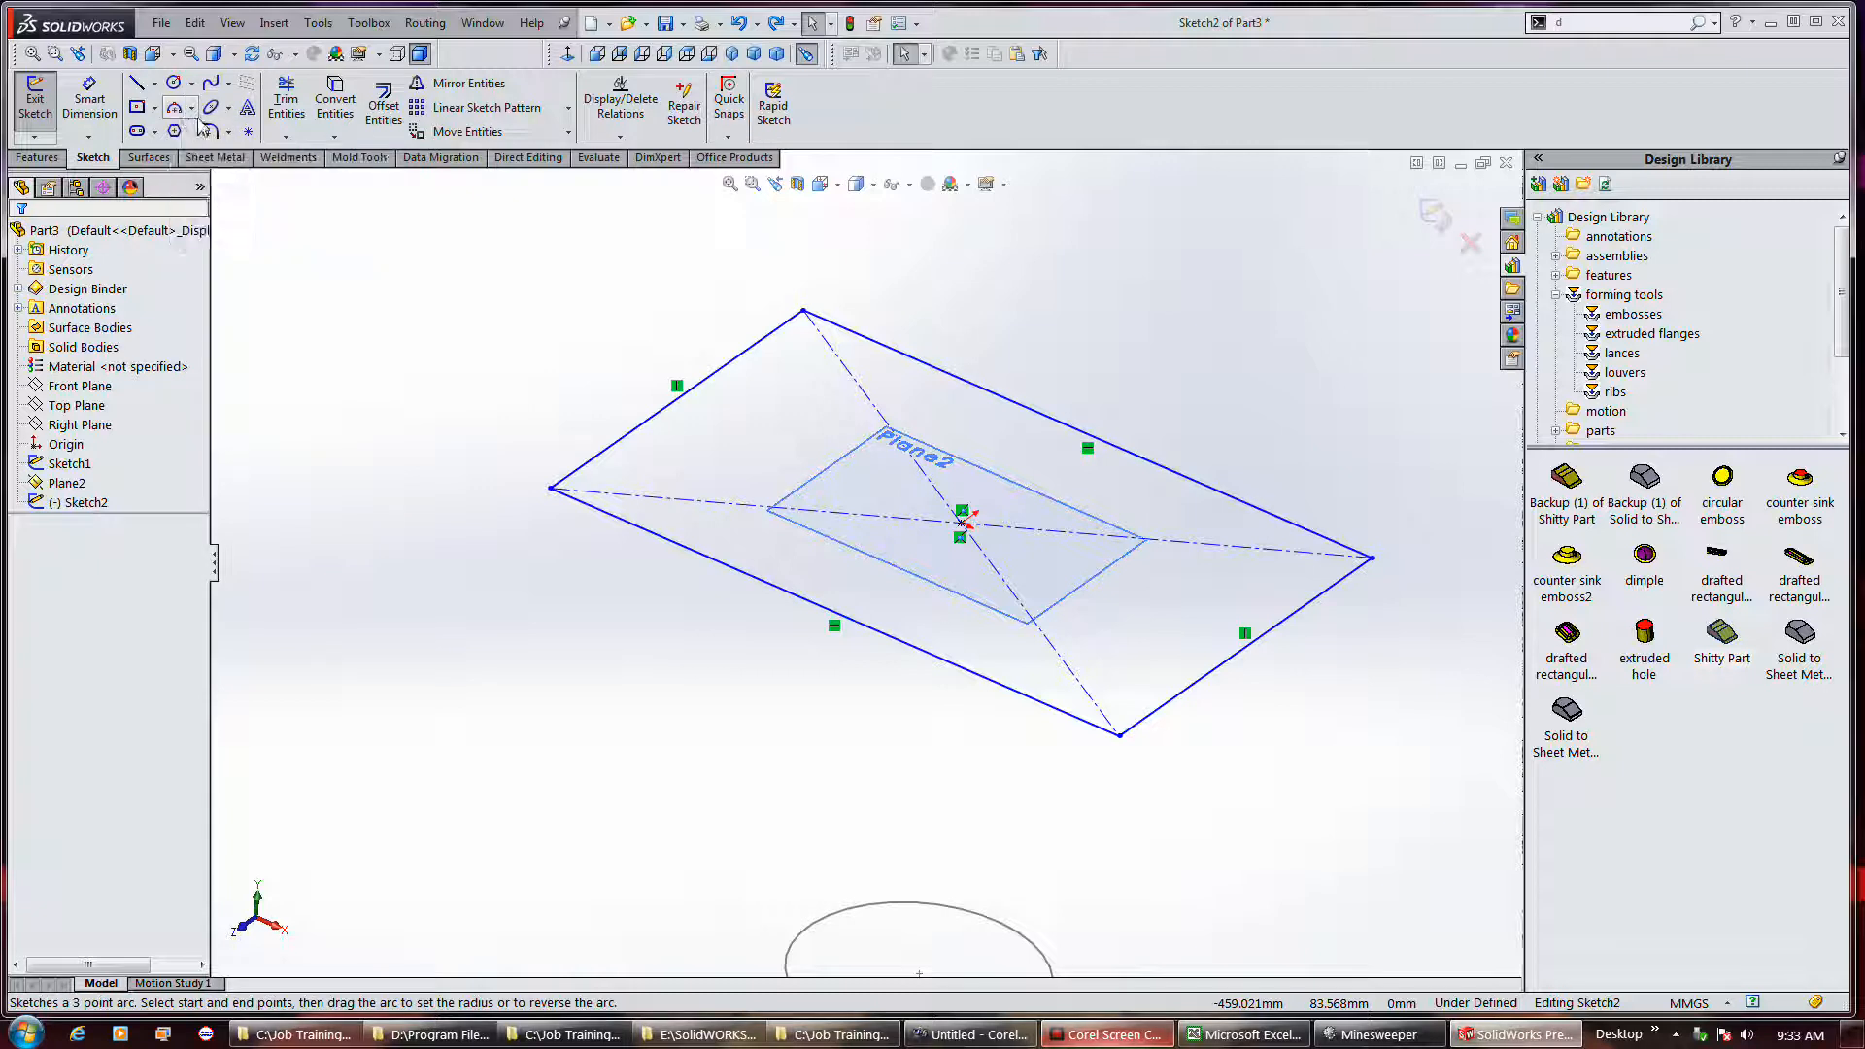
# Fillet all four corners of the rectangle on Plane2 with a 20 mm radius and exit the sketch
pyautogui.click(582, 467)
pyautogui.click(583, 491)
pyautogui.click(584, 502)
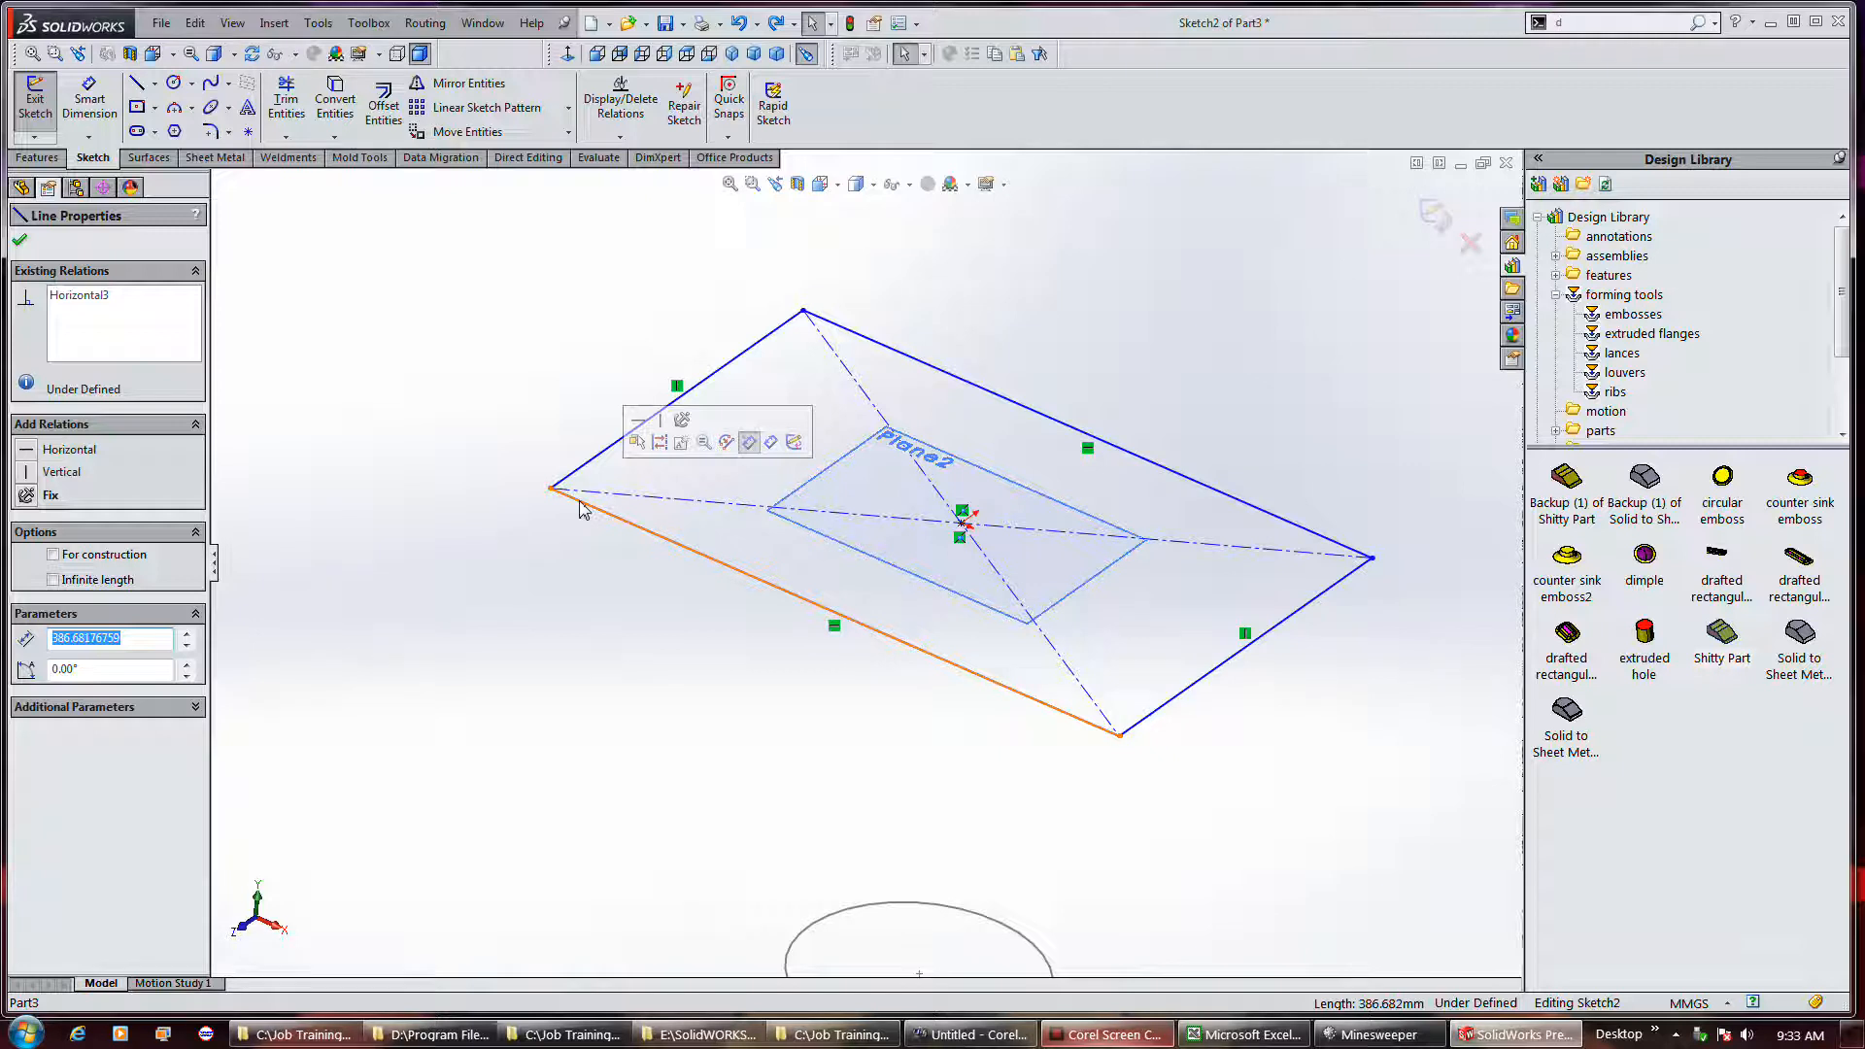
pyautogui.click(175, 110)
pyautogui.click(210, 134)
pyautogui.click(640, 426)
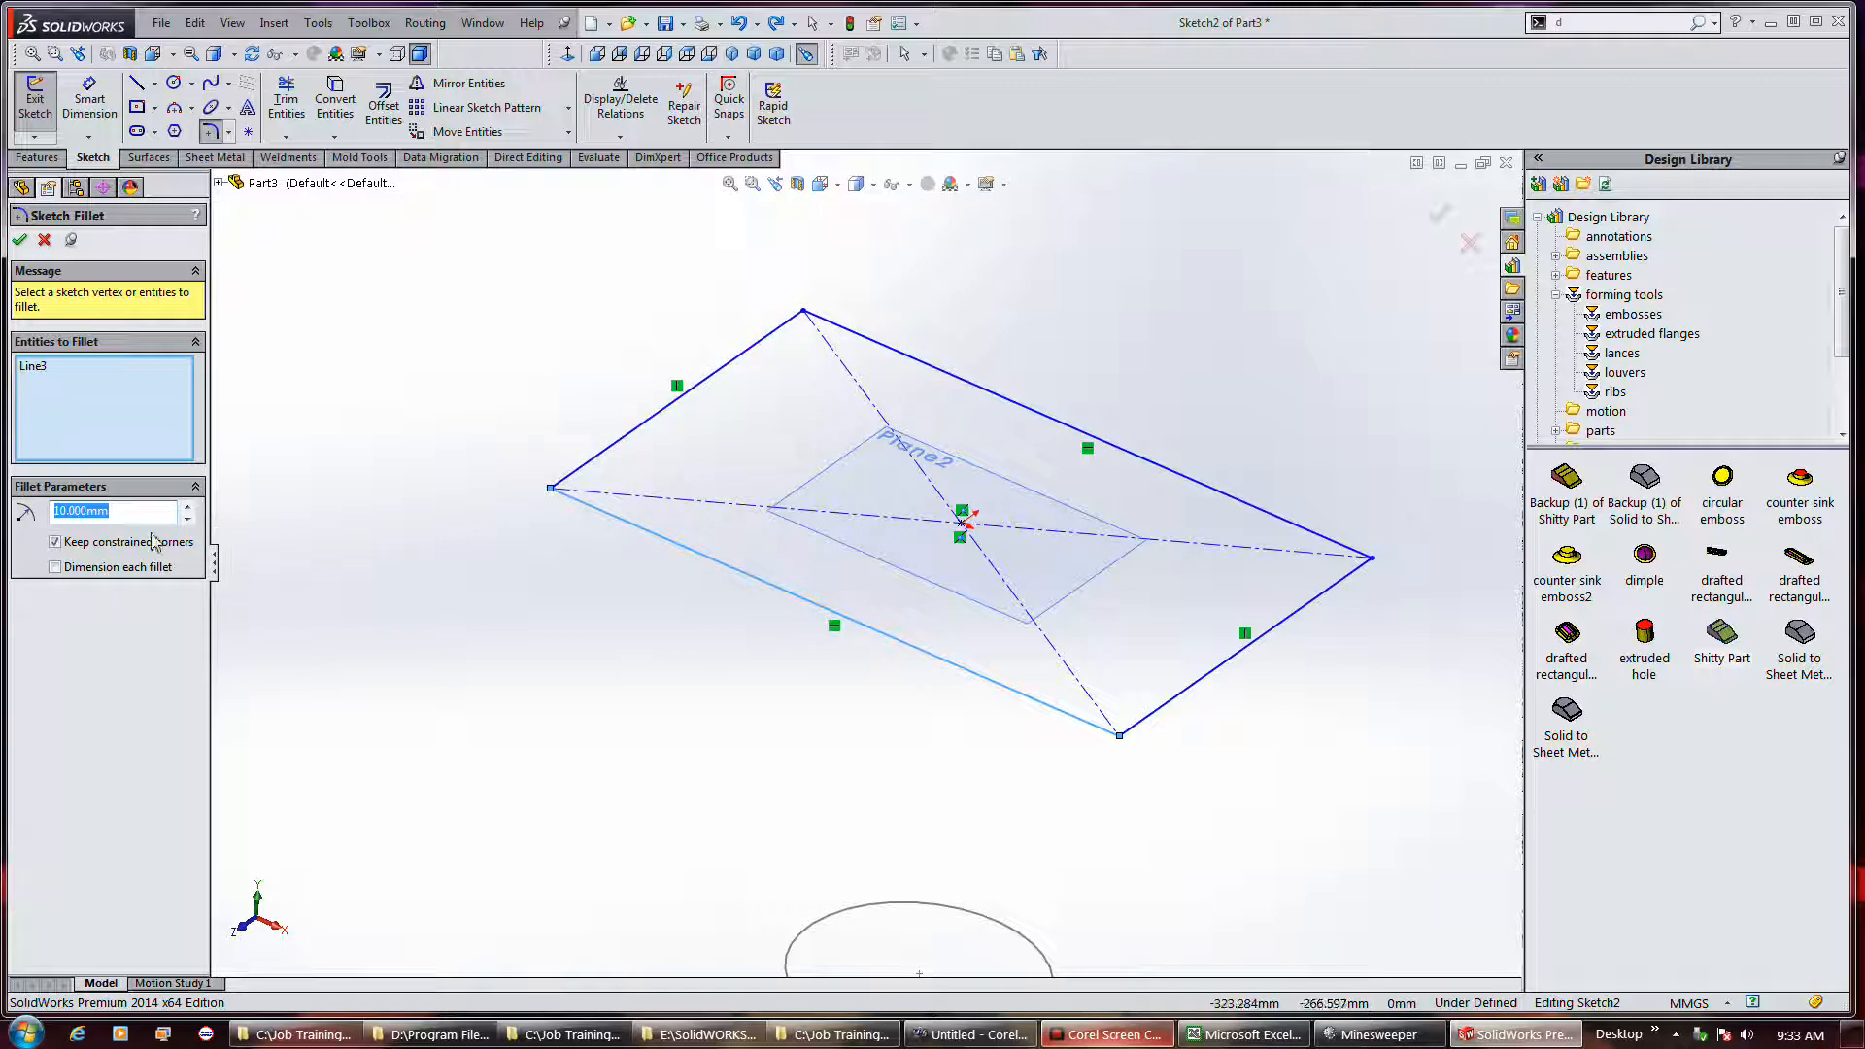
pyautogui.press('Up')
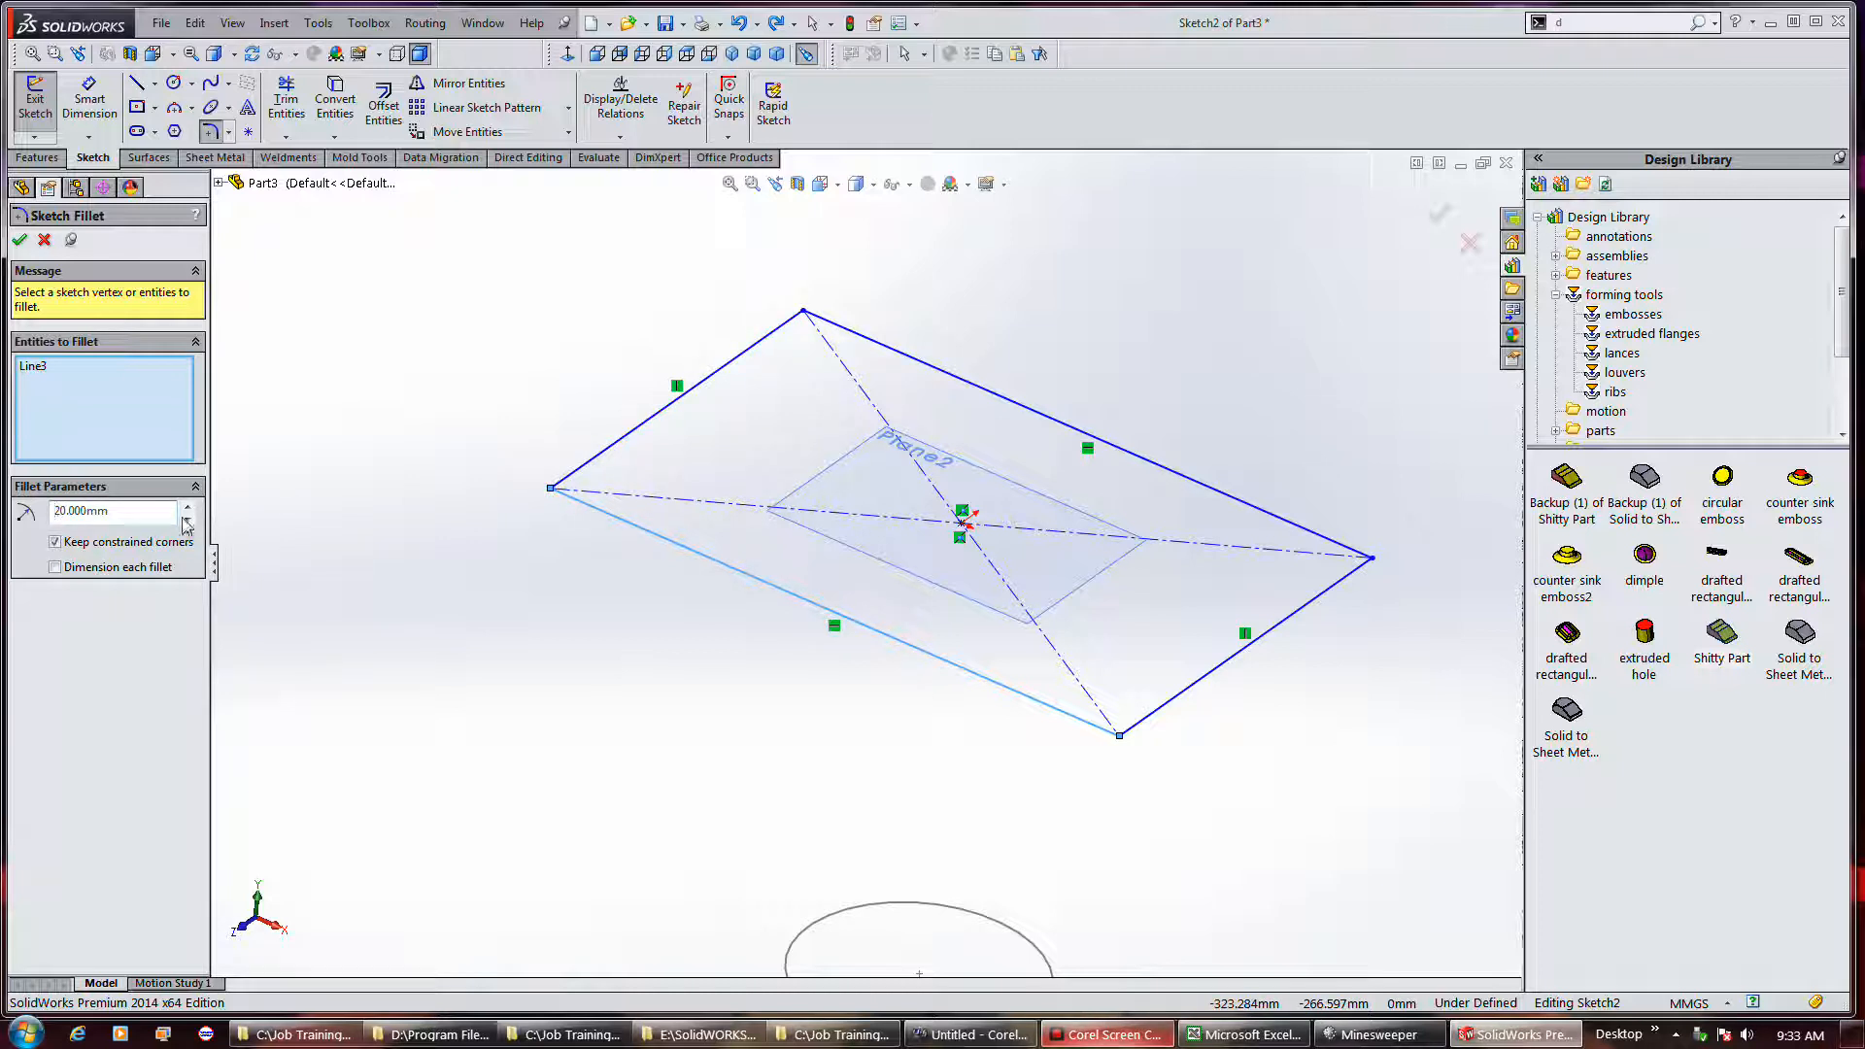
pyautogui.click(554, 495)
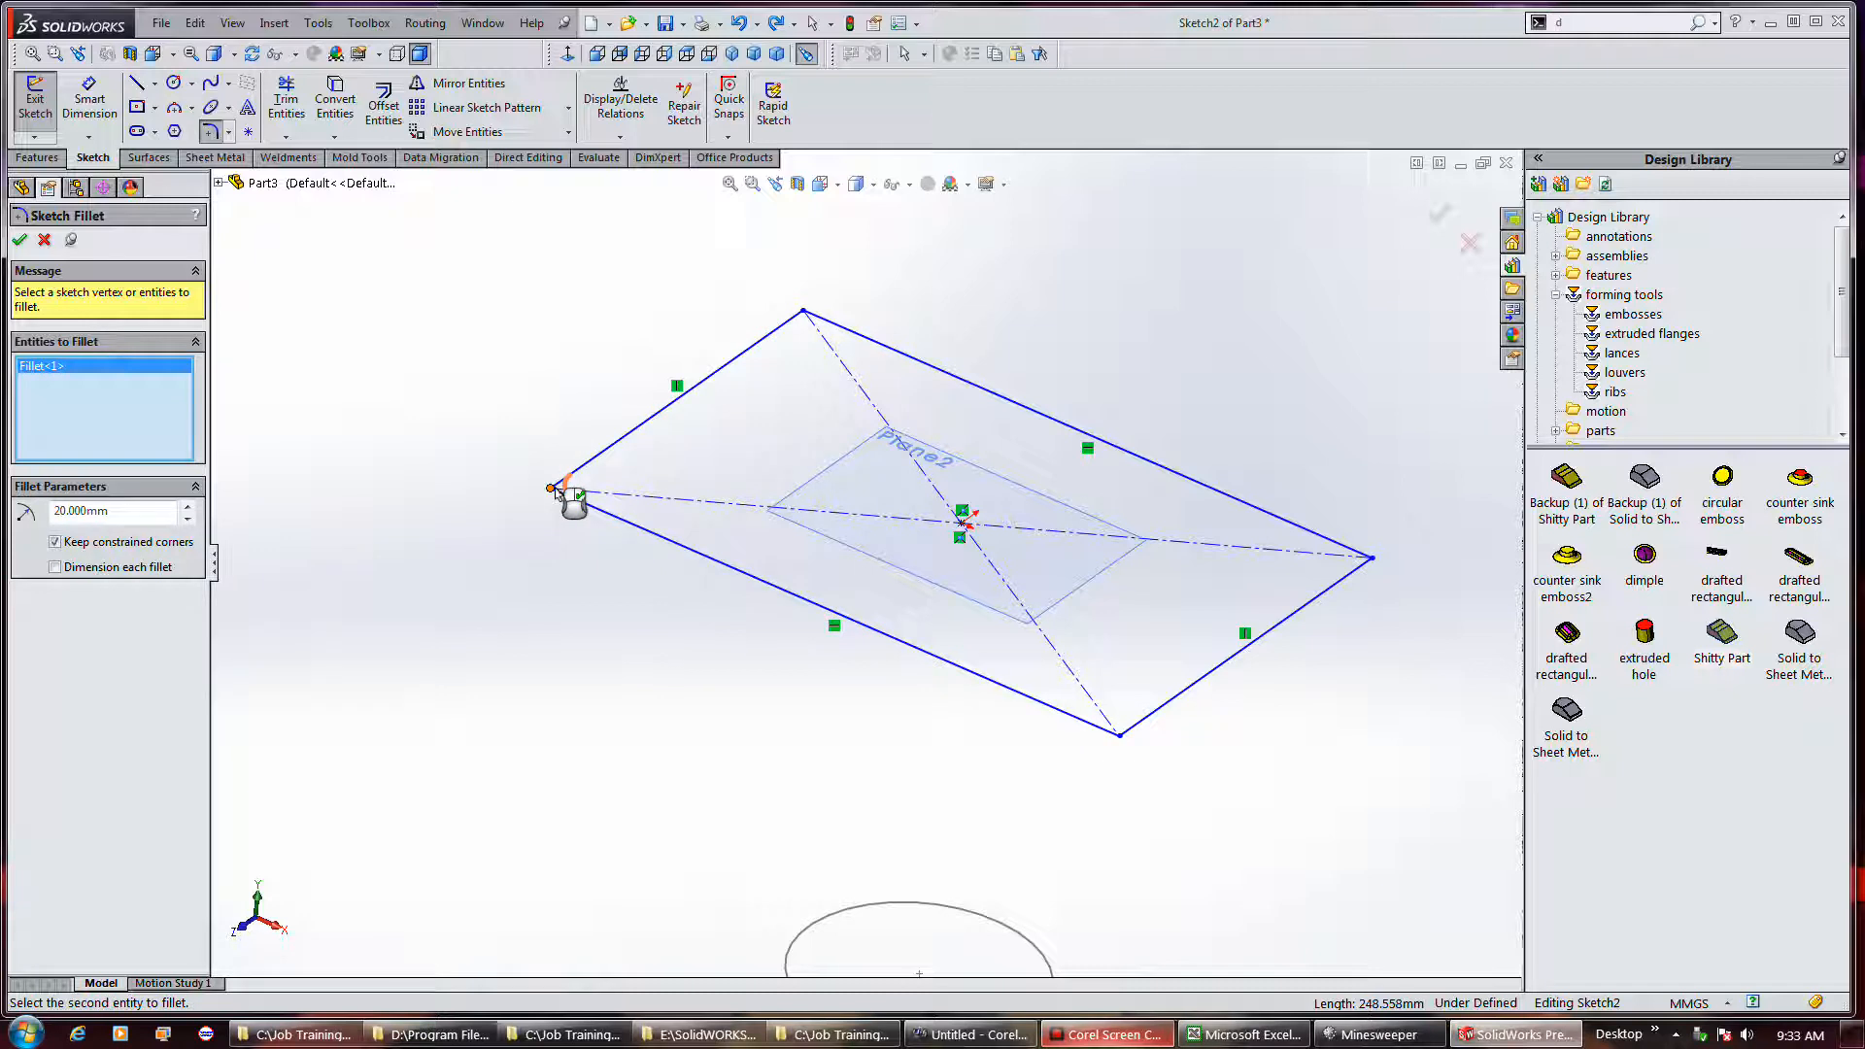
pyautogui.click(803, 313)
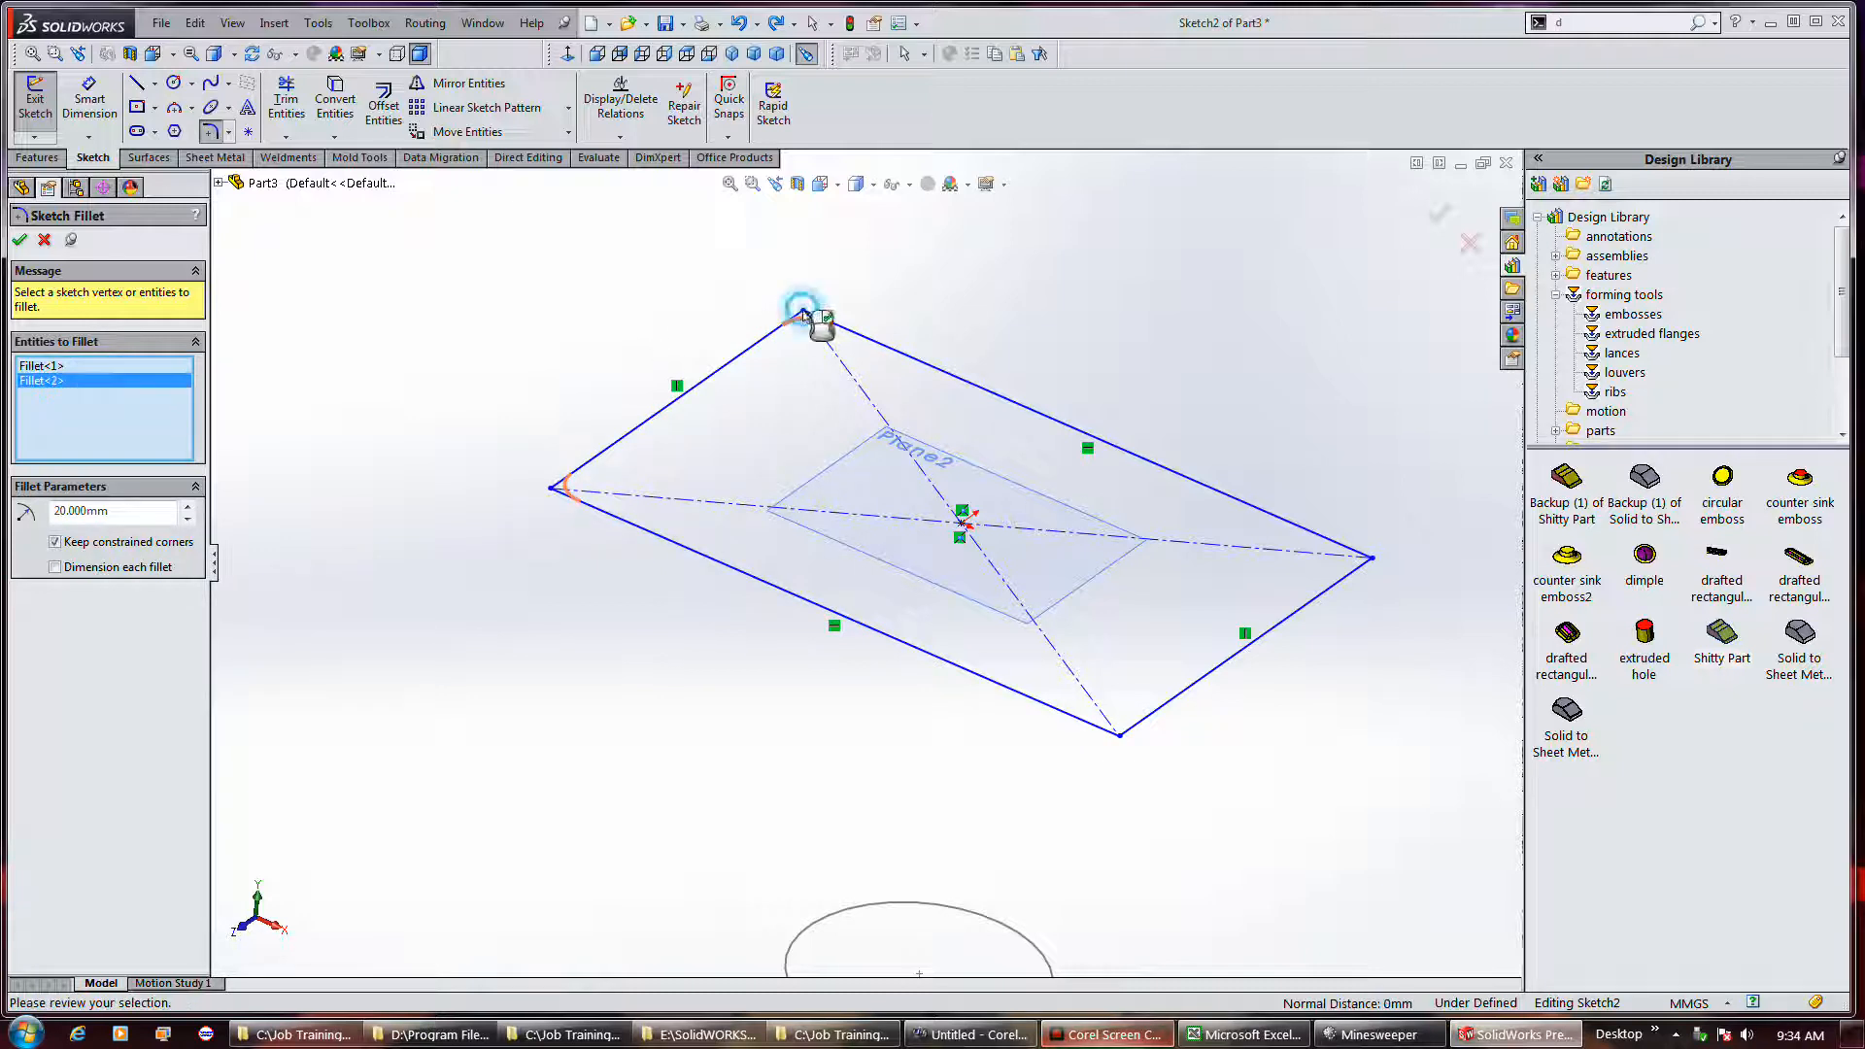
pyautogui.click(1371, 560)
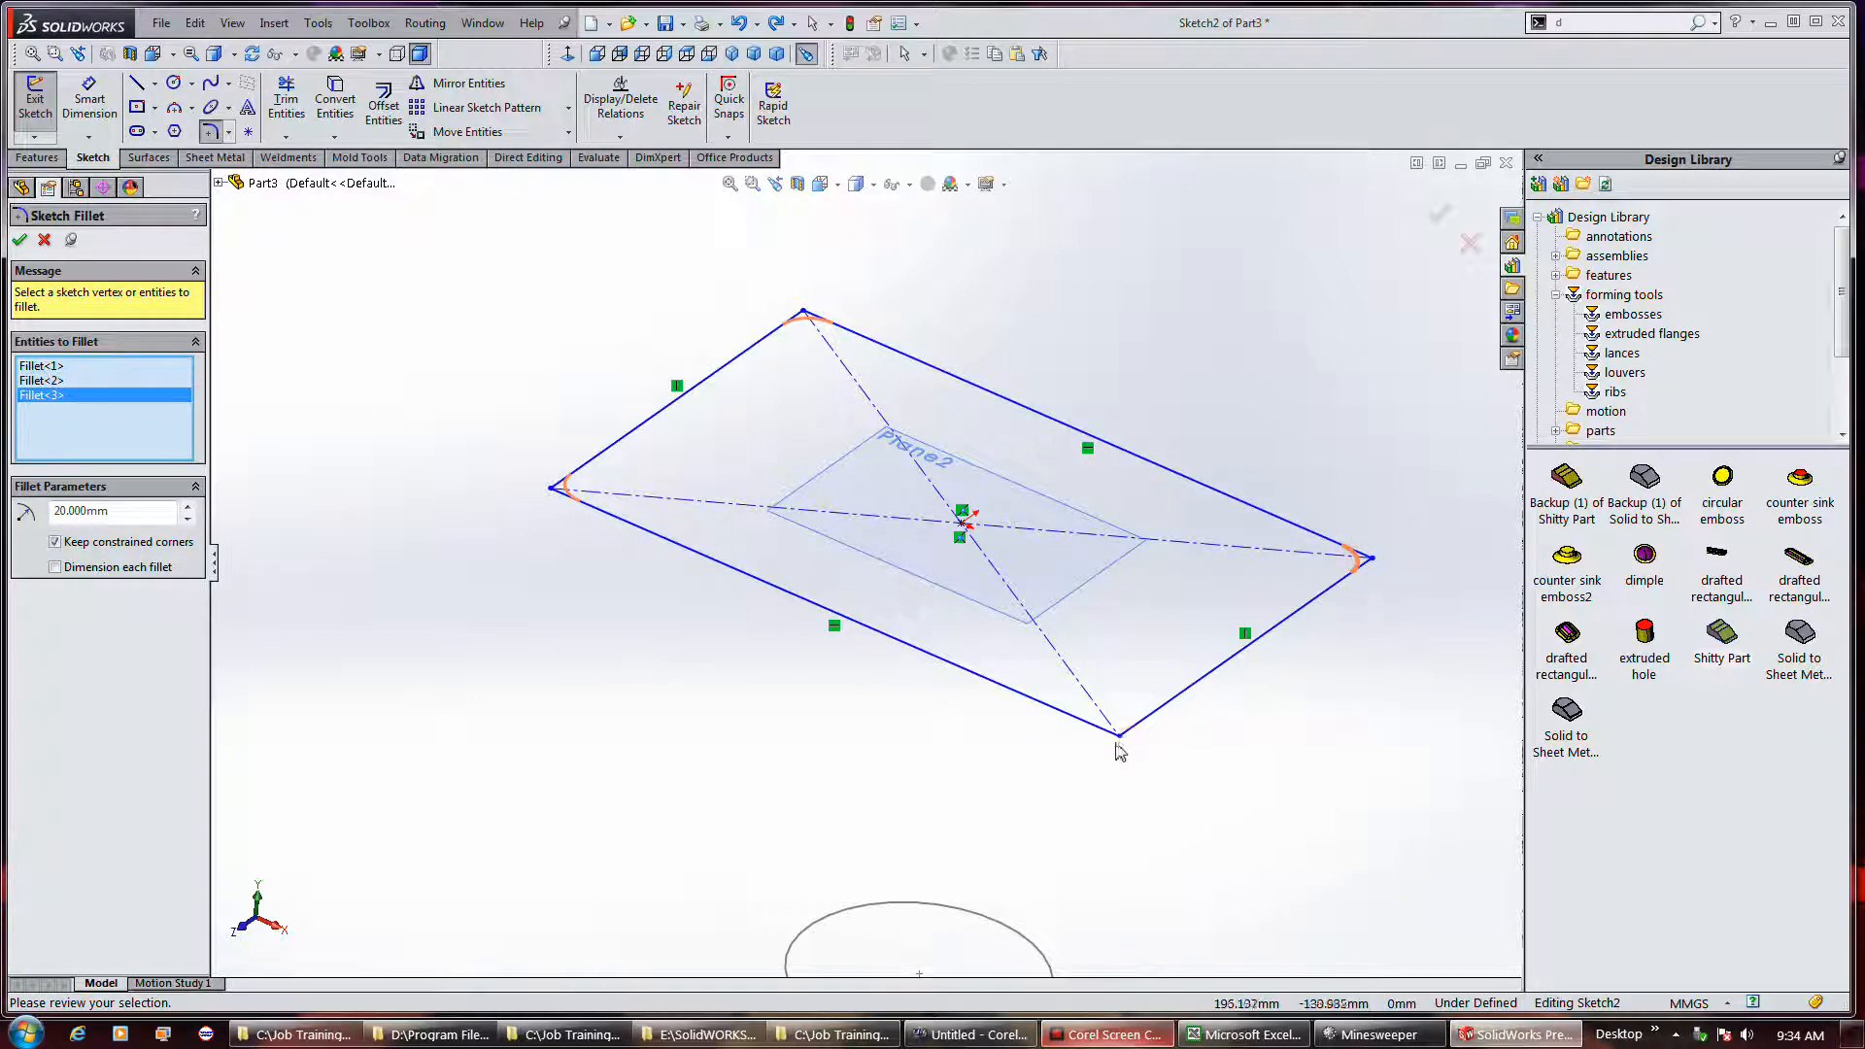
pyautogui.click(1120, 736)
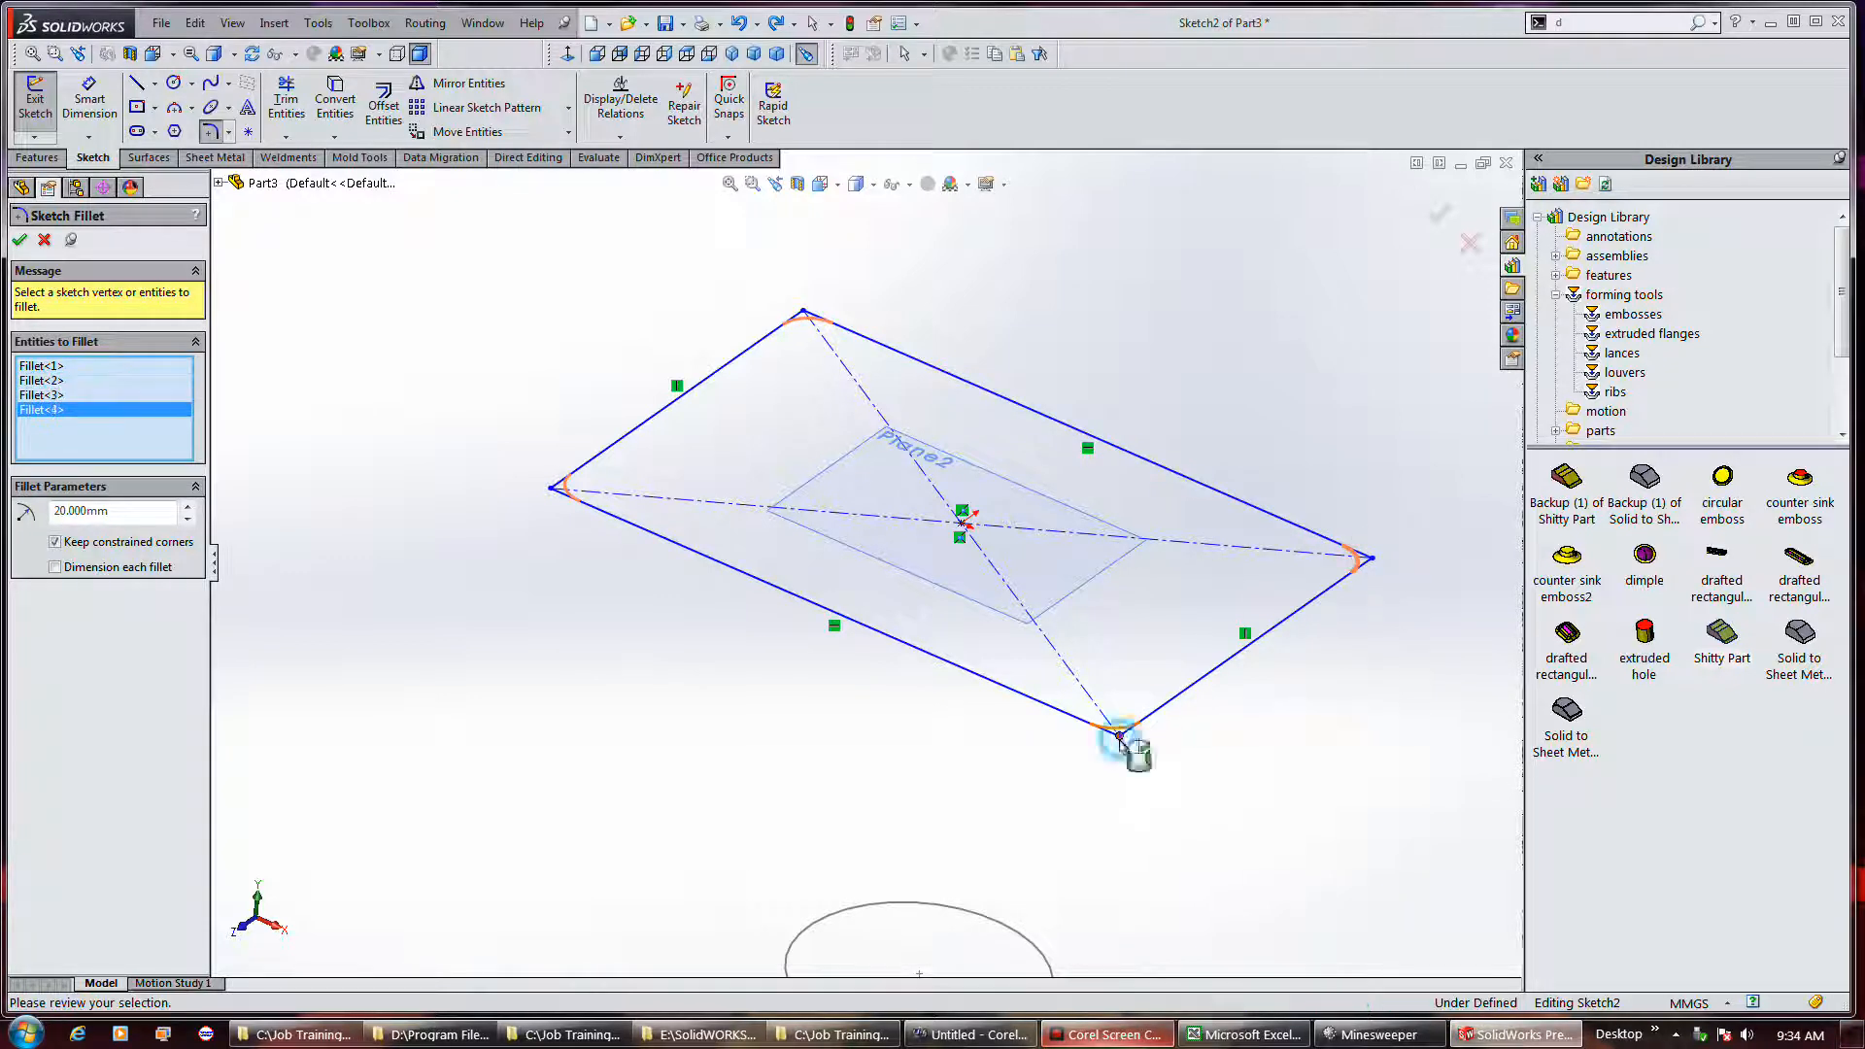
pyautogui.rightClick(690, 550)
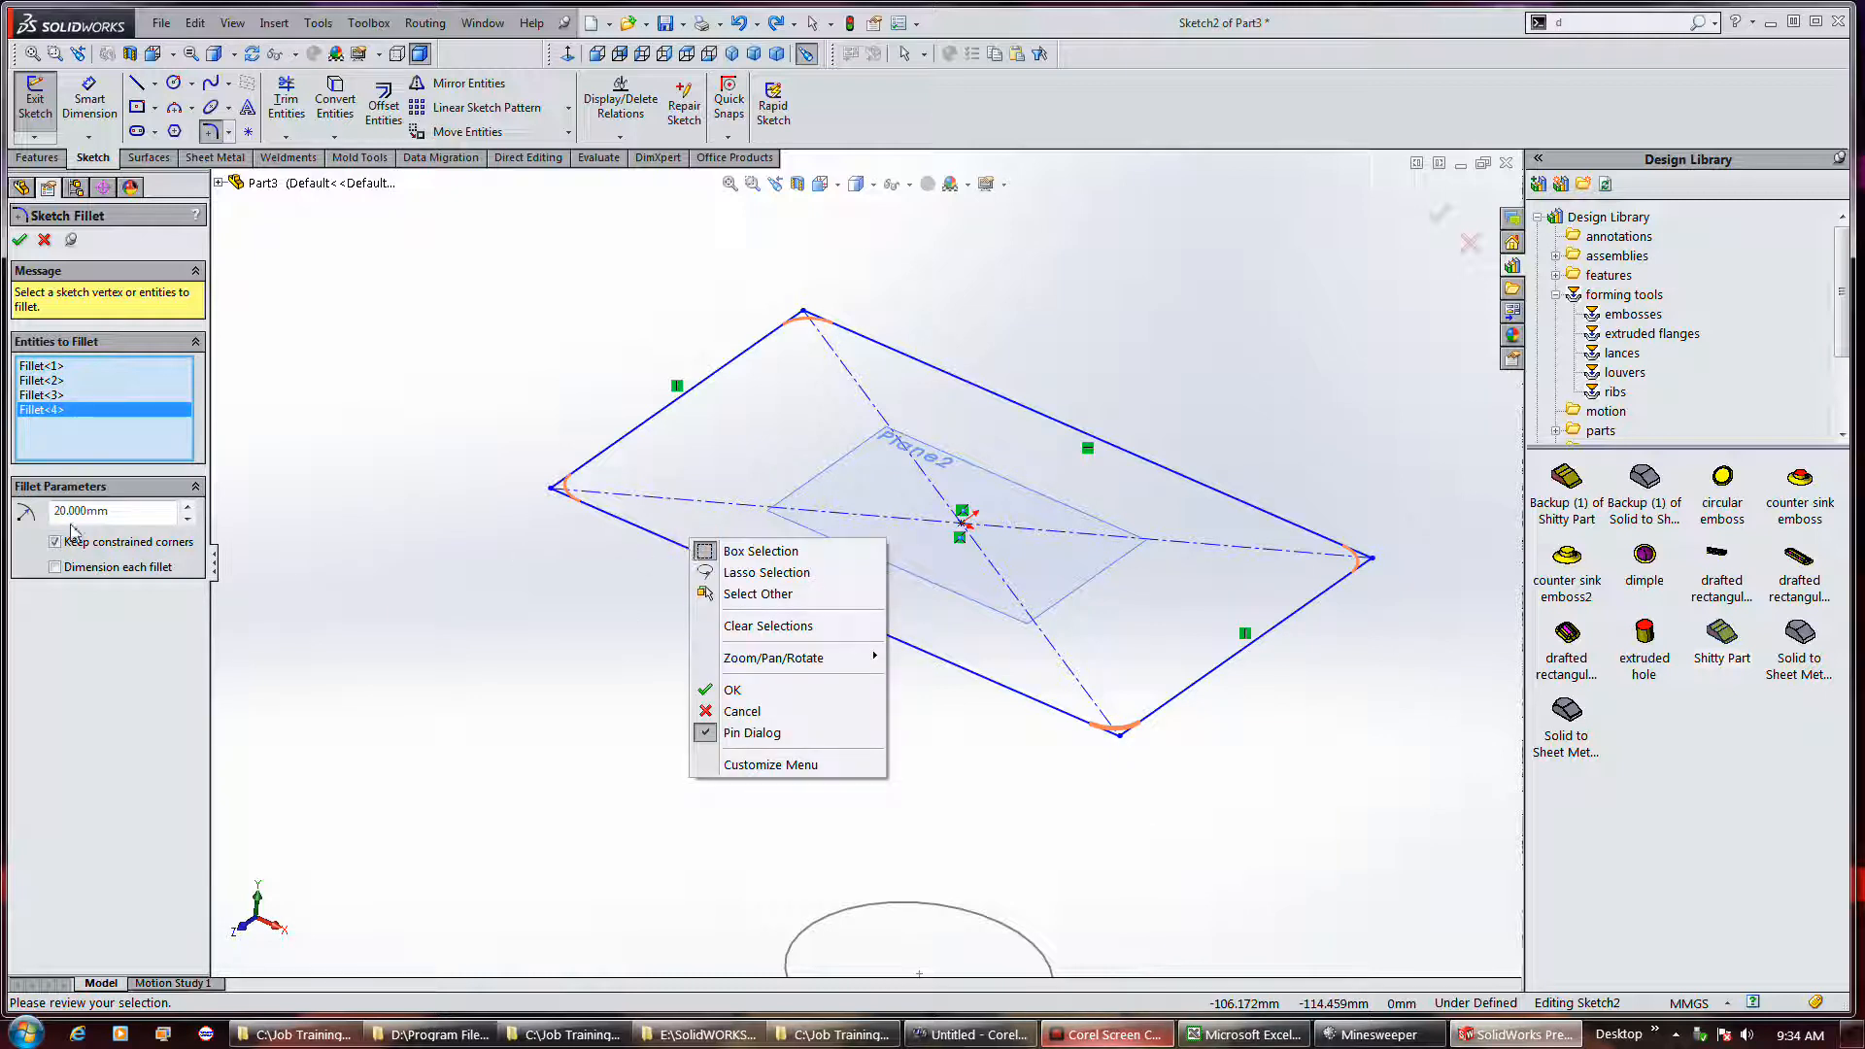
pyautogui.click(719, 689)
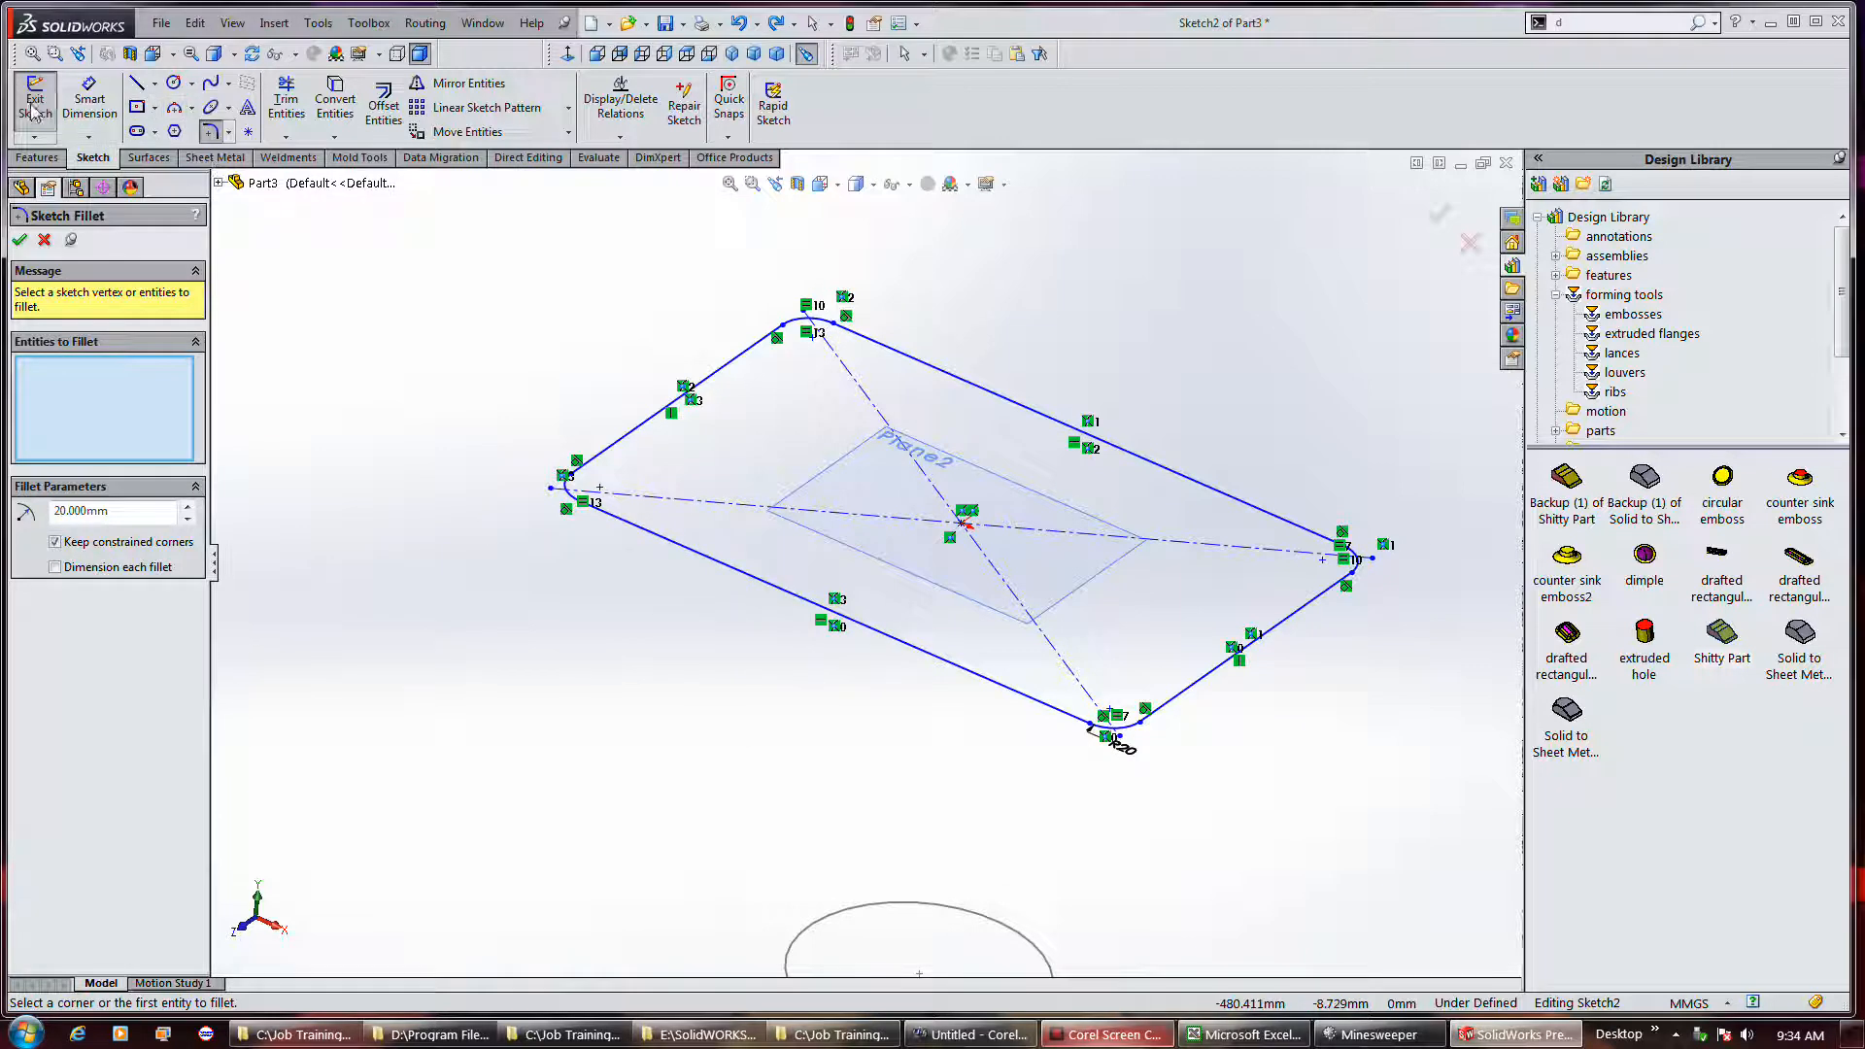
pyautogui.click(34, 102)
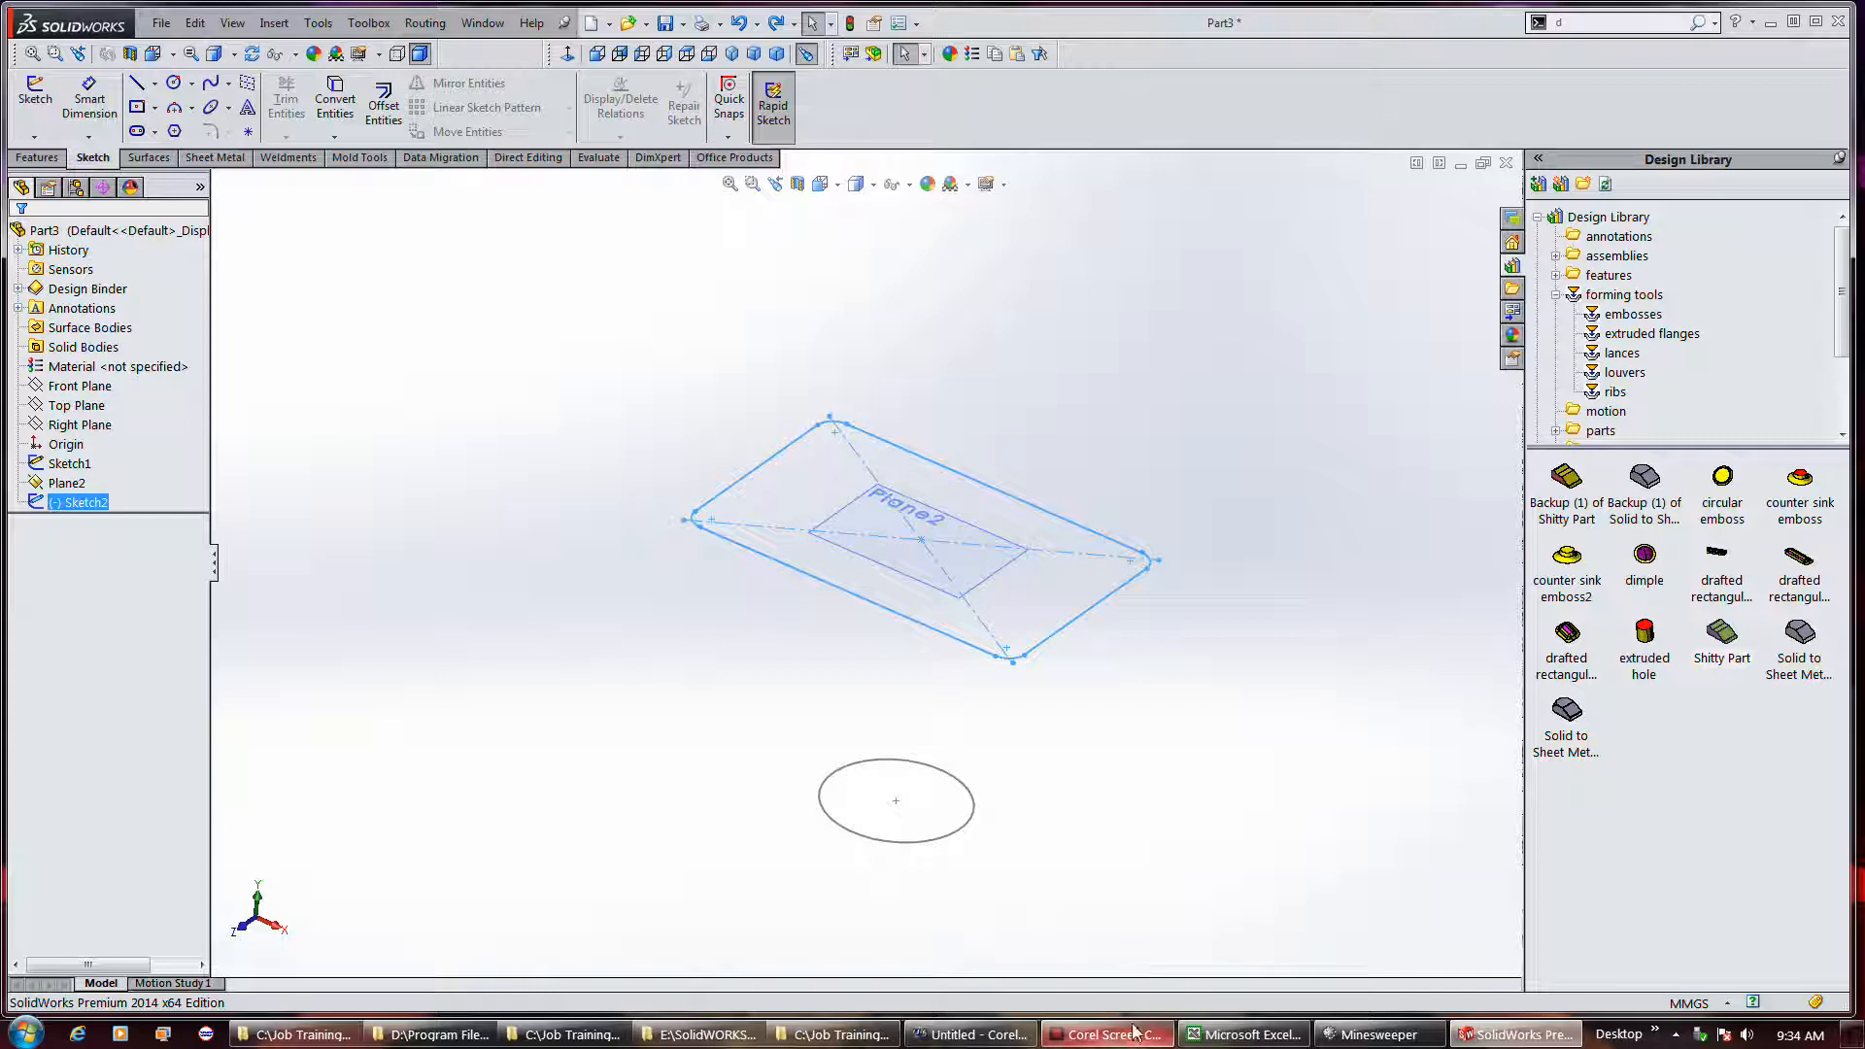
# Sketch a chain of three connected lines beside the rounded rectangle in its sketch and end the Line command
pyautogui.moveTo(1204, 663)
pyautogui.mouseDown(button='middle')
pyautogui.moveTo(1207, 596)
pyautogui.moveTo(1209, 651)
pyautogui.mouseUp(button='middle')
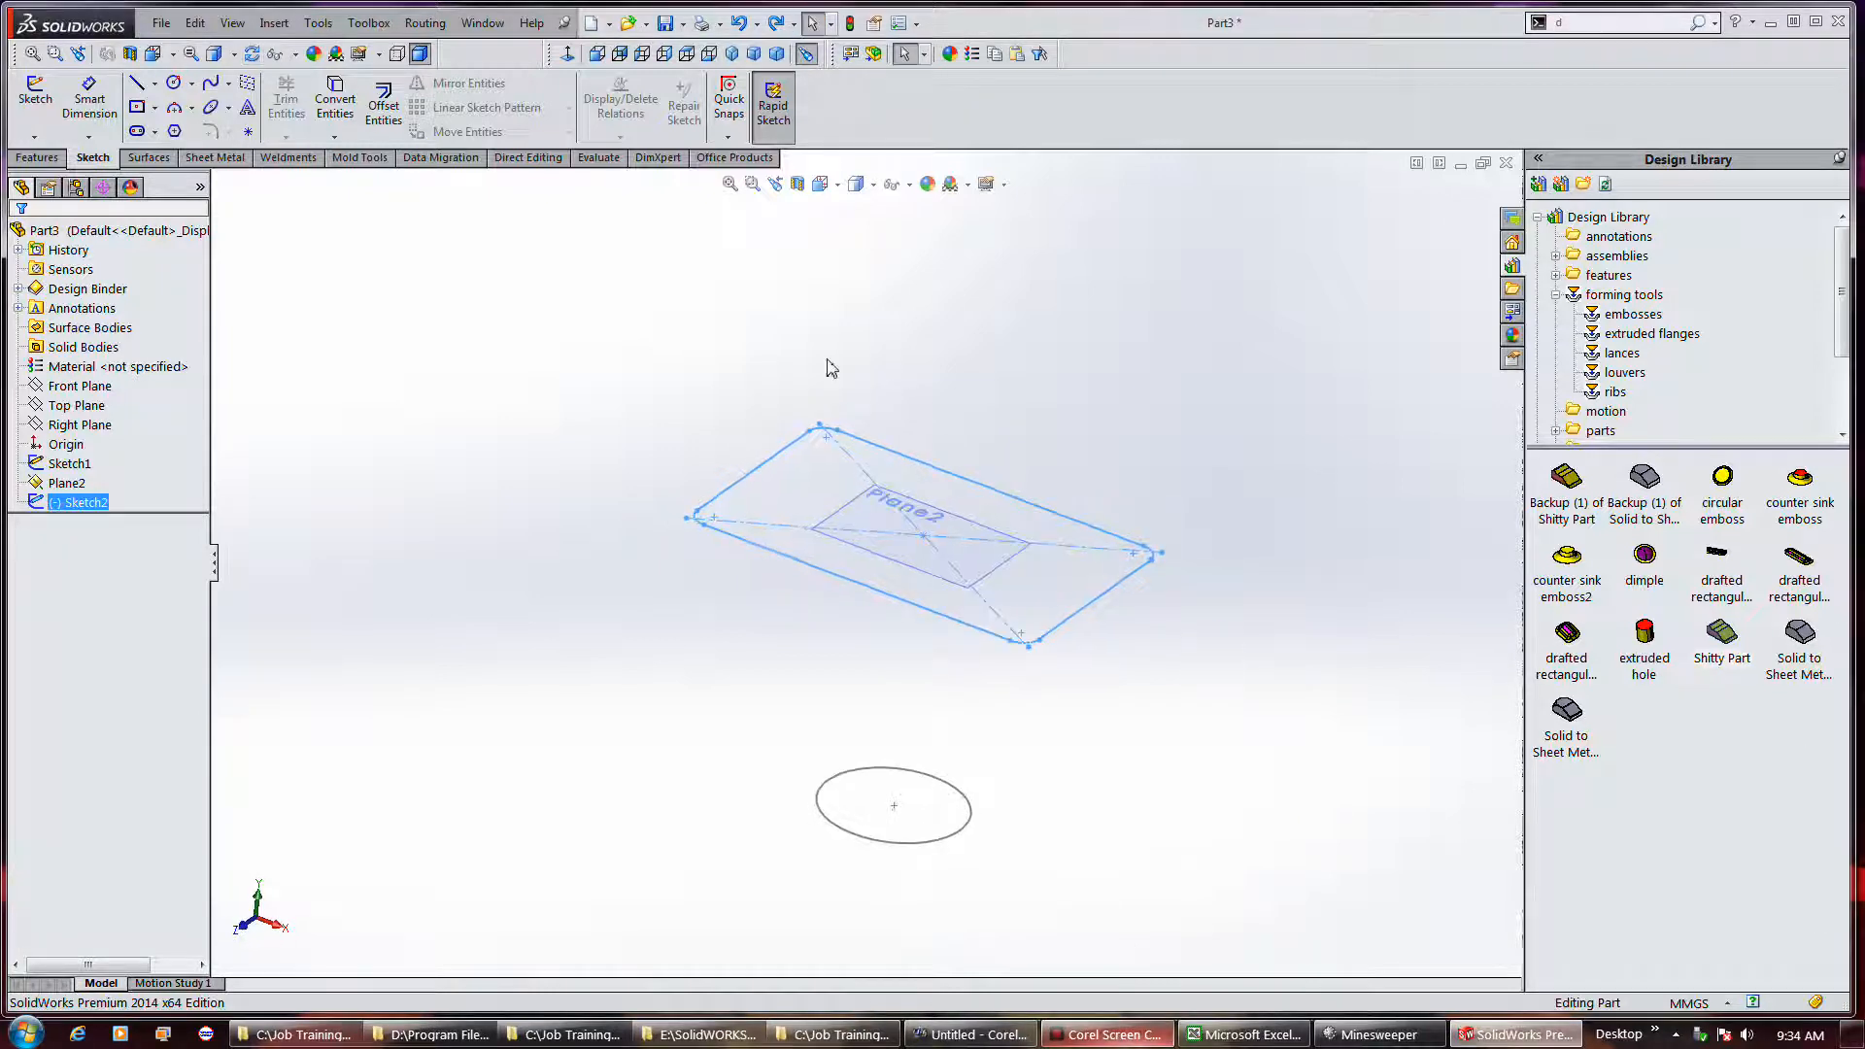
pyautogui.click(137, 85)
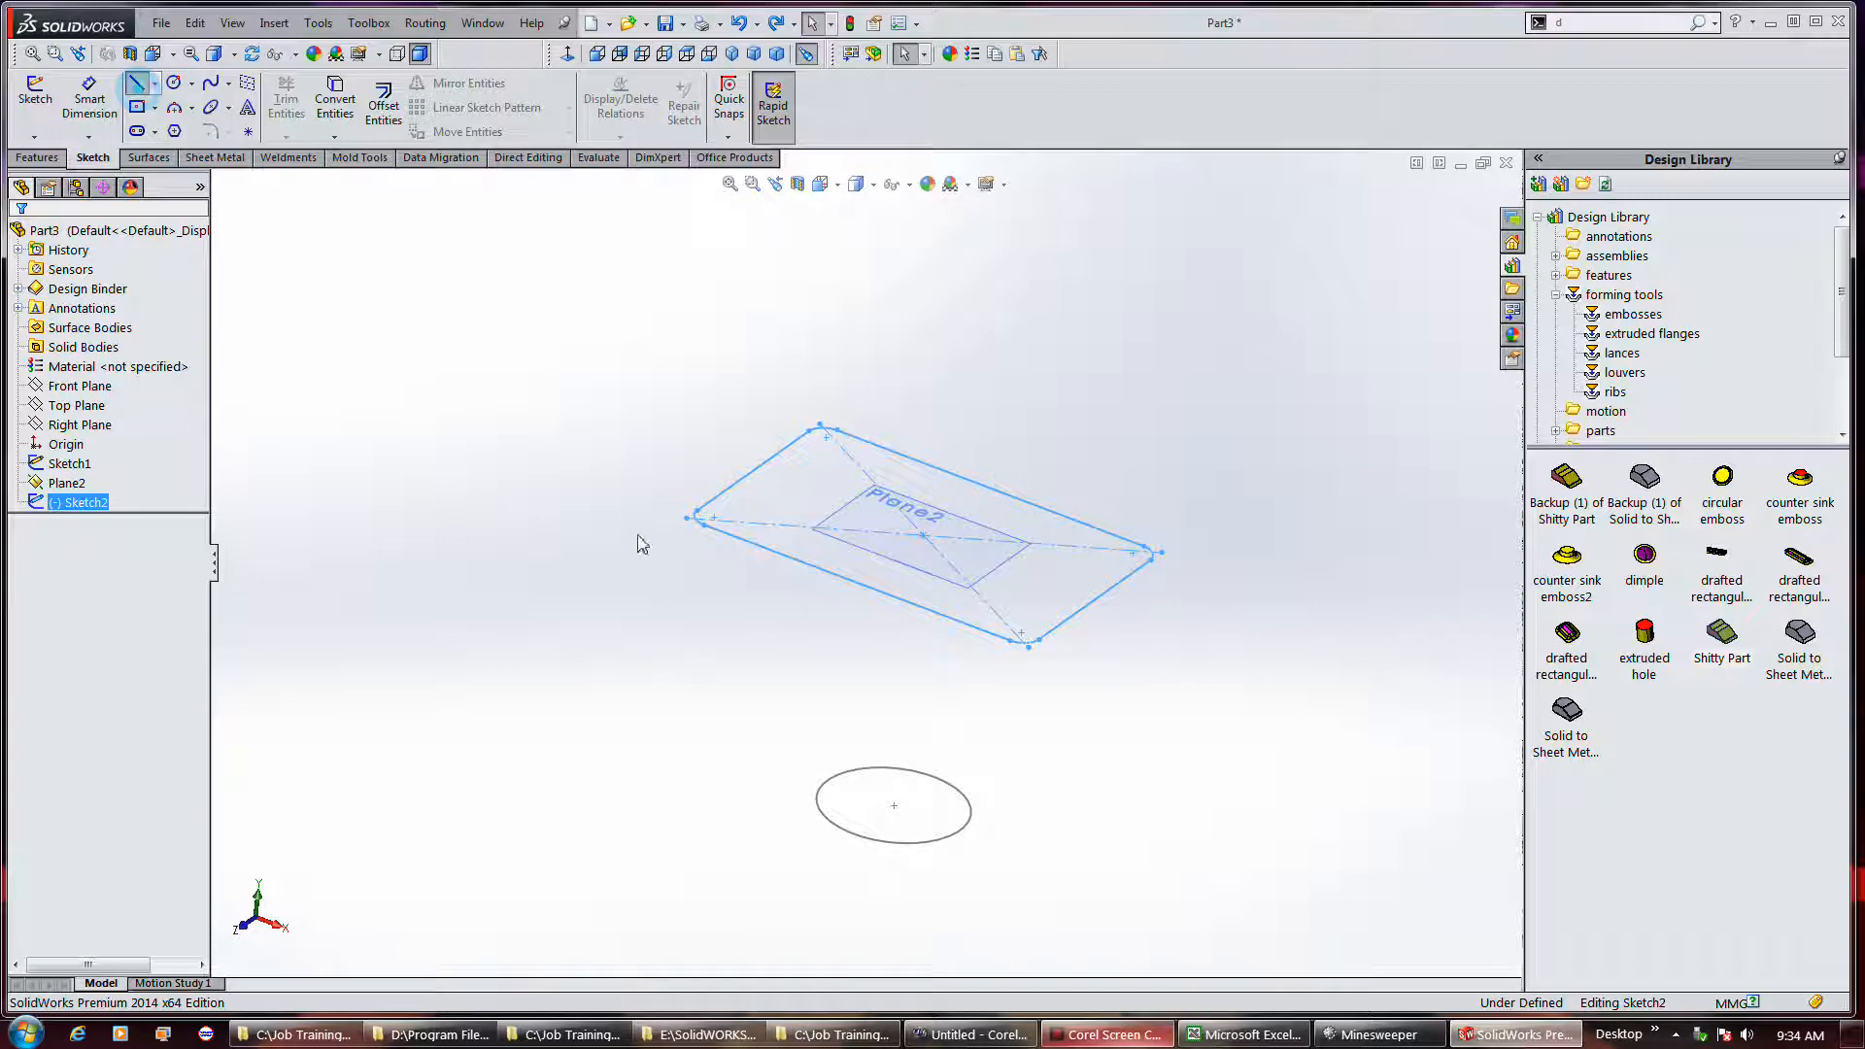
pyautogui.click(604, 448)
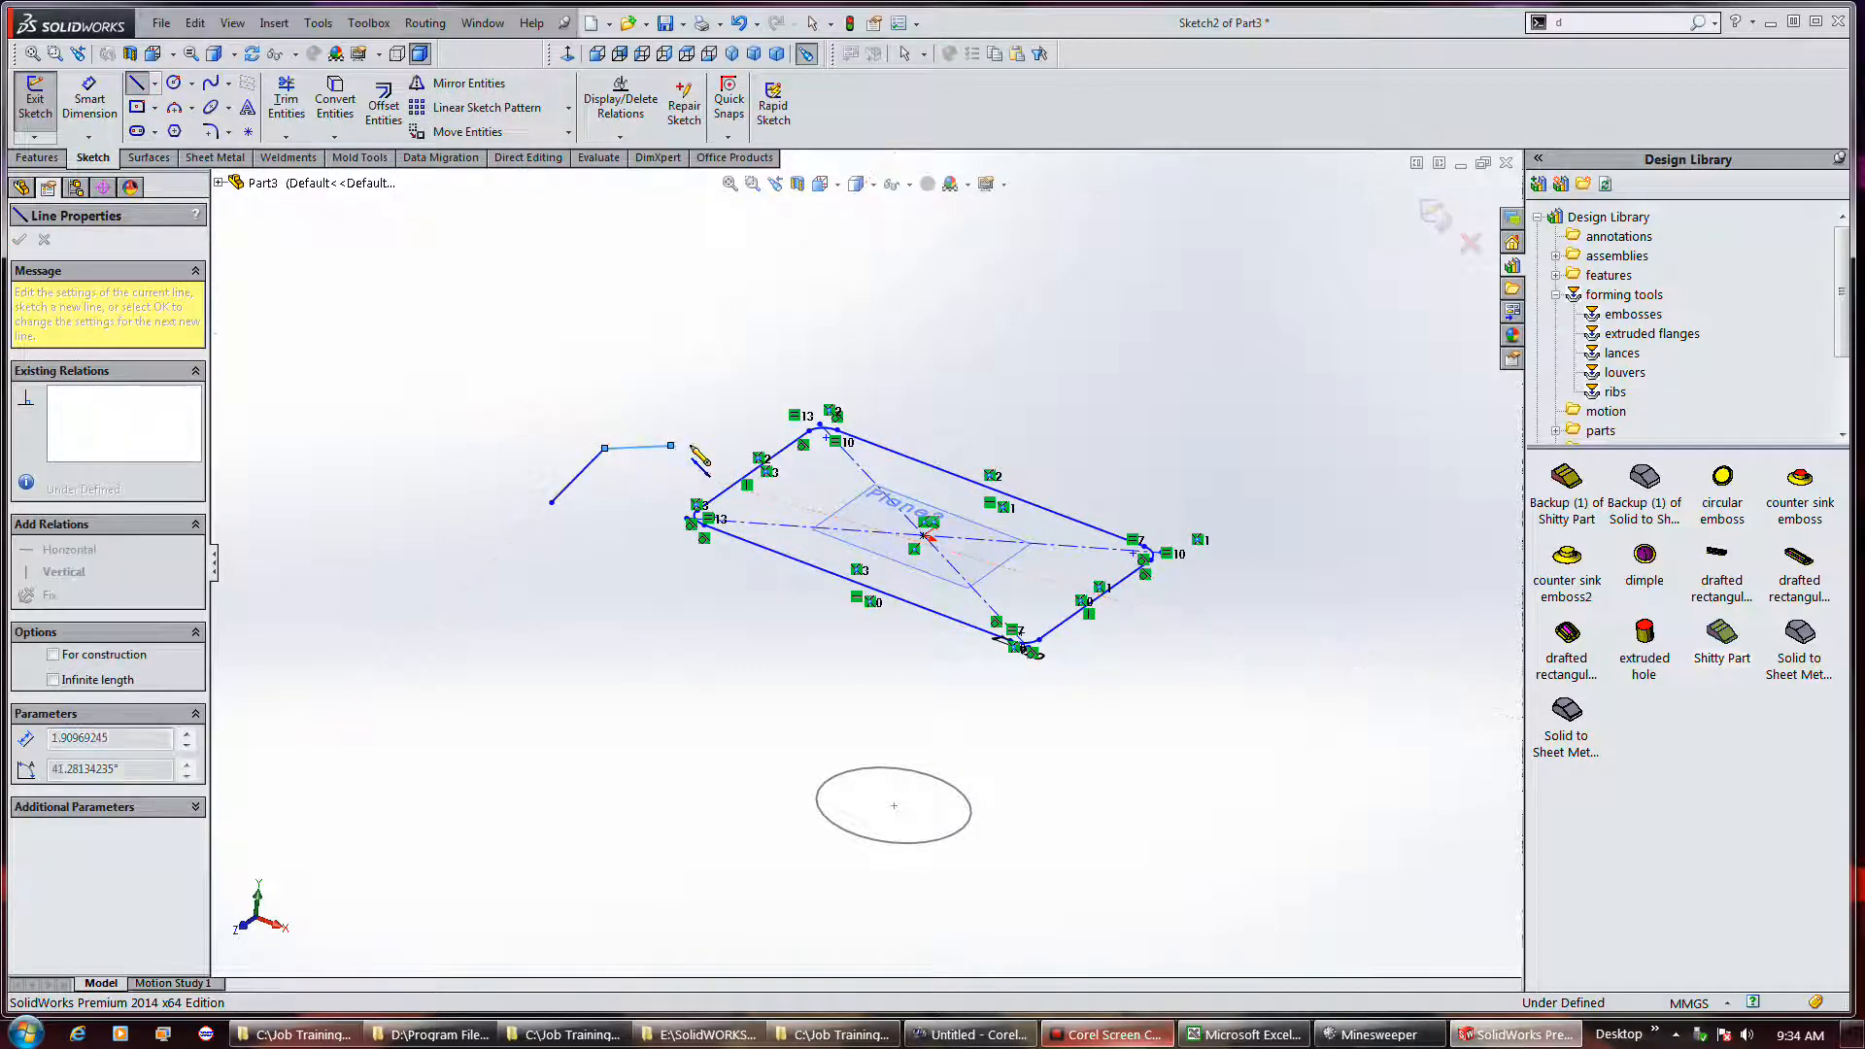
pyautogui.moveTo(688, 427)
pyautogui.mouseDown(button='middle')
pyautogui.moveTo(698, 383)
pyautogui.moveTo(701, 442)
pyautogui.mouseUp(button='middle')
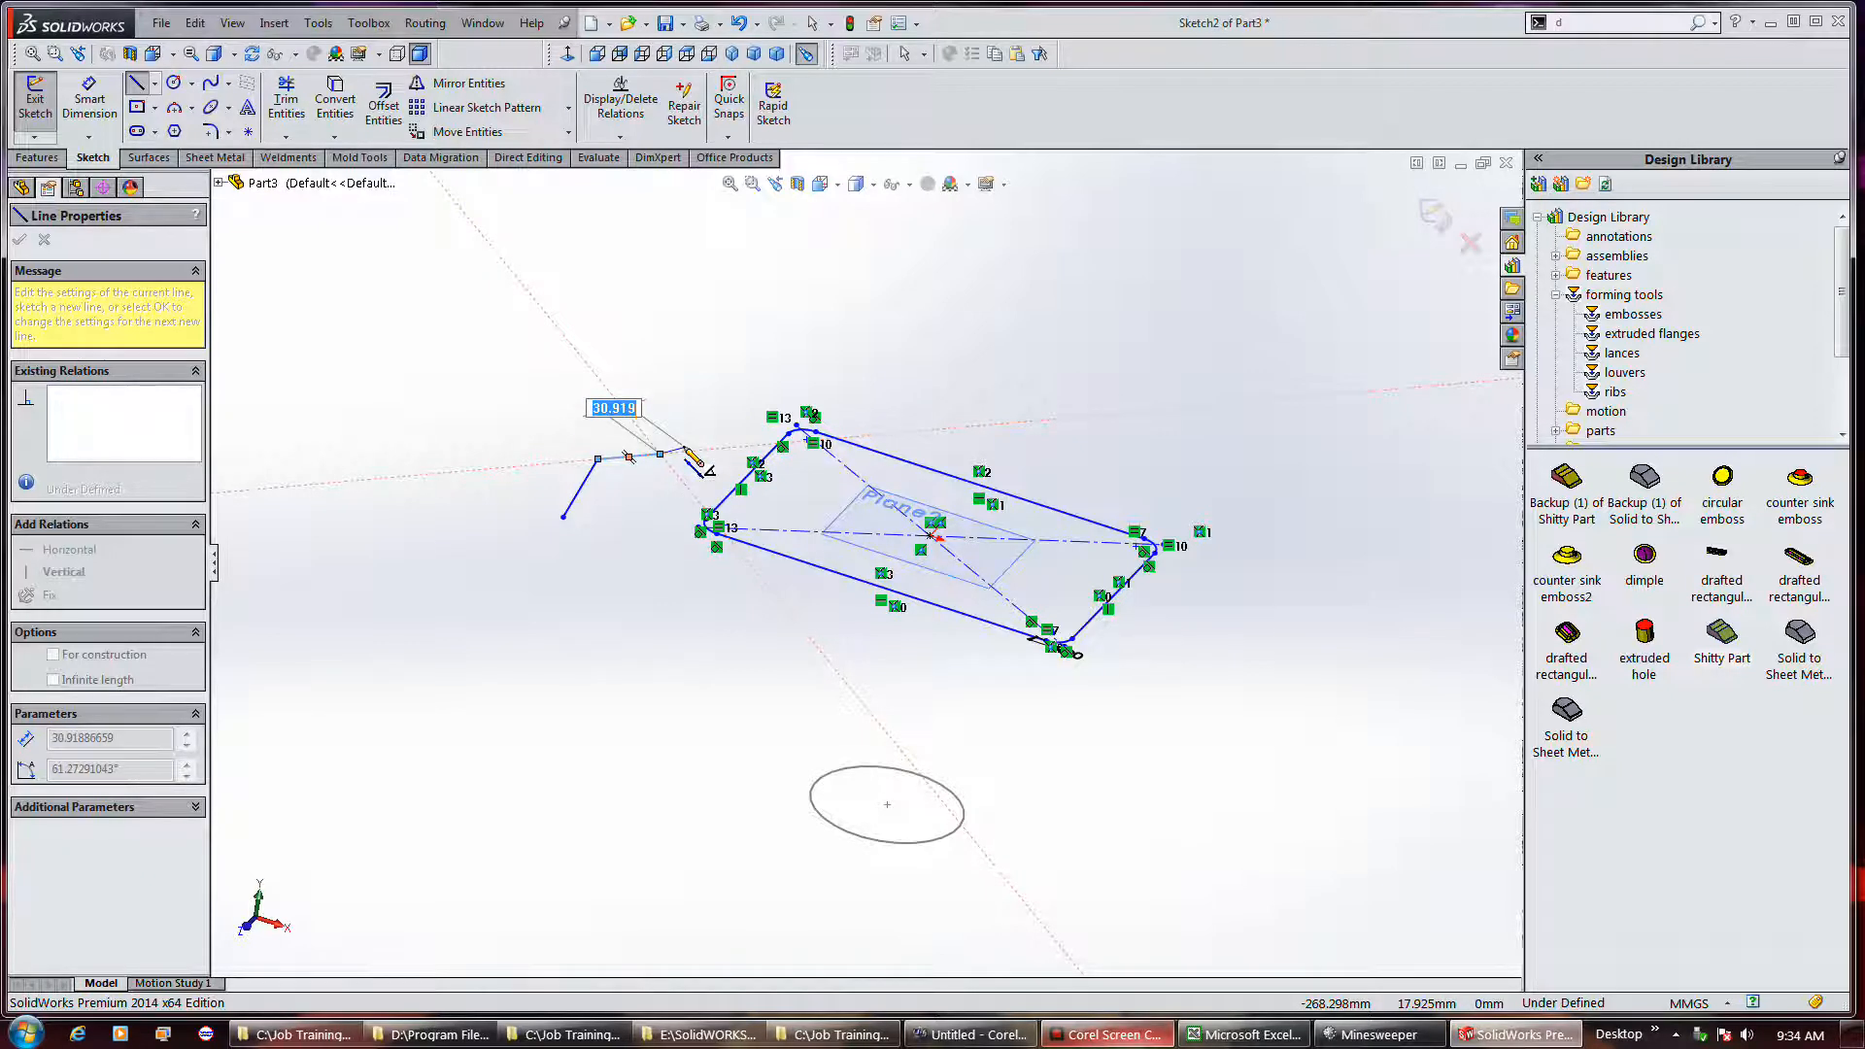
pyautogui.doubleClick(686, 448)
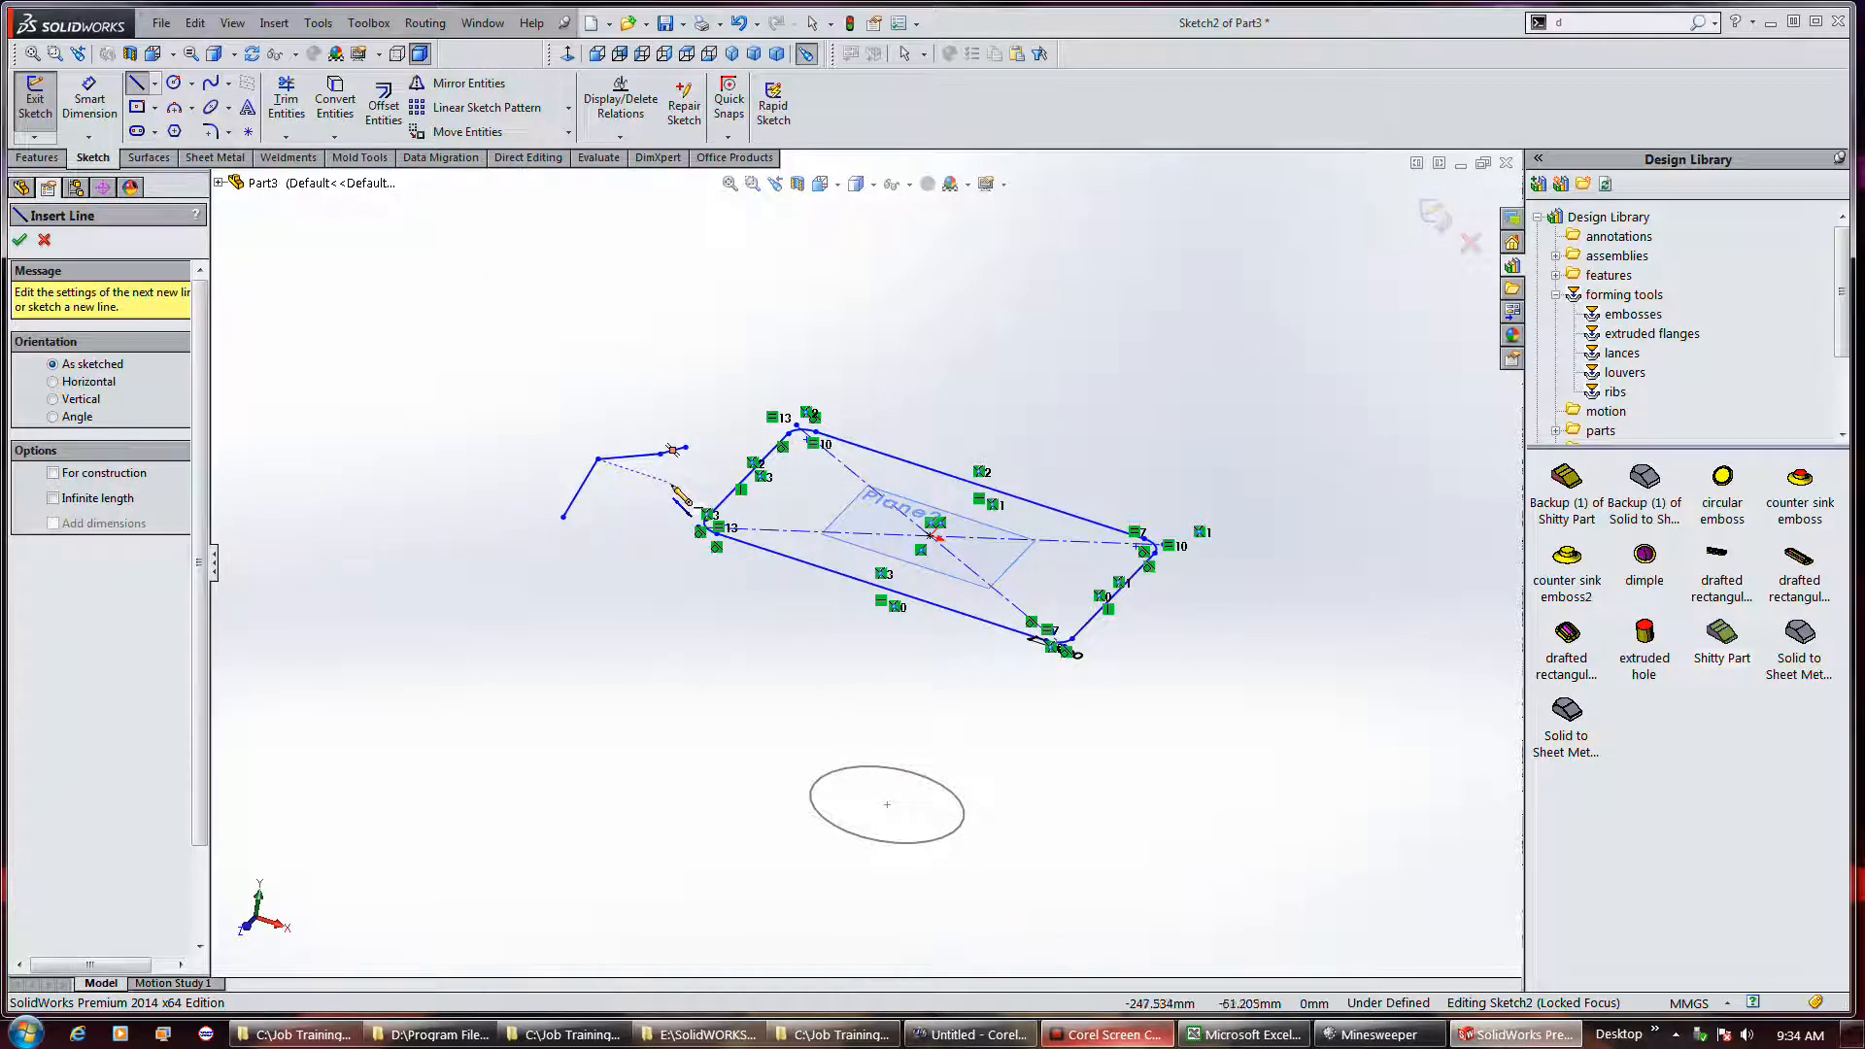
pyautogui.moveTo(672, 485); pyautogui.dragTo(660, 447, button='middle')
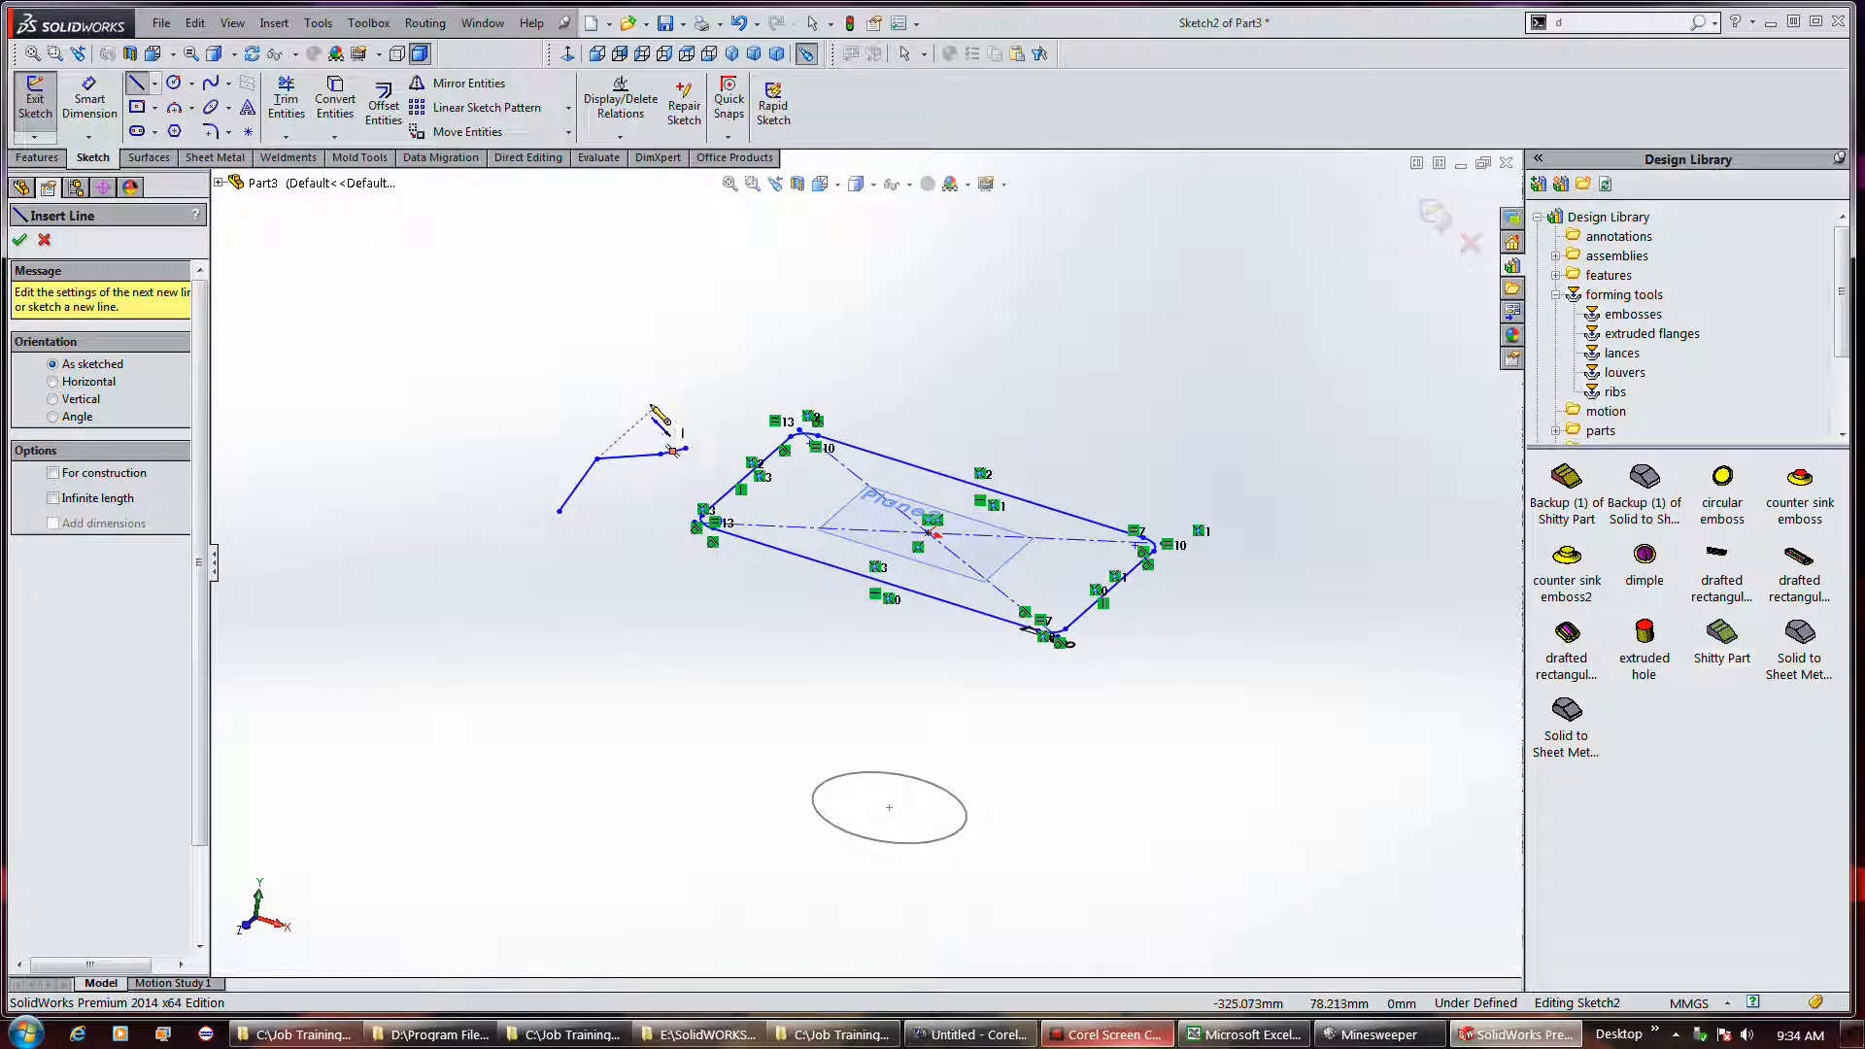
pyautogui.rightClick(594, 385)
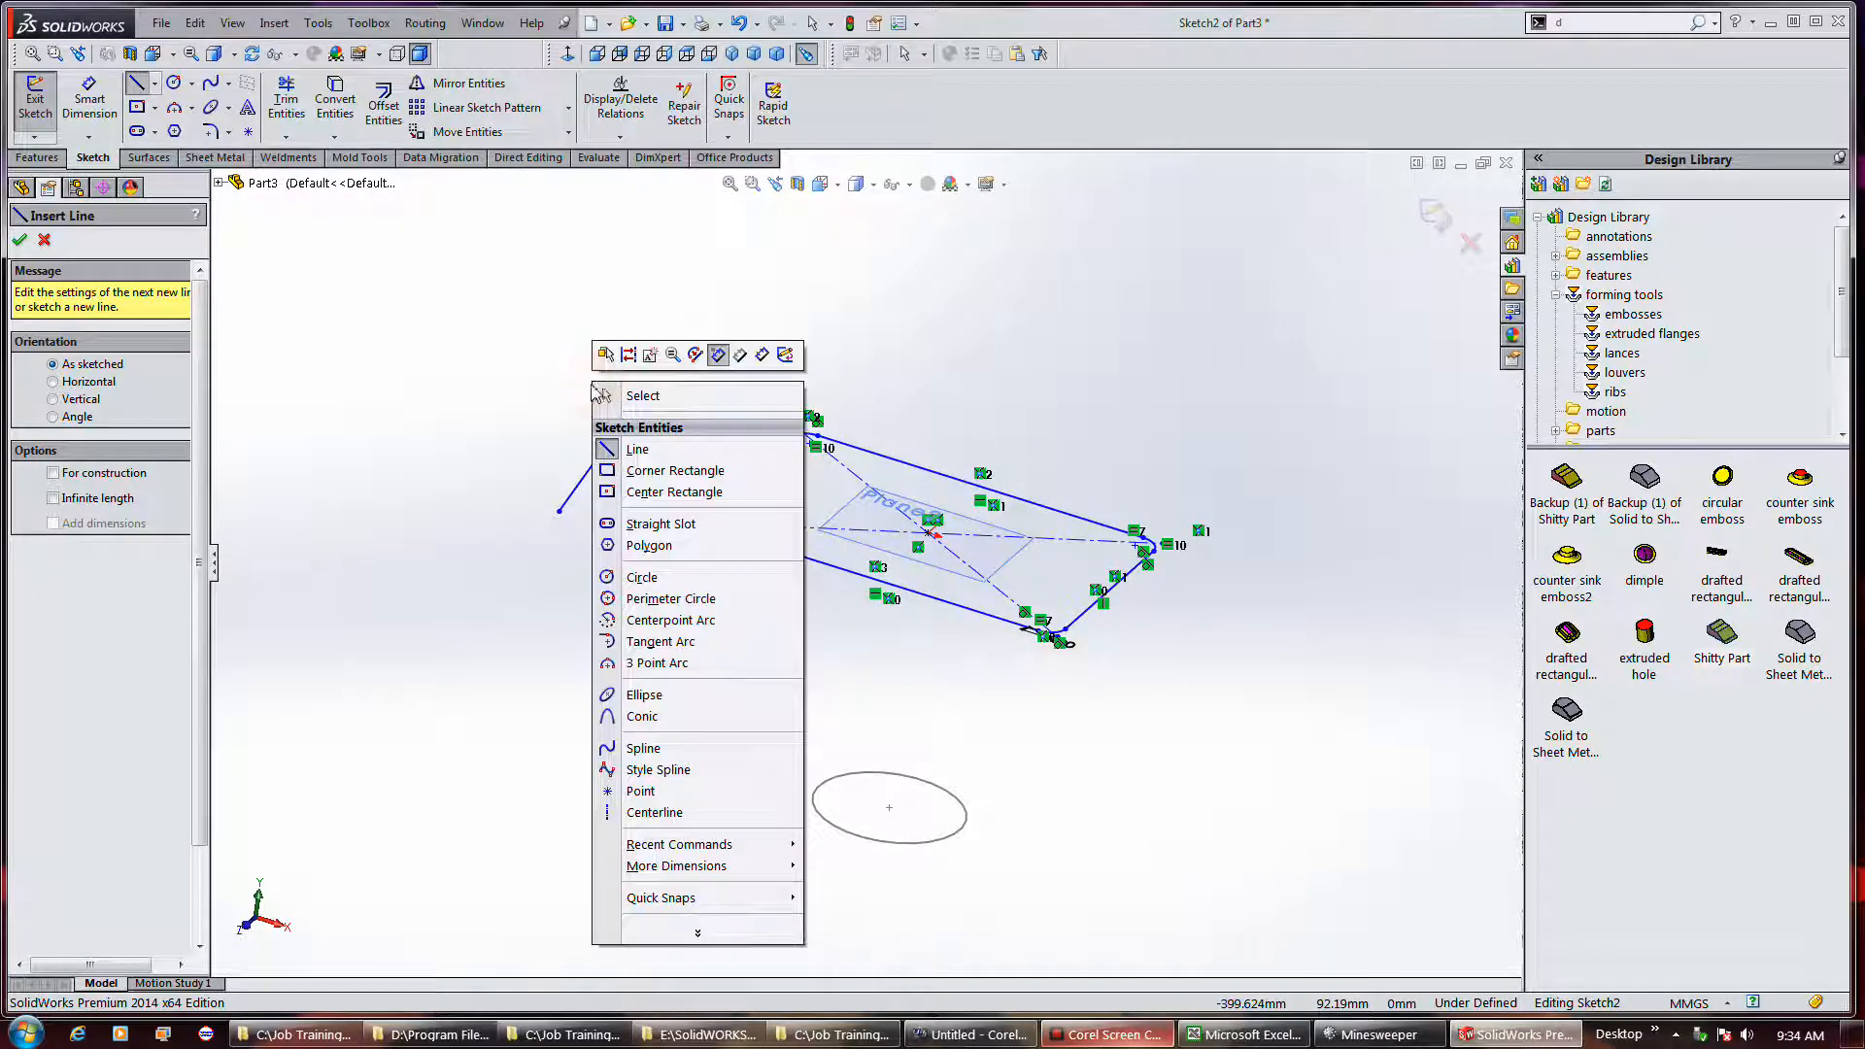
pyautogui.click(601, 395)
pyautogui.moveTo(597, 402); pyautogui.dragTo(604, 373, button='right')
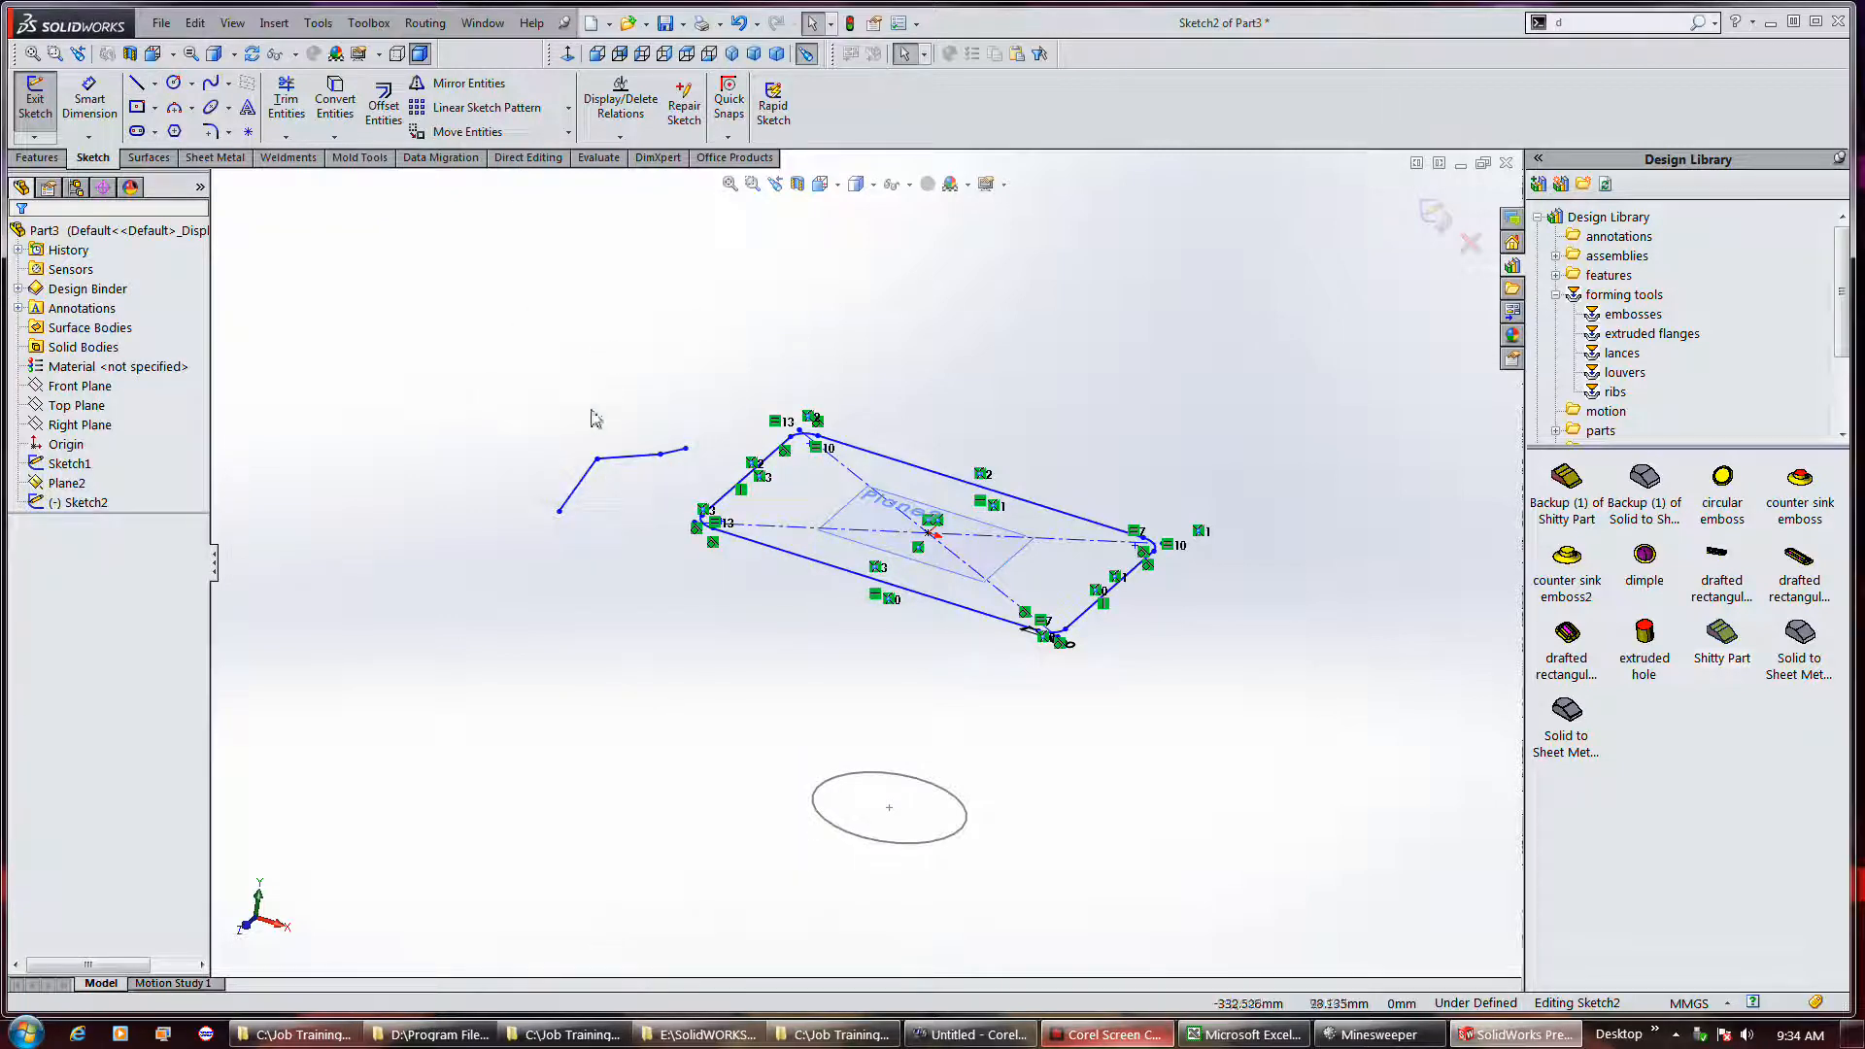
# Sketch a separate chain of two connected lines beyond the first chain and end the Line command
pyautogui.click(136, 82)
pyautogui.click(399, 387)
pyautogui.click(534, 348)
pyautogui.moveTo(613, 404); pyautogui.dragTo(612, 313, button='right')
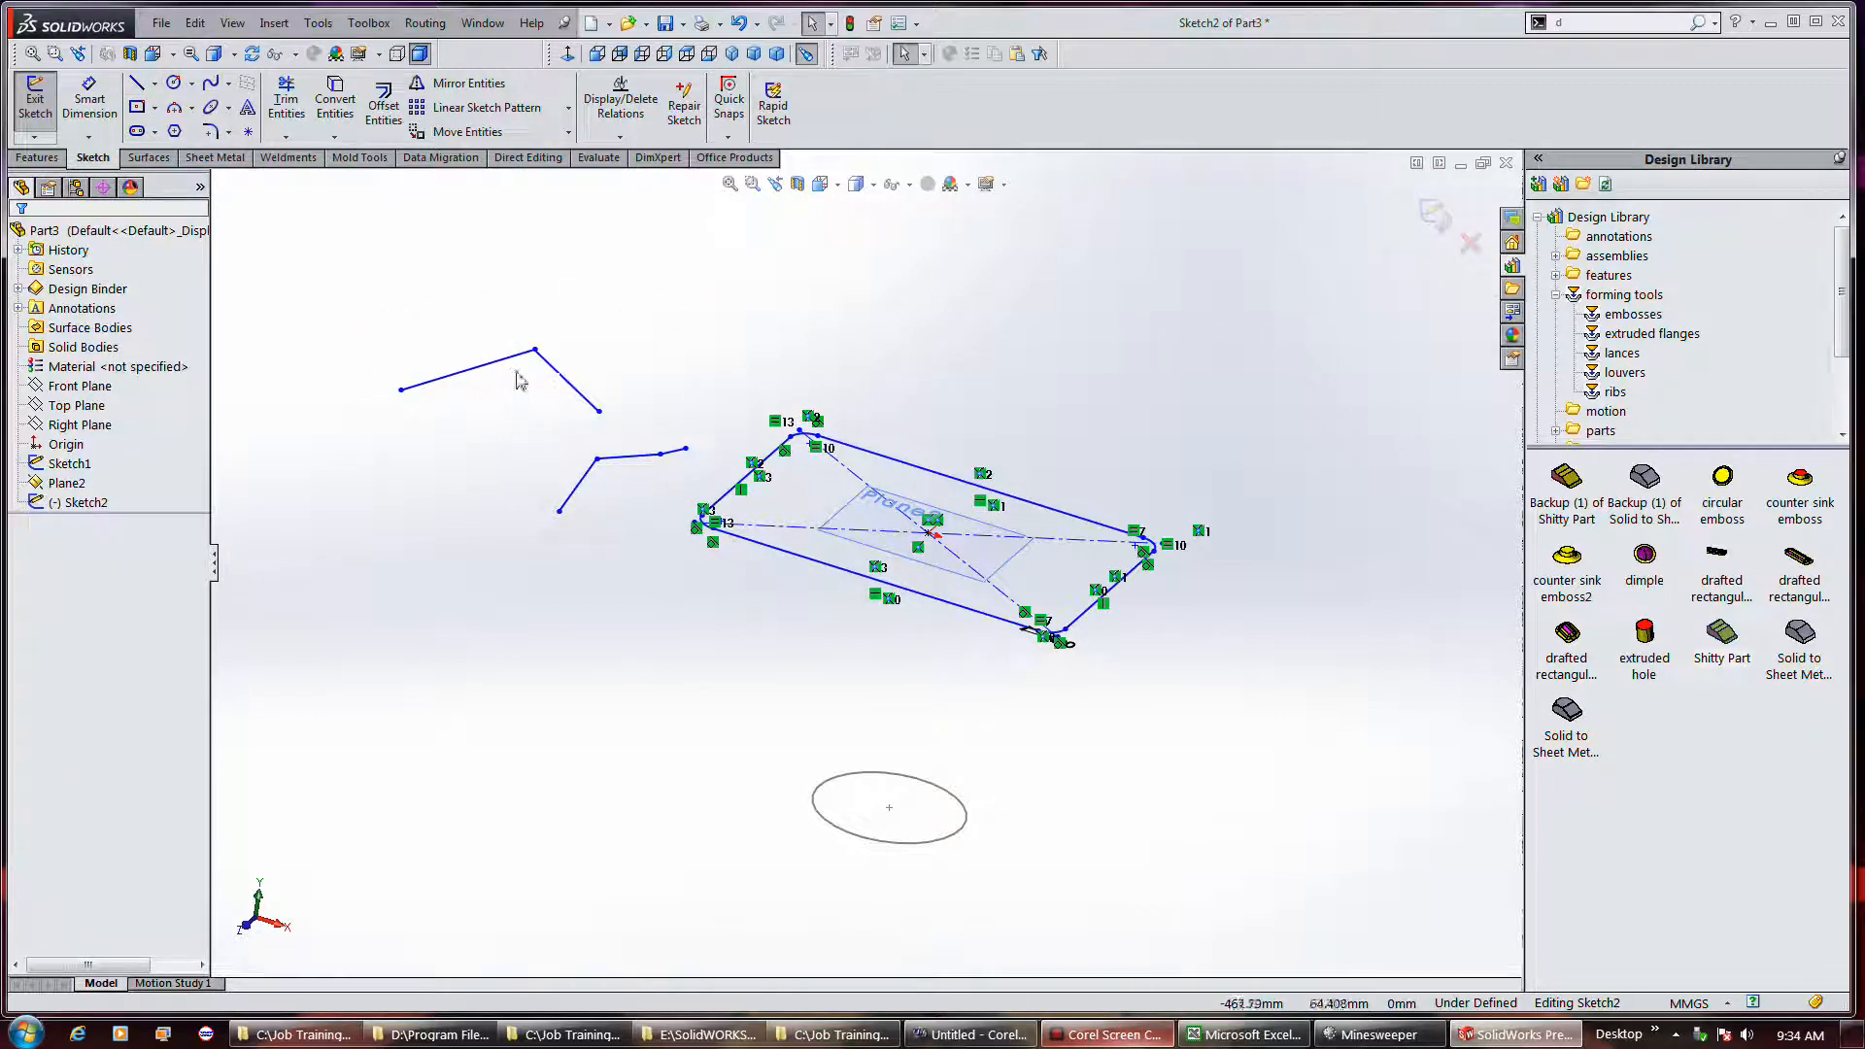
# Delete both loose line chains beside the rounded rectangle and exit the sketch
pyautogui.moveTo(360, 286); pyautogui.dragTo(719, 561)
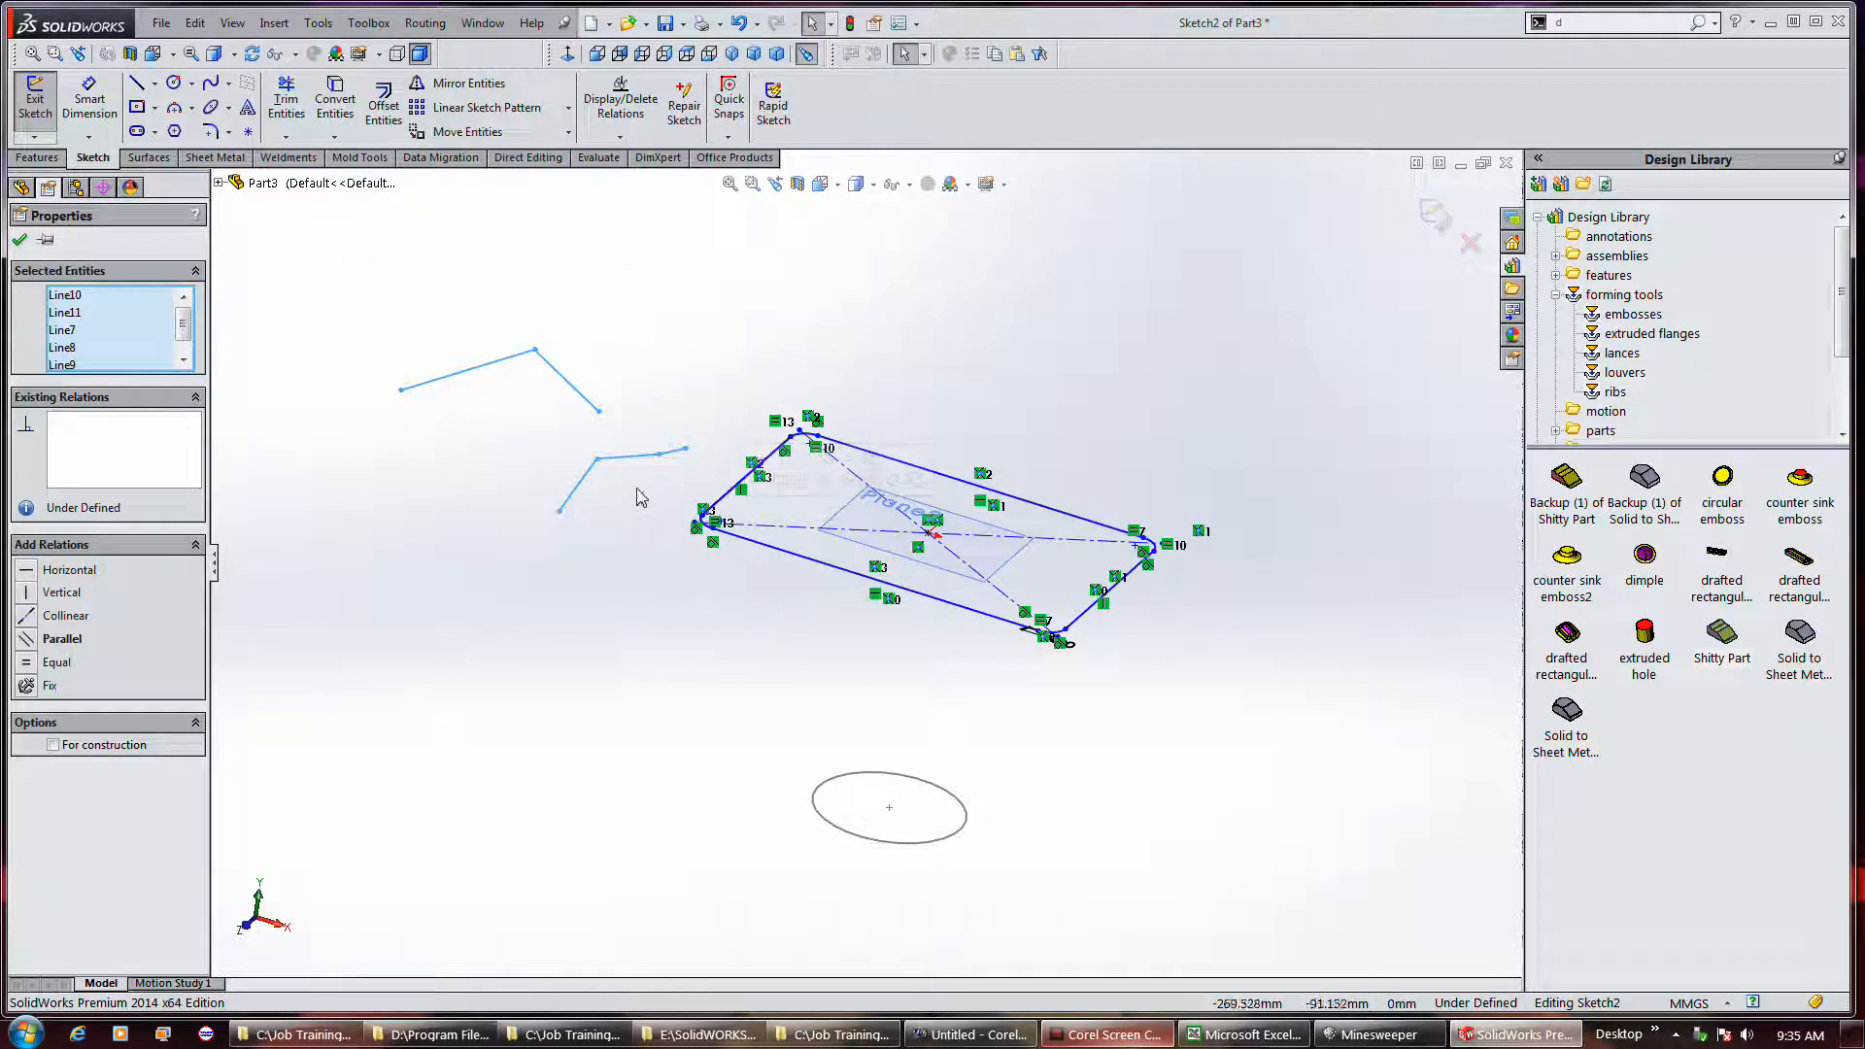
pyautogui.scroll(-3, 646, 515)
pyautogui.press('Delete')
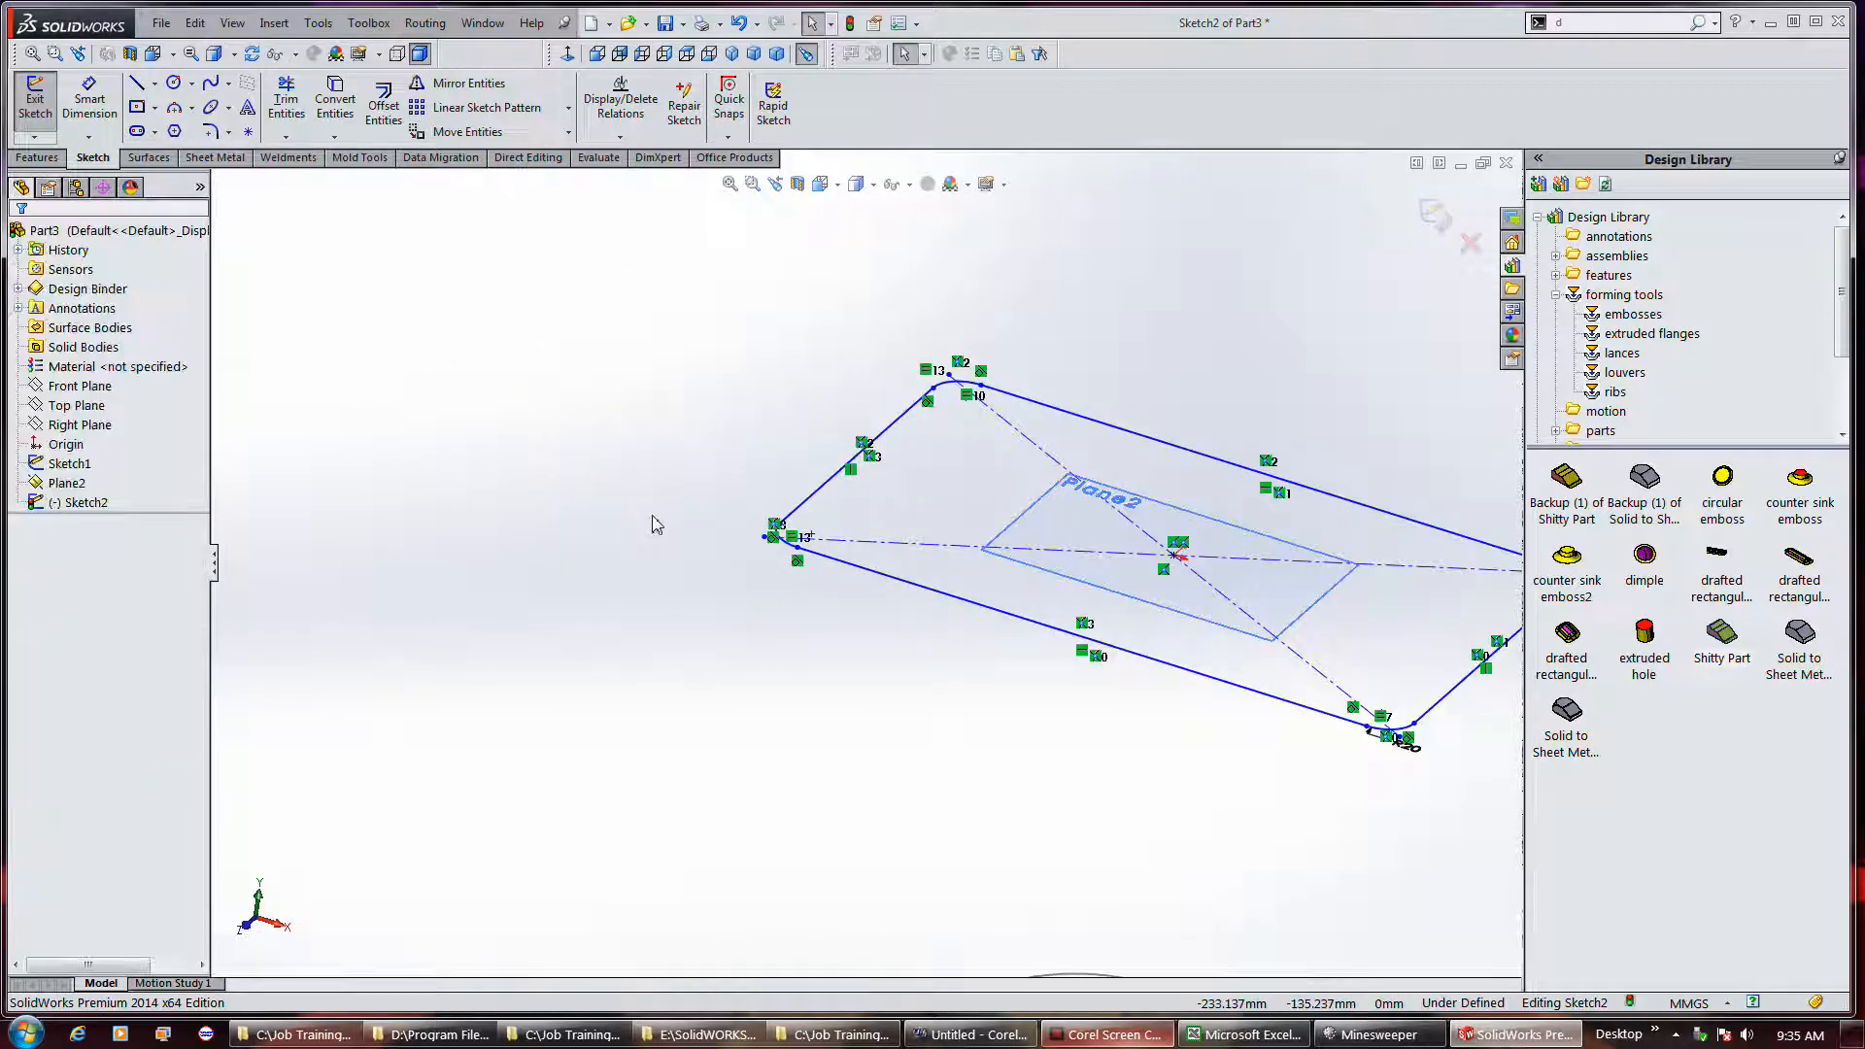
pyautogui.click(29, 114)
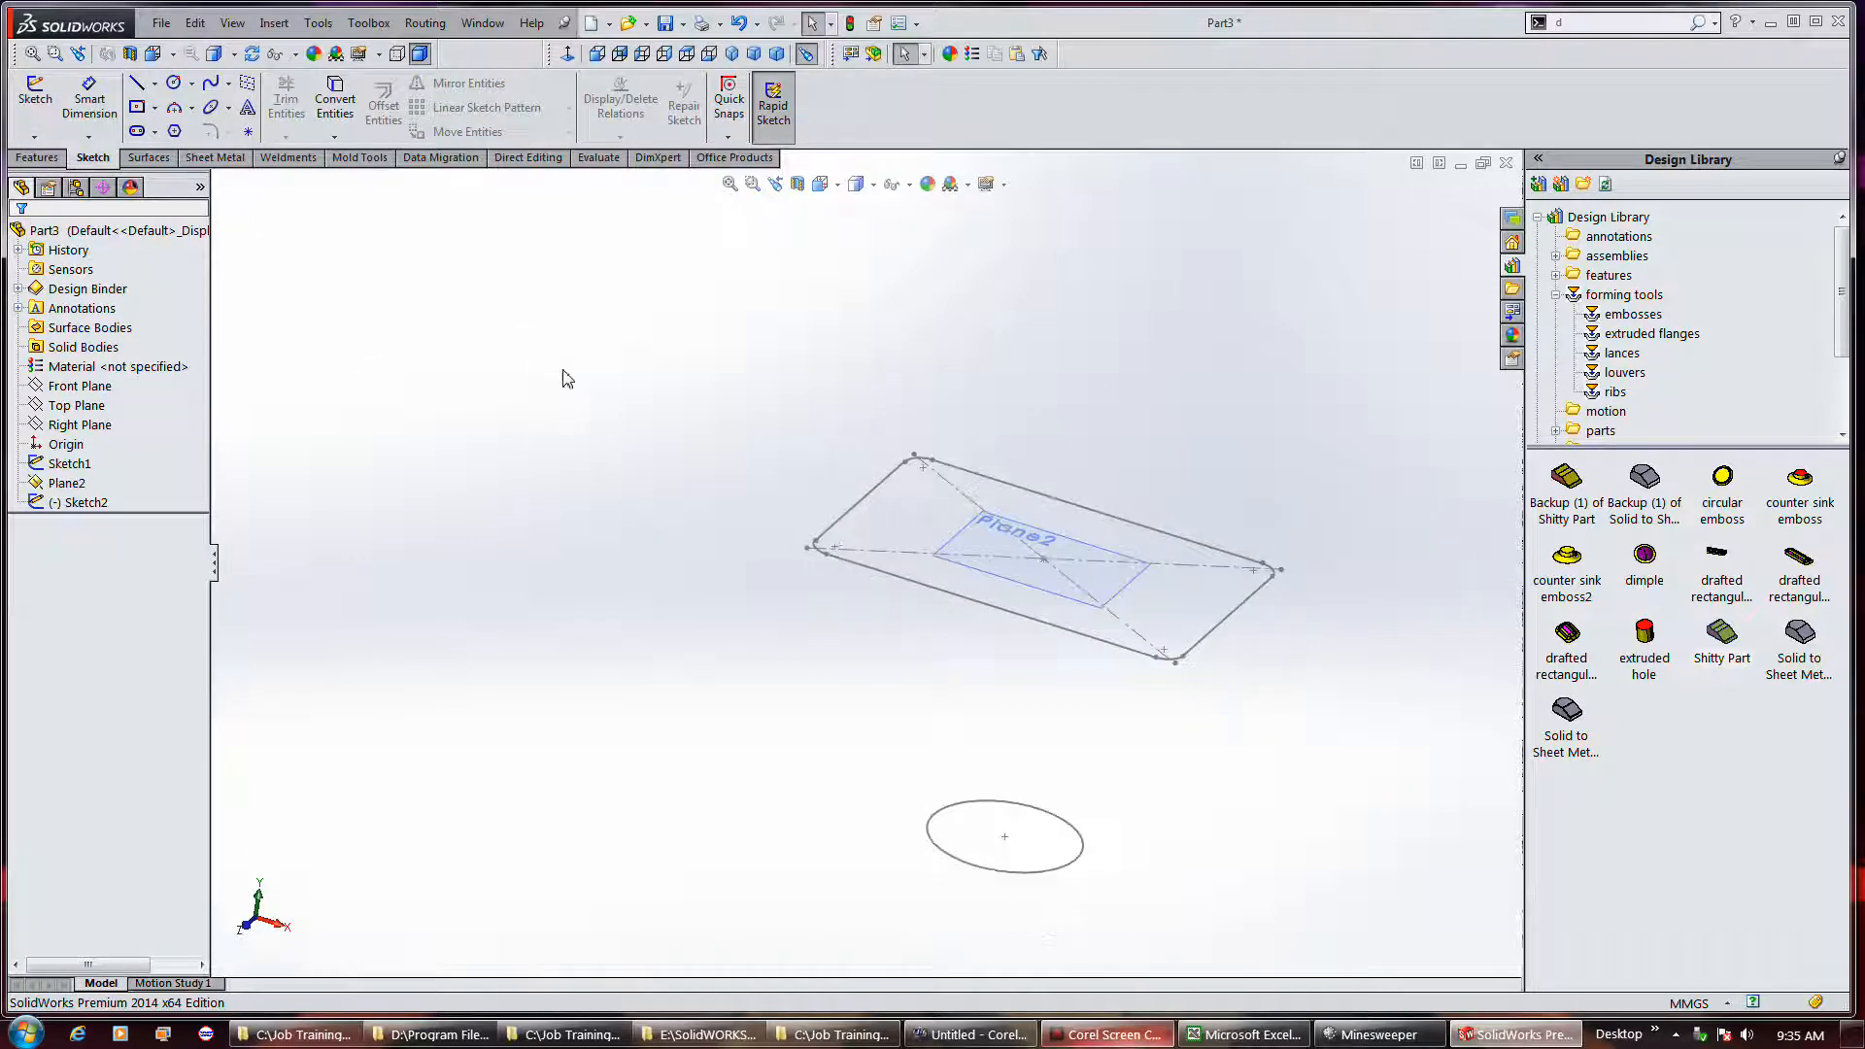
pyautogui.click(148, 159)
pyautogui.click(215, 157)
pyautogui.click(169, 101)
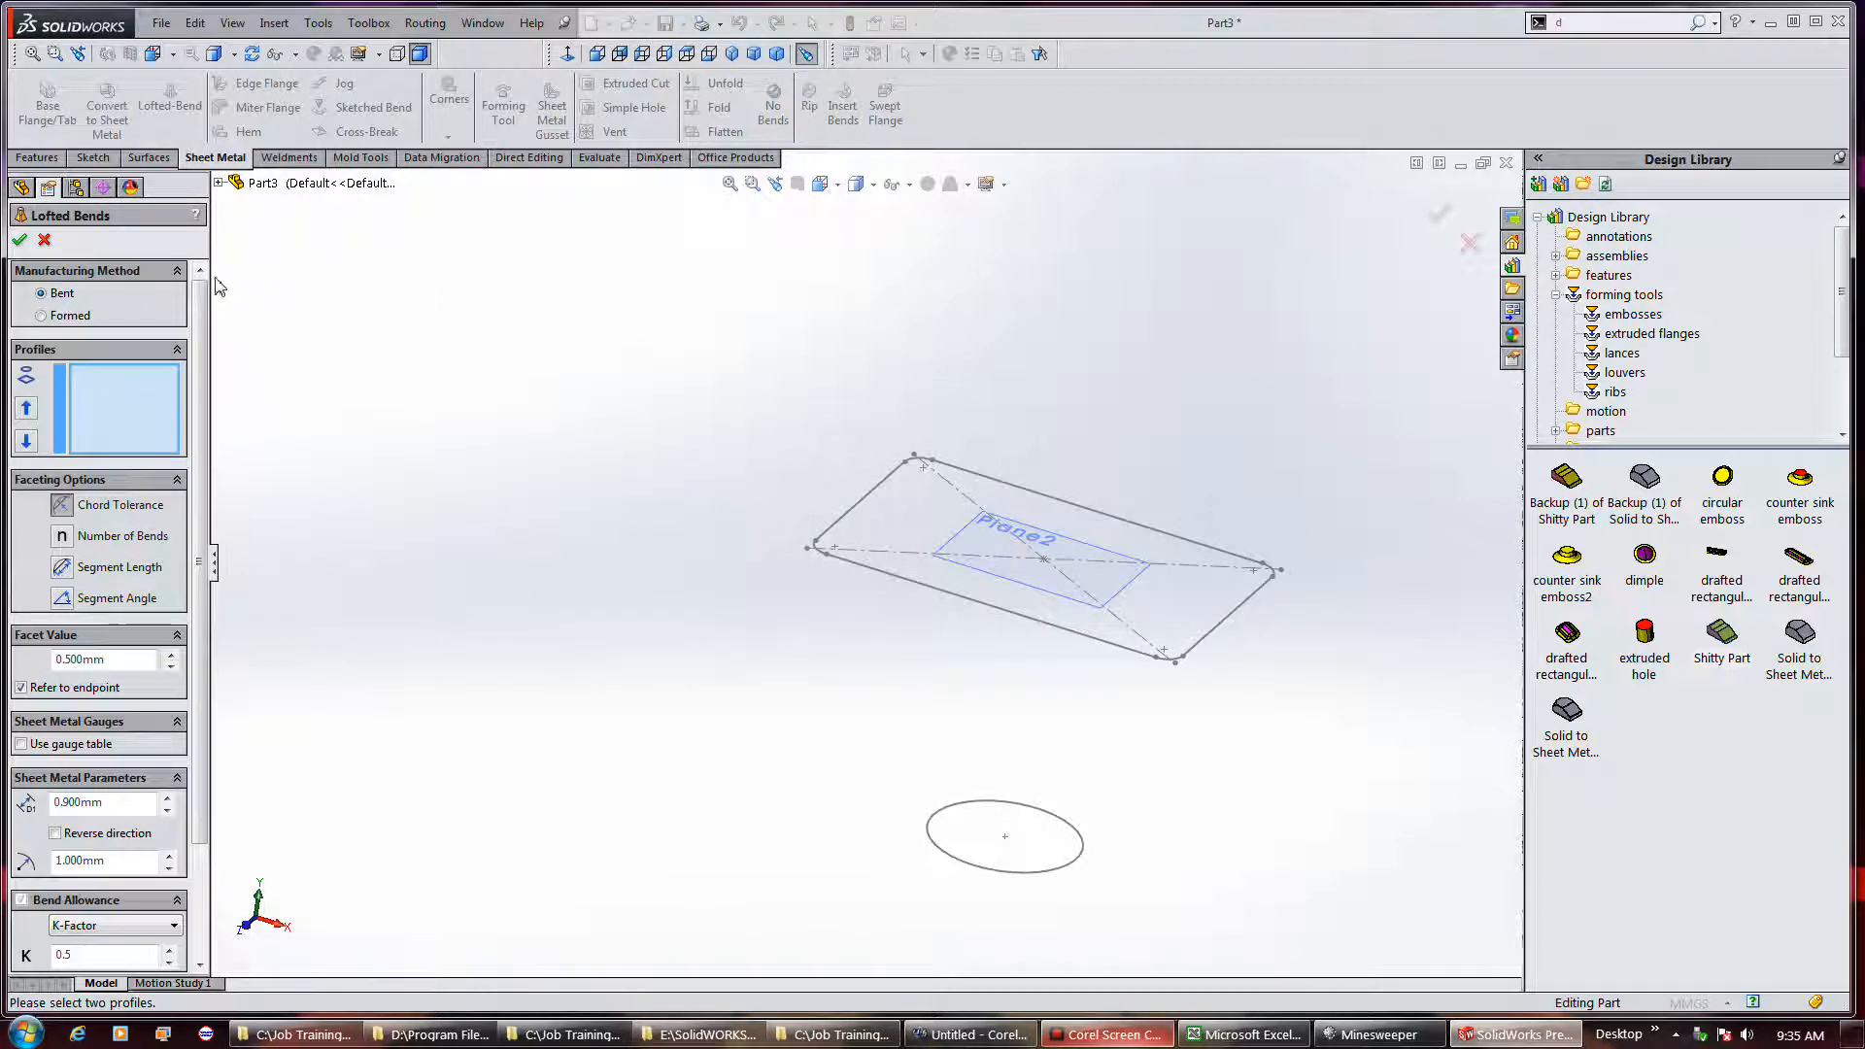
pyautogui.click(44, 240)
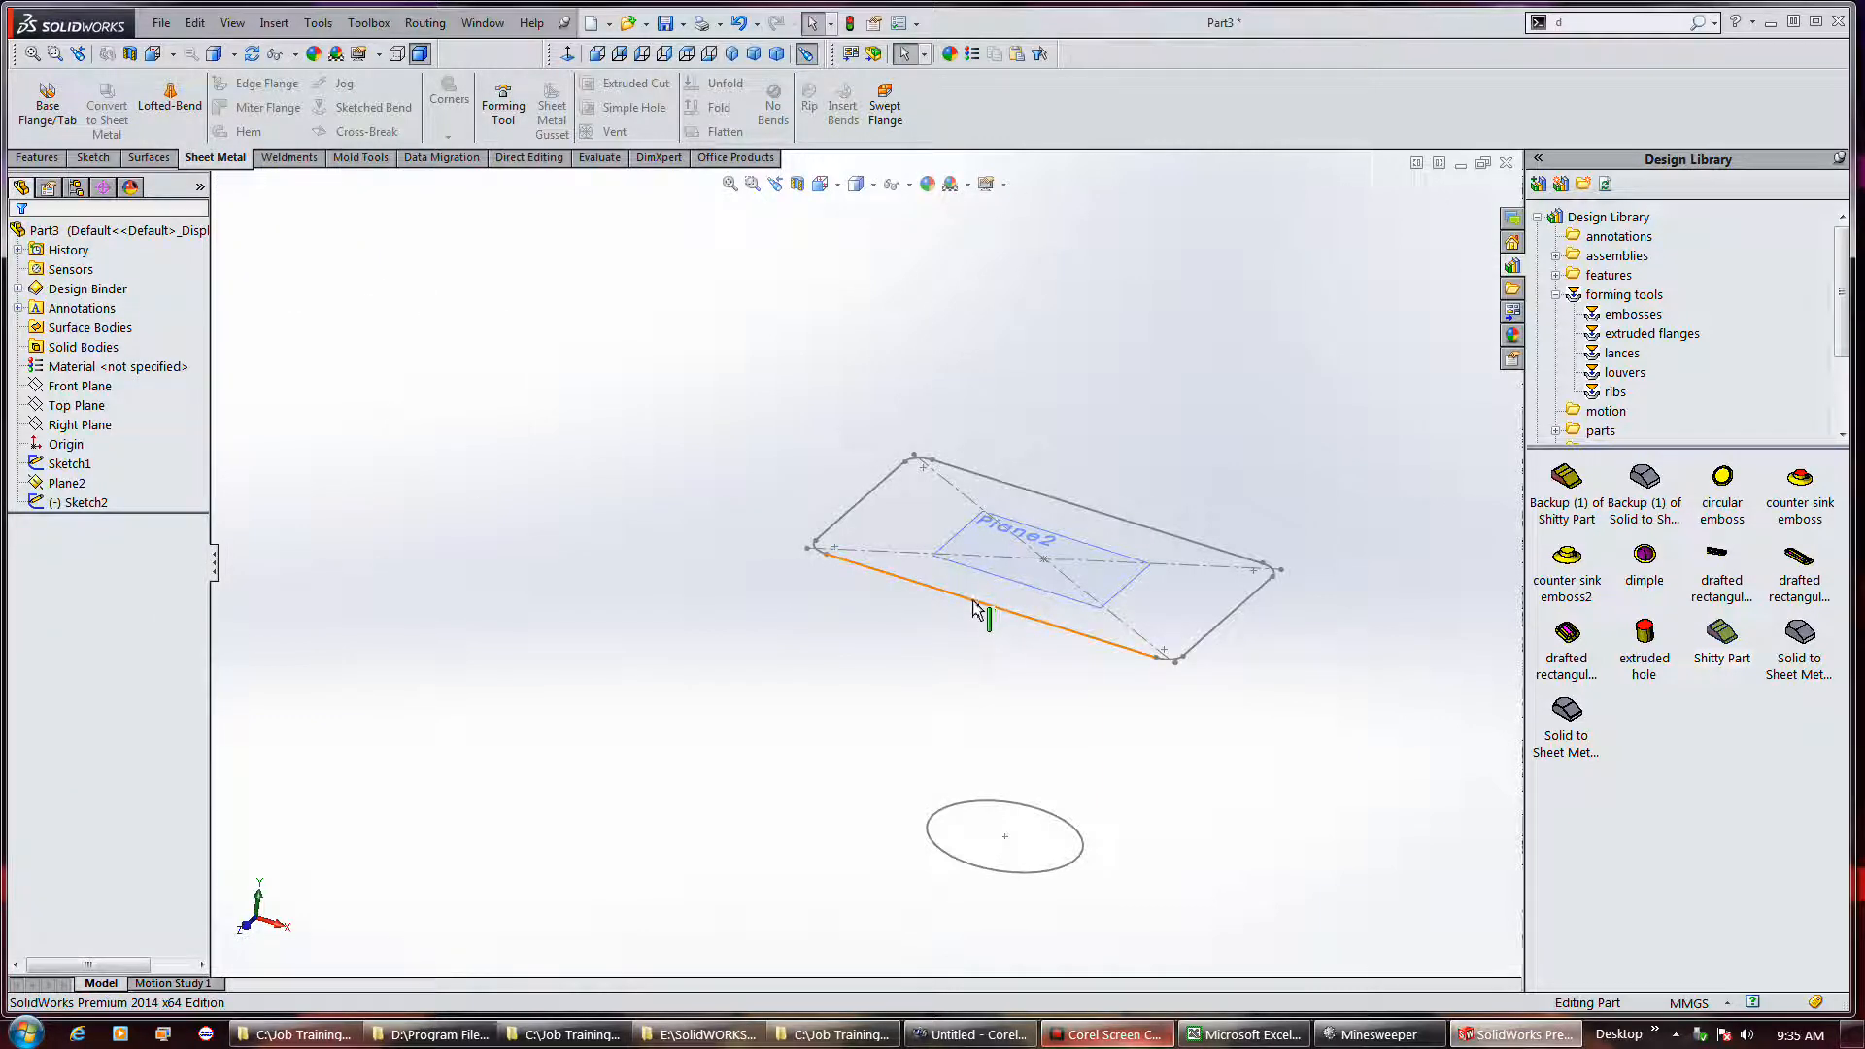
# Edit Sketch1 and split its circle at two closely spaced points on either side of the circle's lowest point in top view
pyautogui.click(64, 465)
pyautogui.rightClick(53, 466)
pyautogui.click(66, 409)
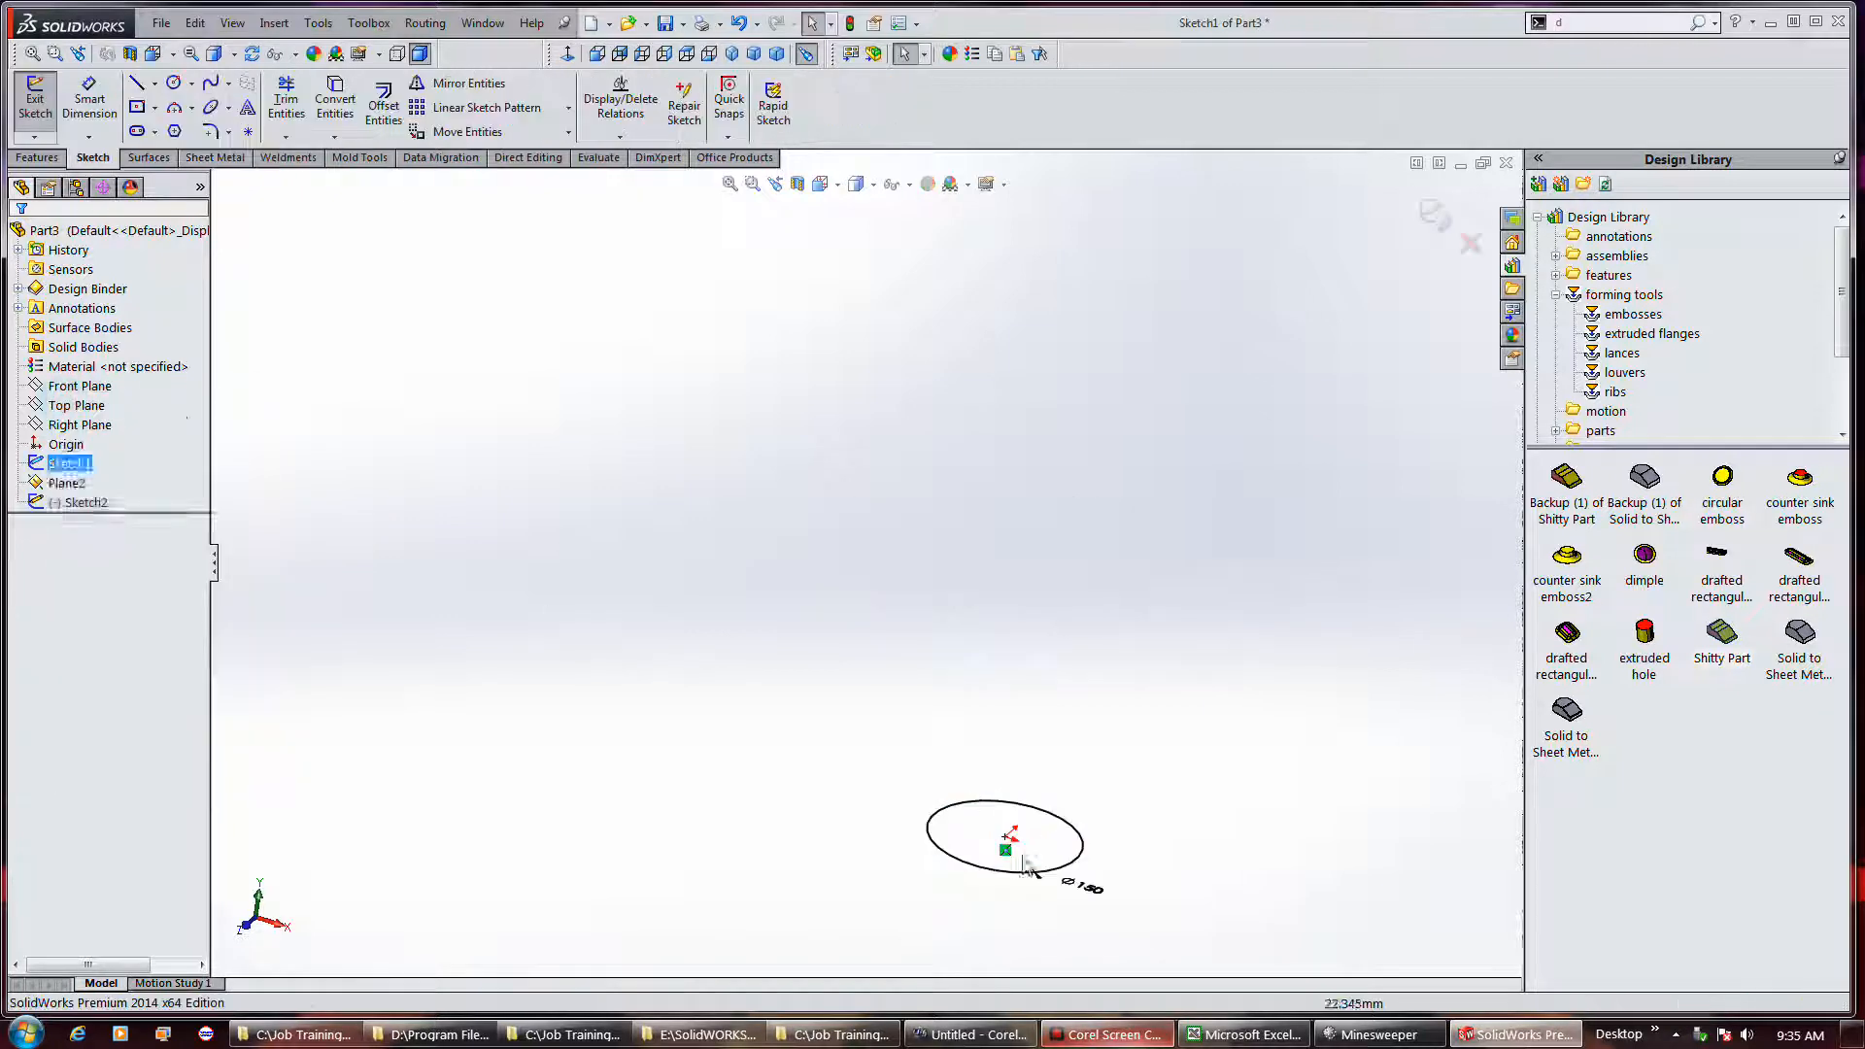
pyautogui.scroll(-7, 961, 864)
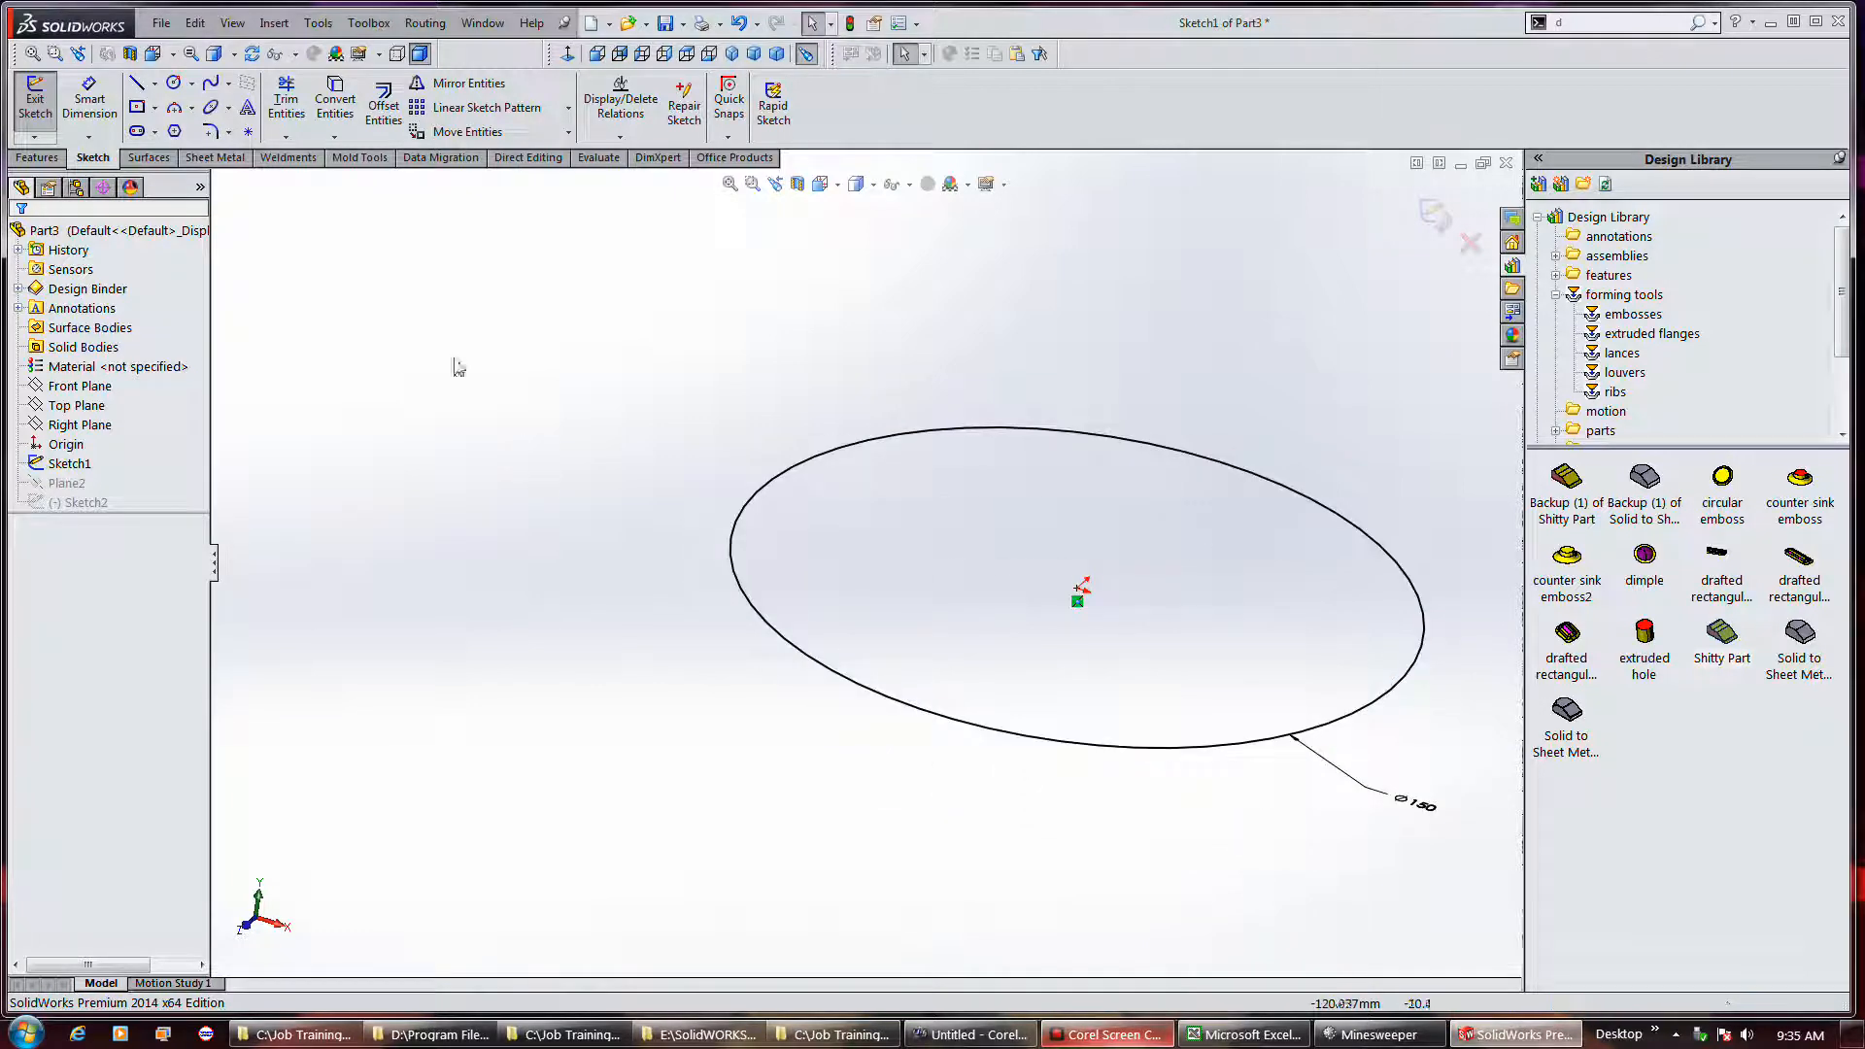
pyautogui.click(286, 100)
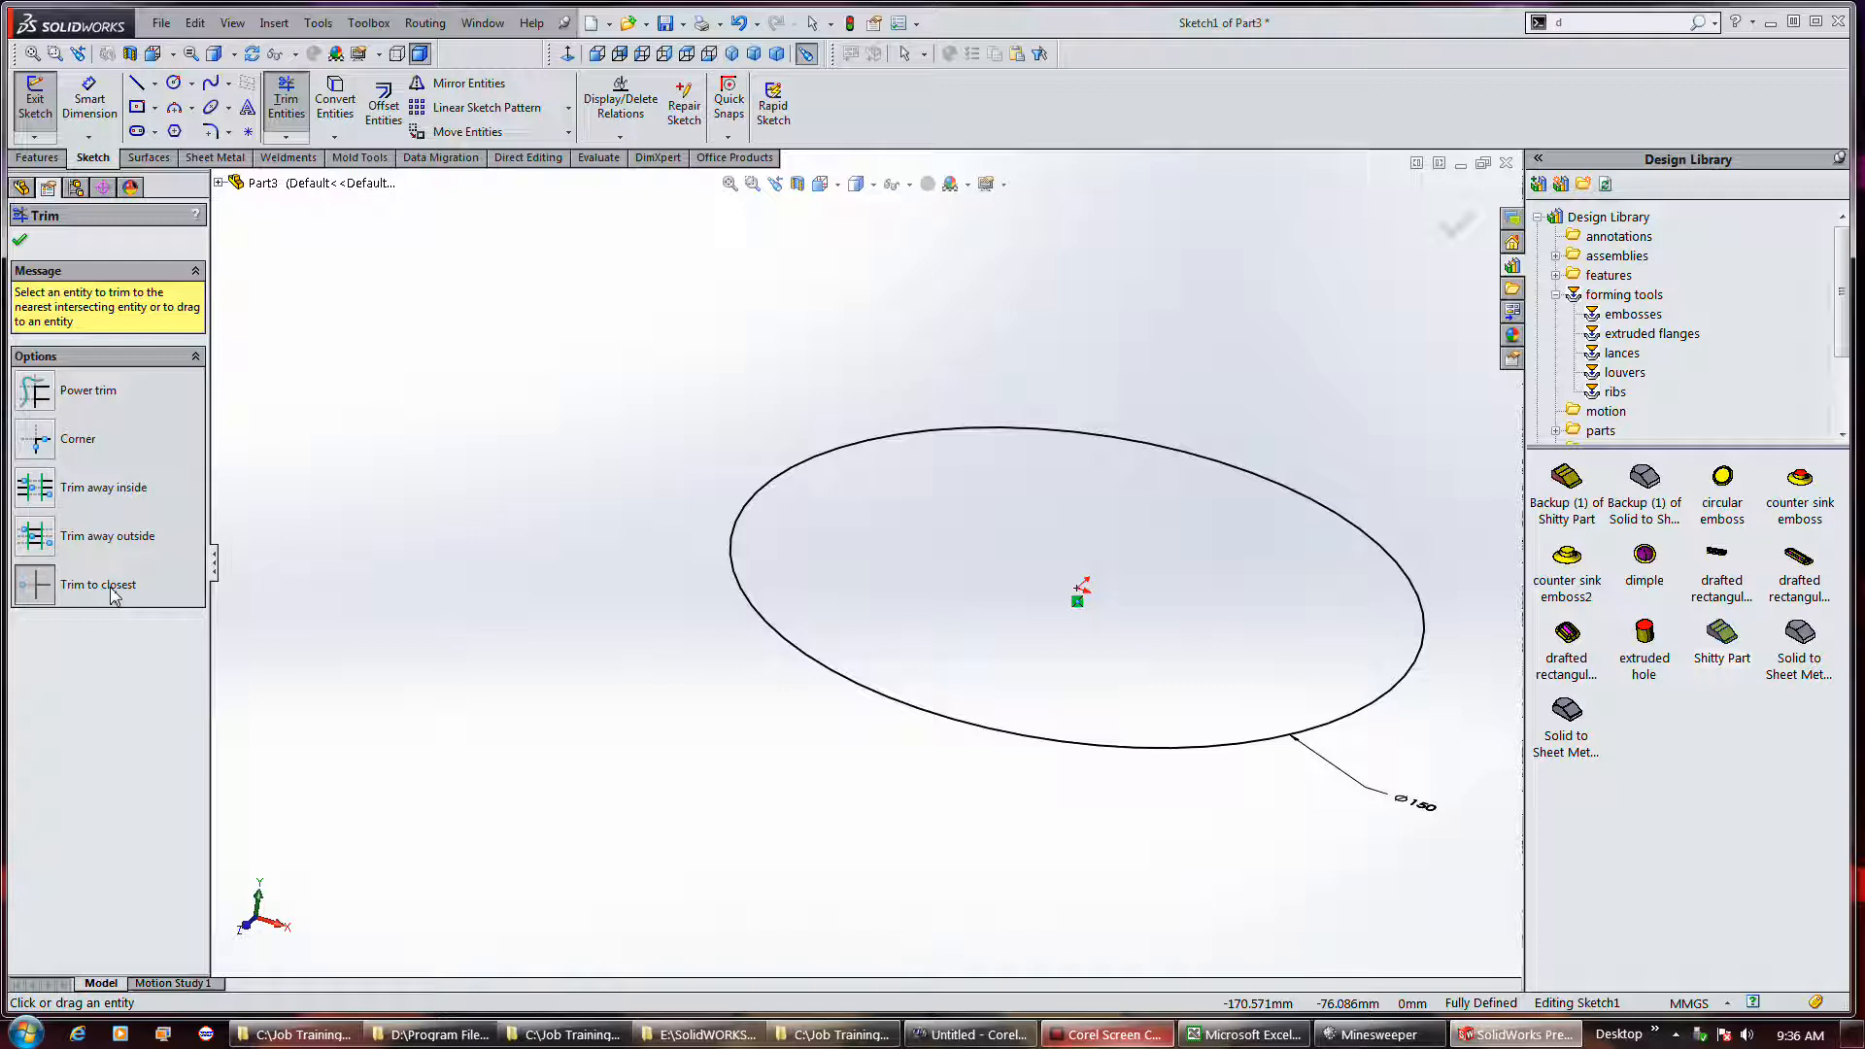
pyautogui.click(1104, 1036)
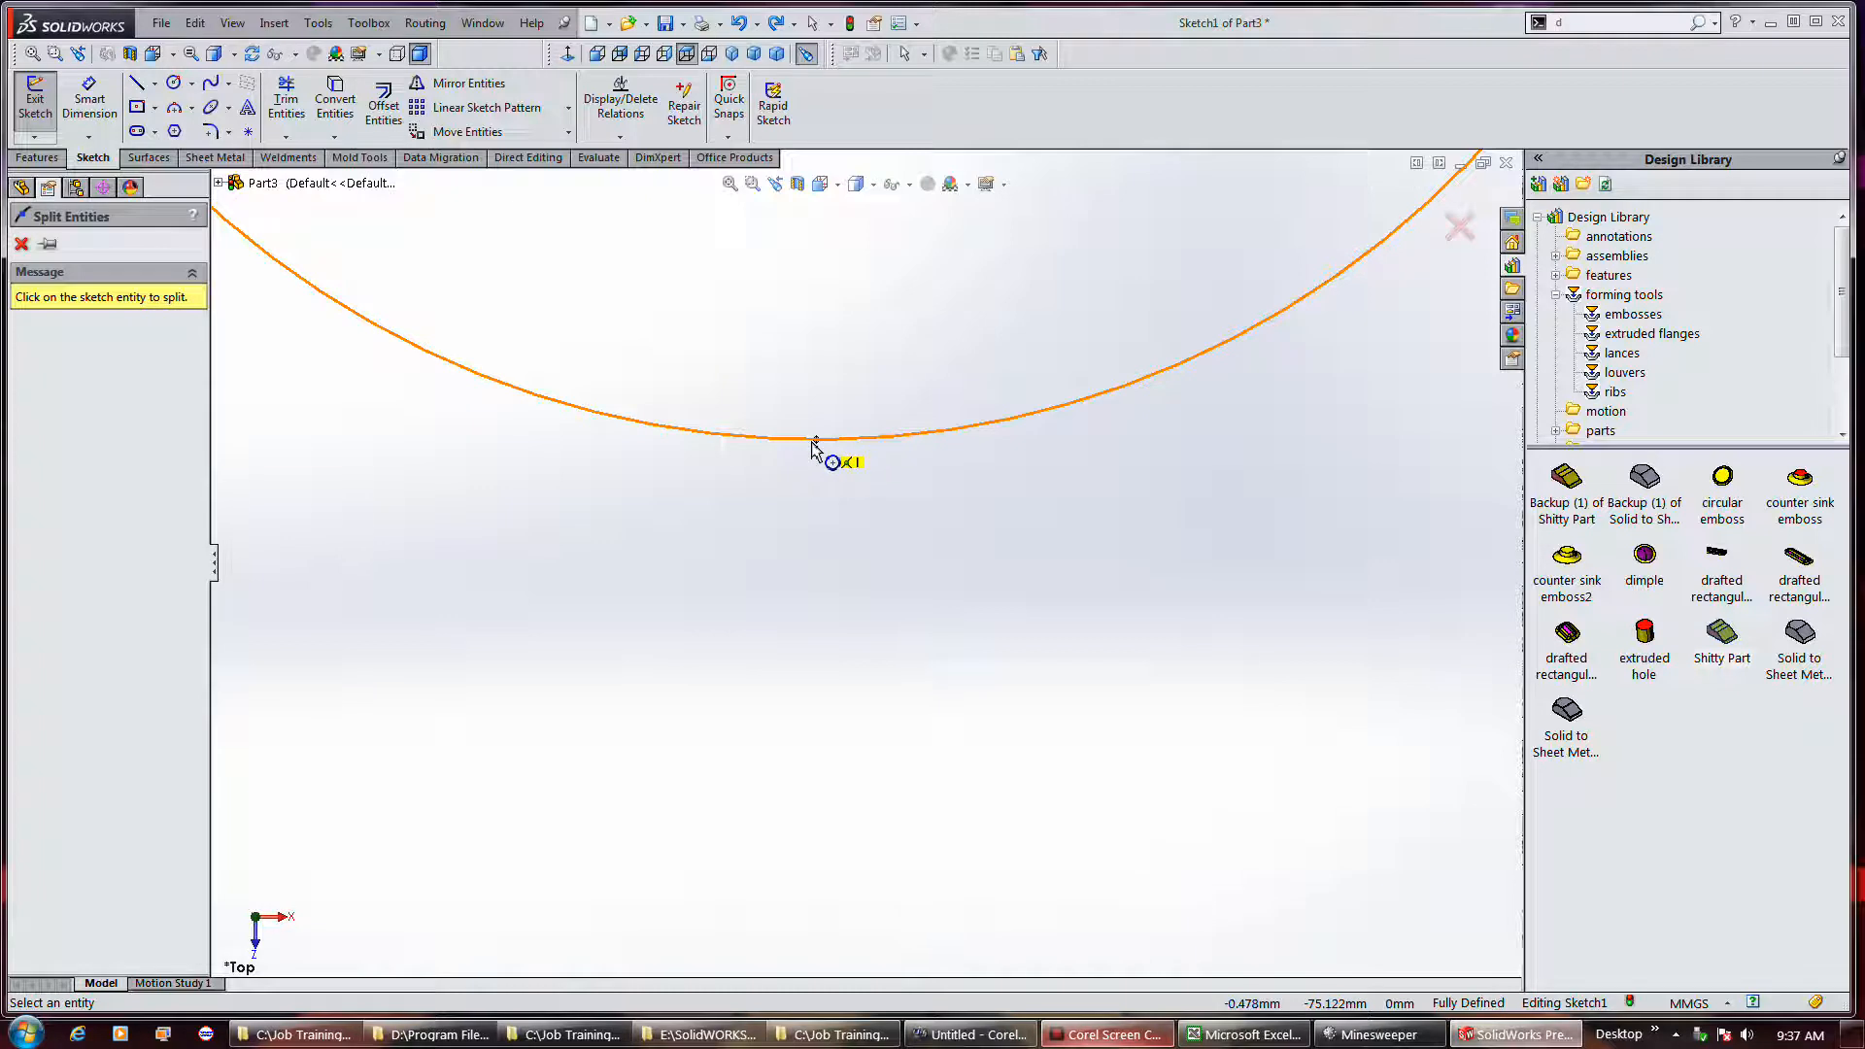
pyautogui.click(803, 440)
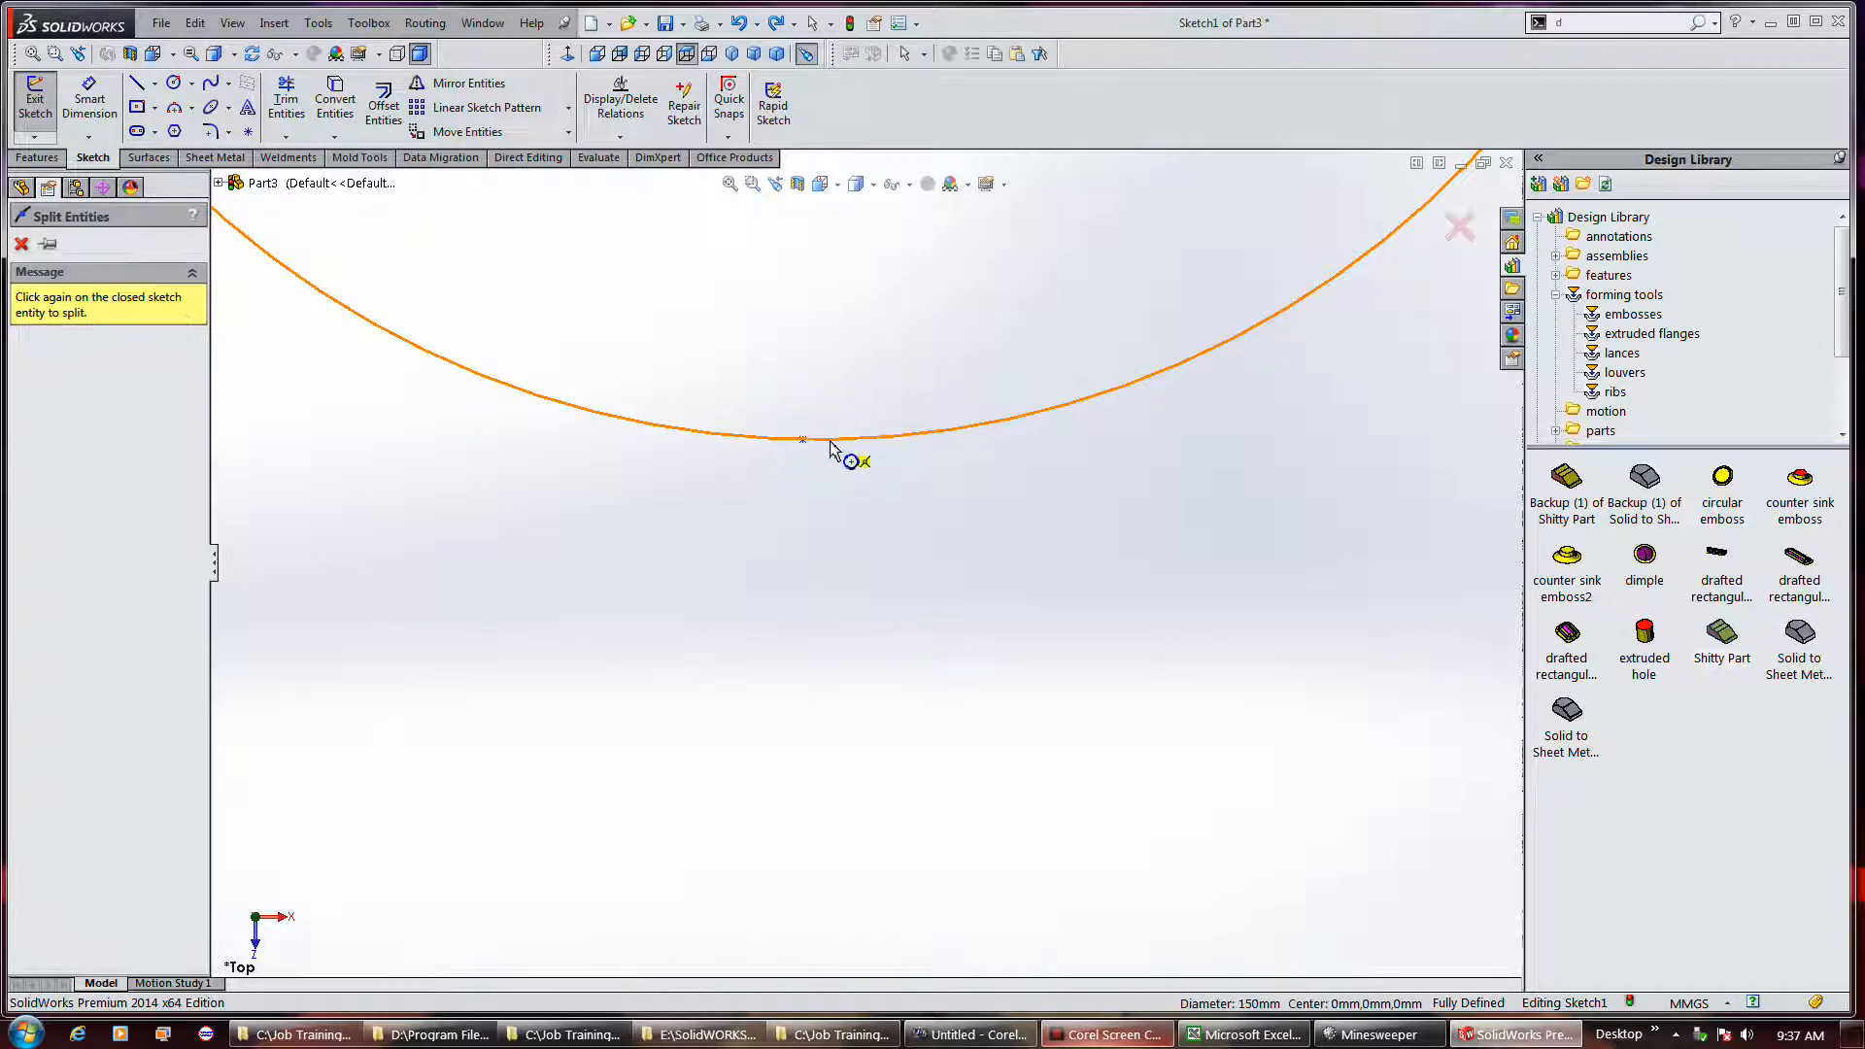
pyautogui.click(826, 443)
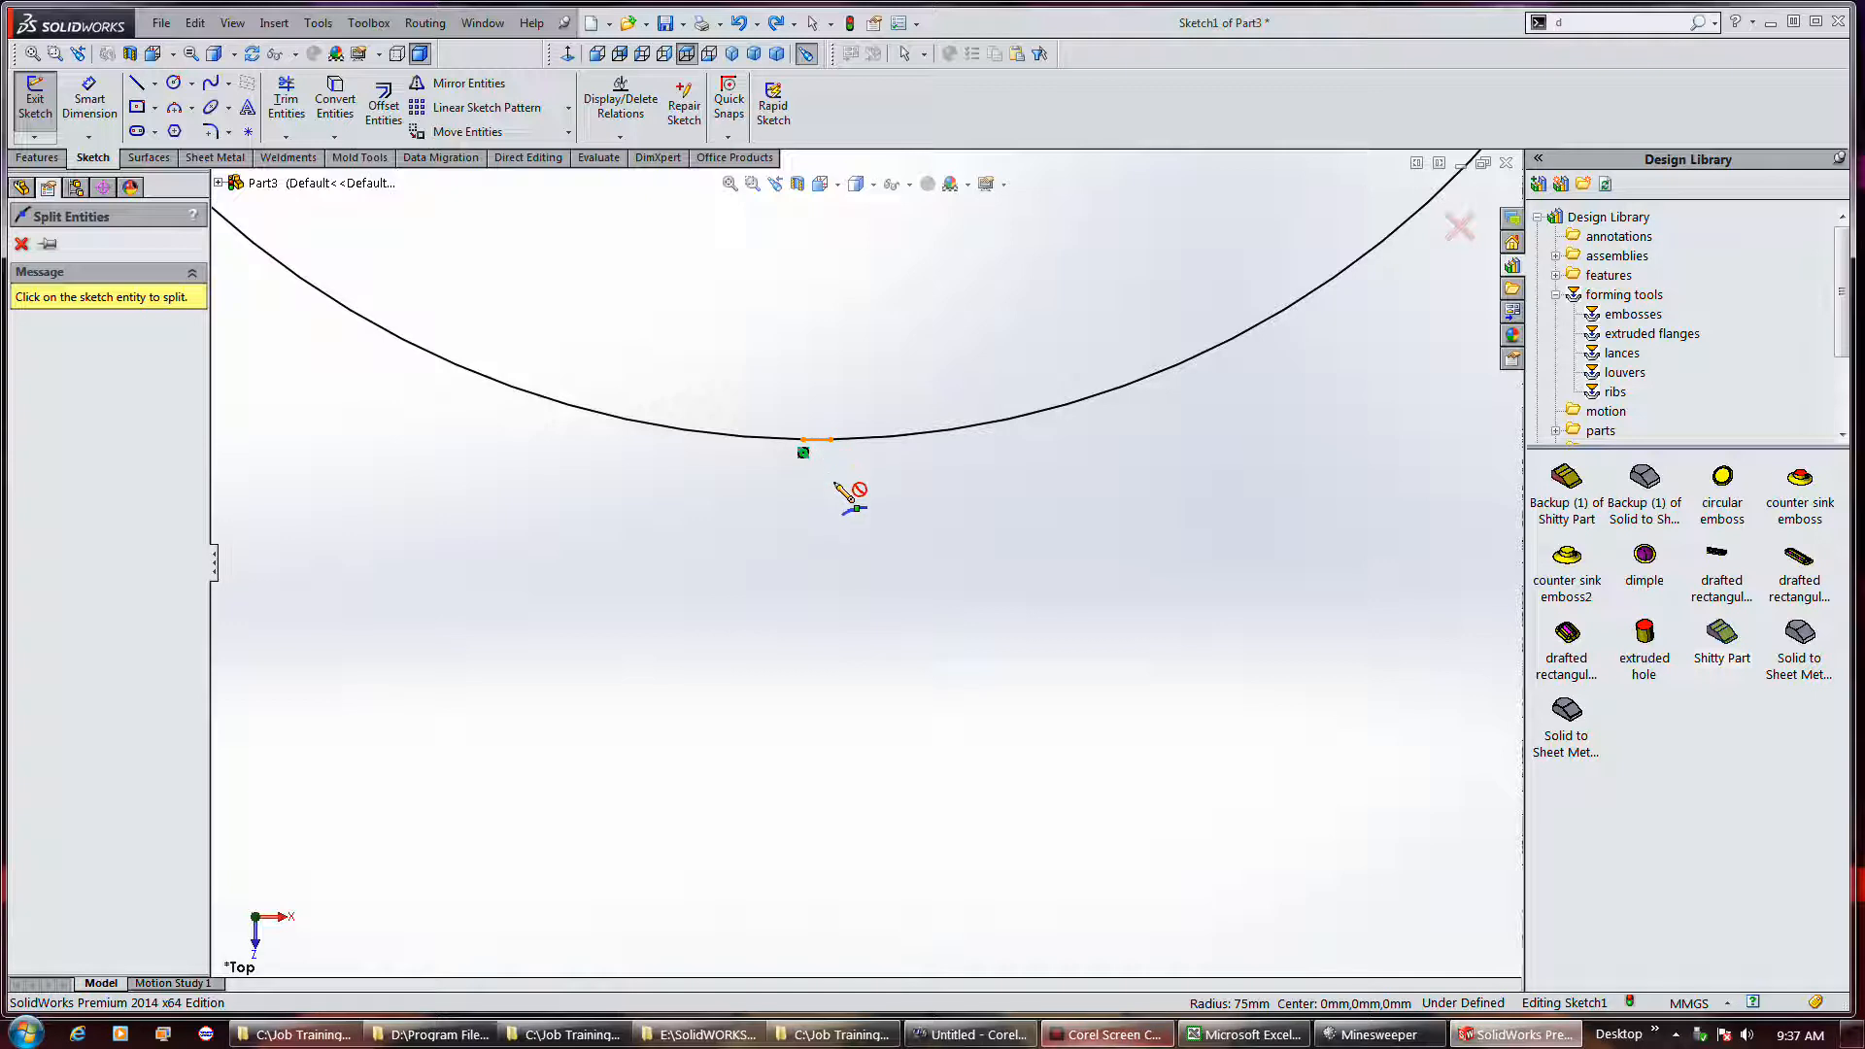
# Split the short arc at the circle's lowest point at its middle and delete both short pieces to leave a gap
pyautogui.click(815, 440)
pyautogui.press('Escape')
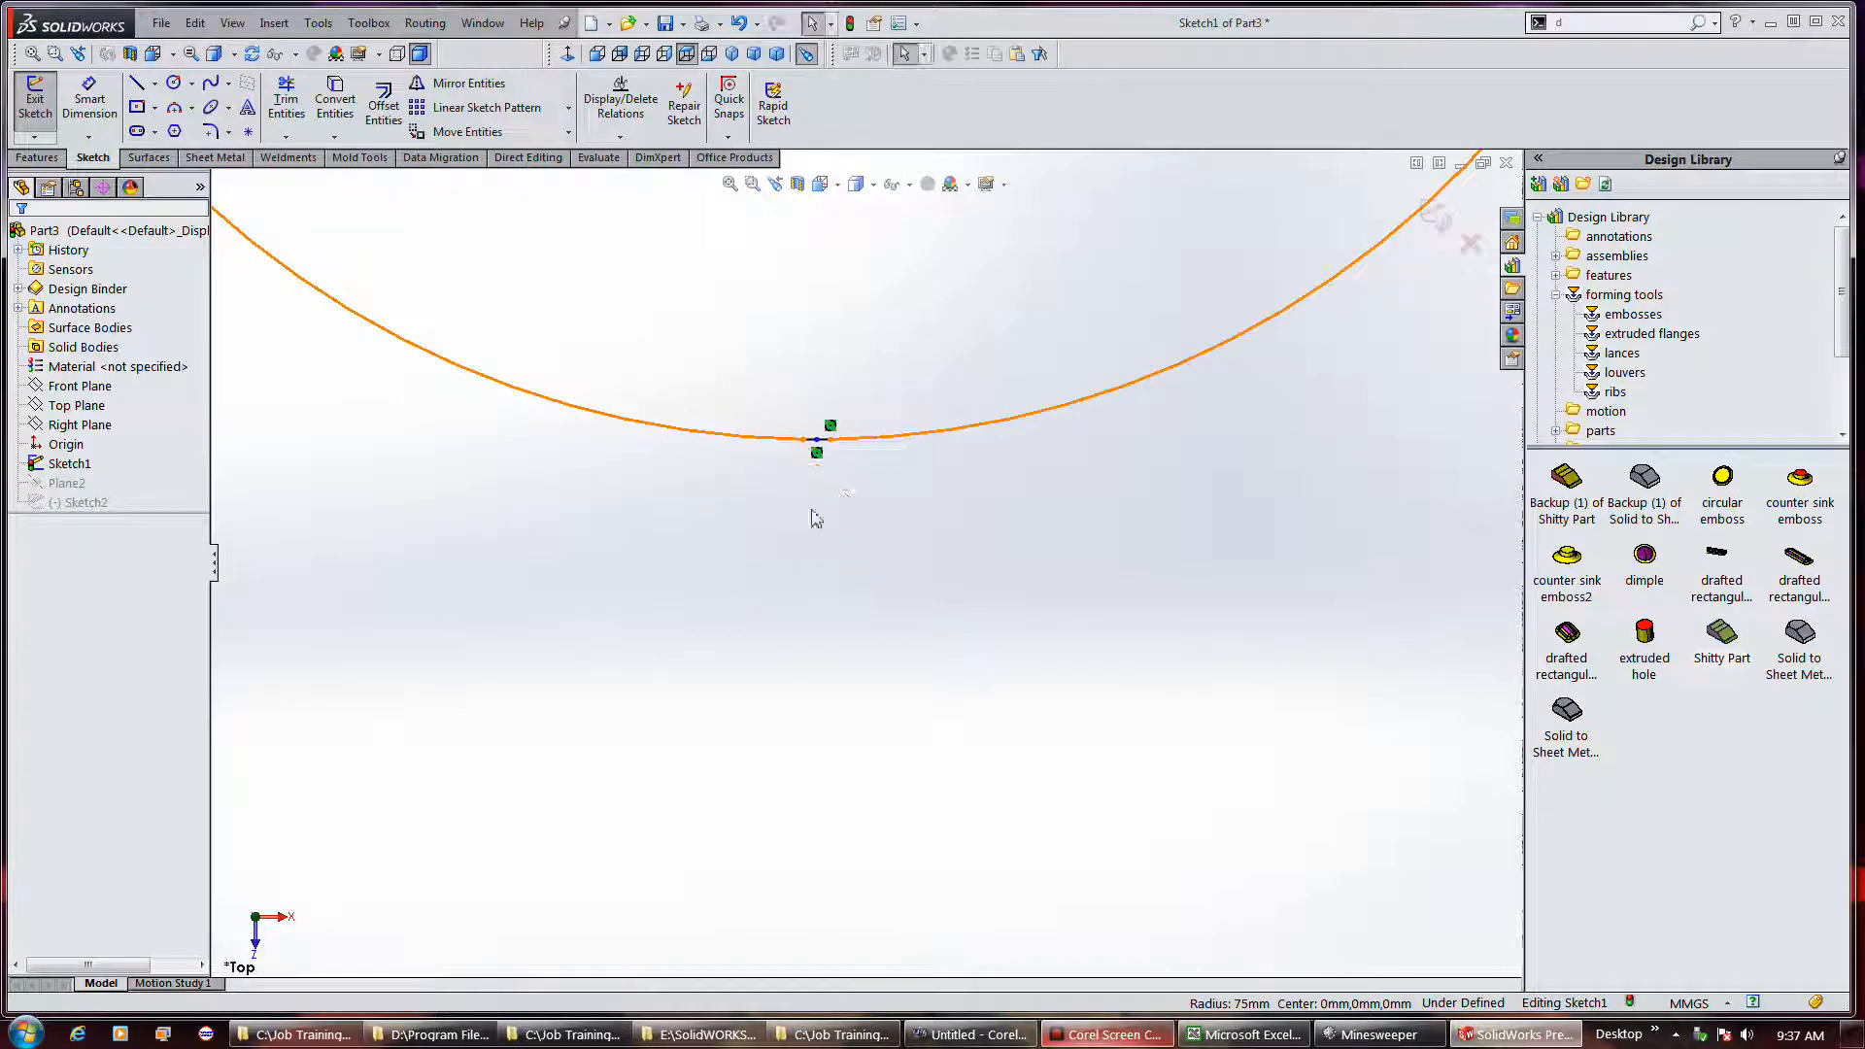
pyautogui.moveTo(789, 389); pyautogui.dragTo(903, 535)
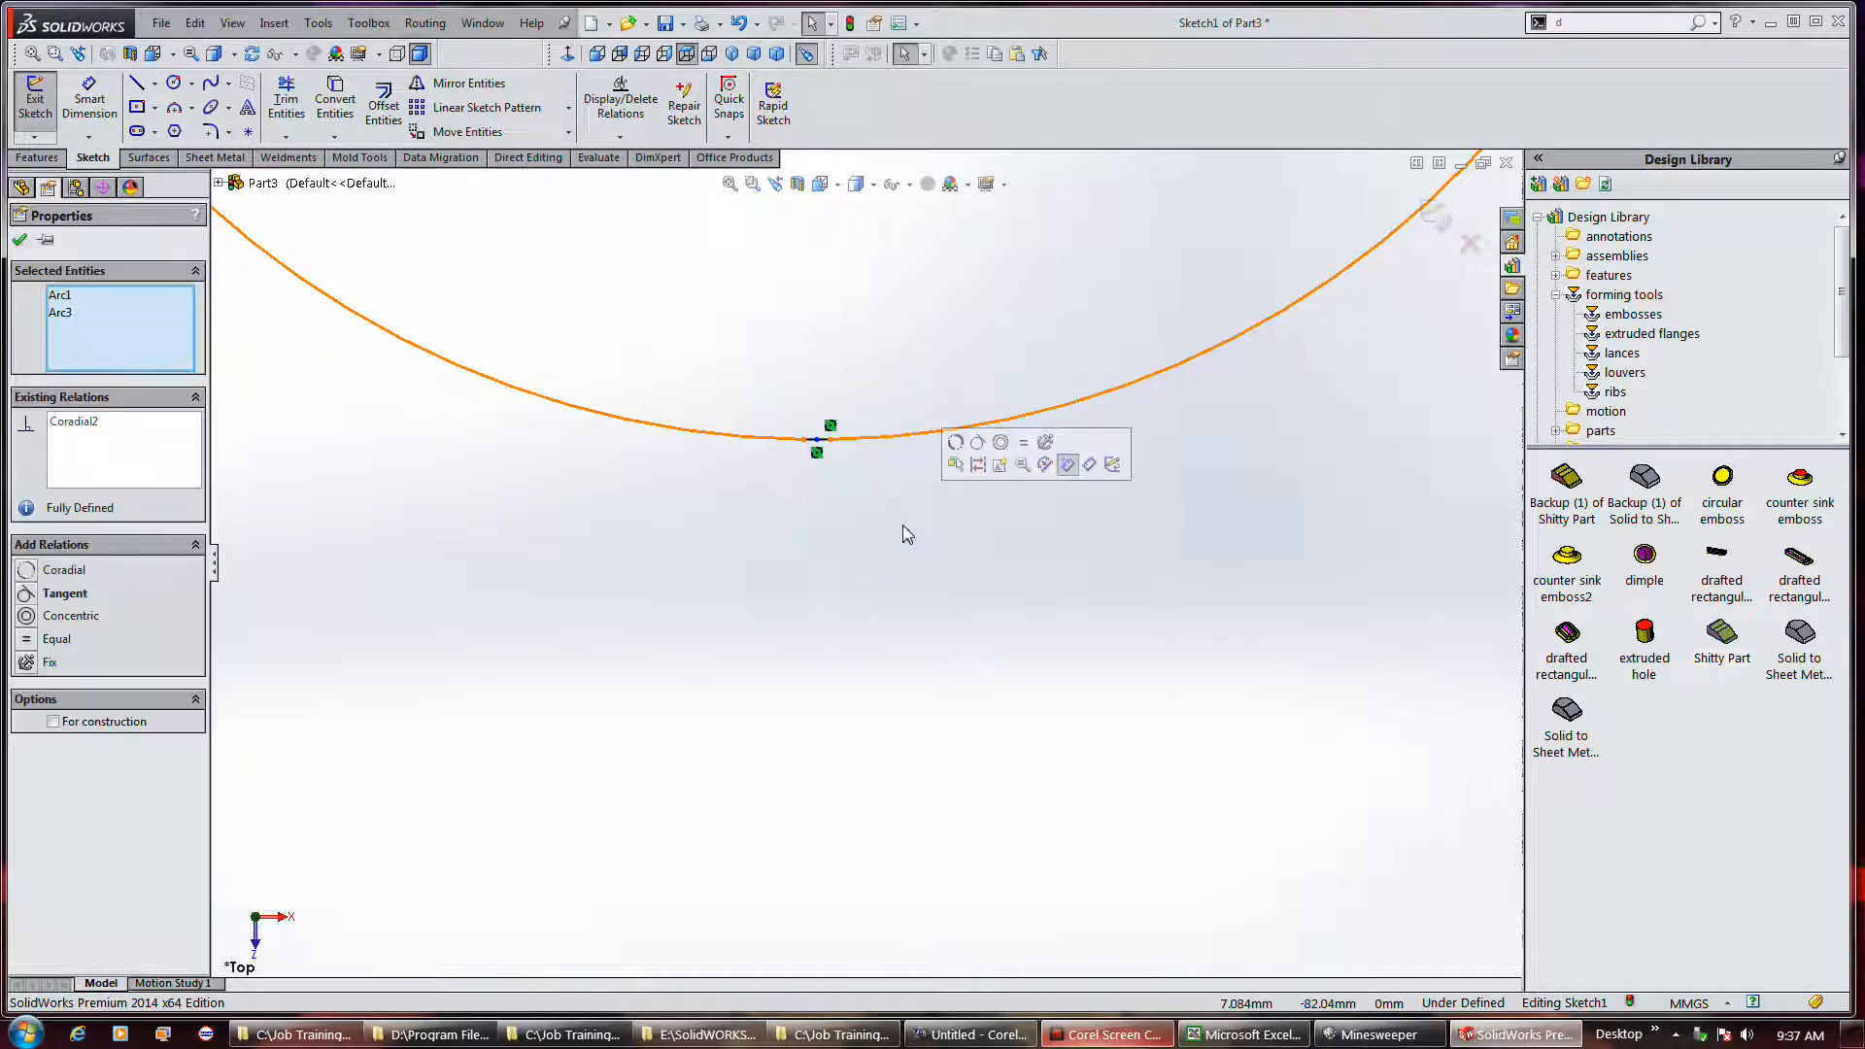
pyautogui.click(818, 441)
pyautogui.click(822, 453)
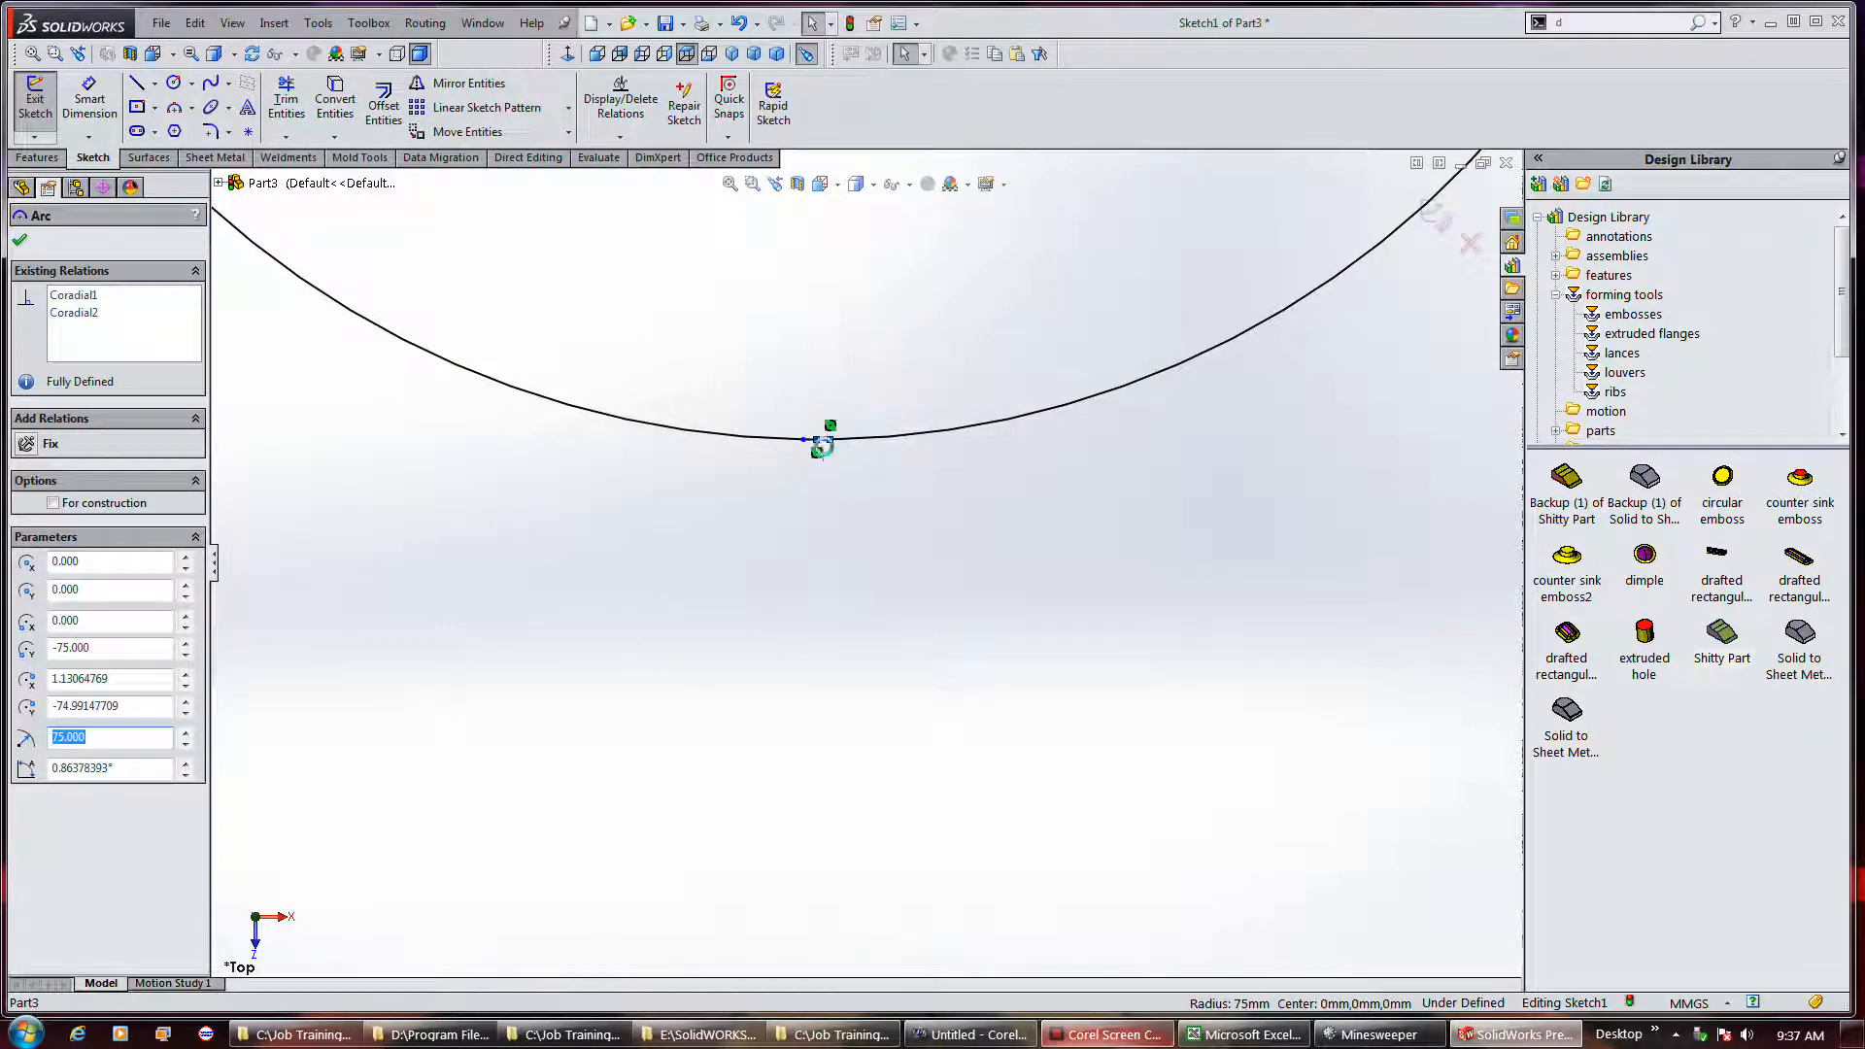
pyautogui.press('Delete')
pyautogui.click(811, 440)
pyautogui.press('Delete')
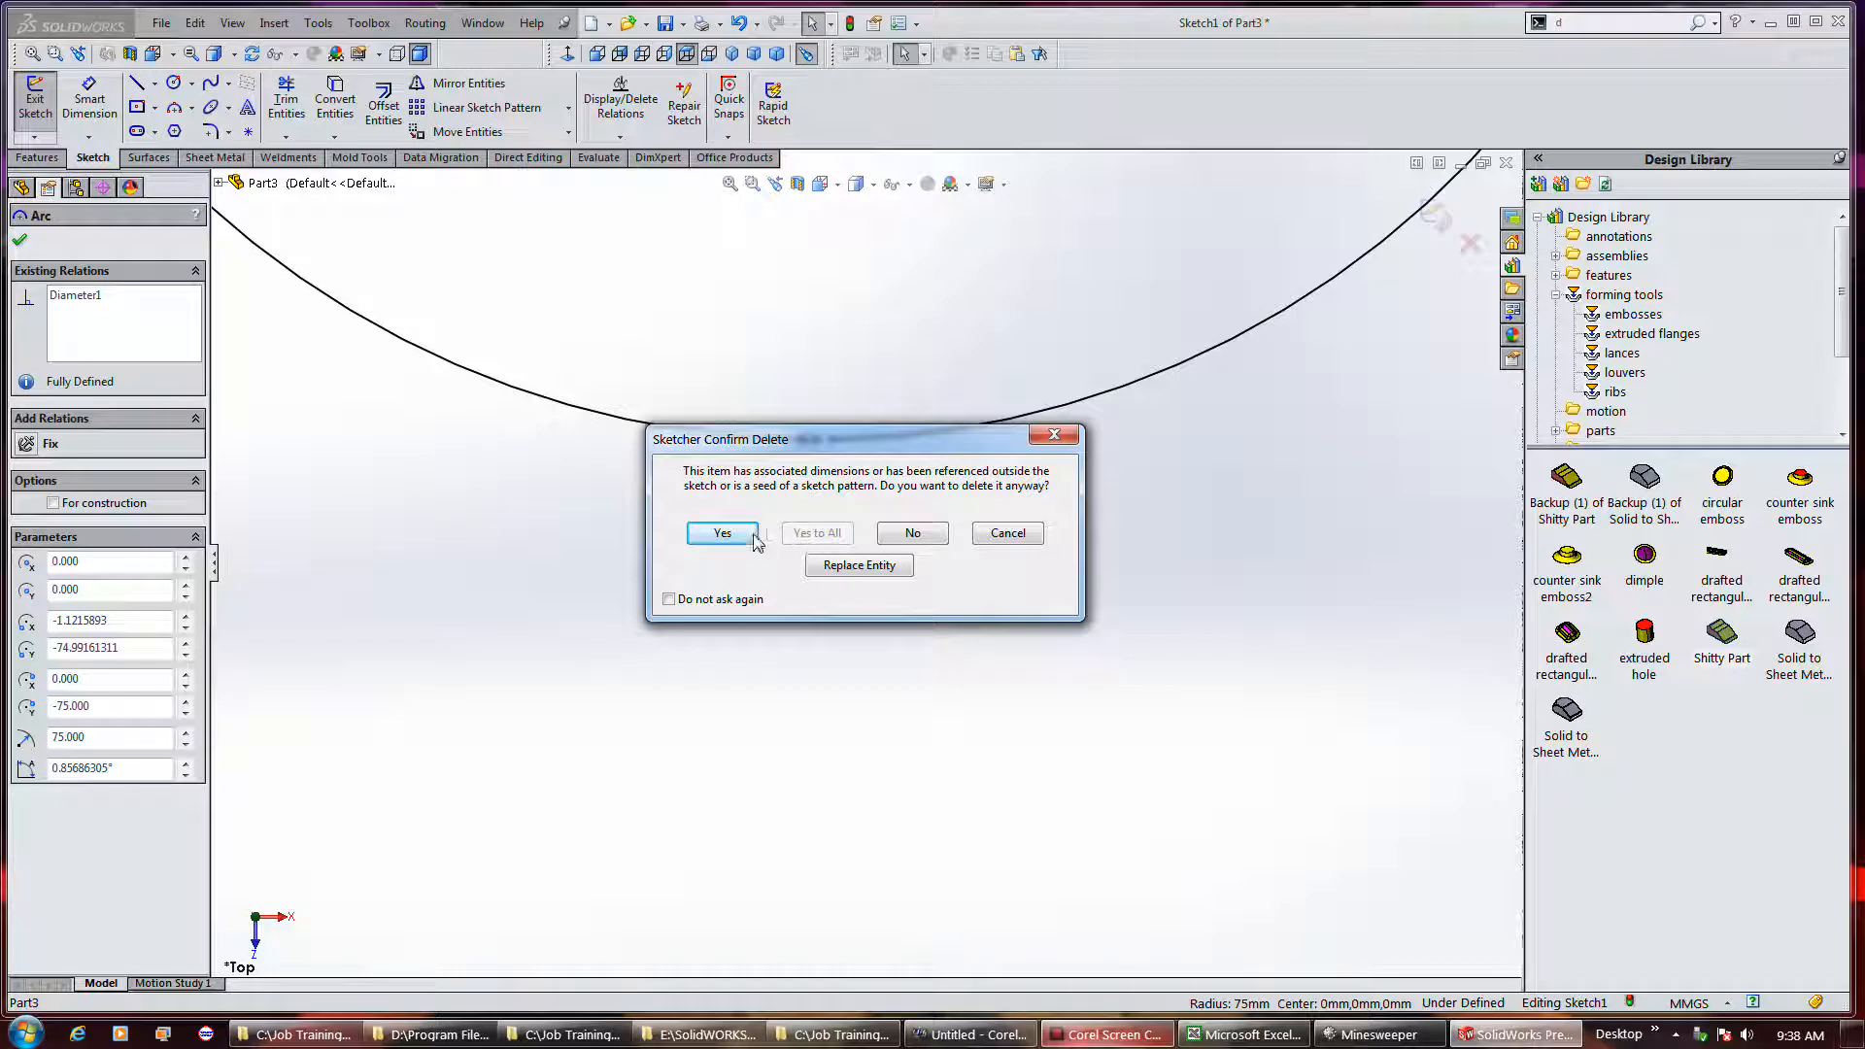
pyautogui.click(724, 532)
pyautogui.scroll(3, 882, 622)
pyautogui.scroll(3, 888, 656)
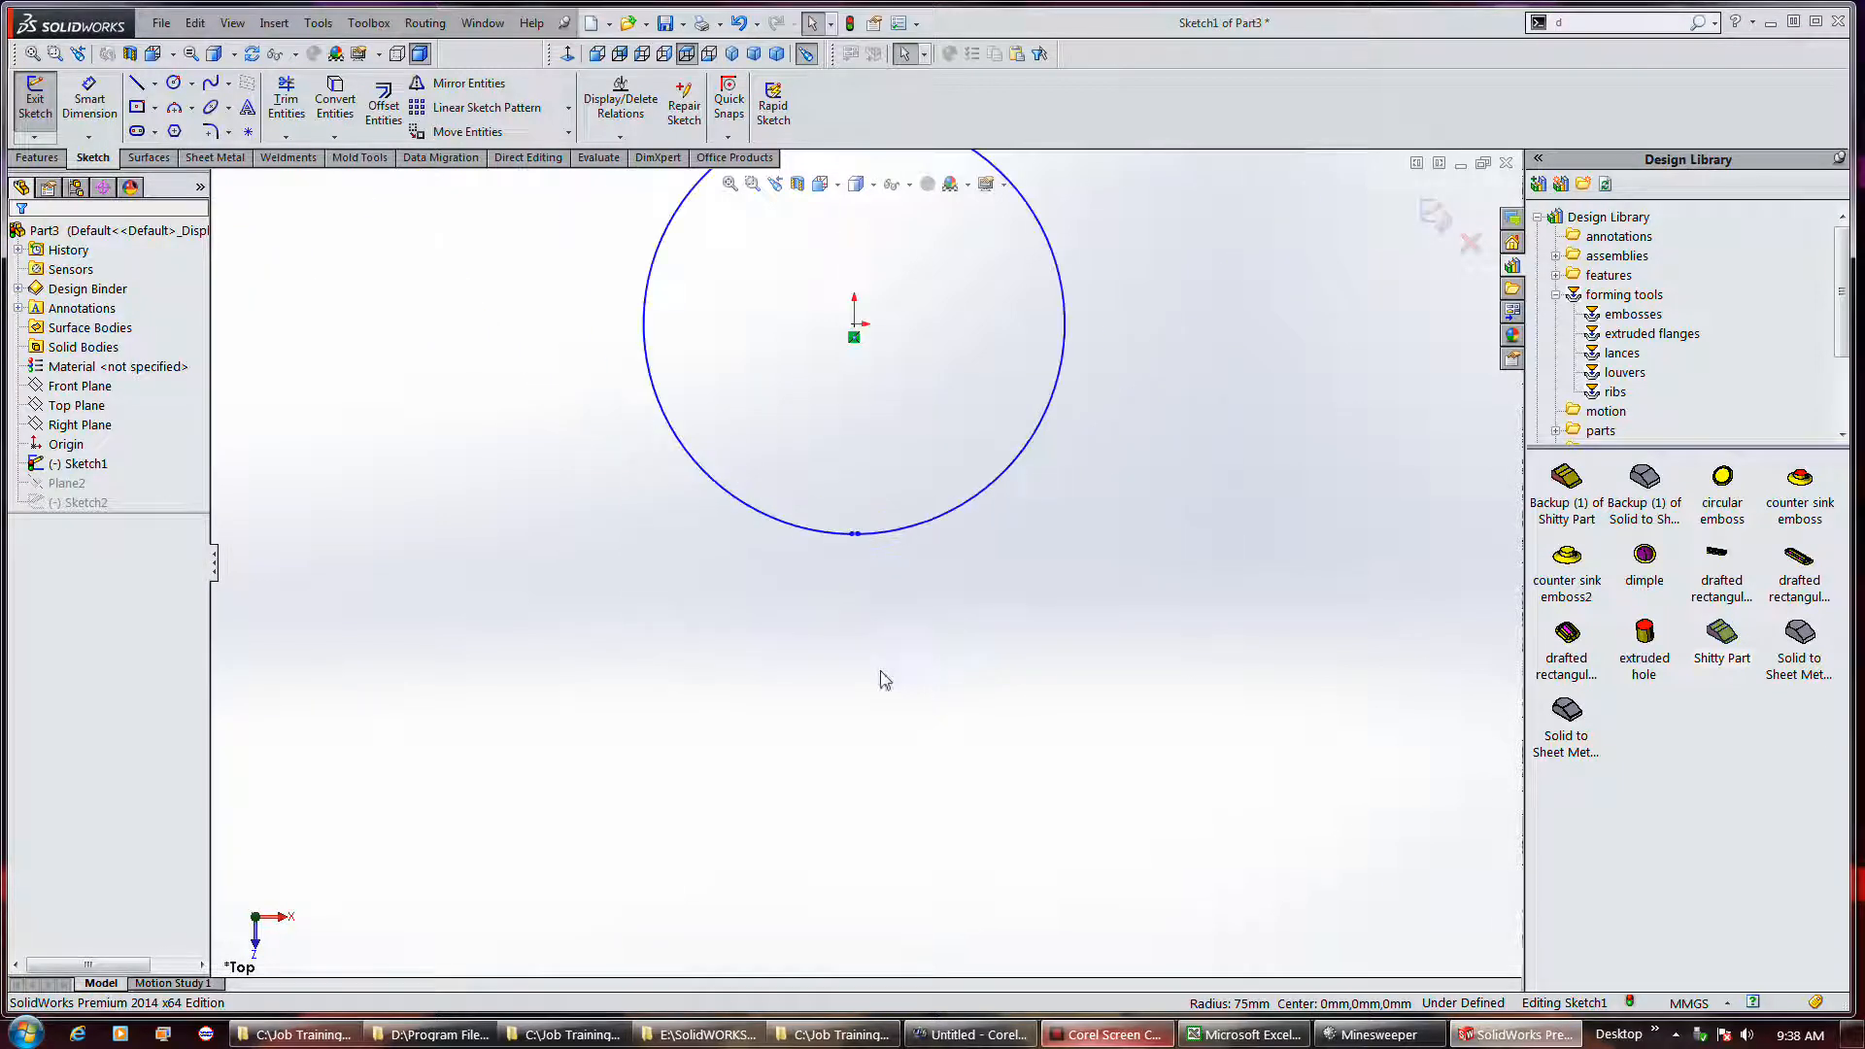
pyautogui.scroll(1, 907, 661)
pyautogui.scroll(-3, 862, 510)
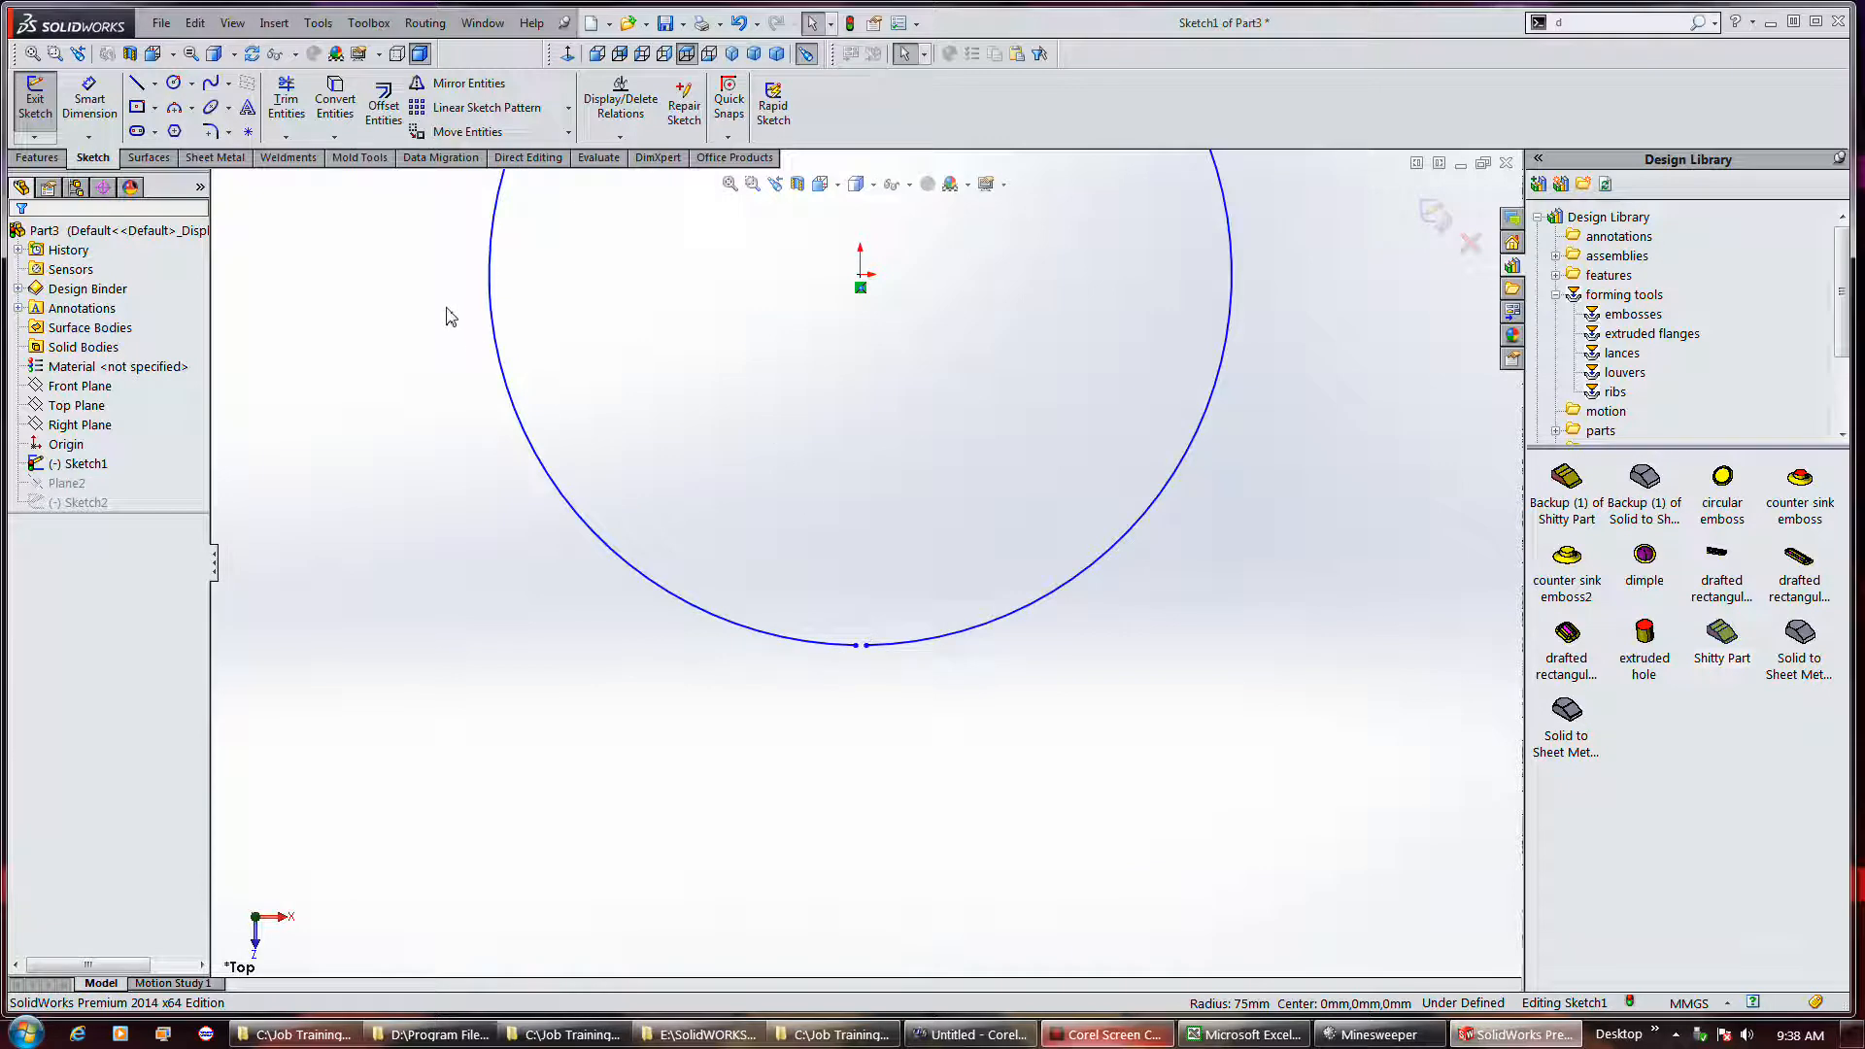
pyautogui.rightClick(476, 352)
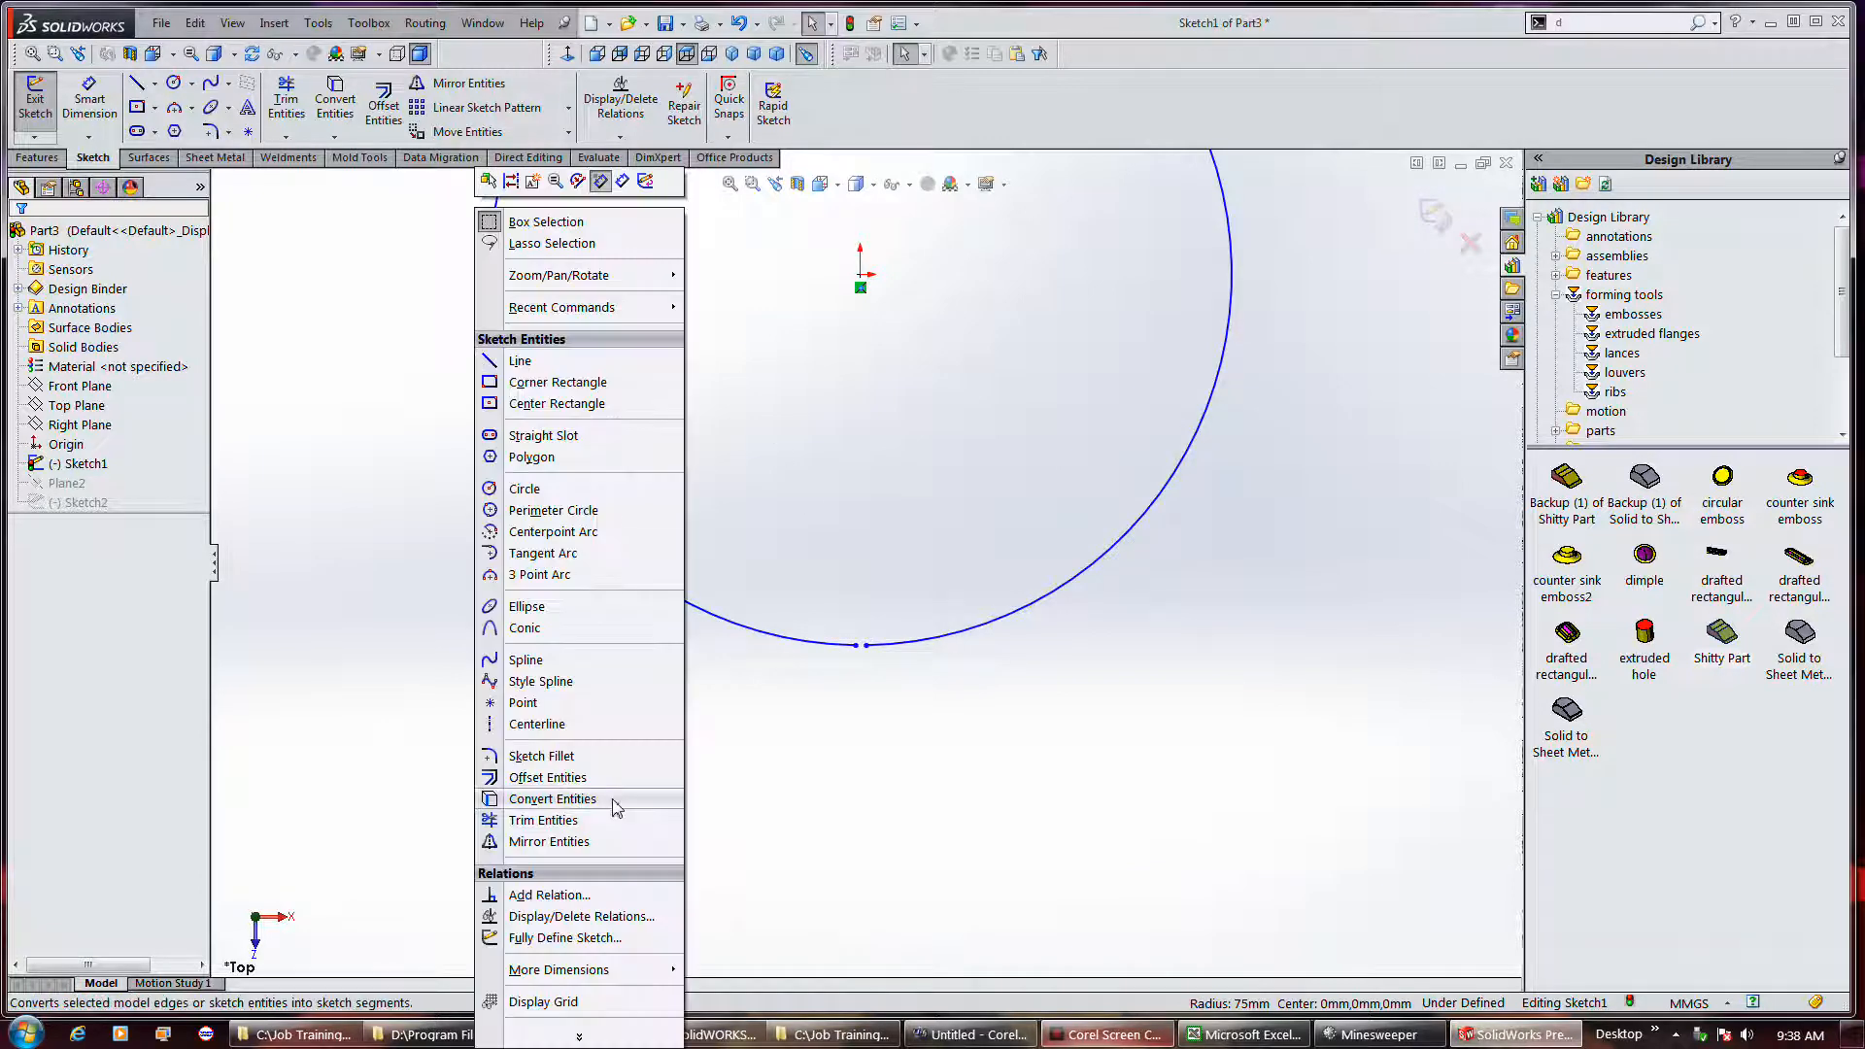
pyautogui.moveTo(573, 976)
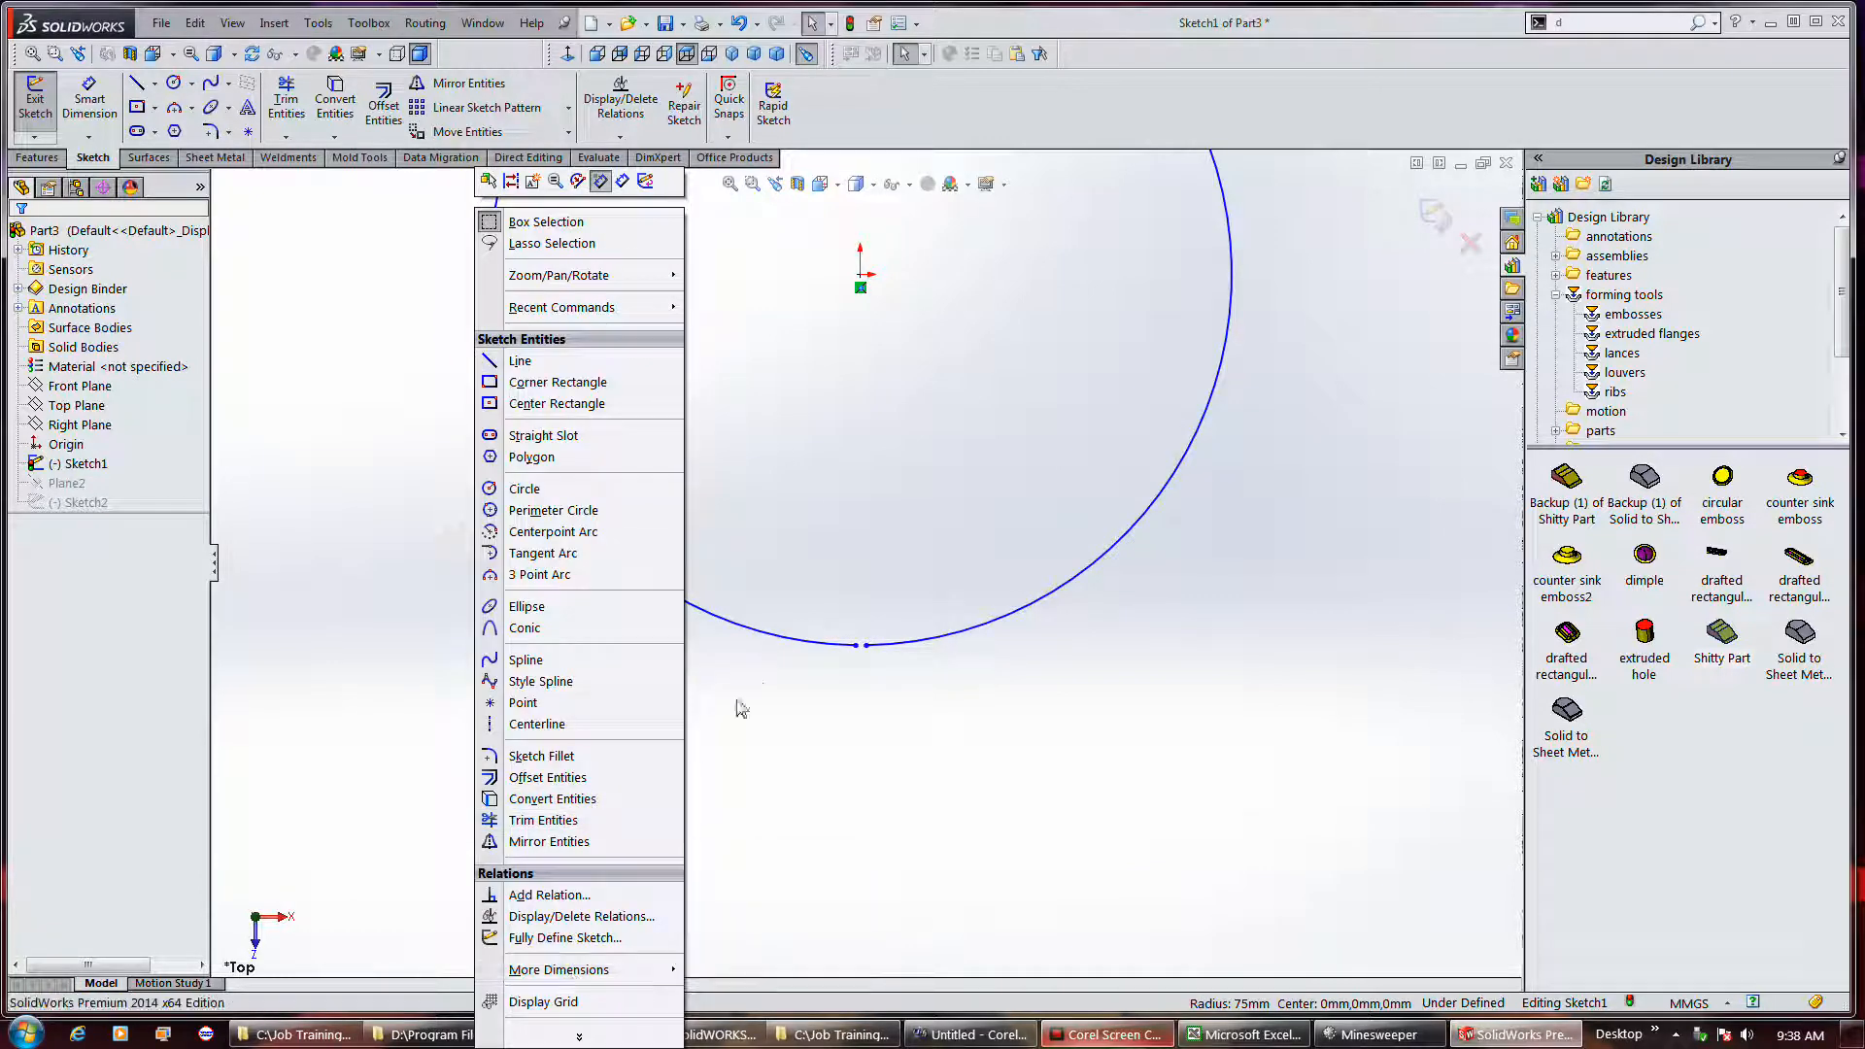
pyautogui.click(782, 639)
pyautogui.rightClick(787, 638)
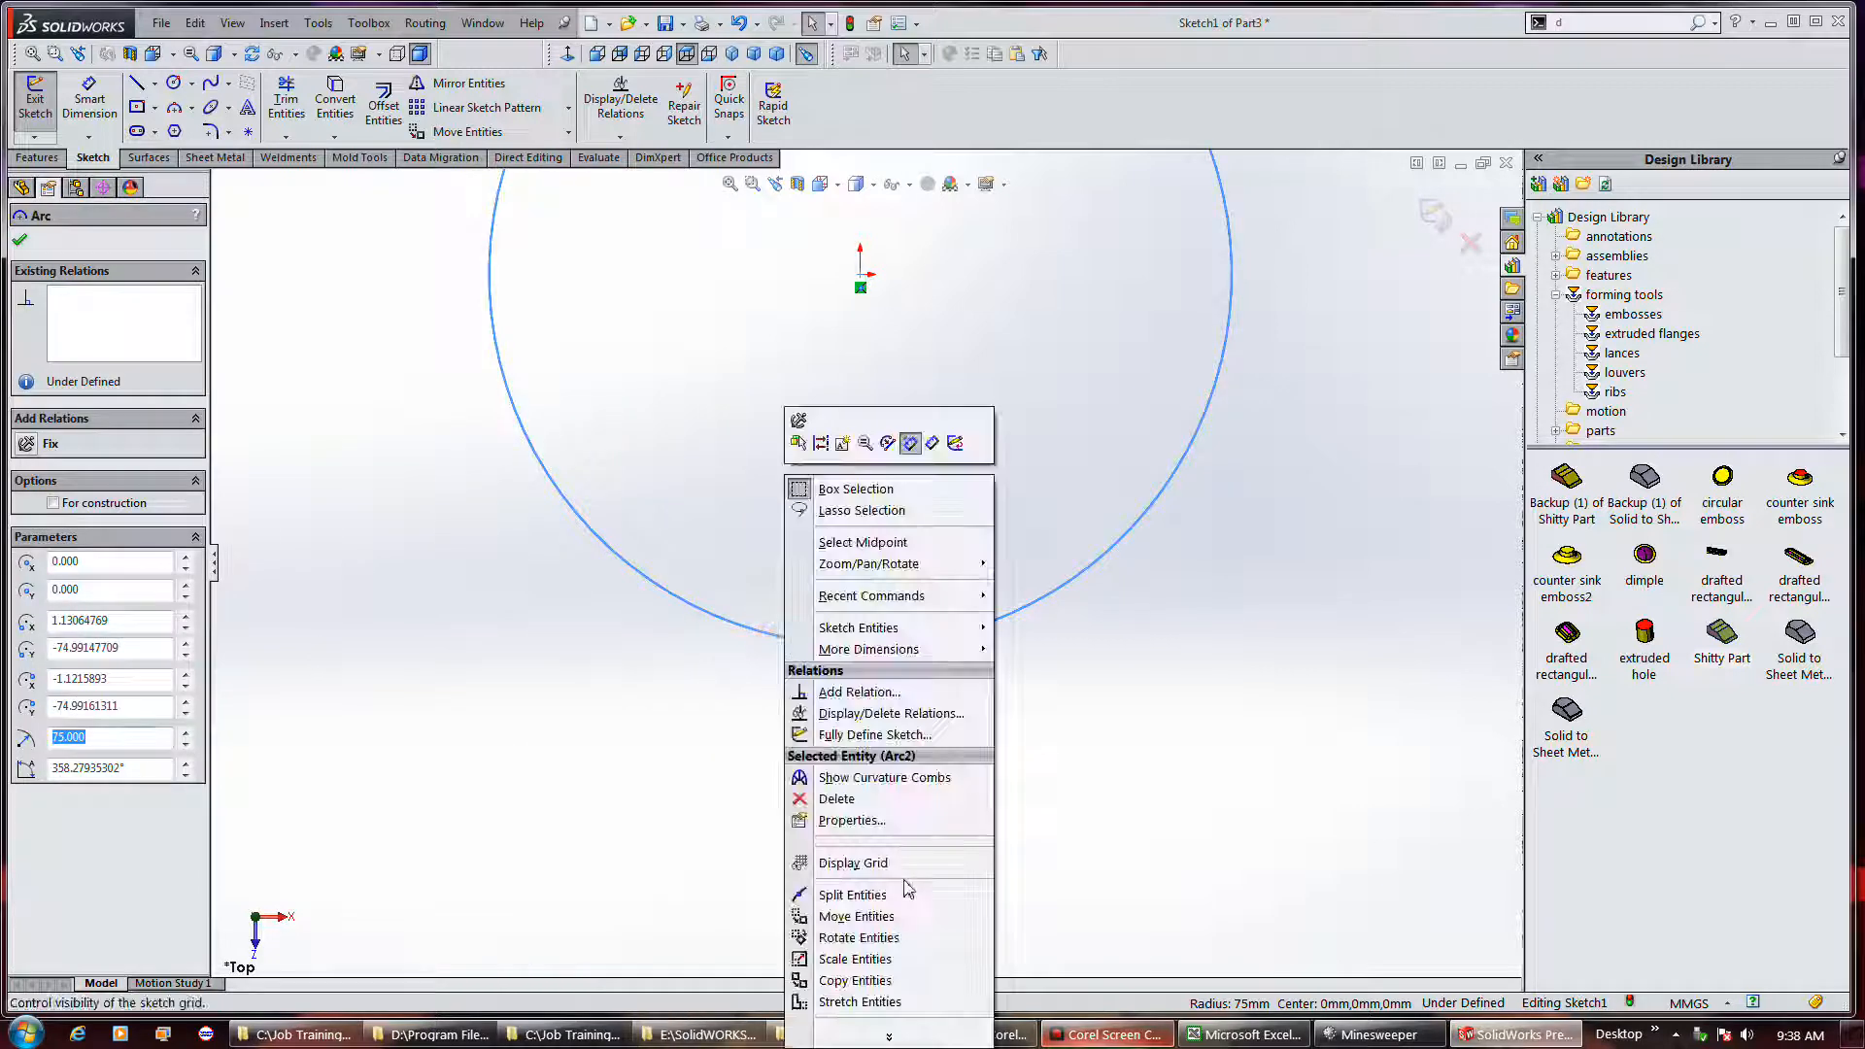
pyautogui.click(870, 901)
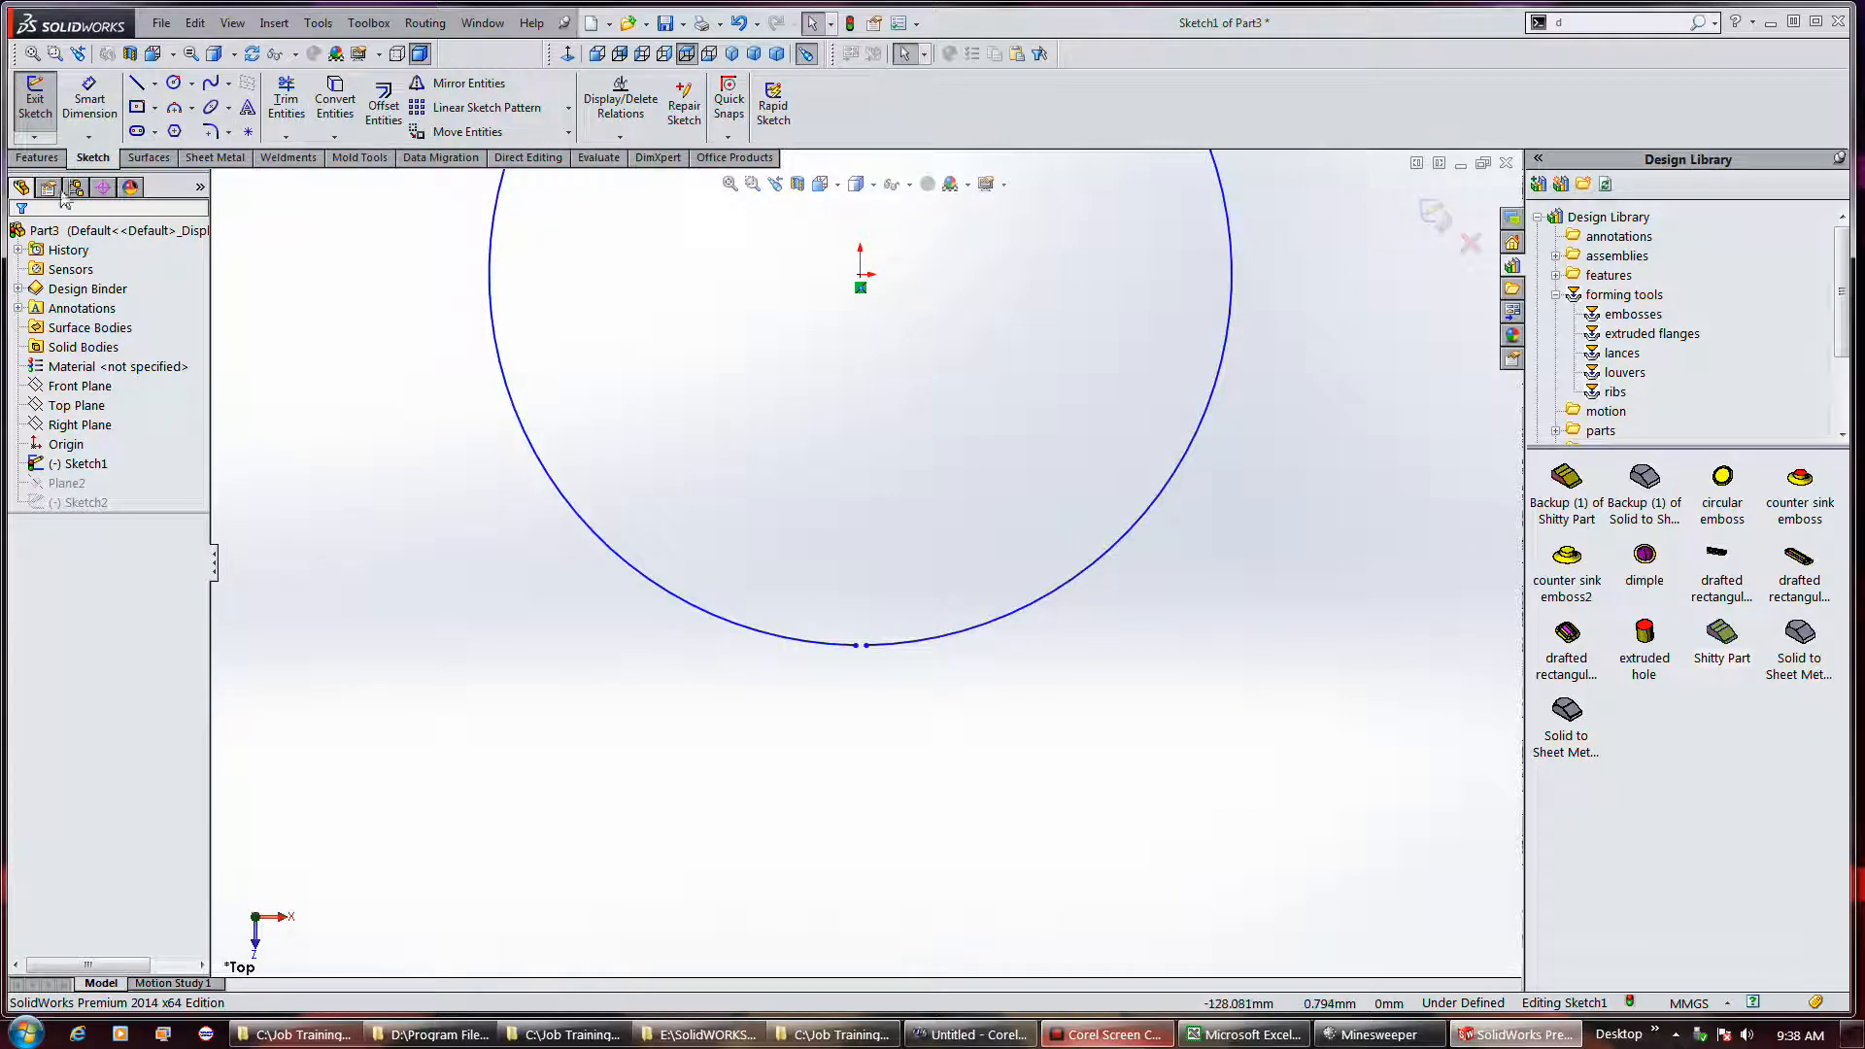
# Exit Sketch1, edit Sketch2 and split the rounded rectangle's lower line at two points about 2.3 mm apart around its middle
pyautogui.click(35, 97)
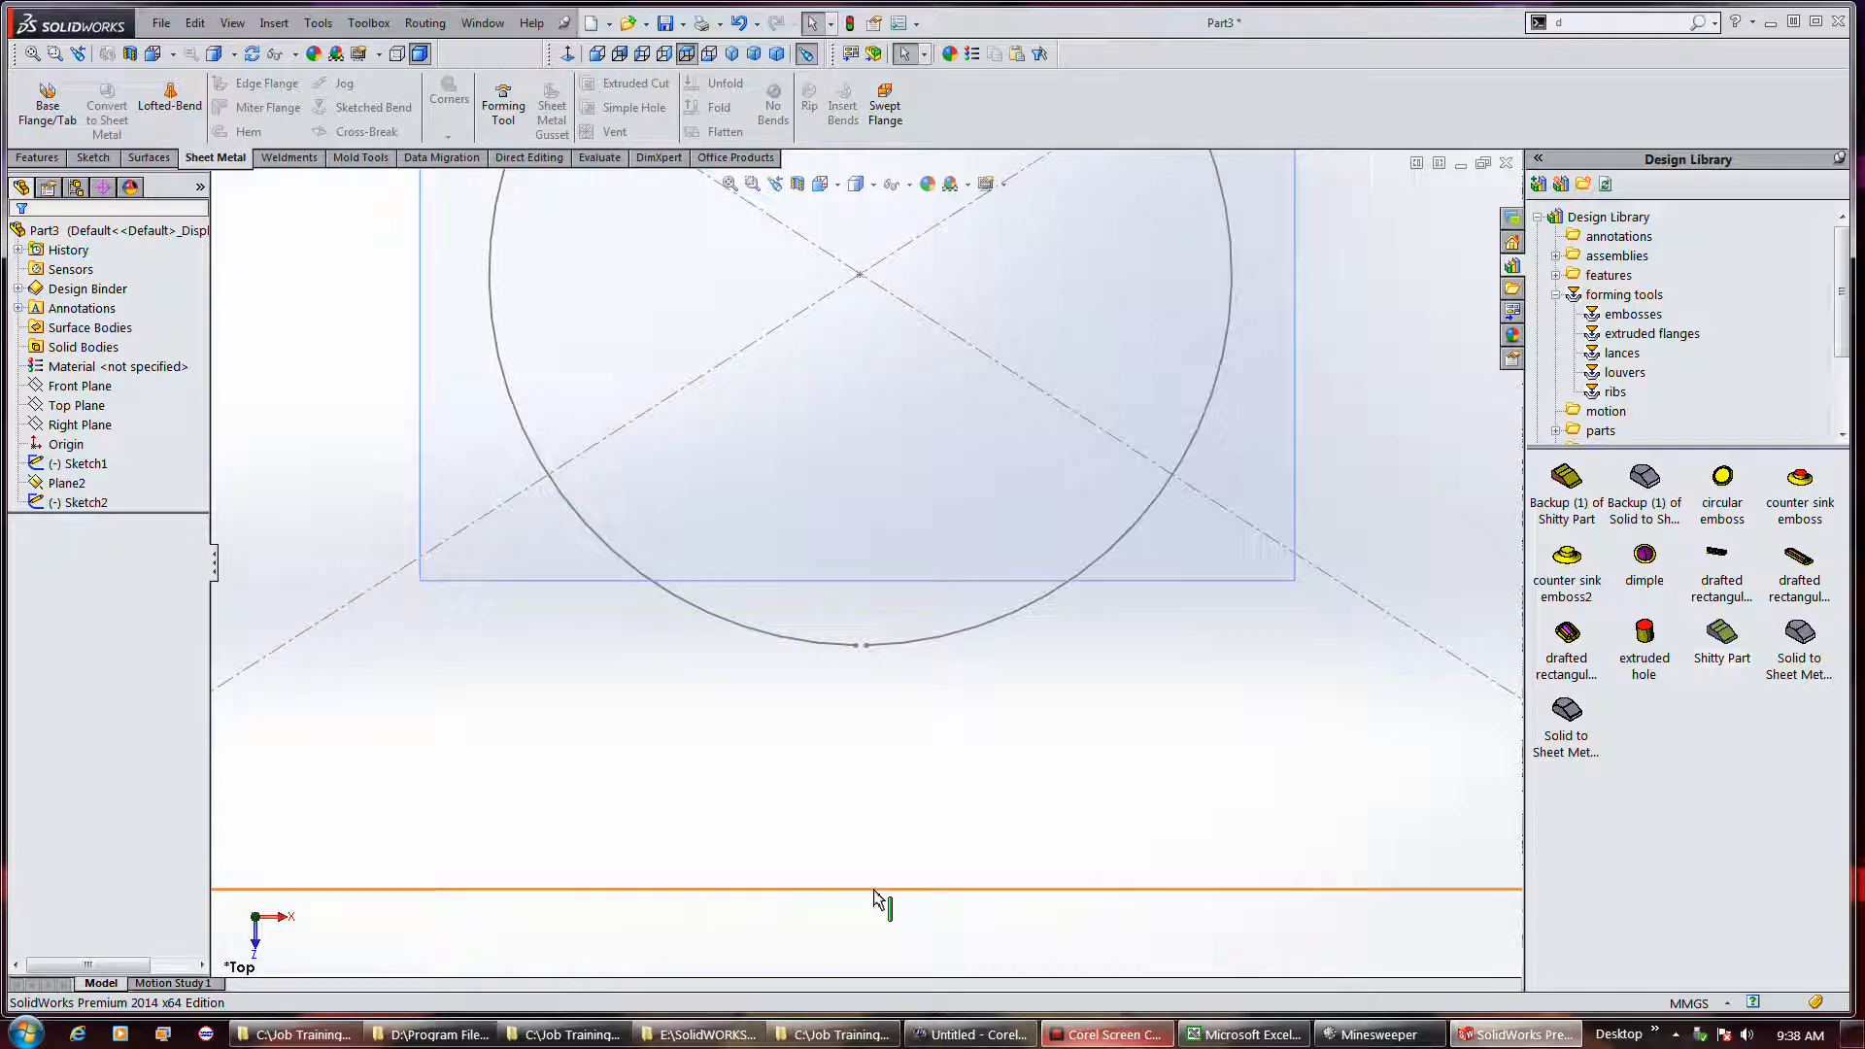
pyautogui.rightClick(82, 501)
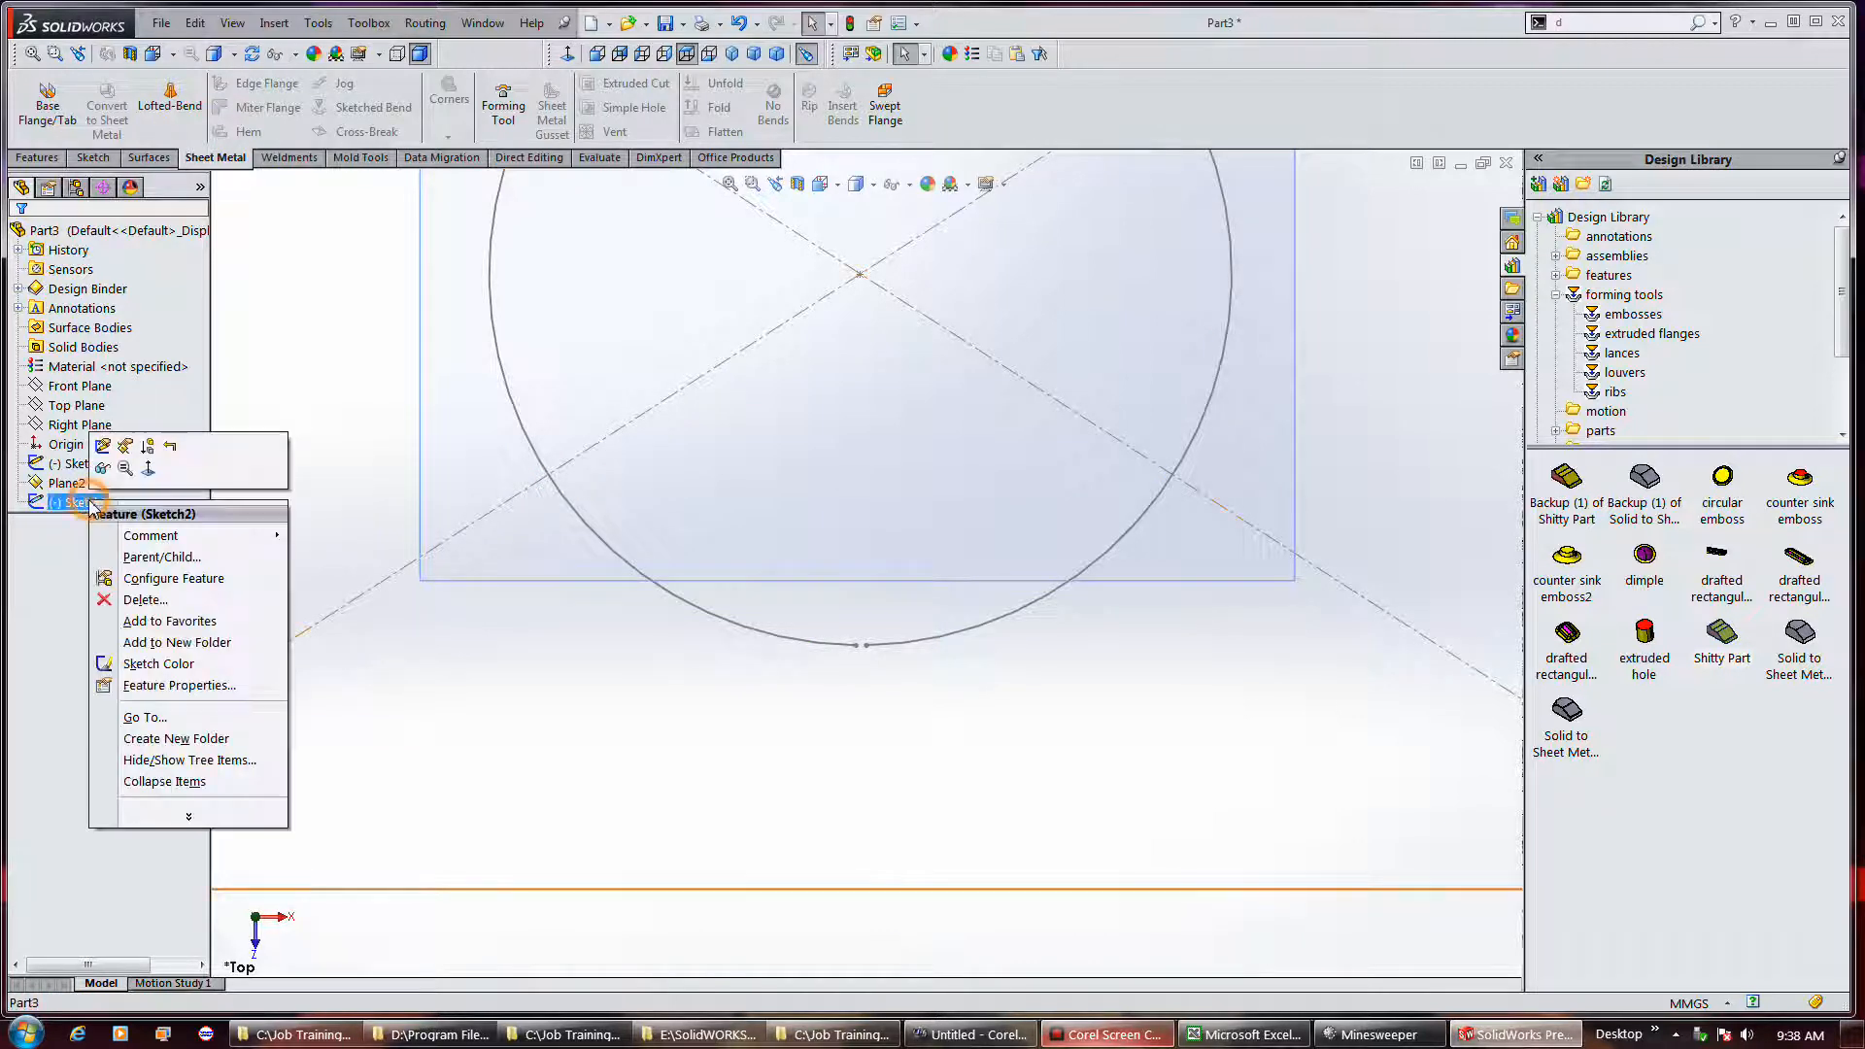
pyautogui.click(102, 445)
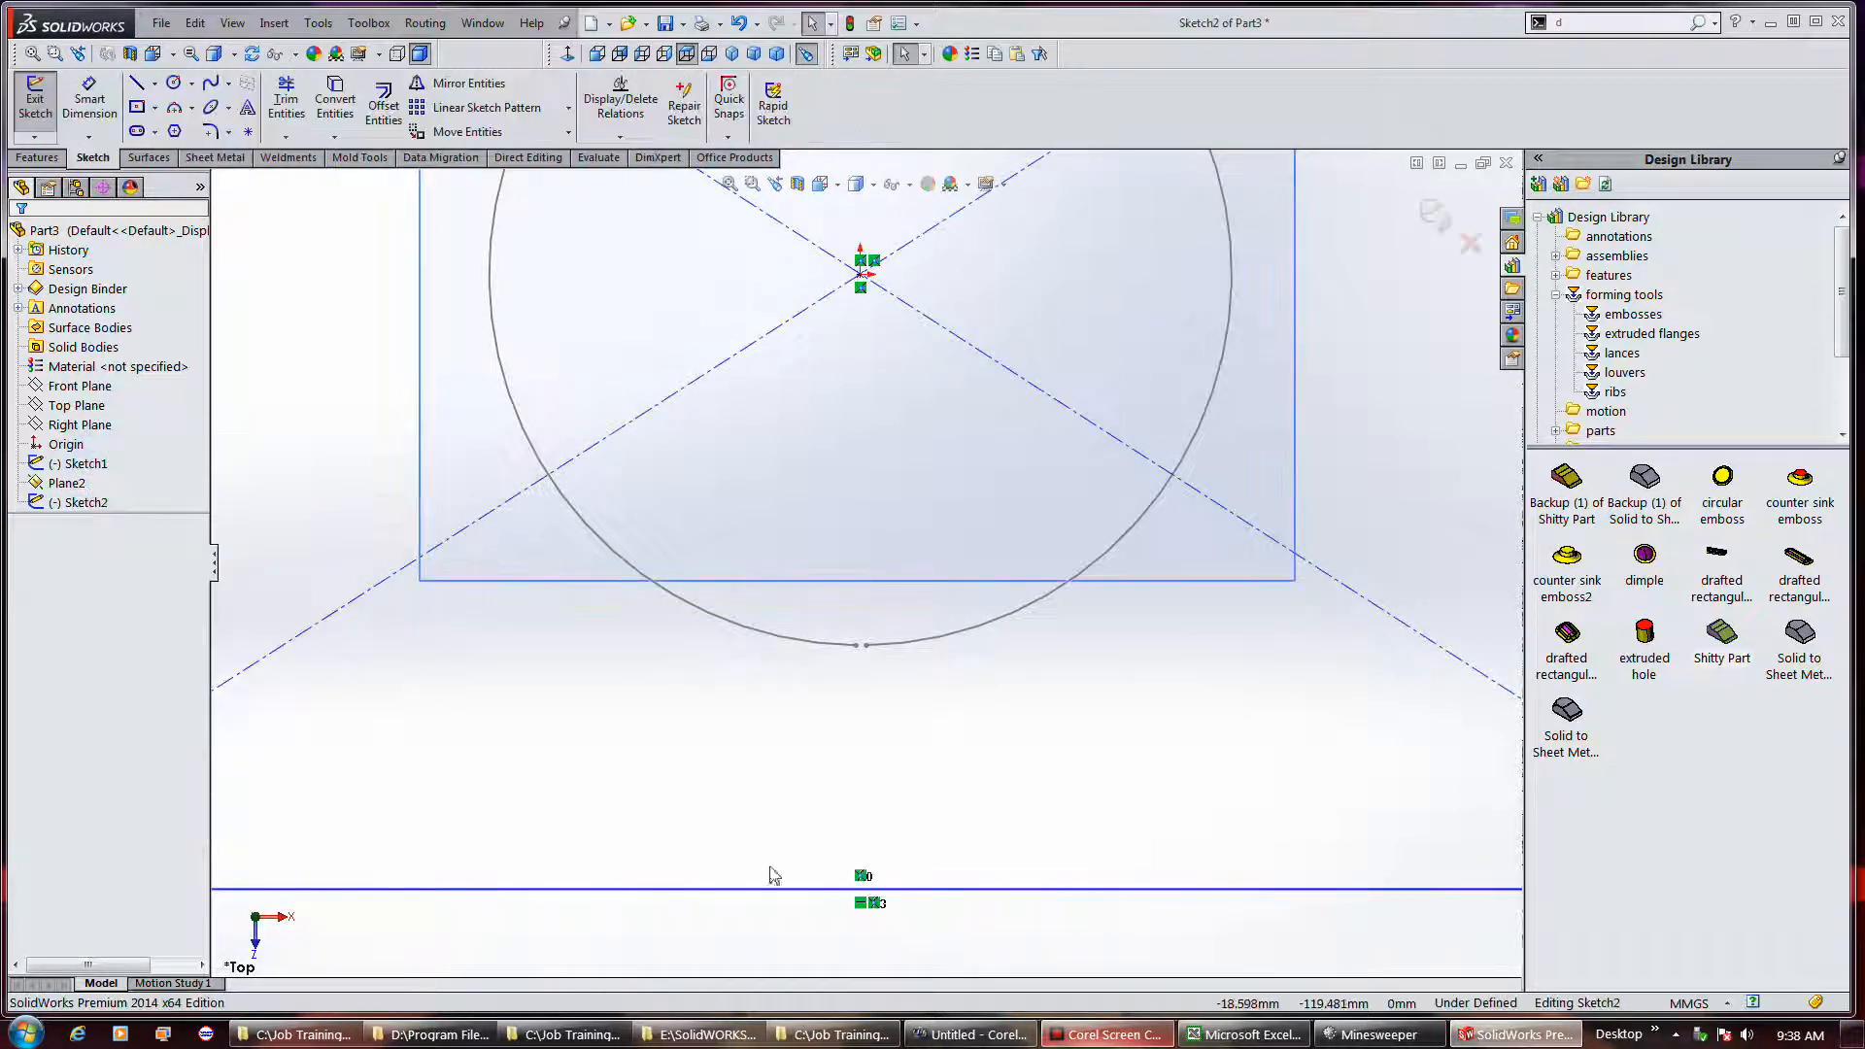
pyautogui.click(867, 889)
pyautogui.rightClick(867, 888)
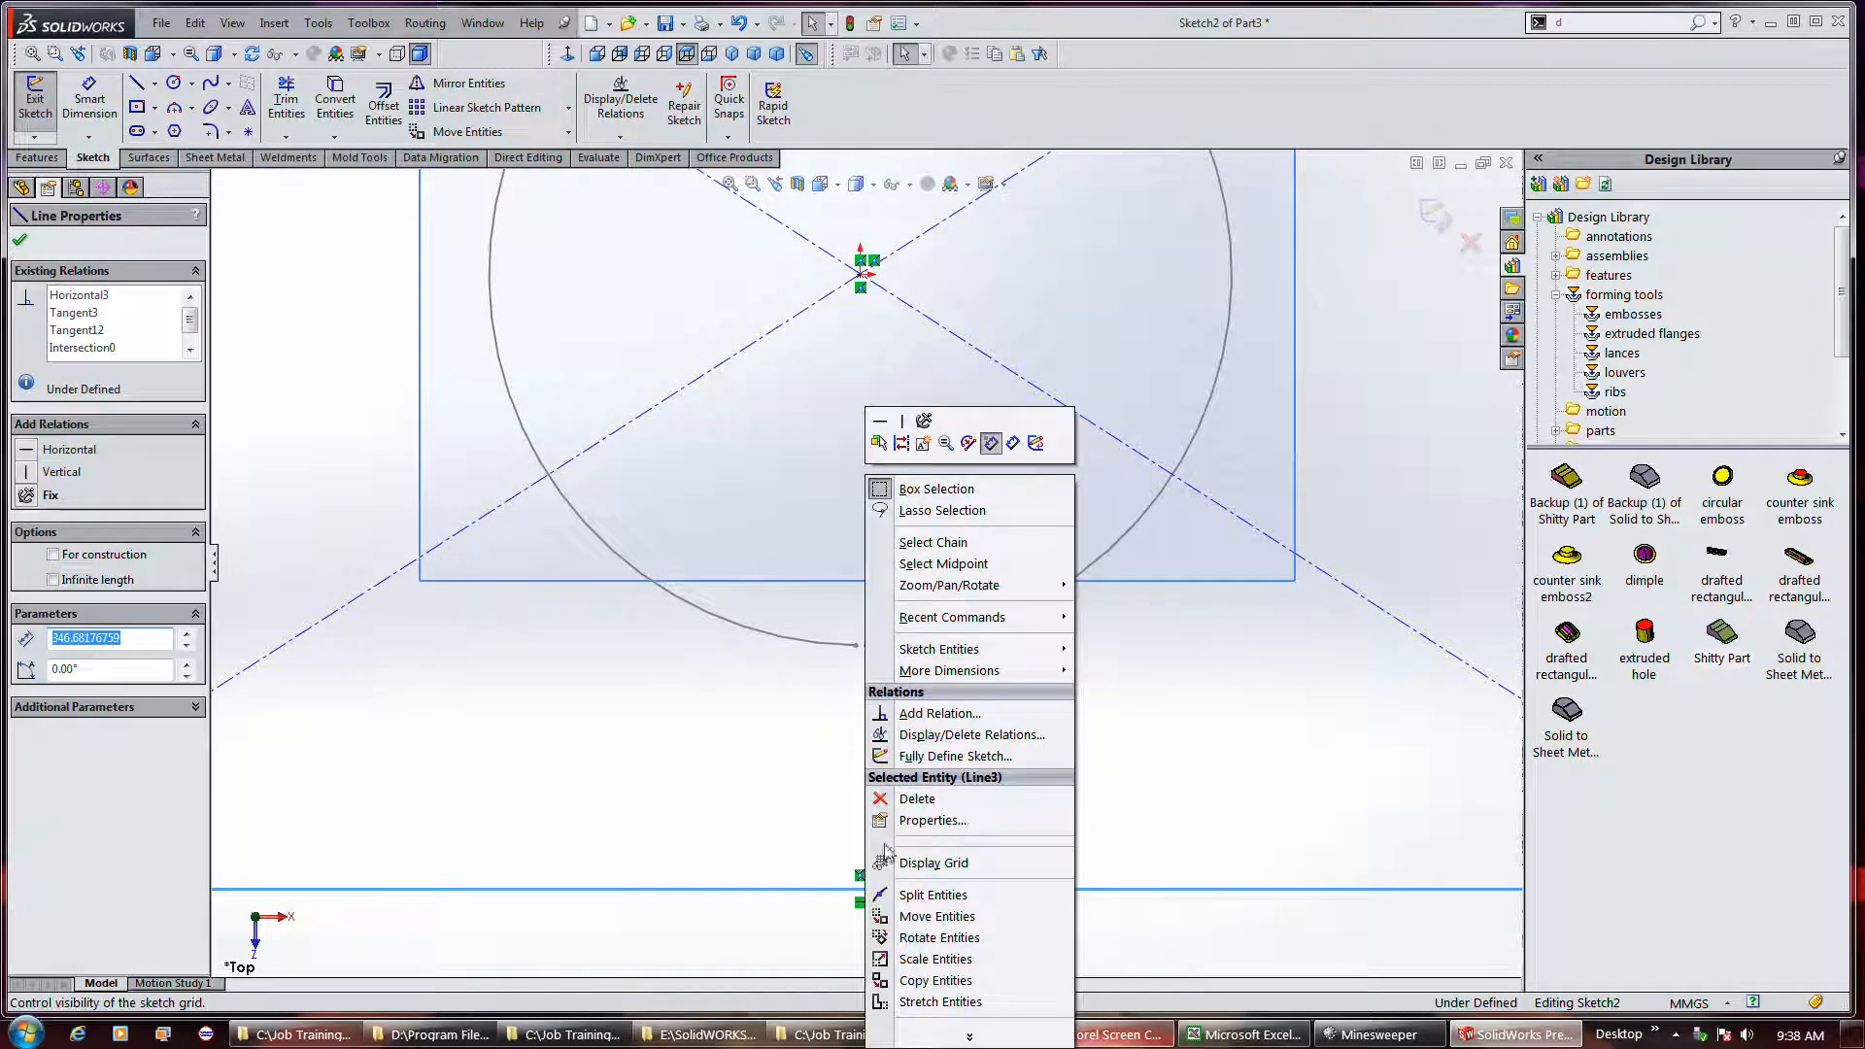
pyautogui.click(903, 892)
pyautogui.scroll(-5, 860, 899)
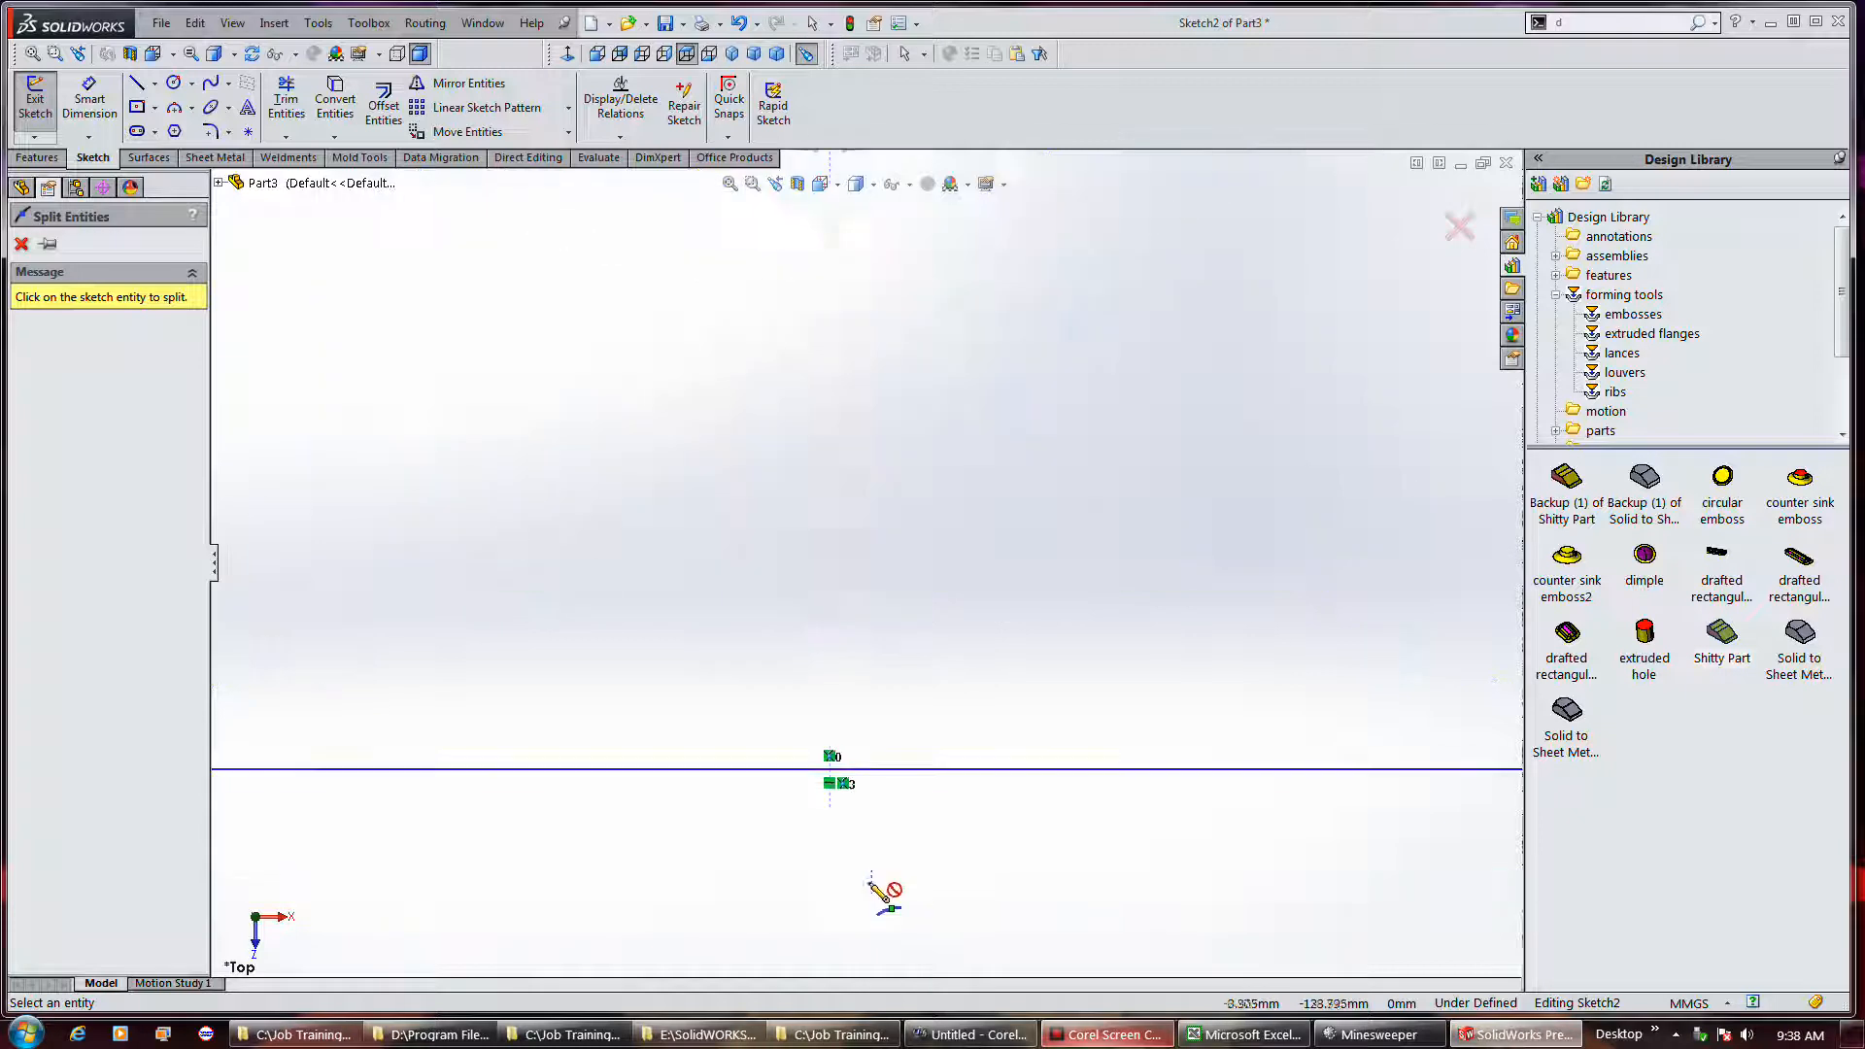
pyautogui.click(825, 770)
pyautogui.click(852, 770)
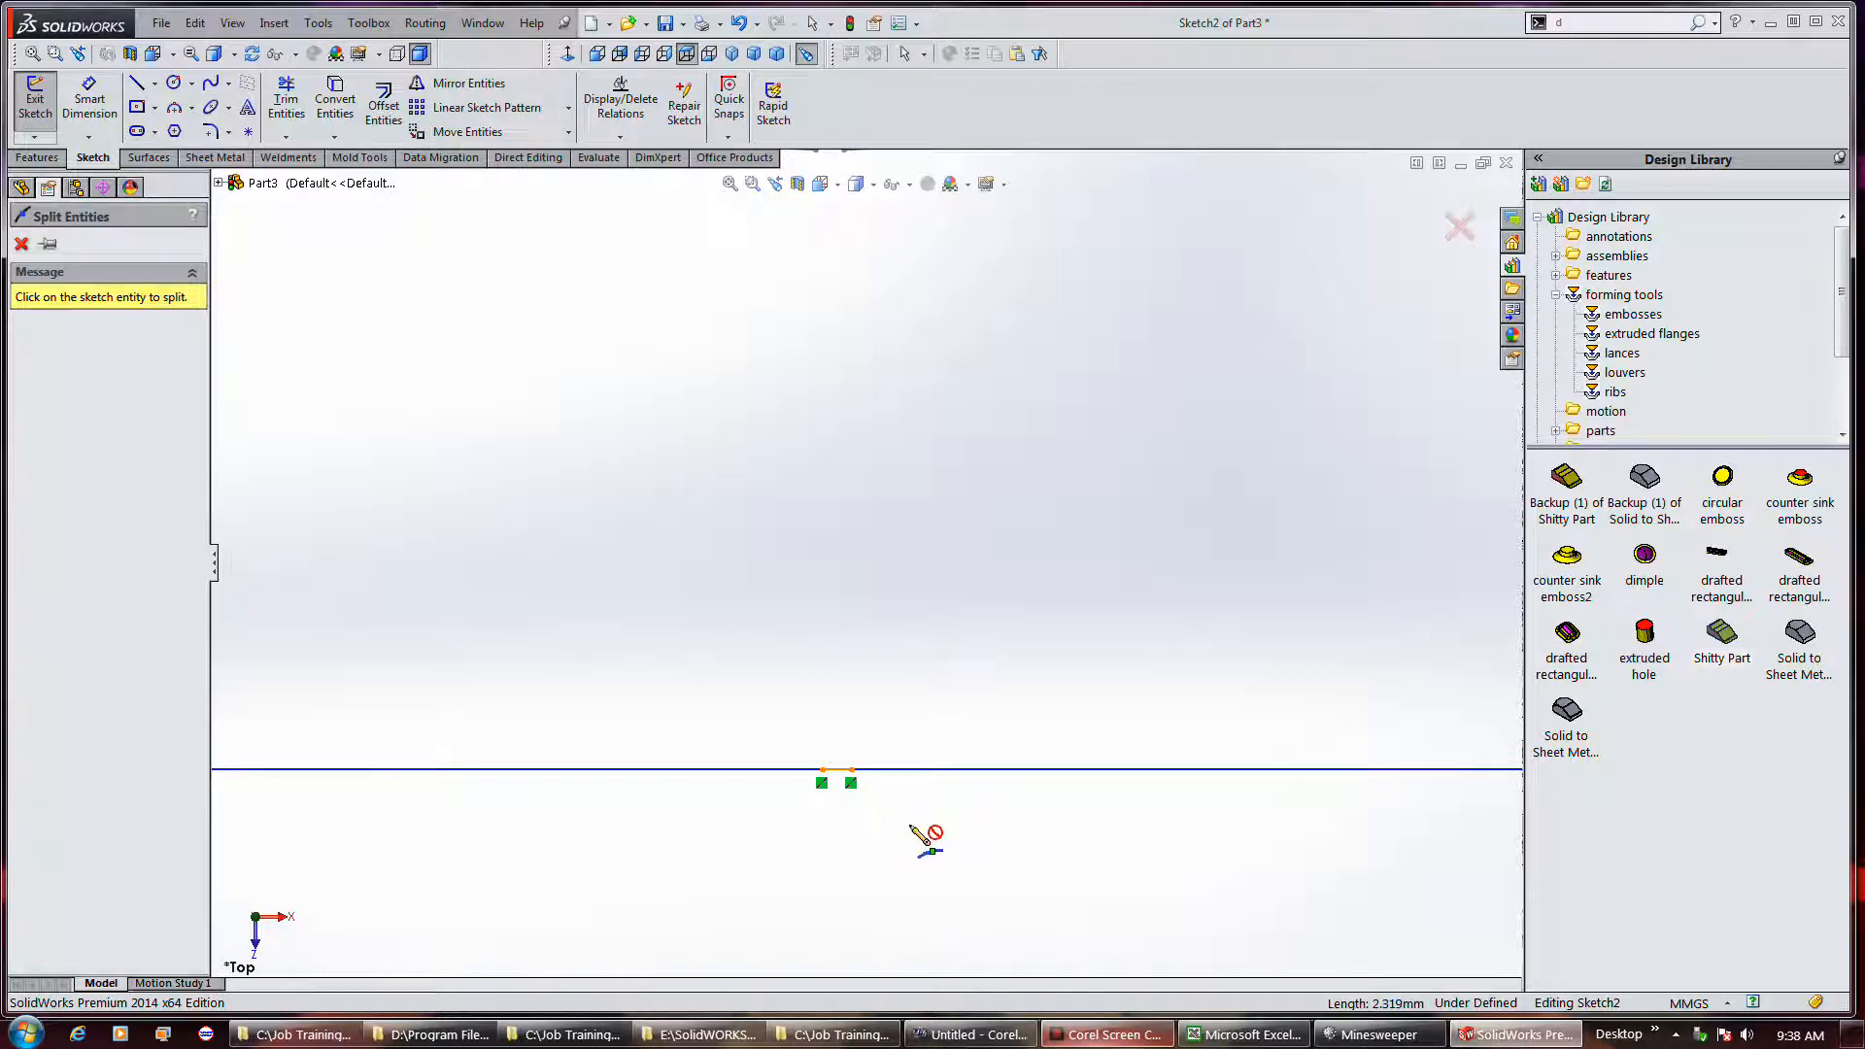
pyautogui.press('Escape')
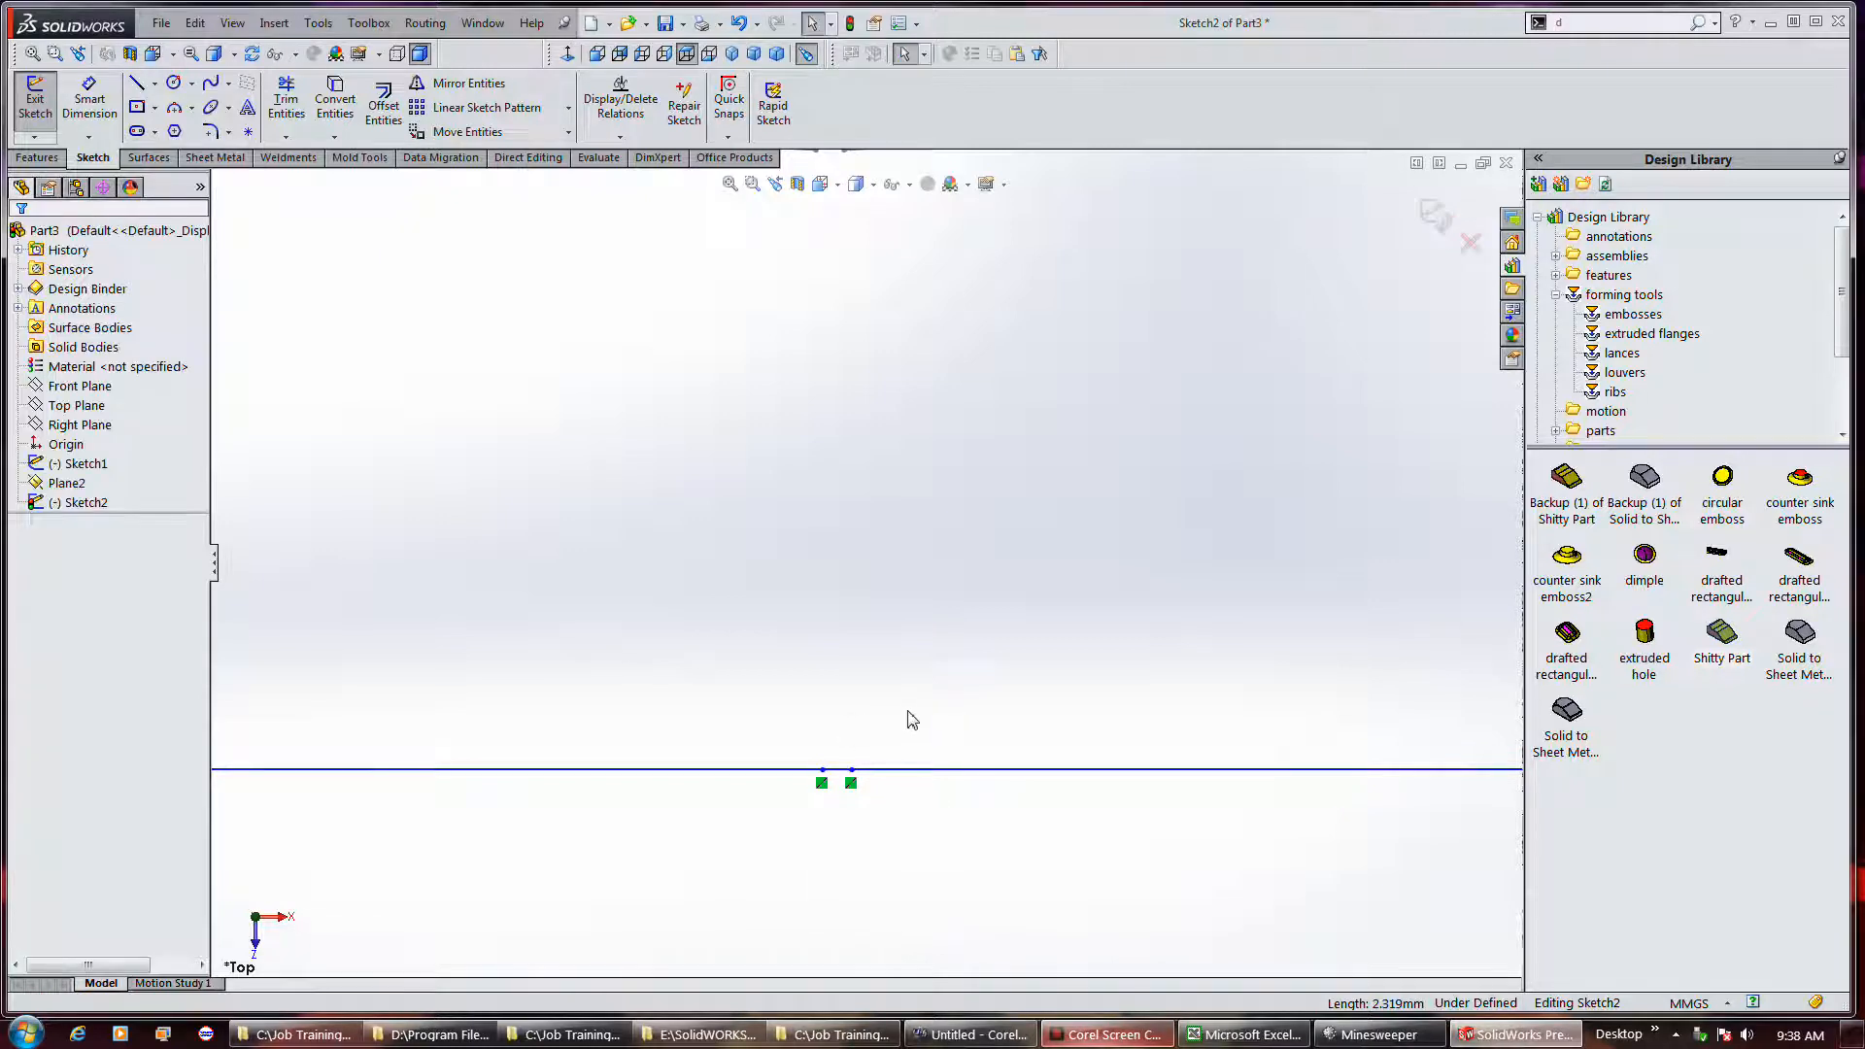
# Delete the short segment in the middle of the rounded rectangle's lower line and exit the sketch
pyautogui.click(835, 771)
pyautogui.press('Delete')
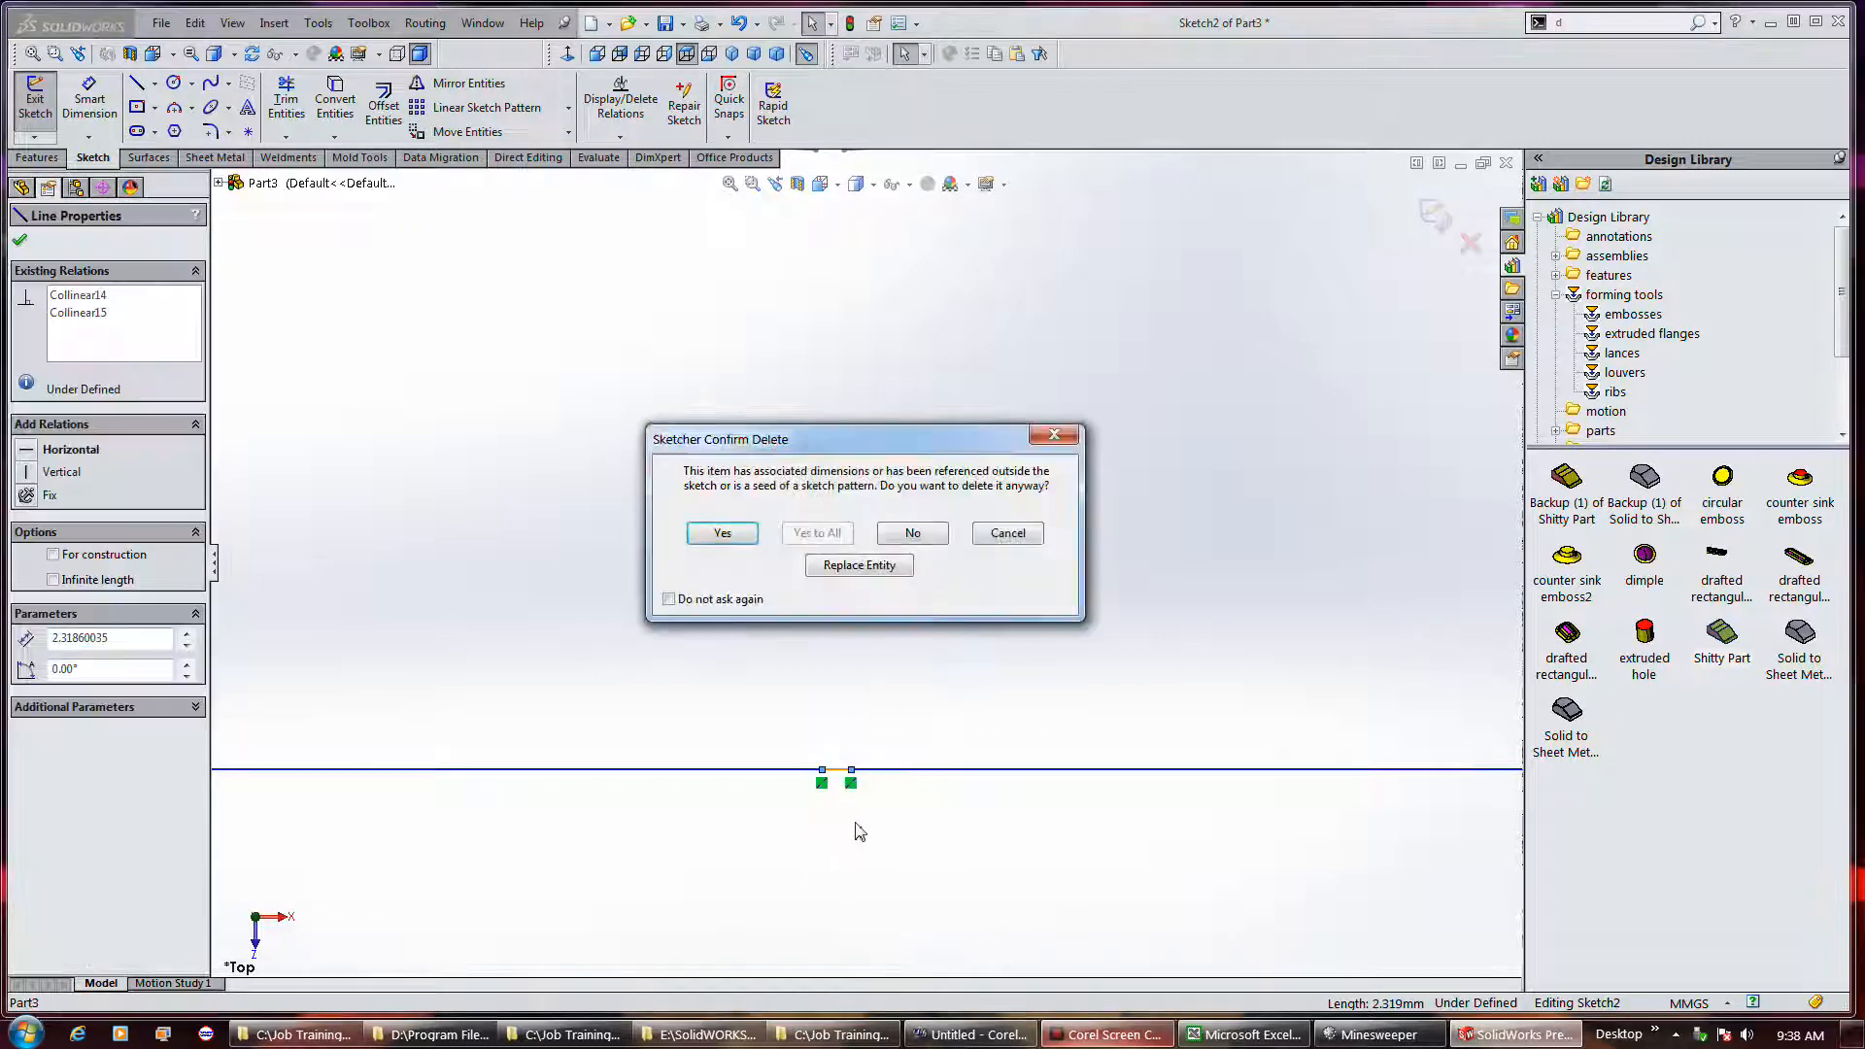
pyautogui.click(720, 534)
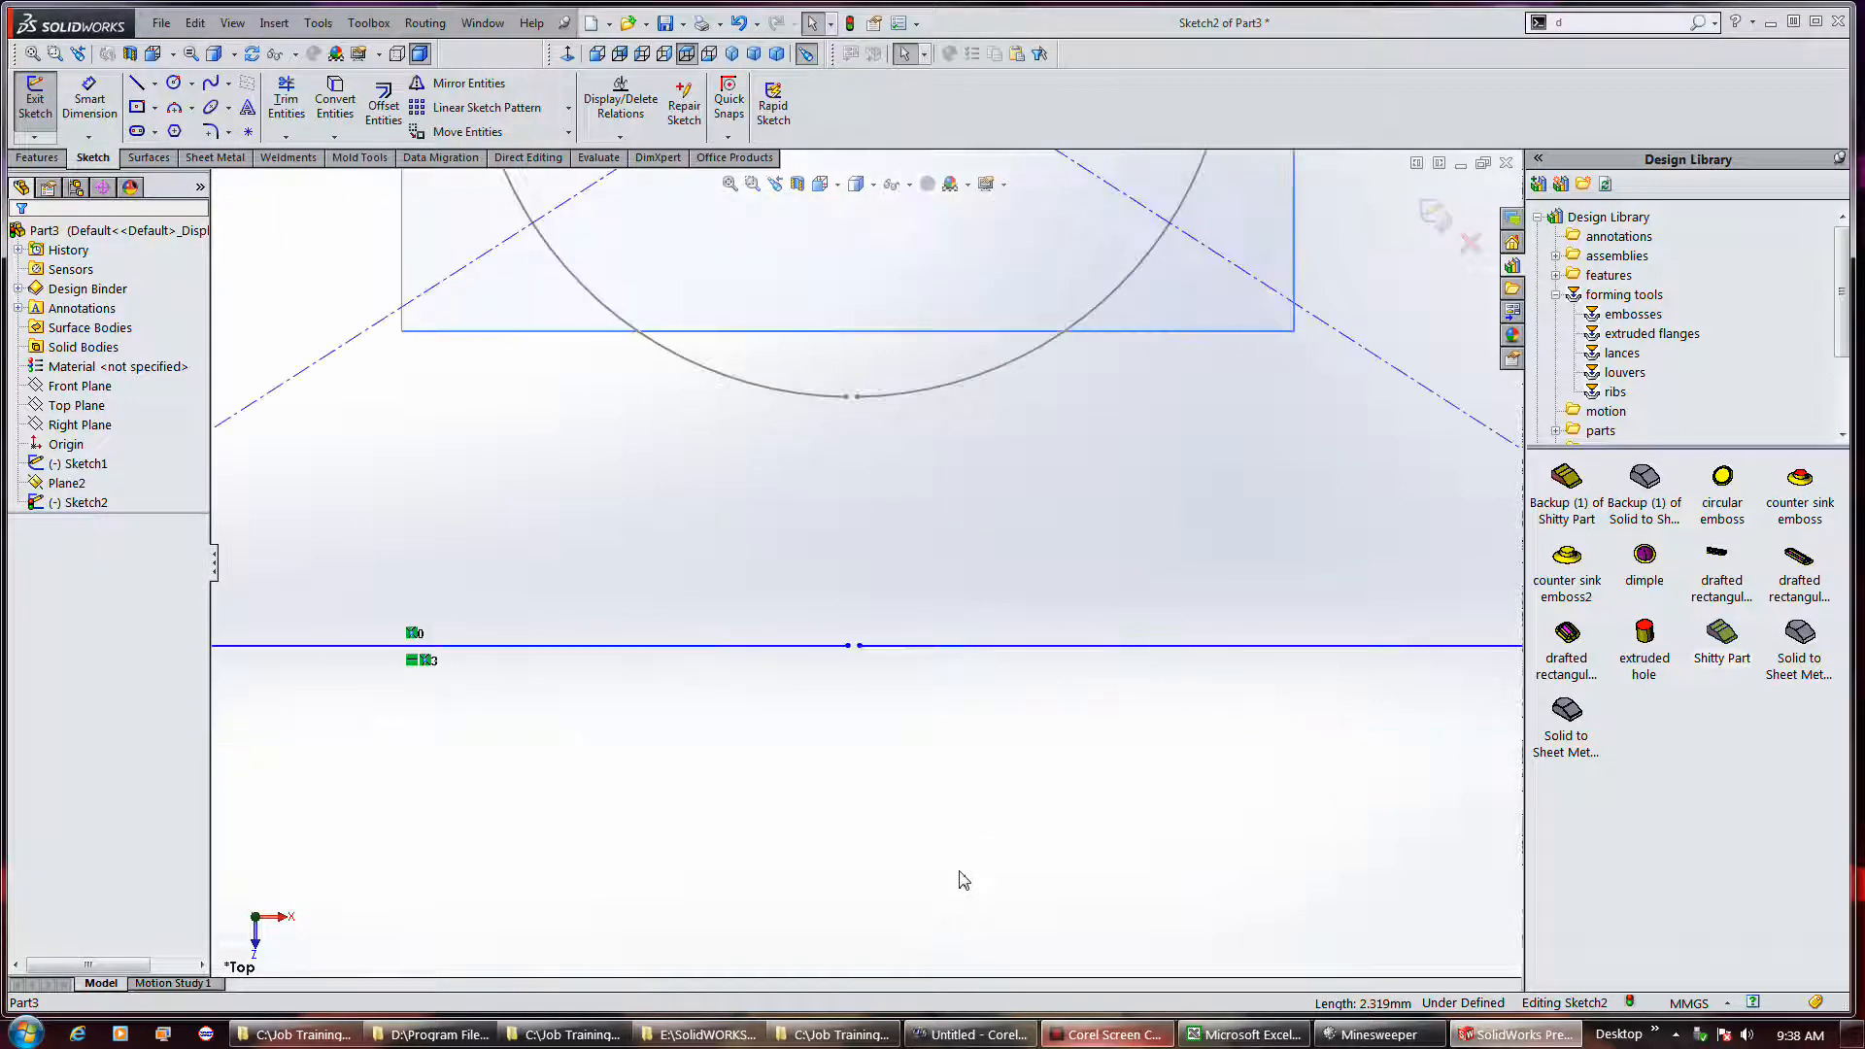
pyautogui.scroll(2, 955, 889)
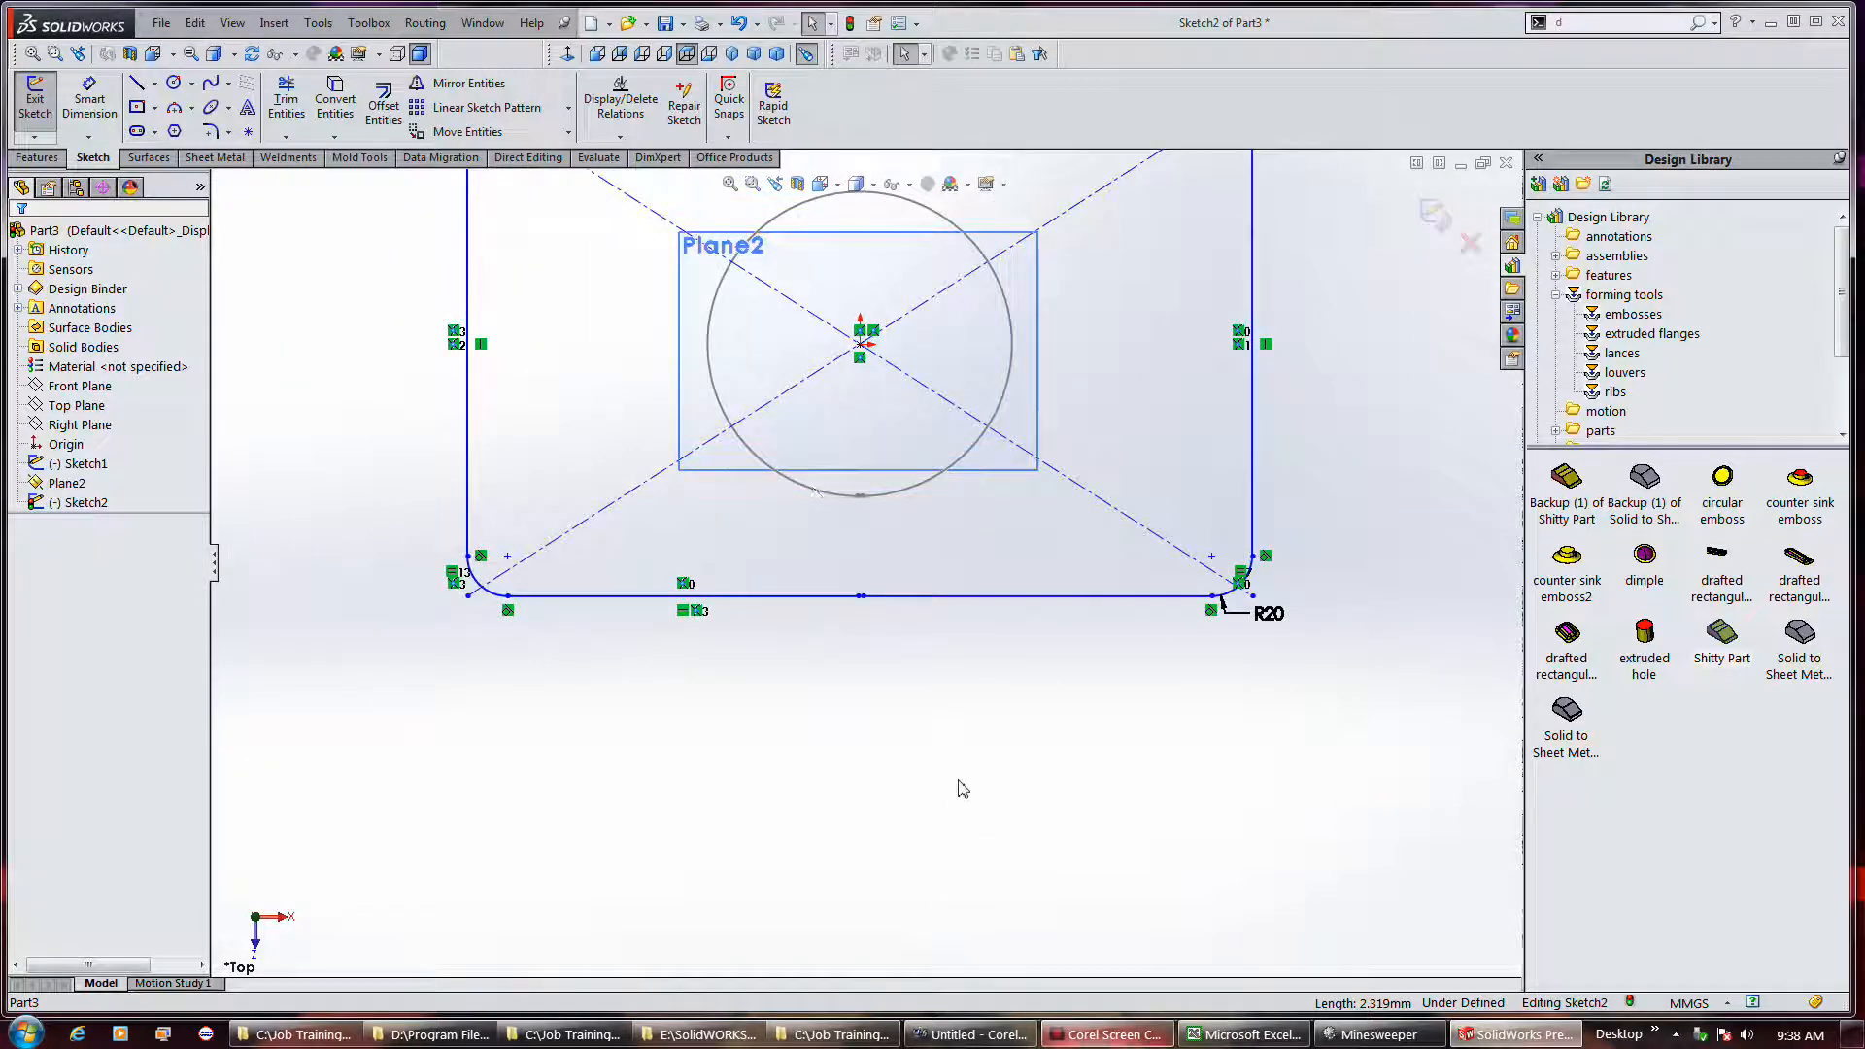
pyautogui.scroll(2, 958, 780)
pyautogui.scroll(-2, 832, 204)
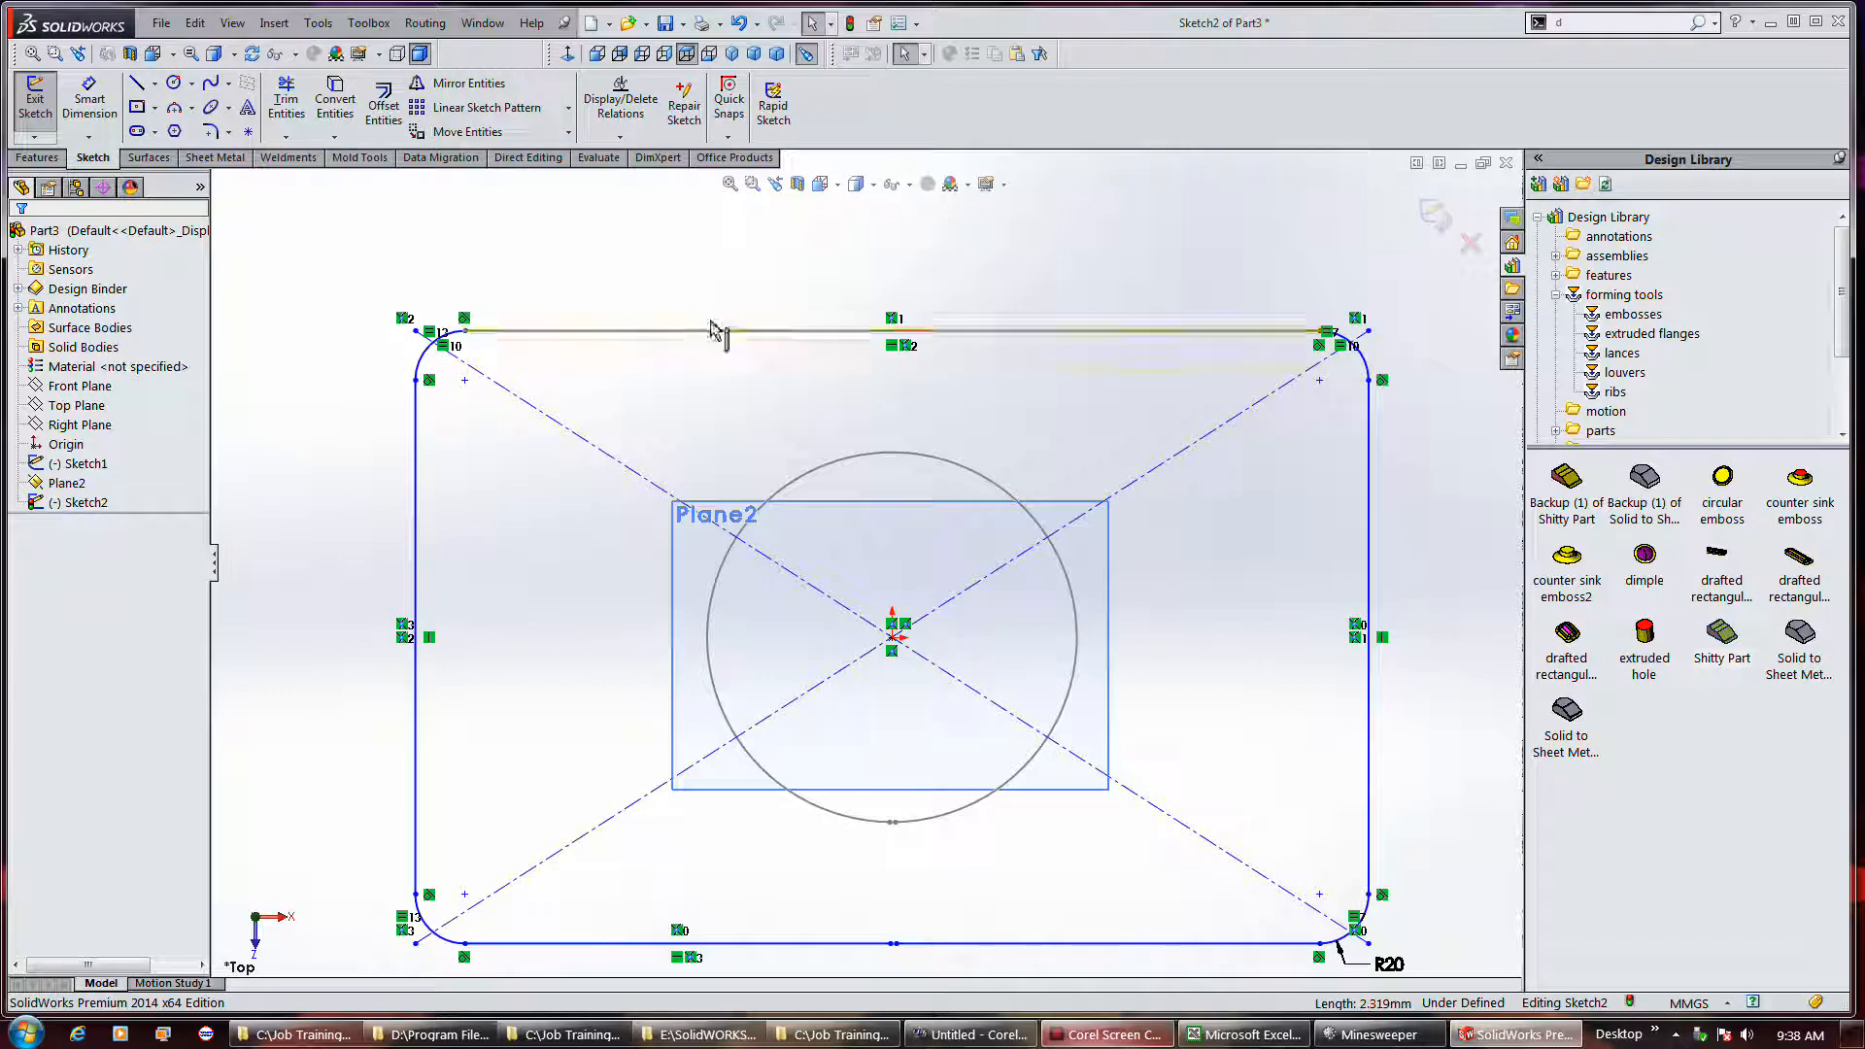
pyautogui.click(35, 97)
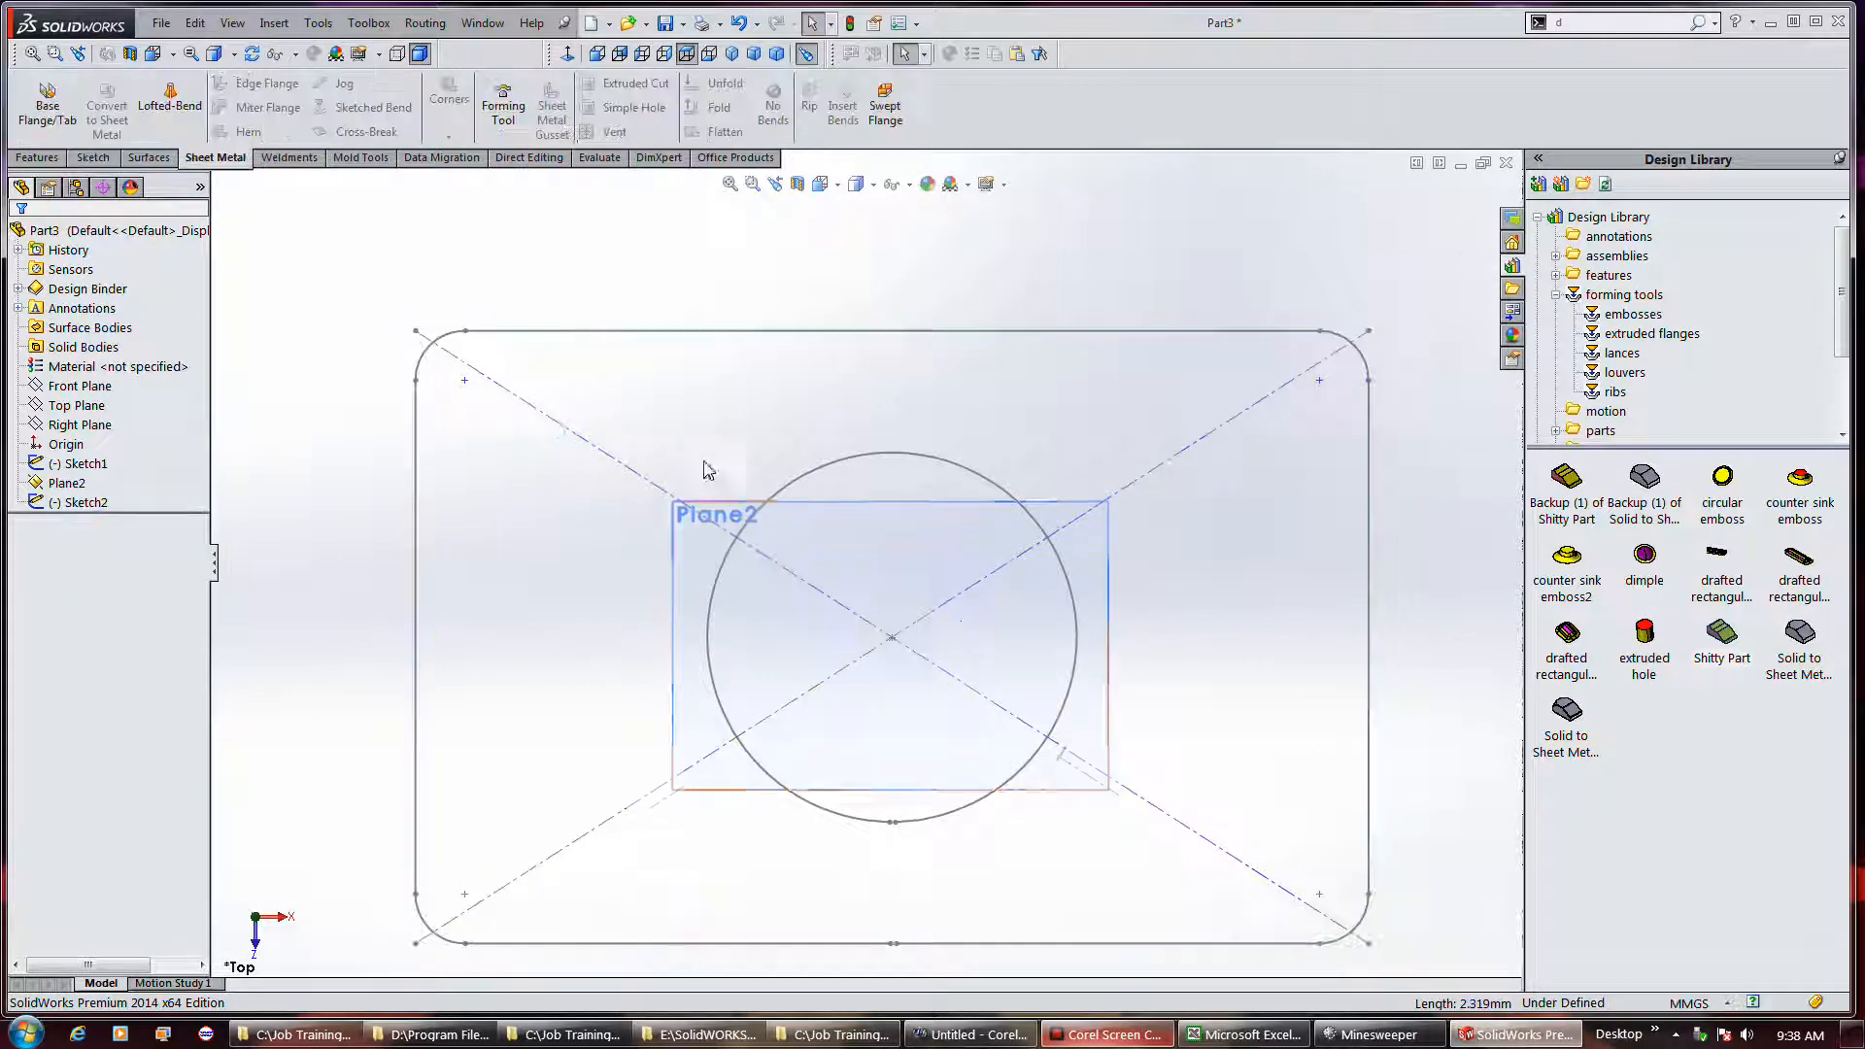
# Hide Plane2 so only the two profile sketches are displayed
pyautogui.moveTo(1090, 737); pyautogui.dragTo(1083, 507, button='middle')
pyautogui.press('f')
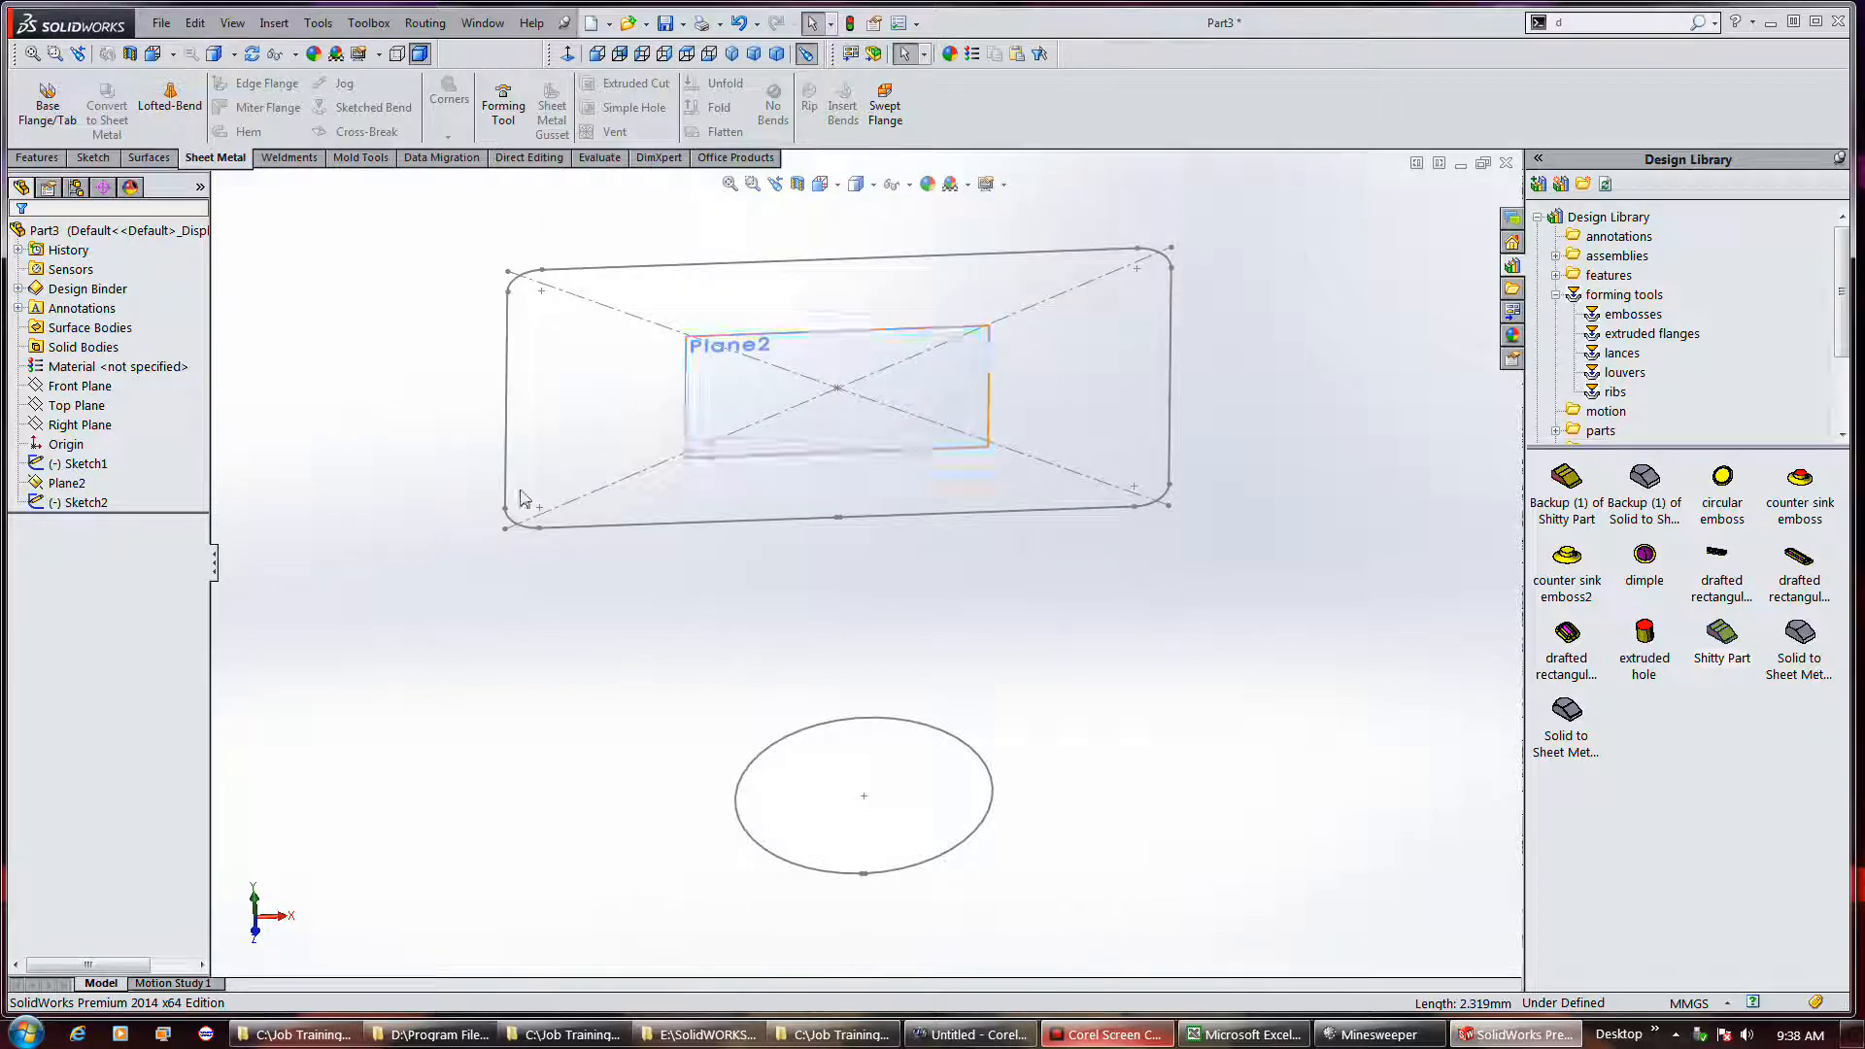
pyautogui.rightClick(68, 484)
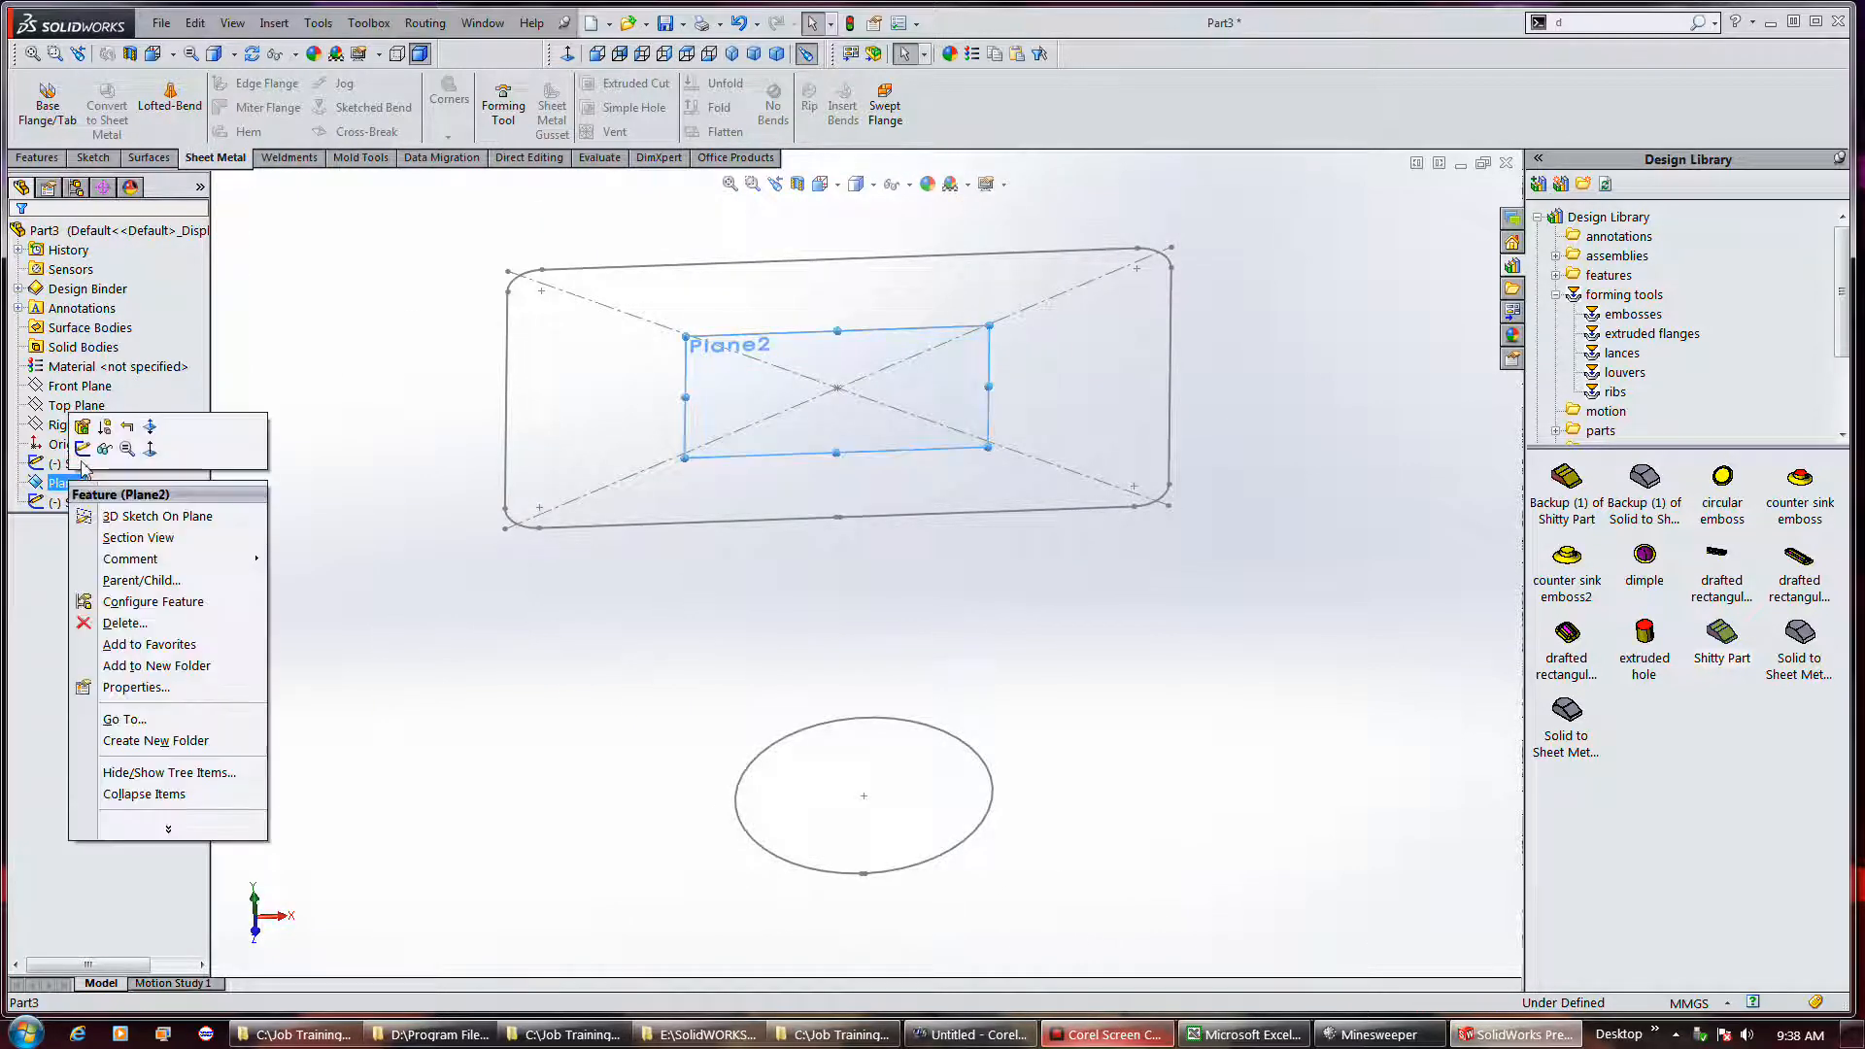
pyautogui.click(84, 449)
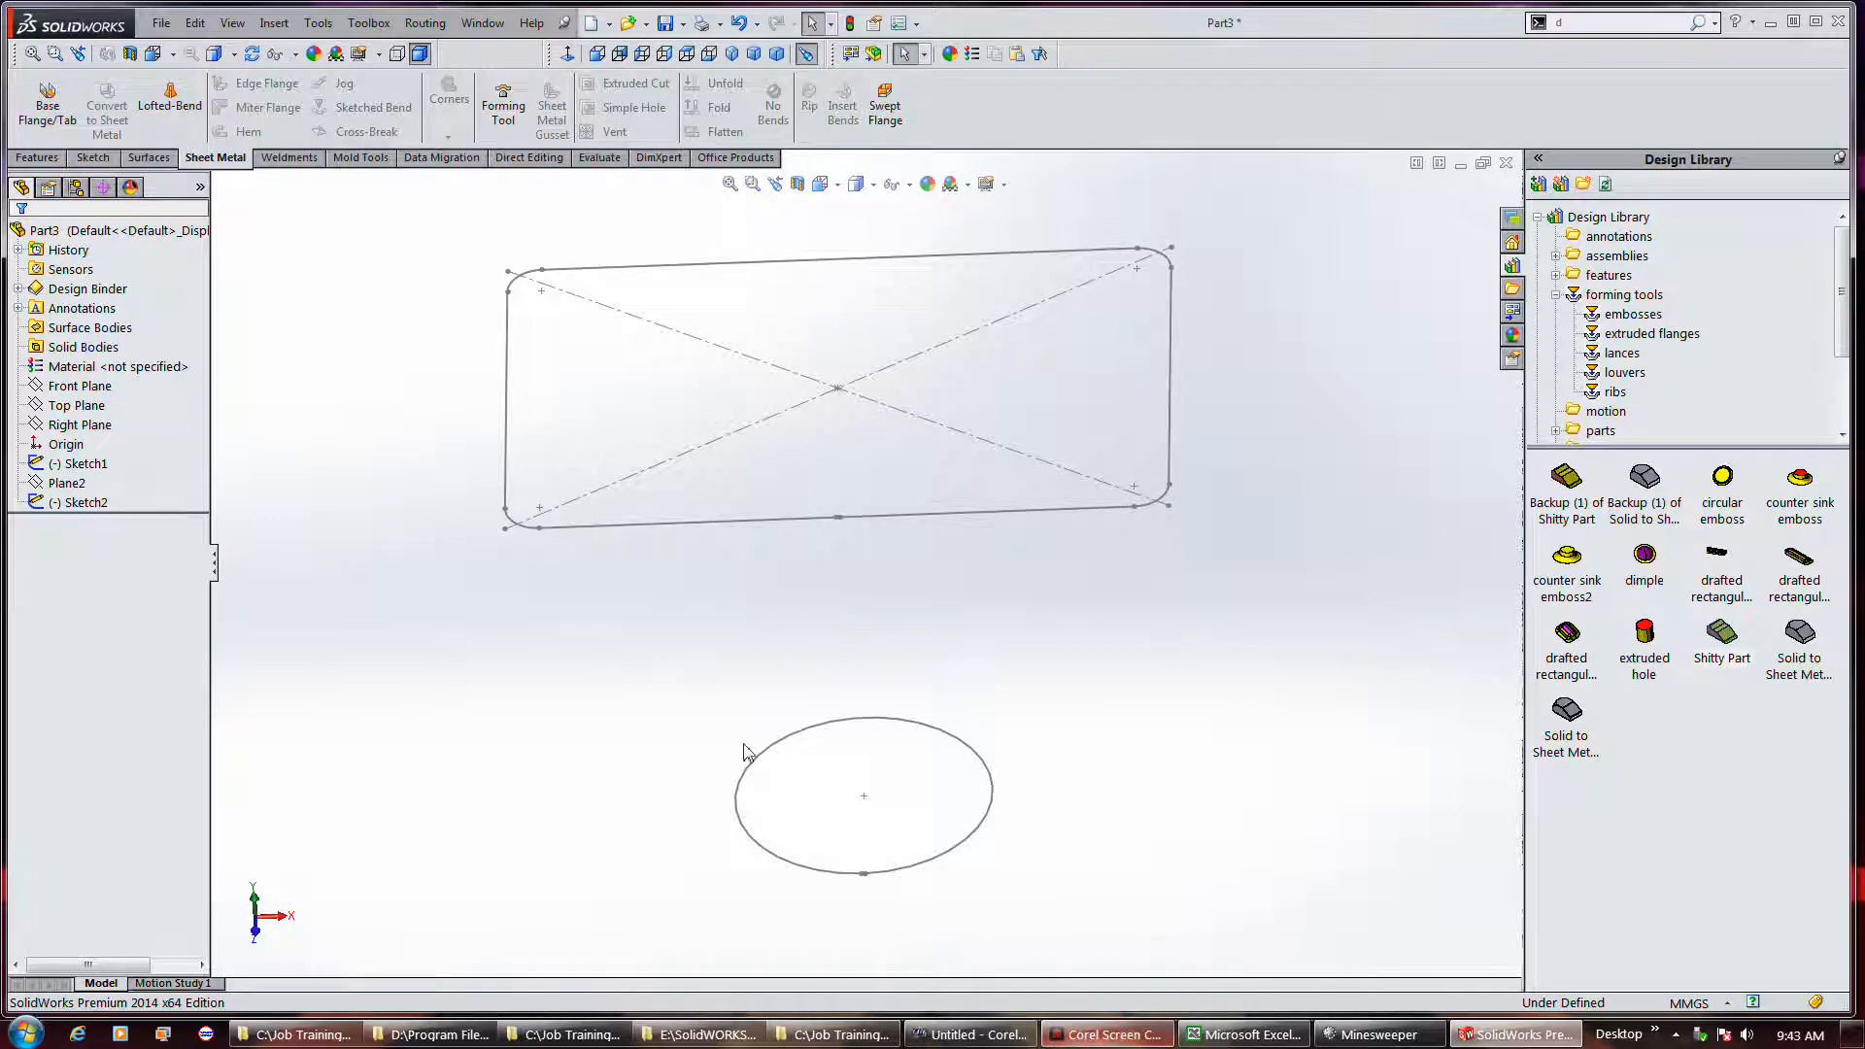
# Start a Lofted Bend with the rounded rectangle sketch and the circle sketch as its profiles
pyautogui.click(170, 97)
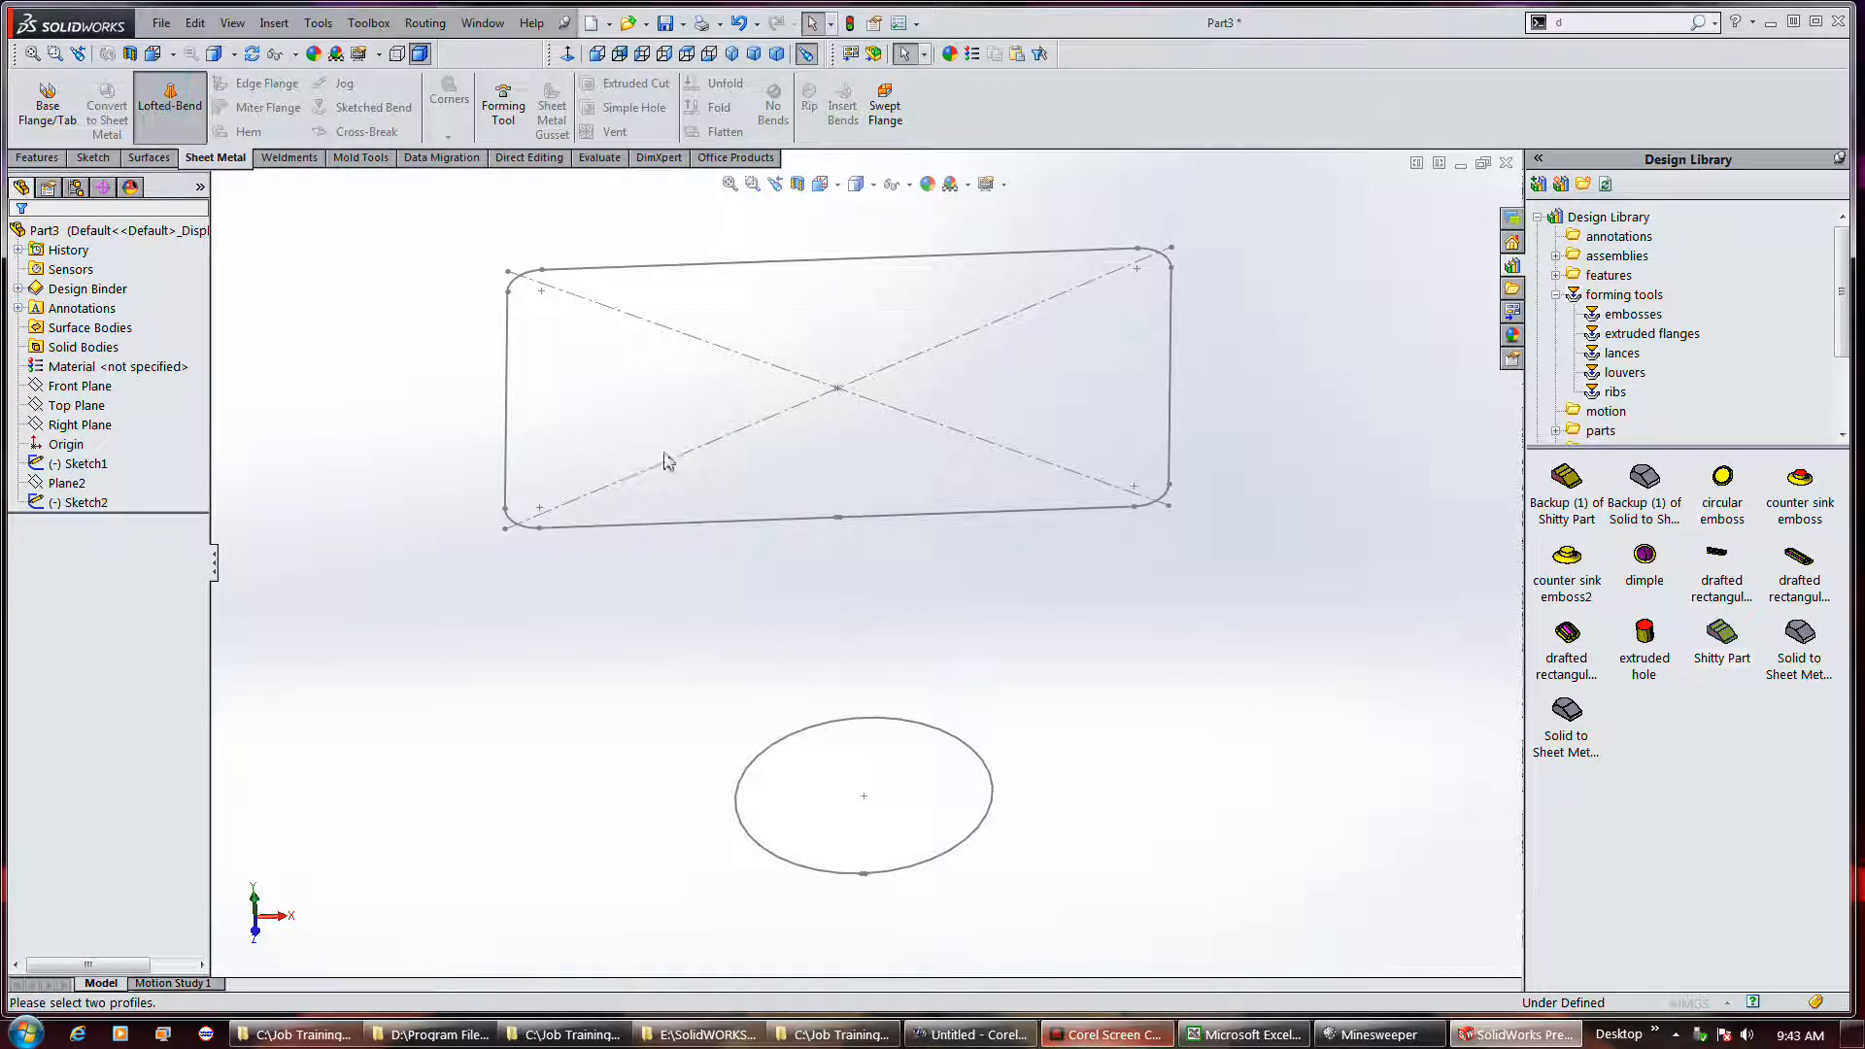
pyautogui.click(756, 525)
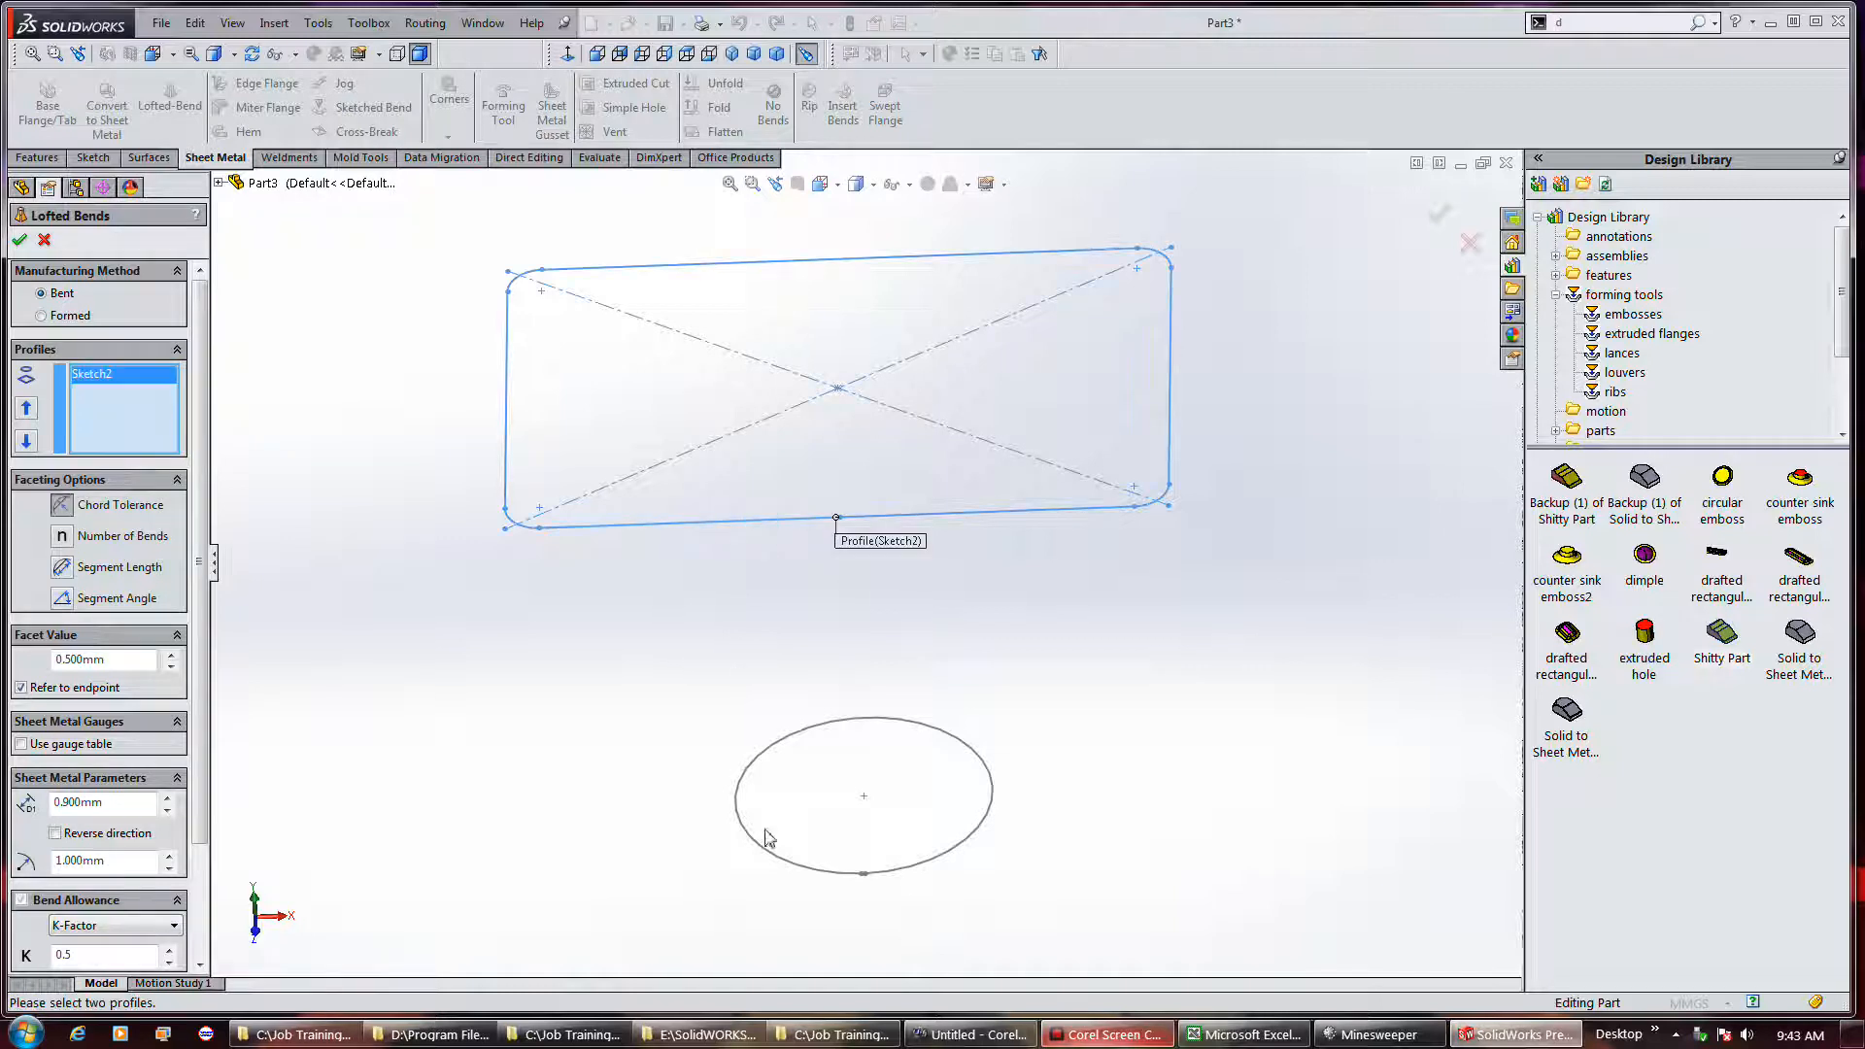
pyautogui.click(799, 864)
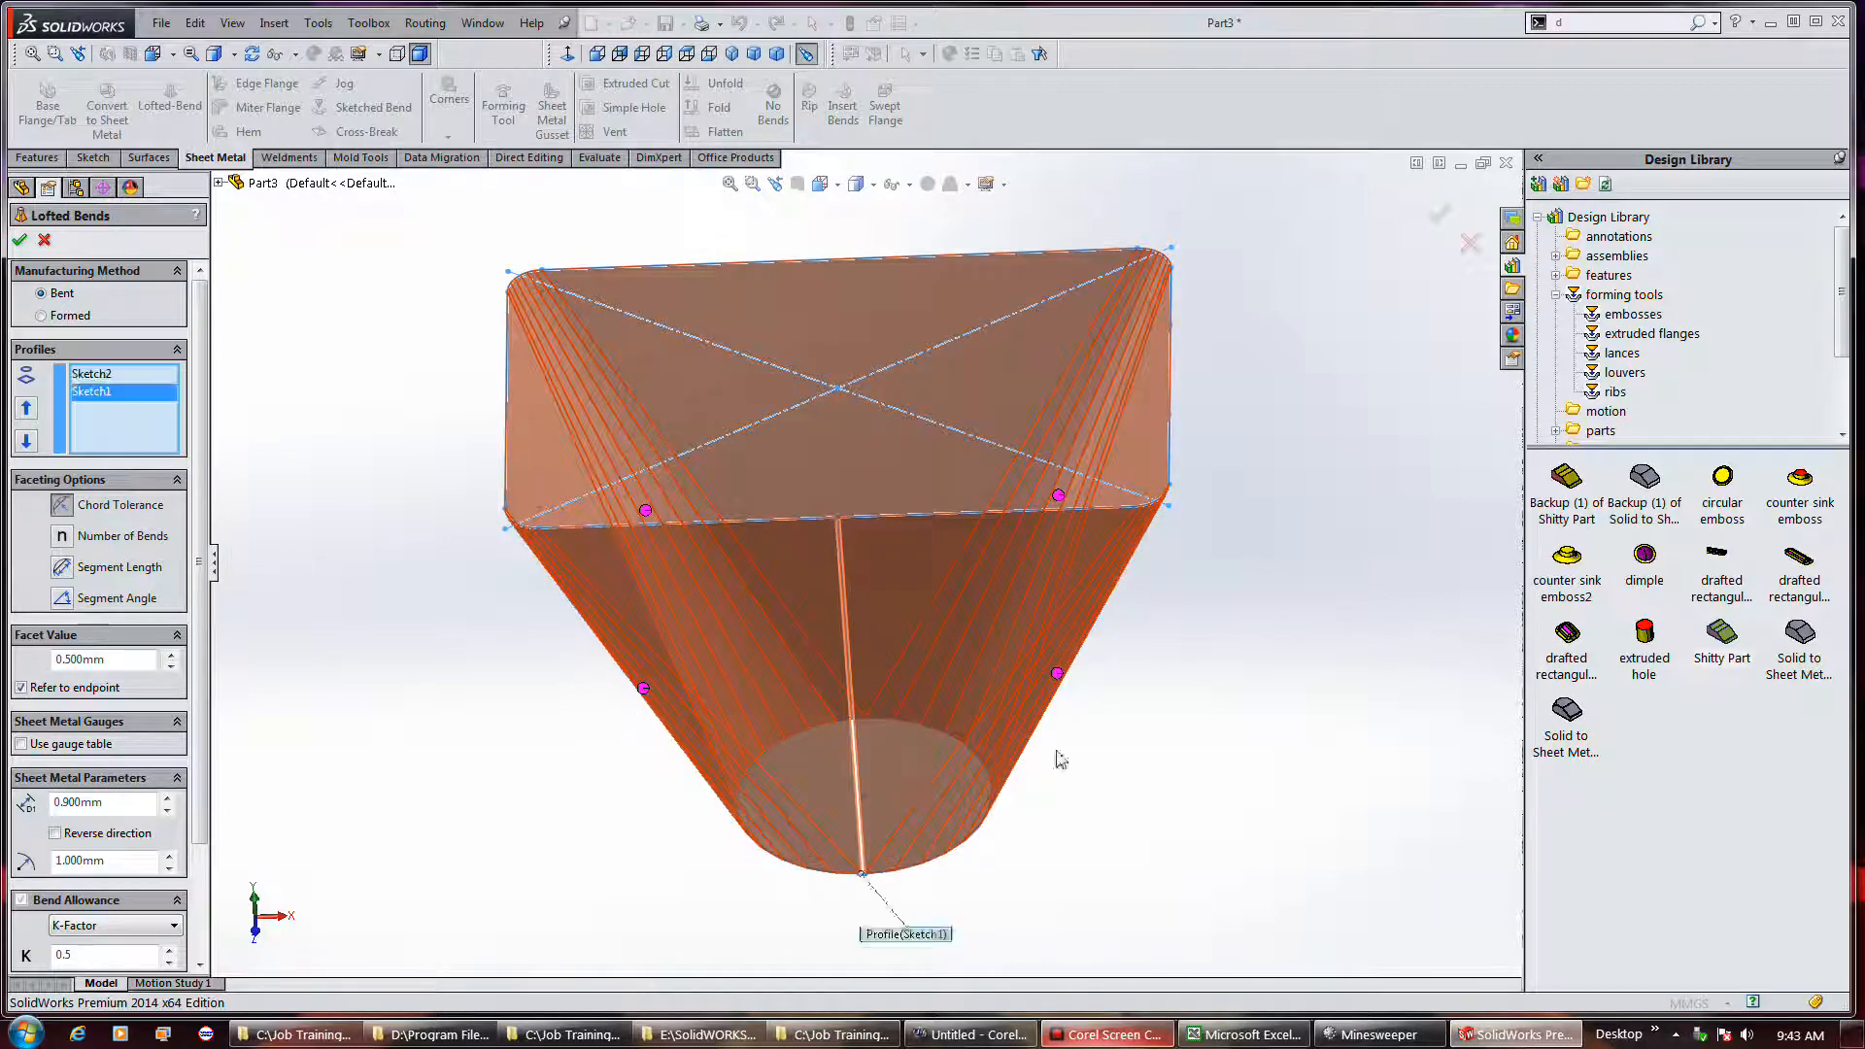
pyautogui.moveTo(1104, 754); pyautogui.dragTo(1073, 641, button='middle')
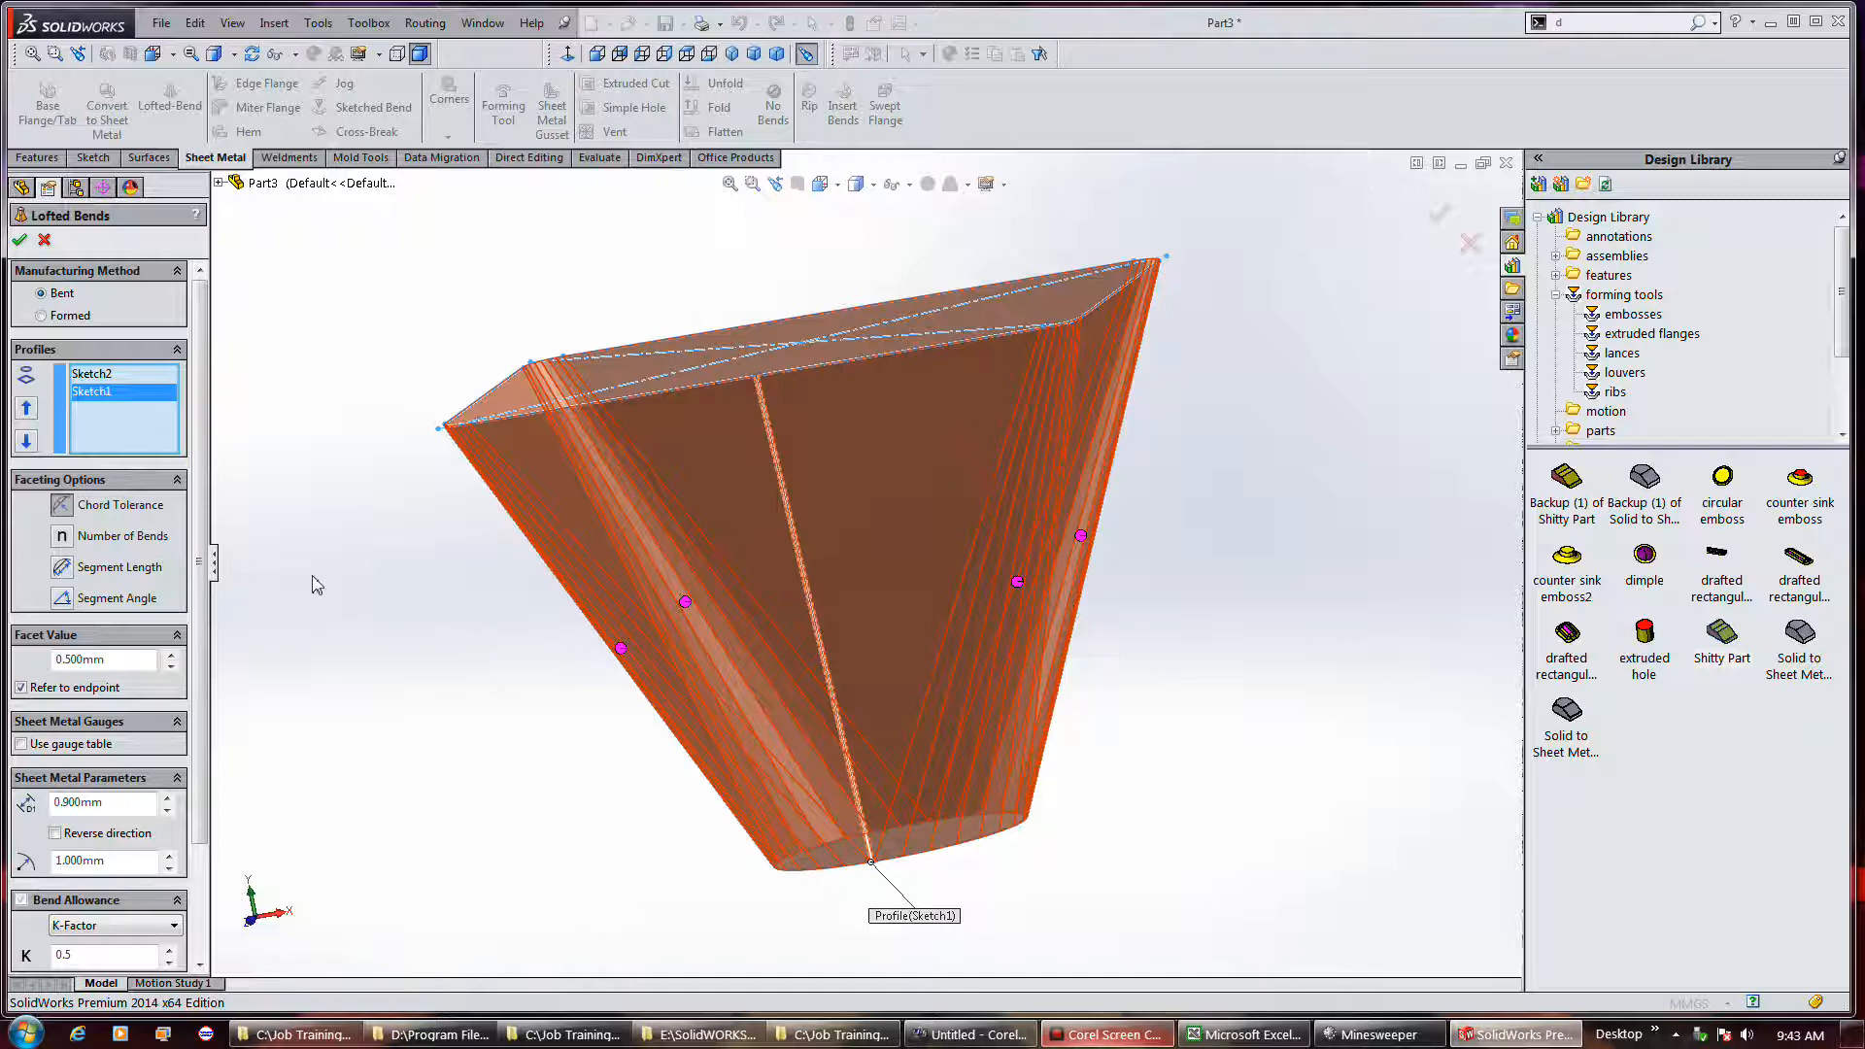
# Change the lofted bend's faceting option to Number of Bends and raise the facet value to 14
pyautogui.click(62, 537)
pyautogui.moveTo(512, 470); pyautogui.dragTo(516, 557, button='middle')
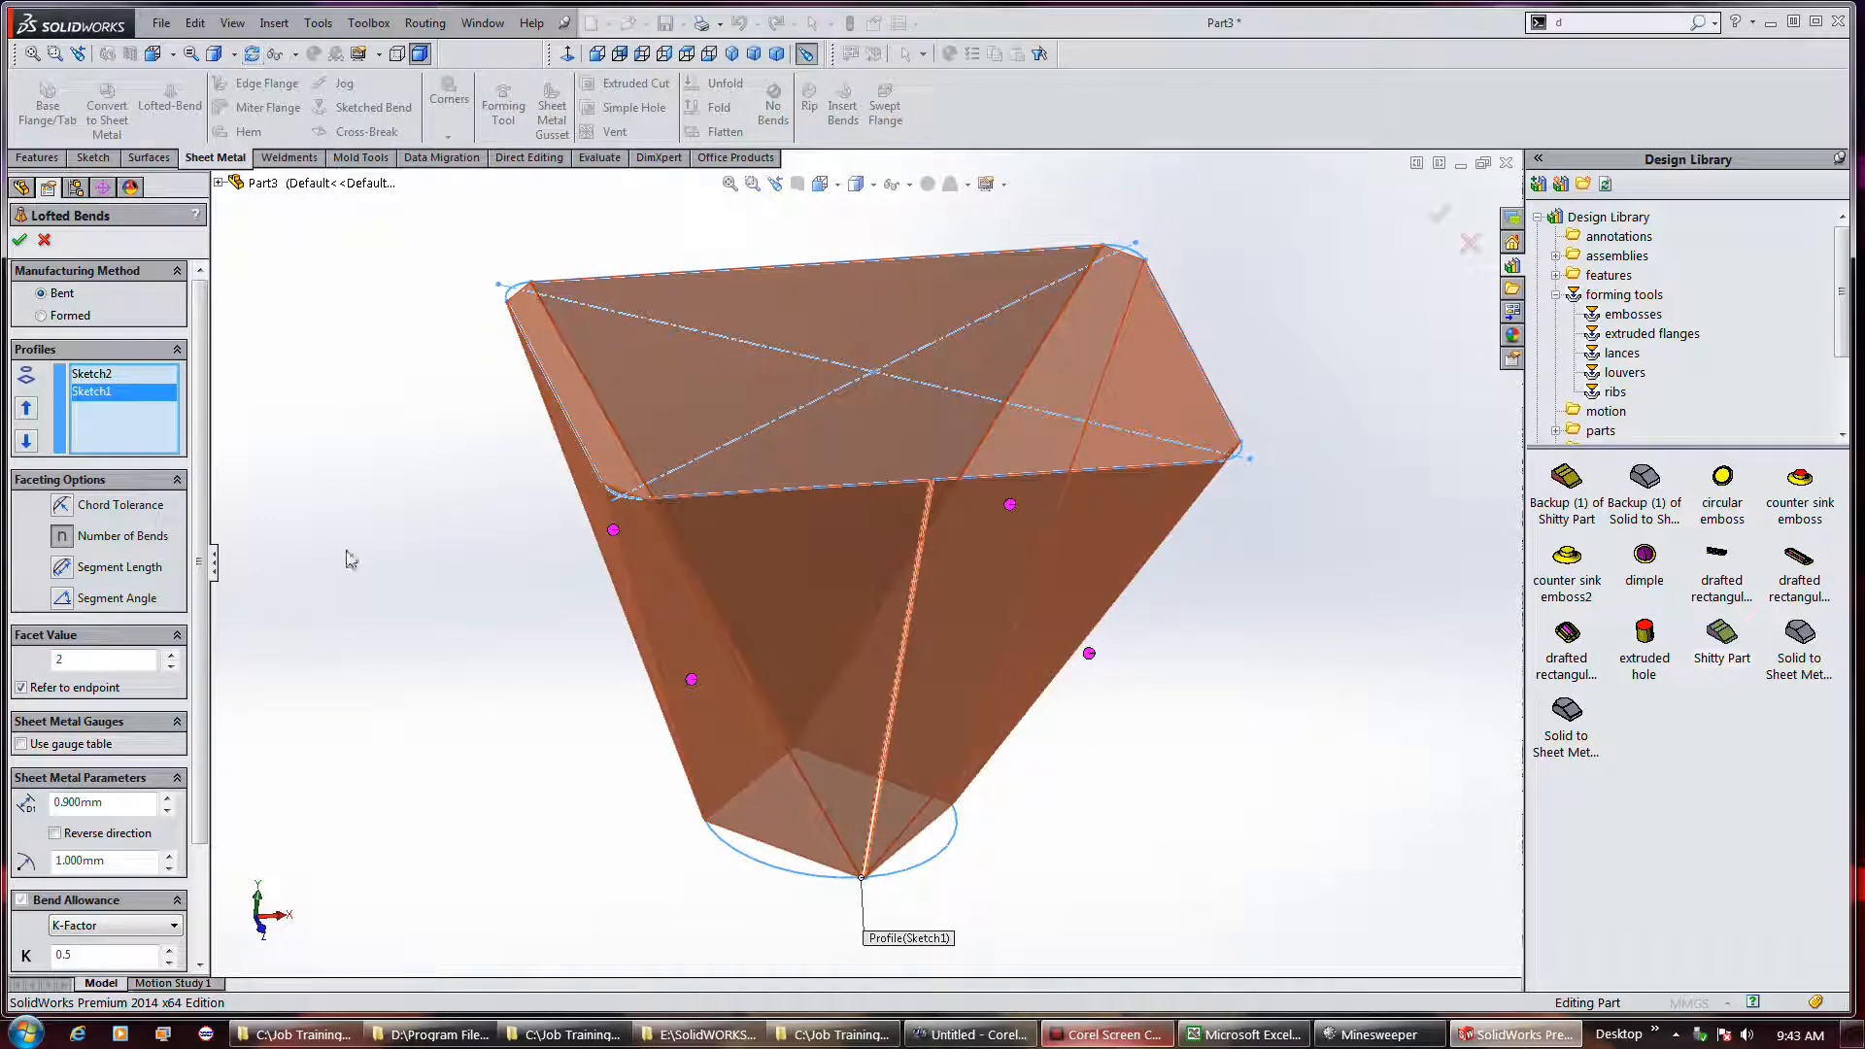
pyautogui.click(170, 655)
pyautogui.click(170, 656)
pyautogui.click(170, 655)
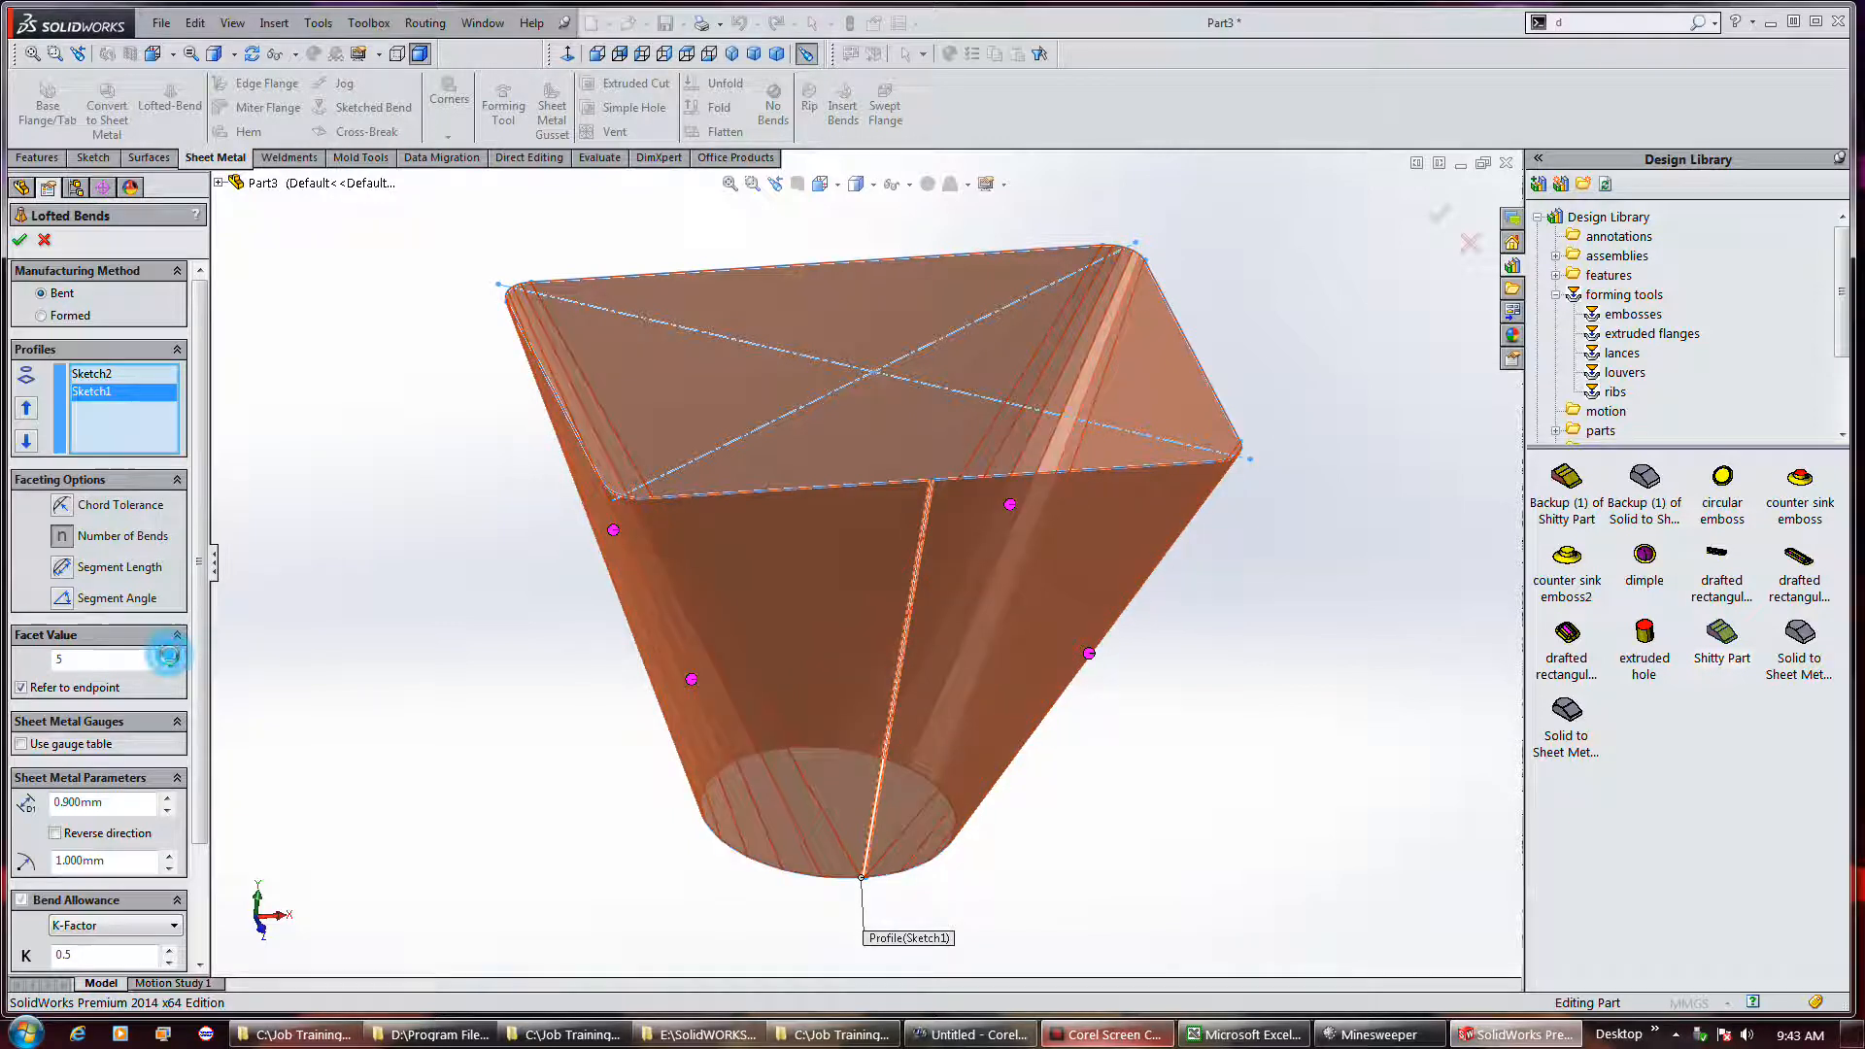
pyautogui.click(170, 656)
pyautogui.click(170, 656)
pyautogui.click(170, 656)
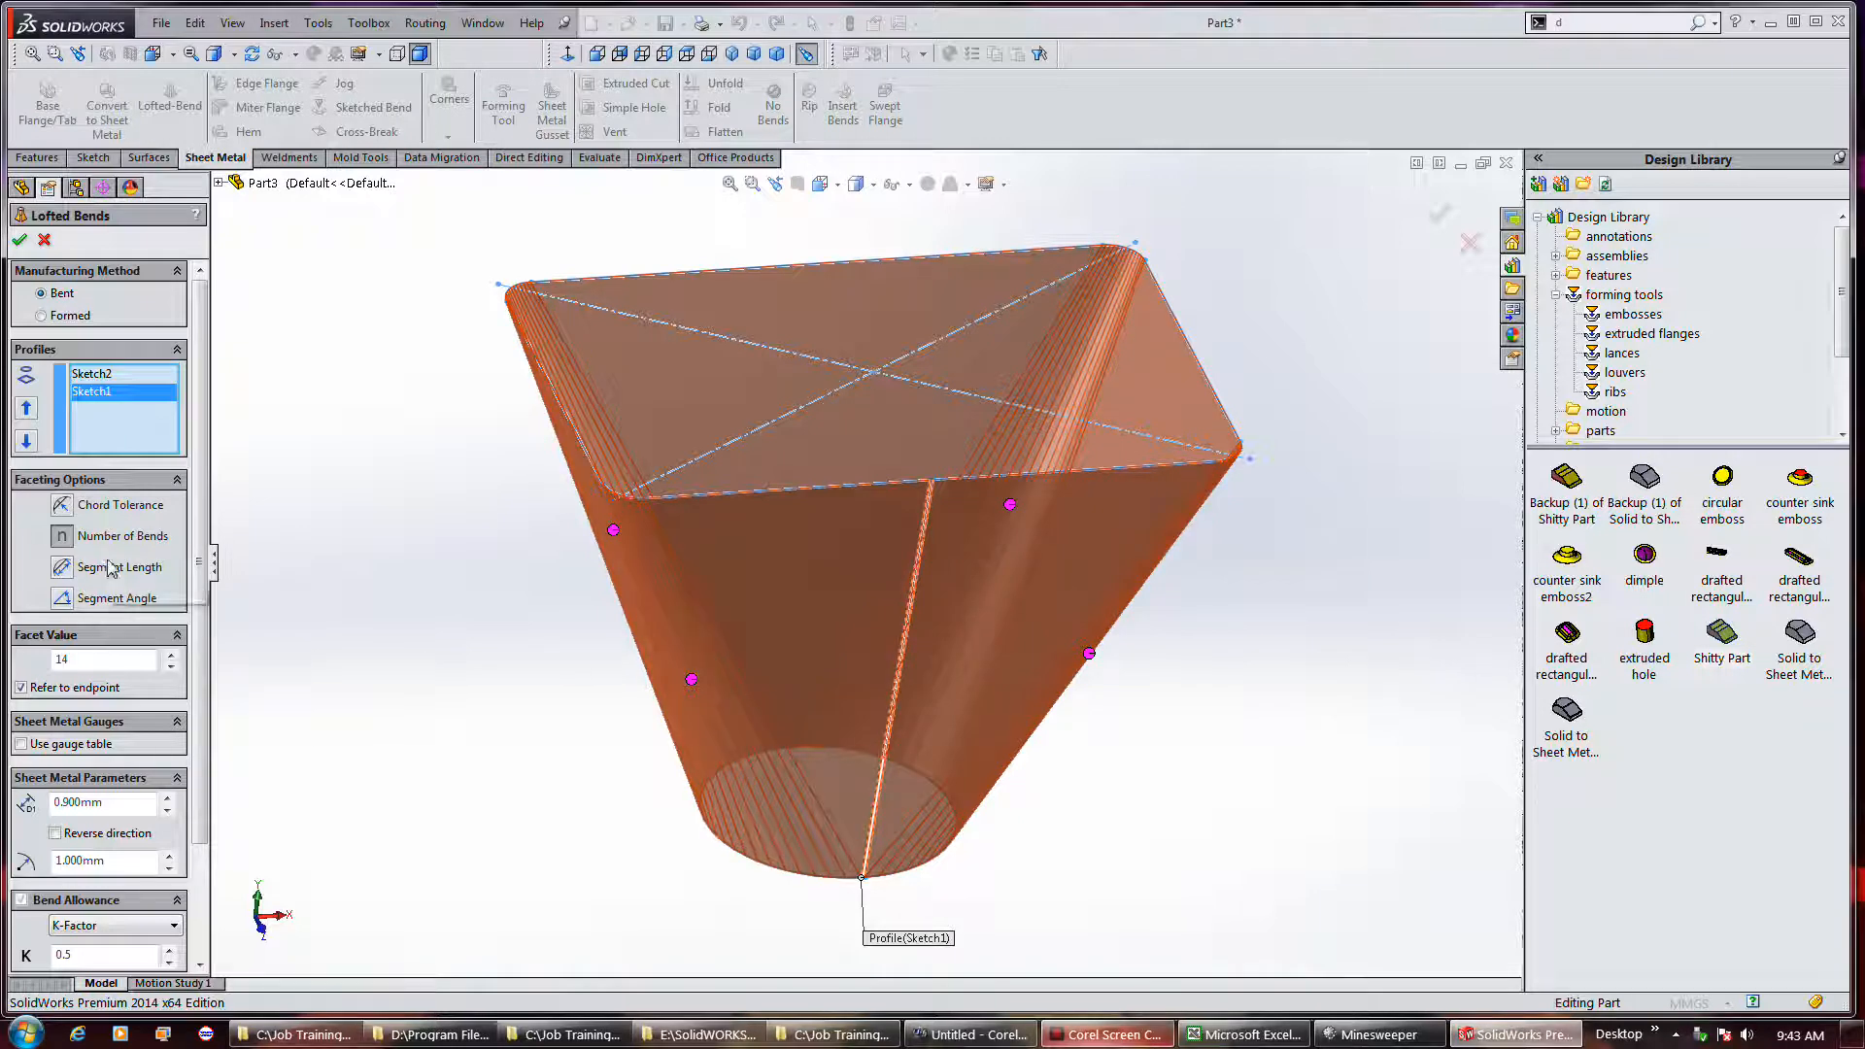
# Preview Chord Tolerance faceting and set the lofted bend's faceting option to Segment Length
pyautogui.click(109, 506)
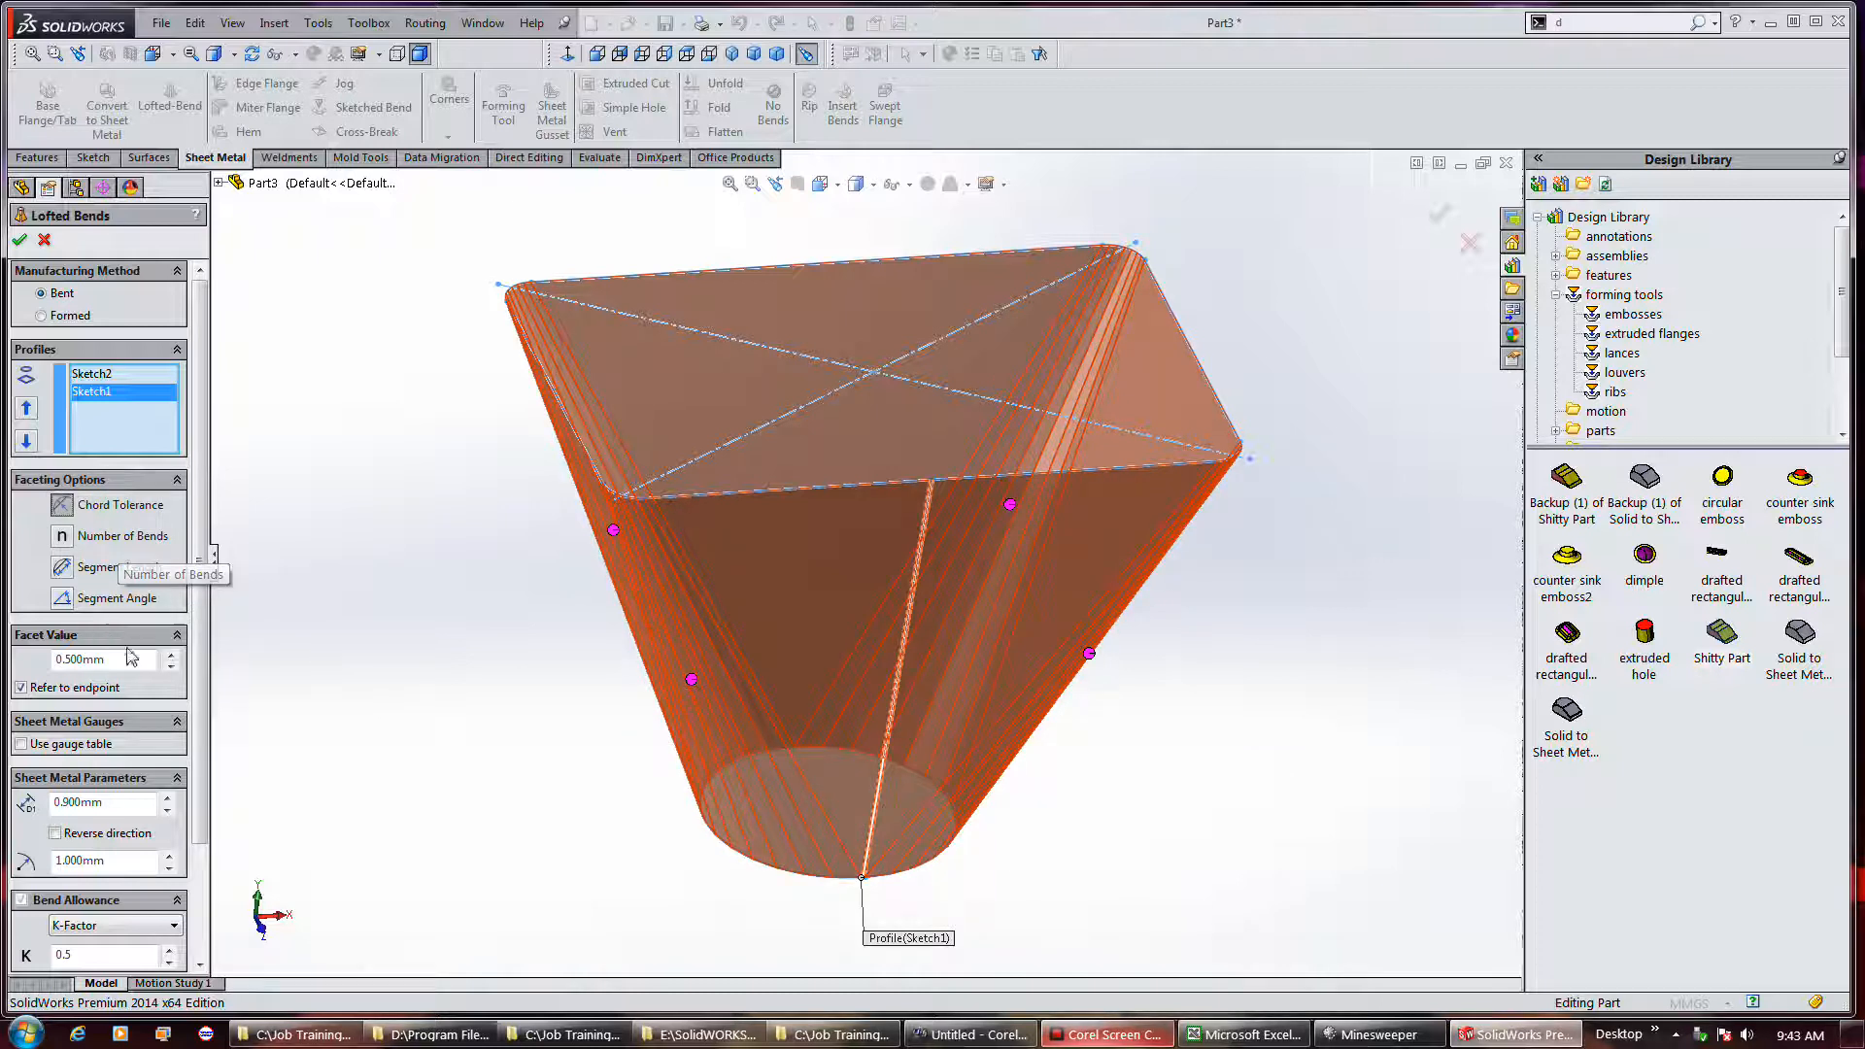
pyautogui.click(109, 571)
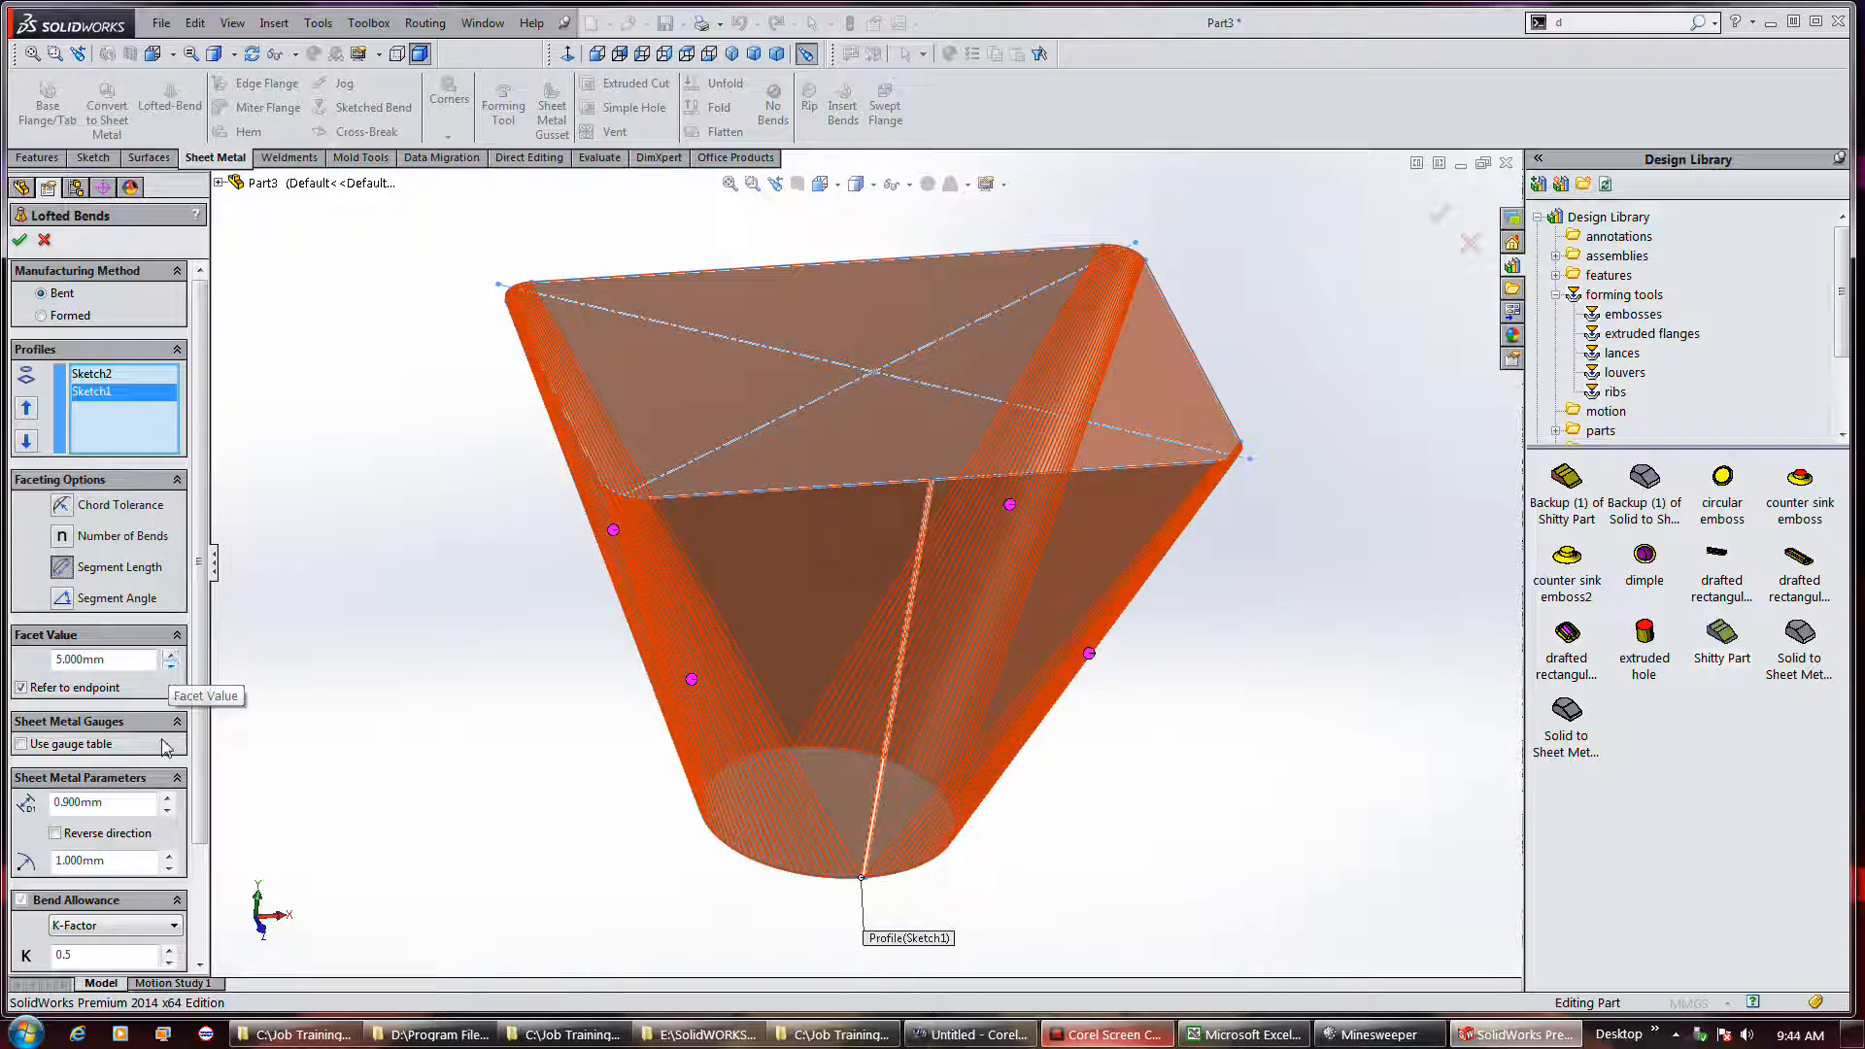
# Apply the aluminum sample gauge table with Gauge 22 to the lofted bend and create the feature
pyautogui.click(65, 753)
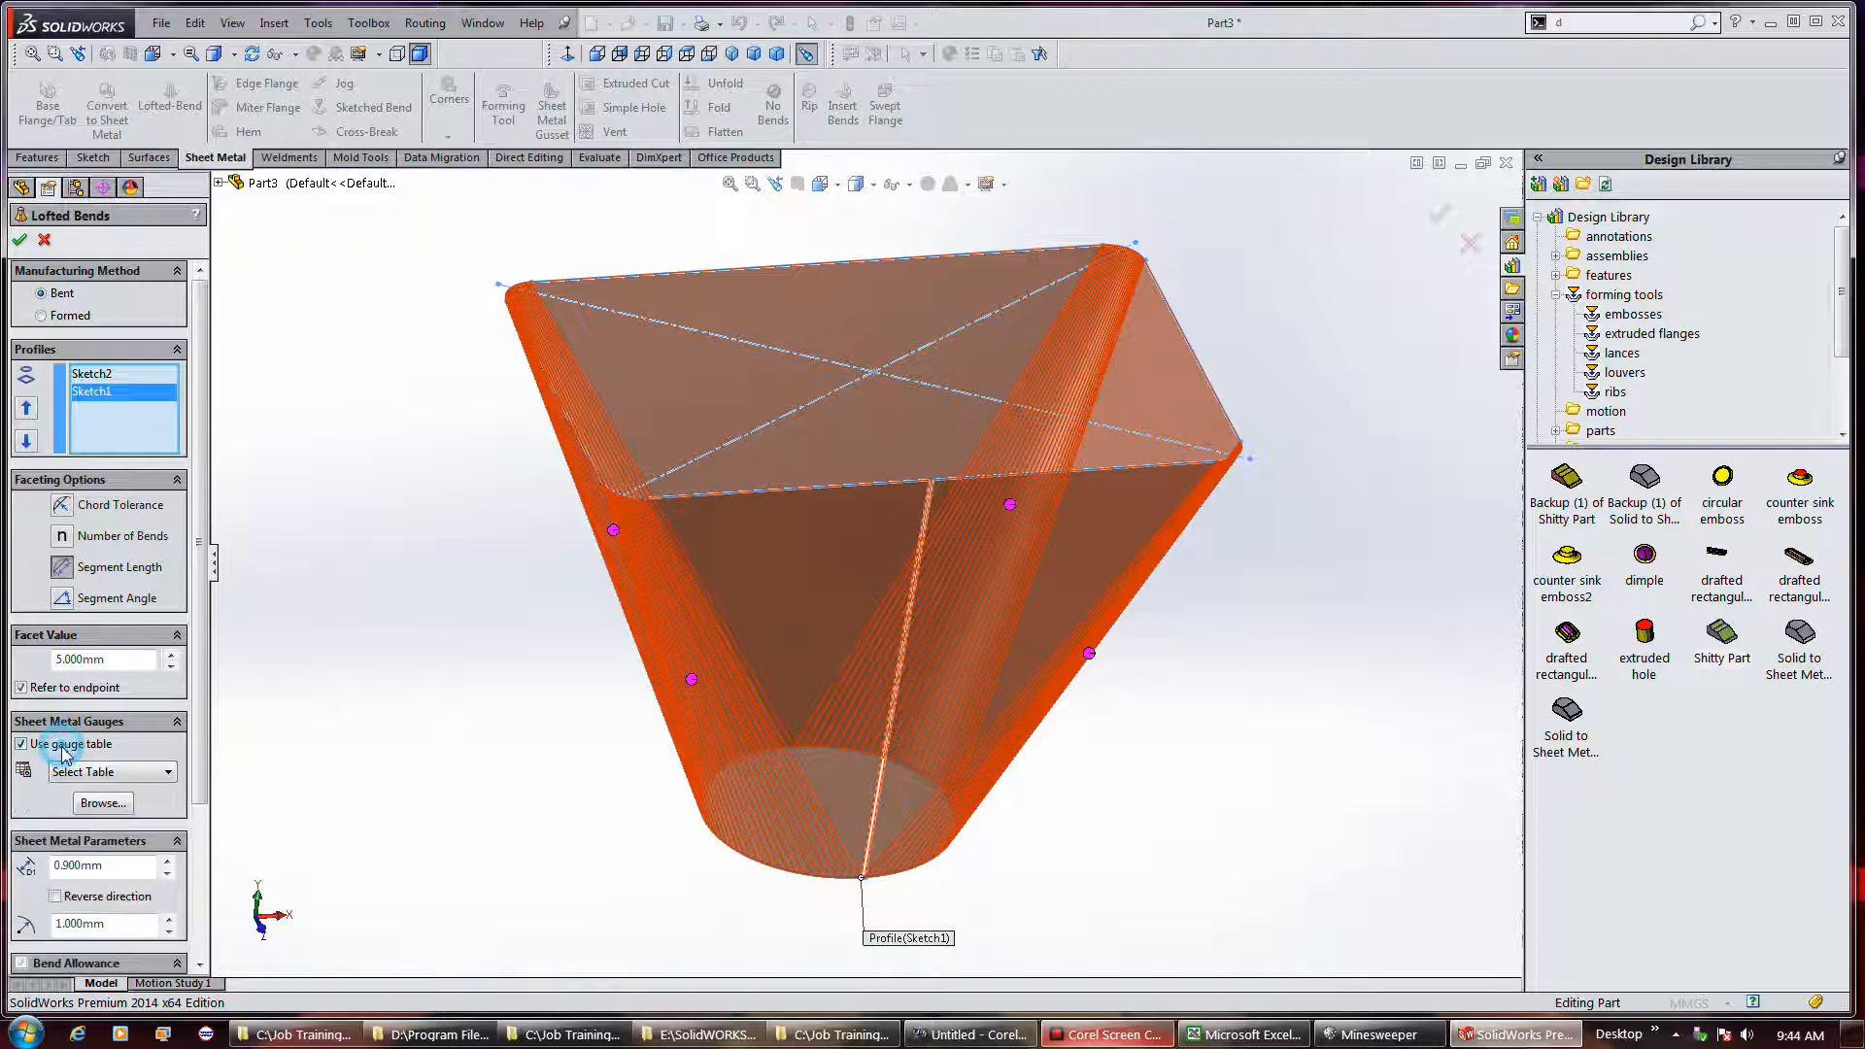
pyautogui.click(143, 773)
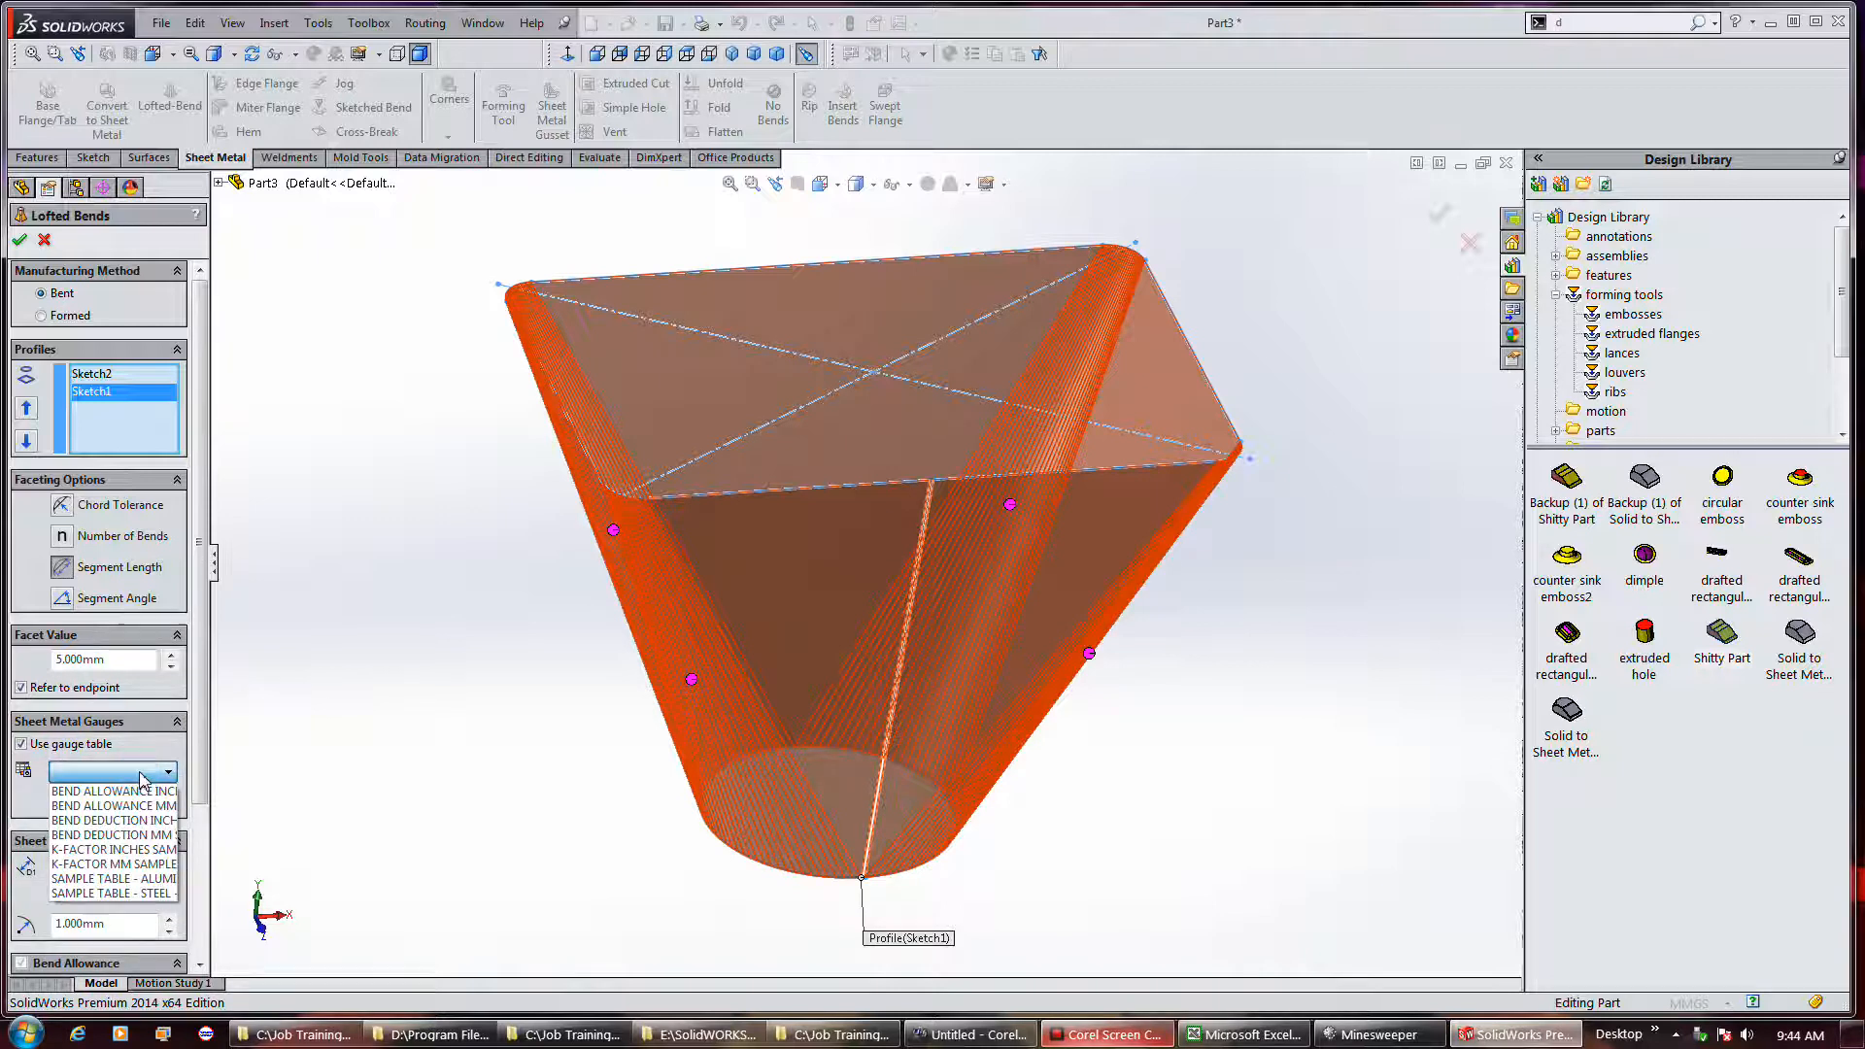
pyautogui.click(111, 878)
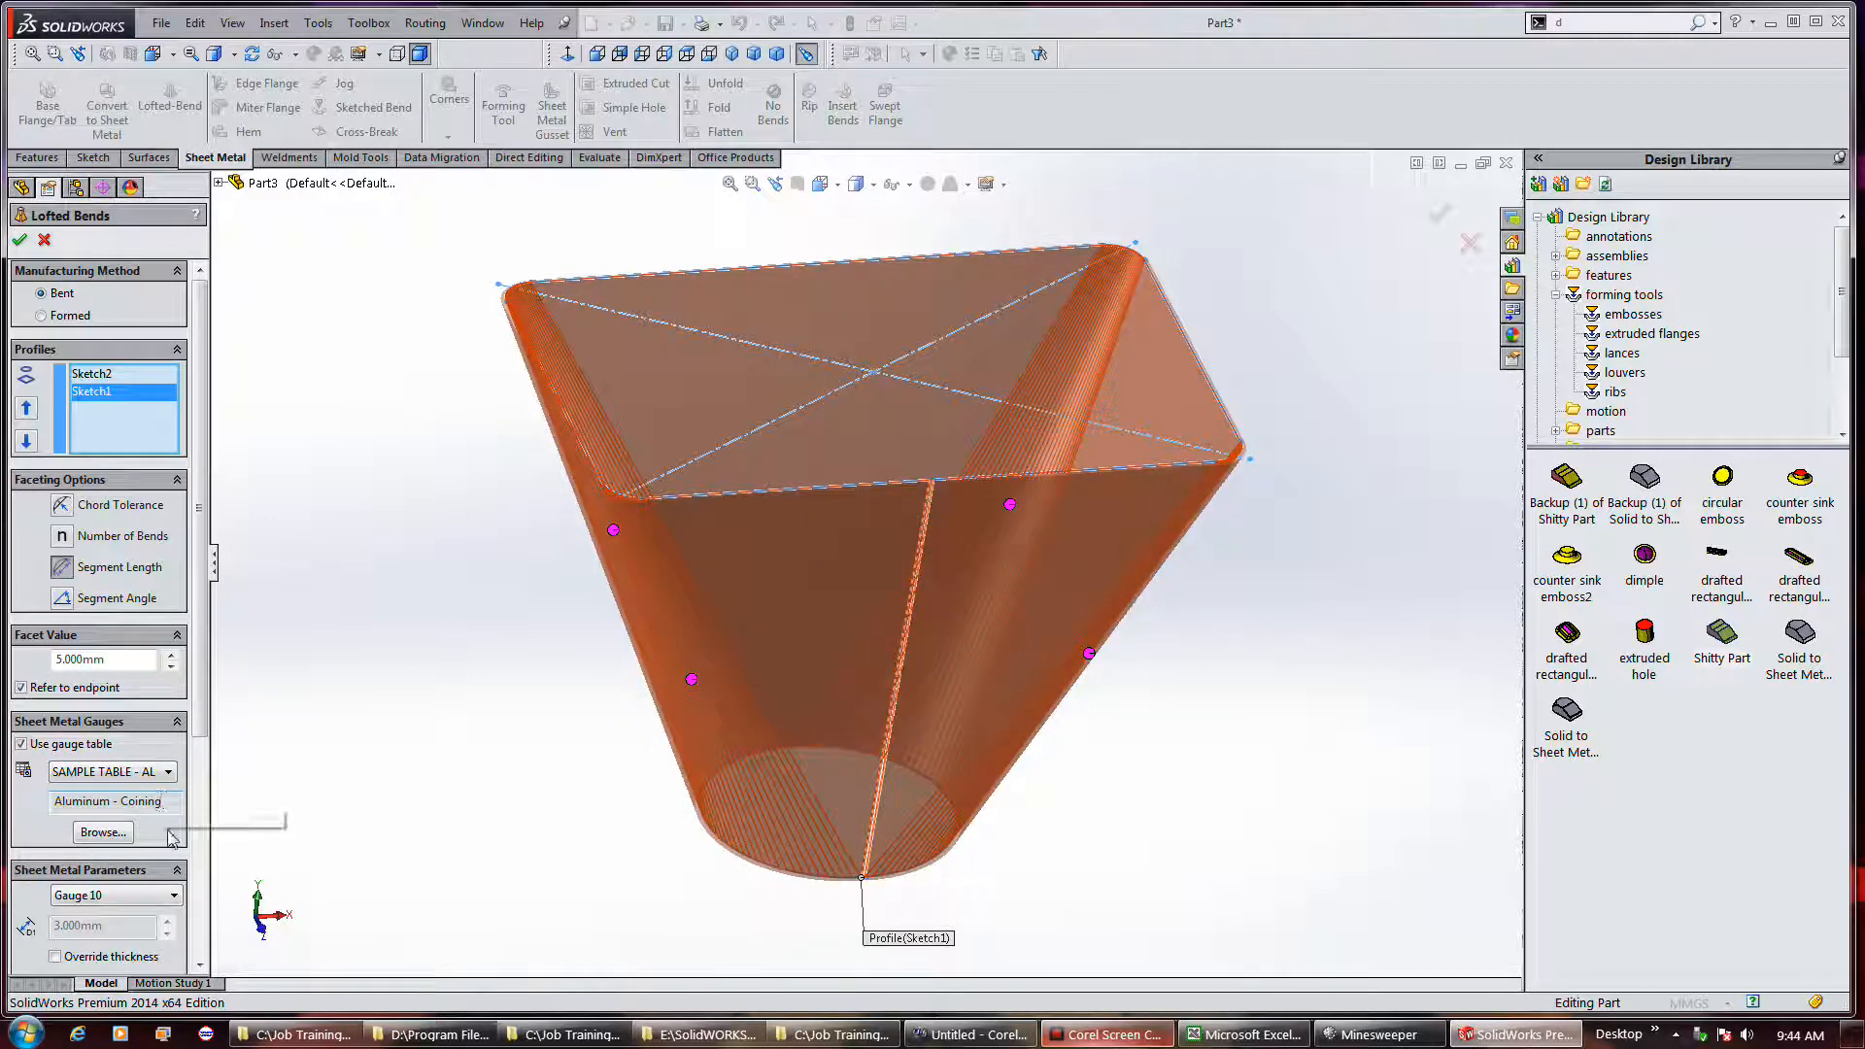
pyautogui.click(156, 894)
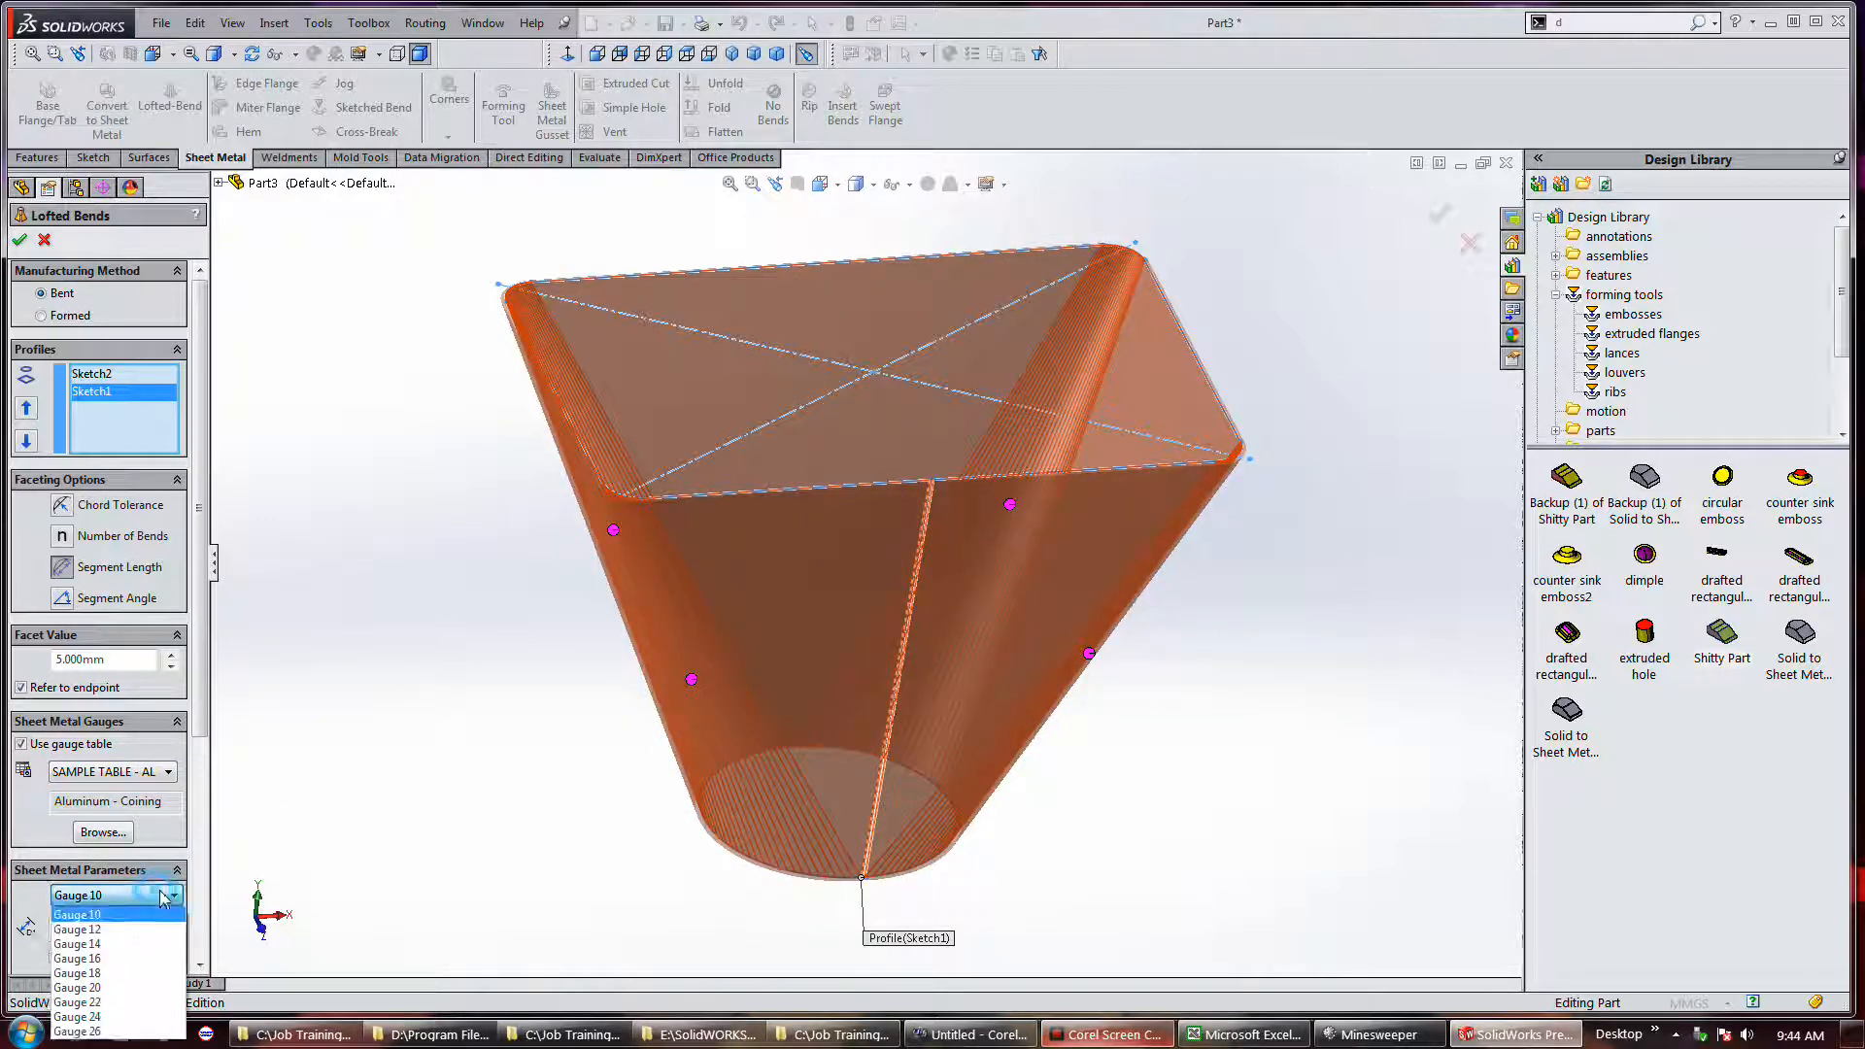
pyautogui.click(83, 1003)
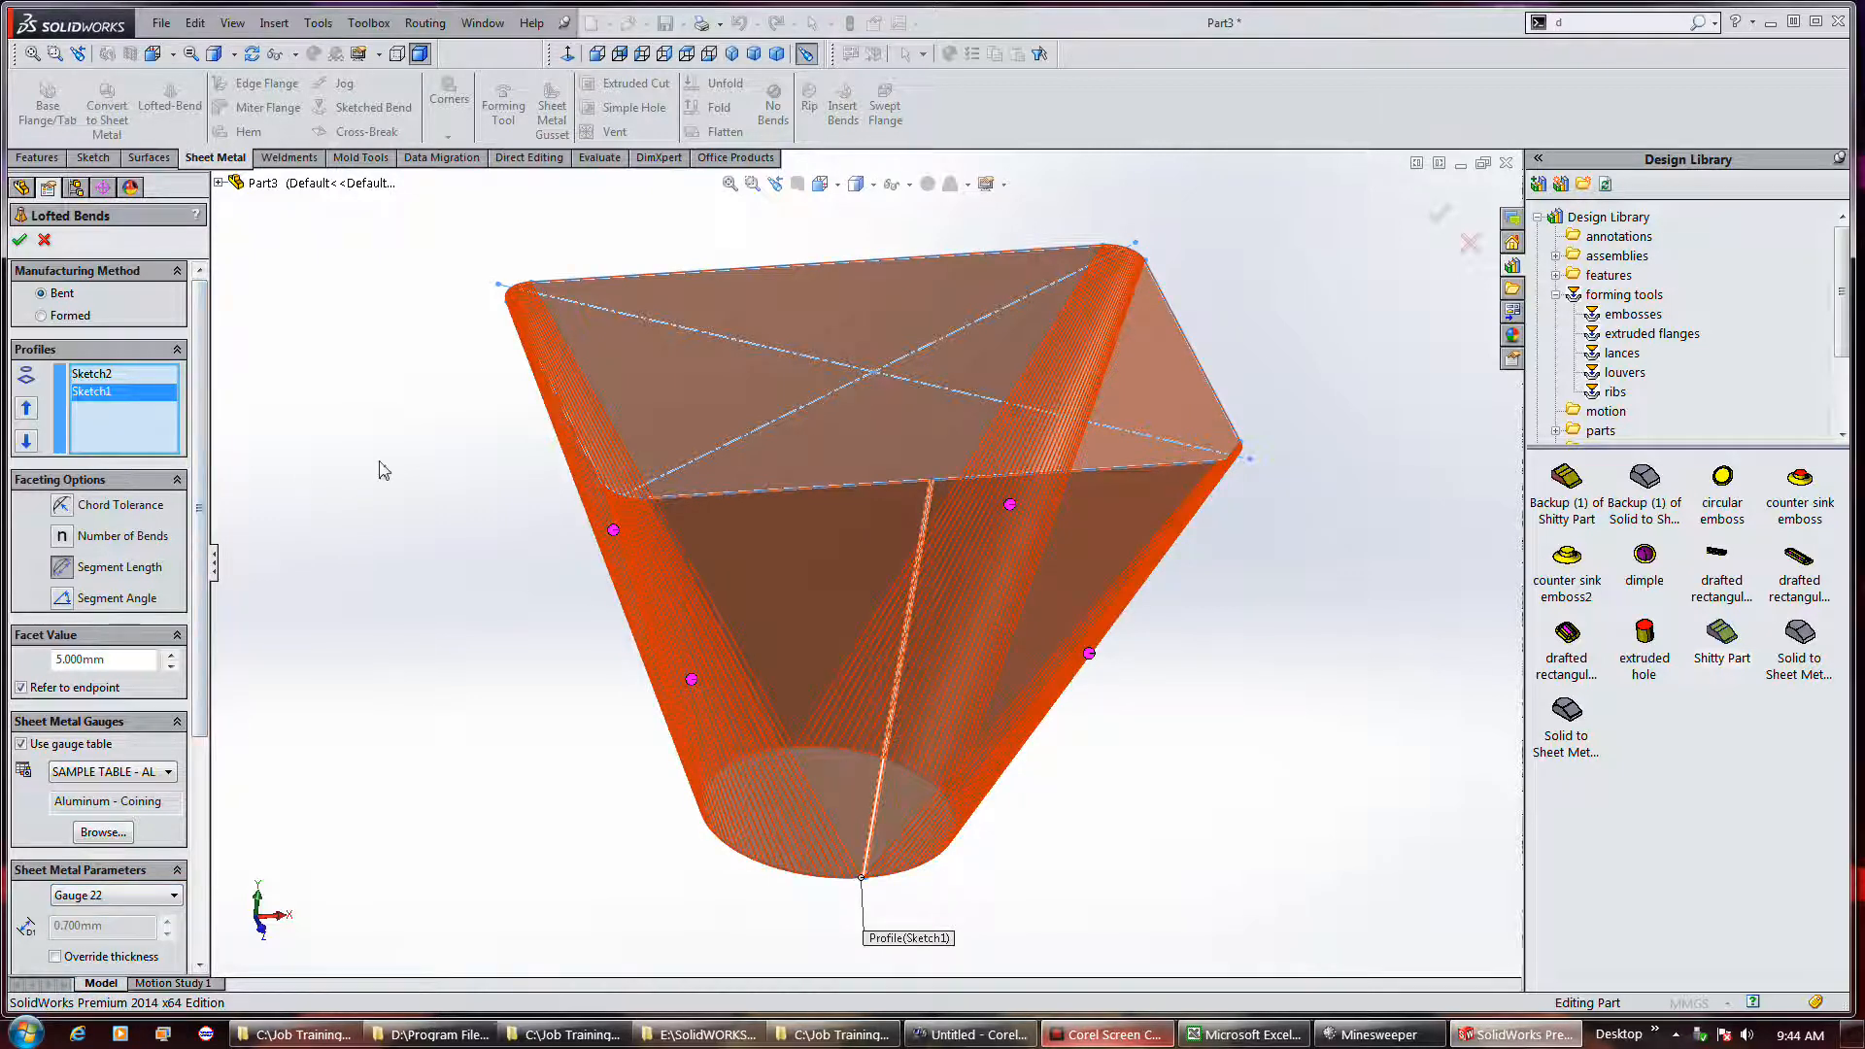
pyautogui.click(20, 241)
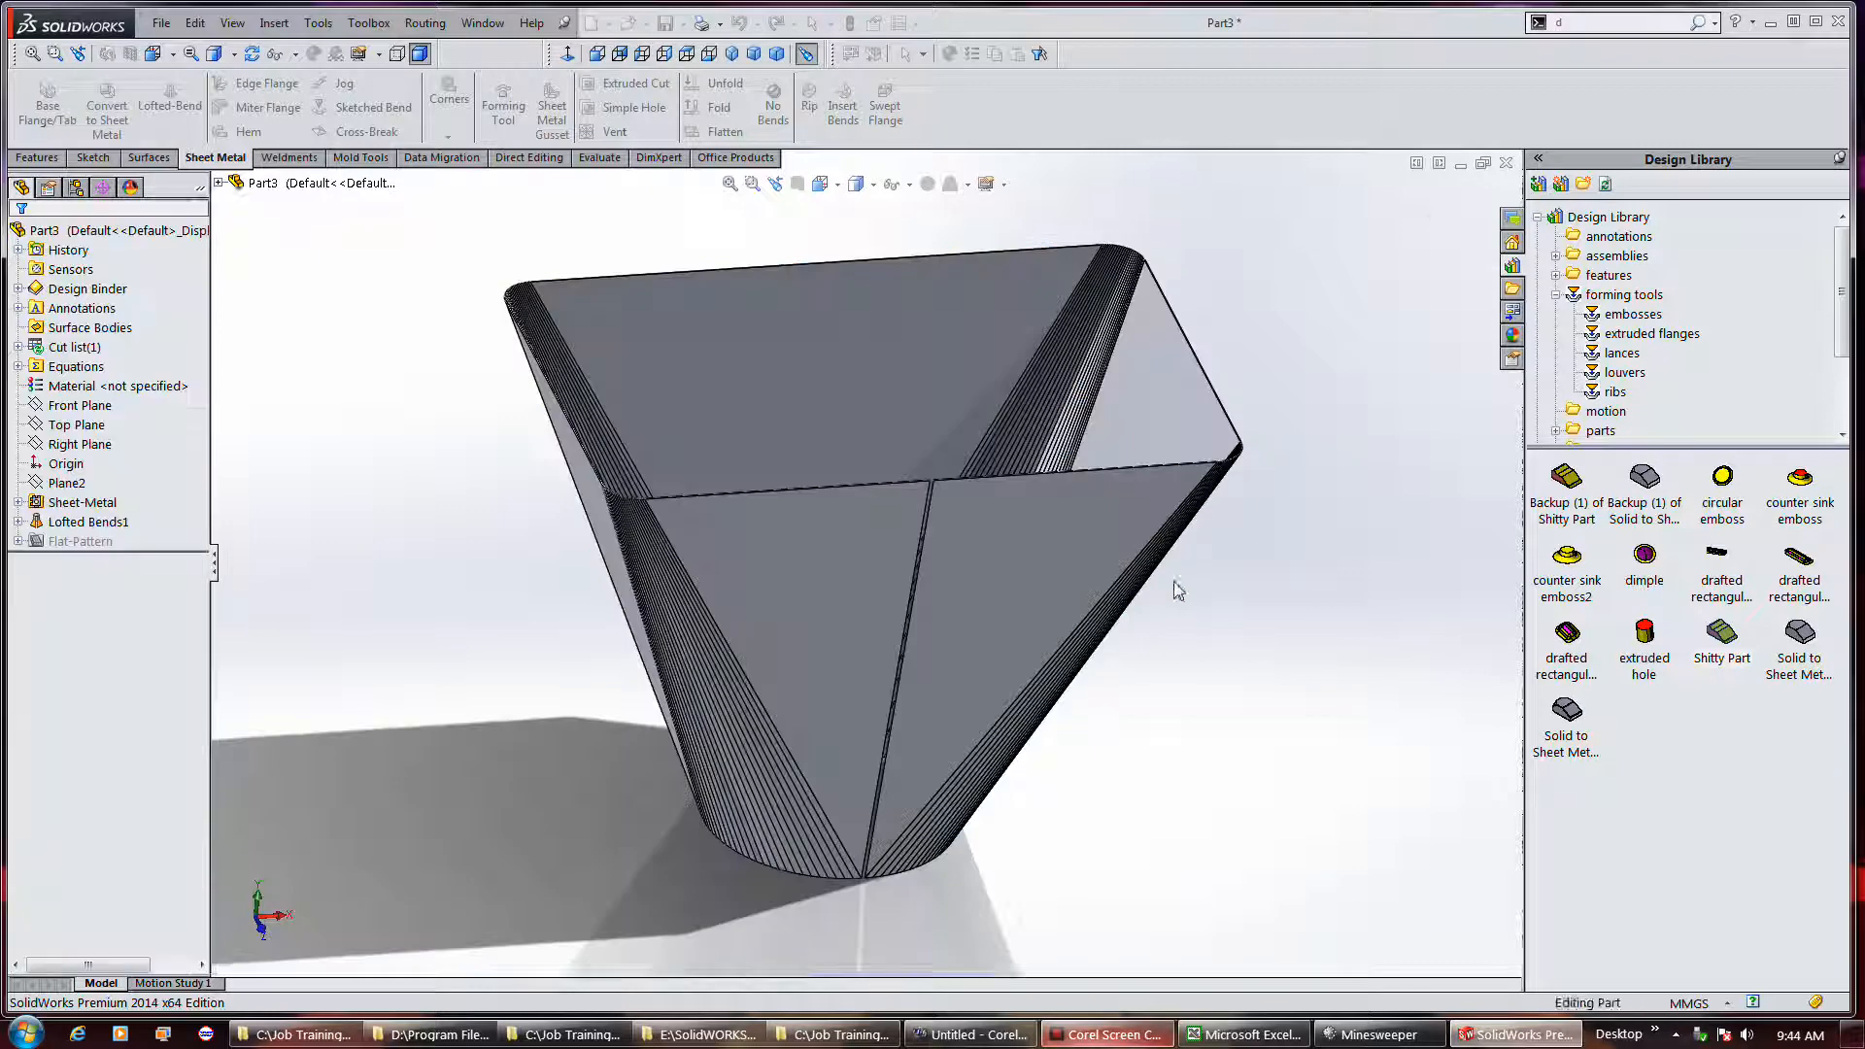
# Flatten the lofted bend and examine the bend lines and inner arc of its flat pattern
pyautogui.moveTo(1270, 574); pyautogui.dragTo(1279, 534, button='middle')
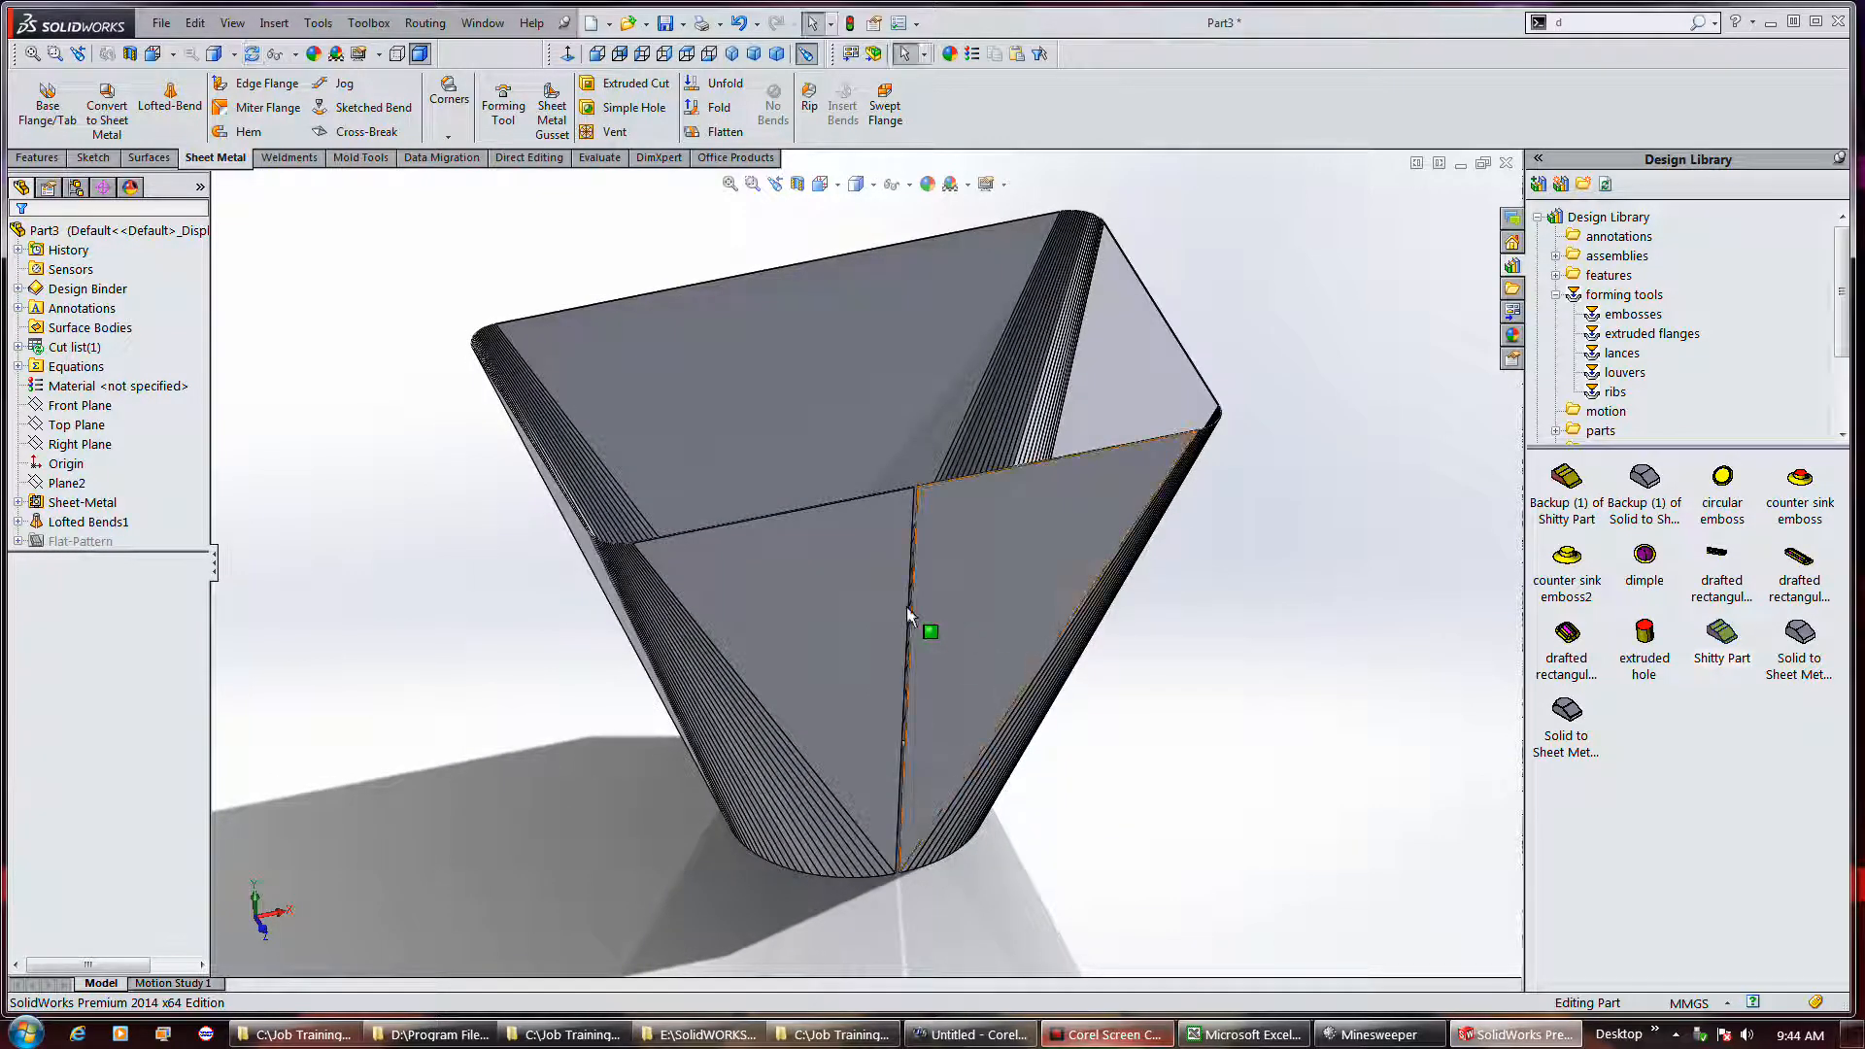
pyautogui.scroll(3, 865, 578)
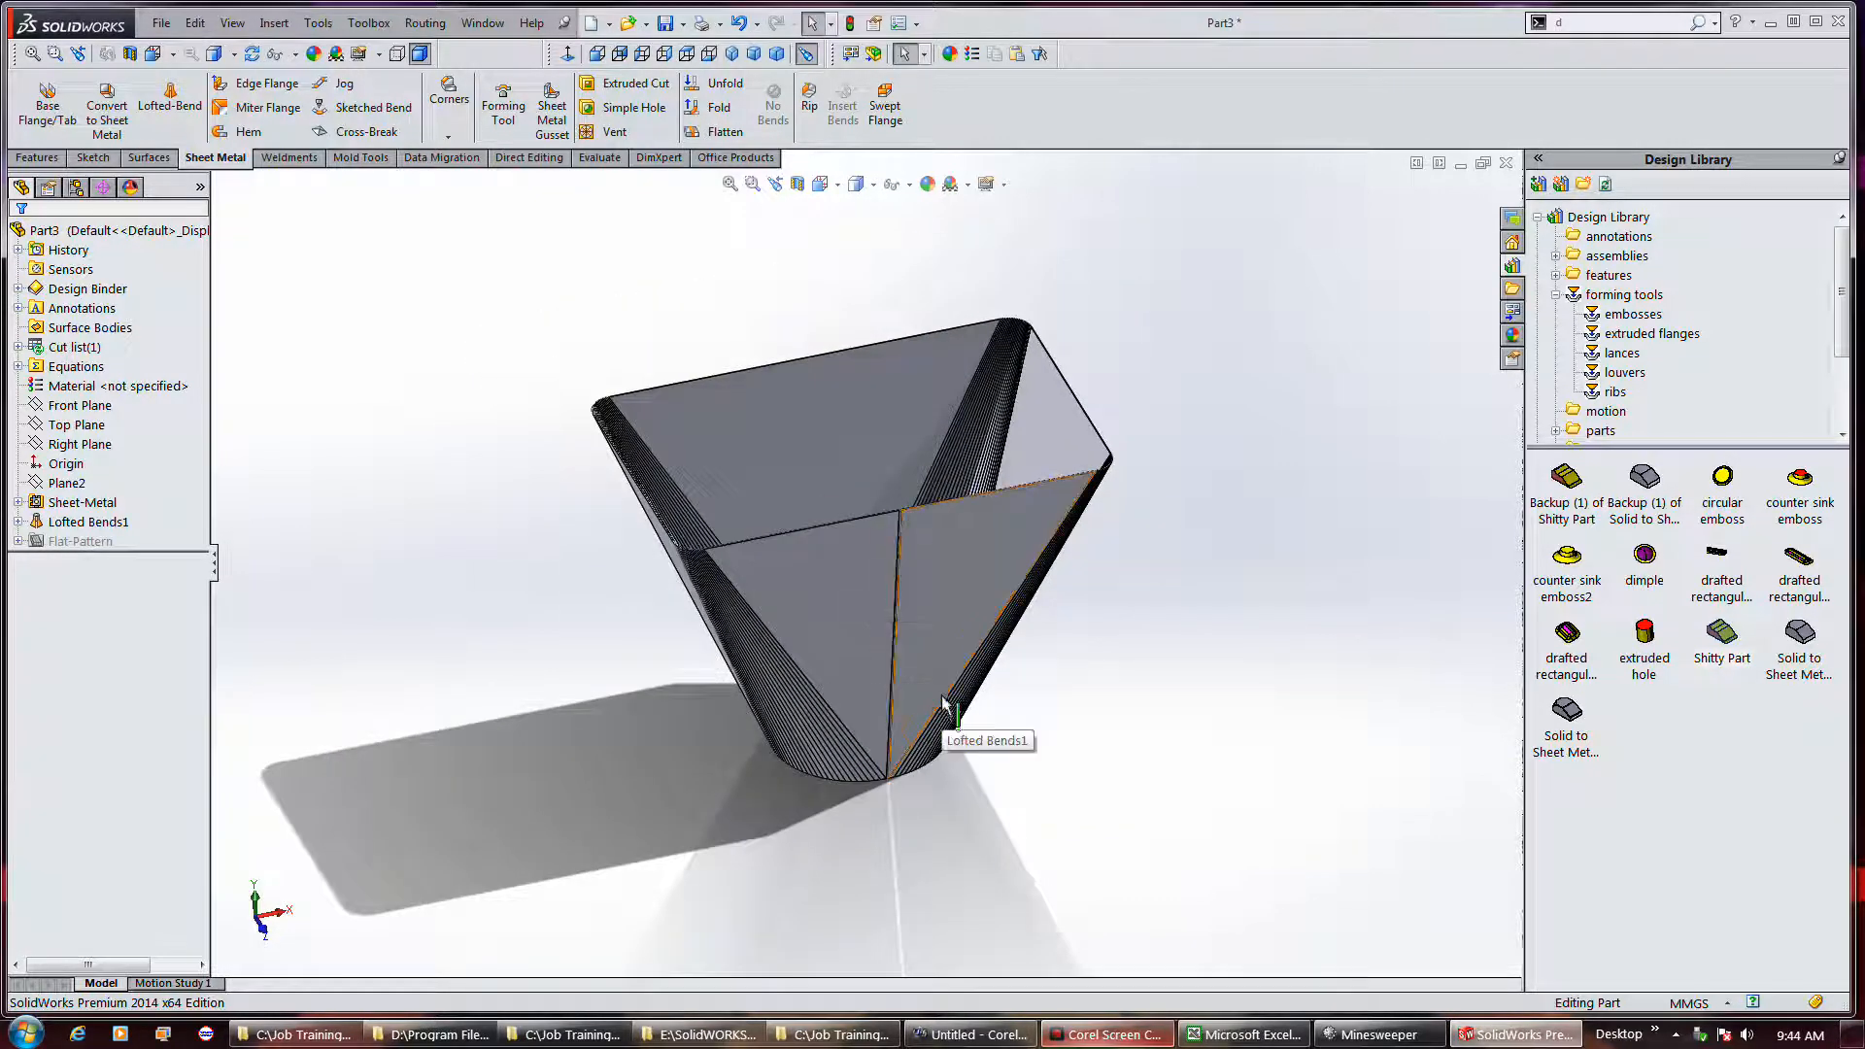
pyautogui.click(721, 131)
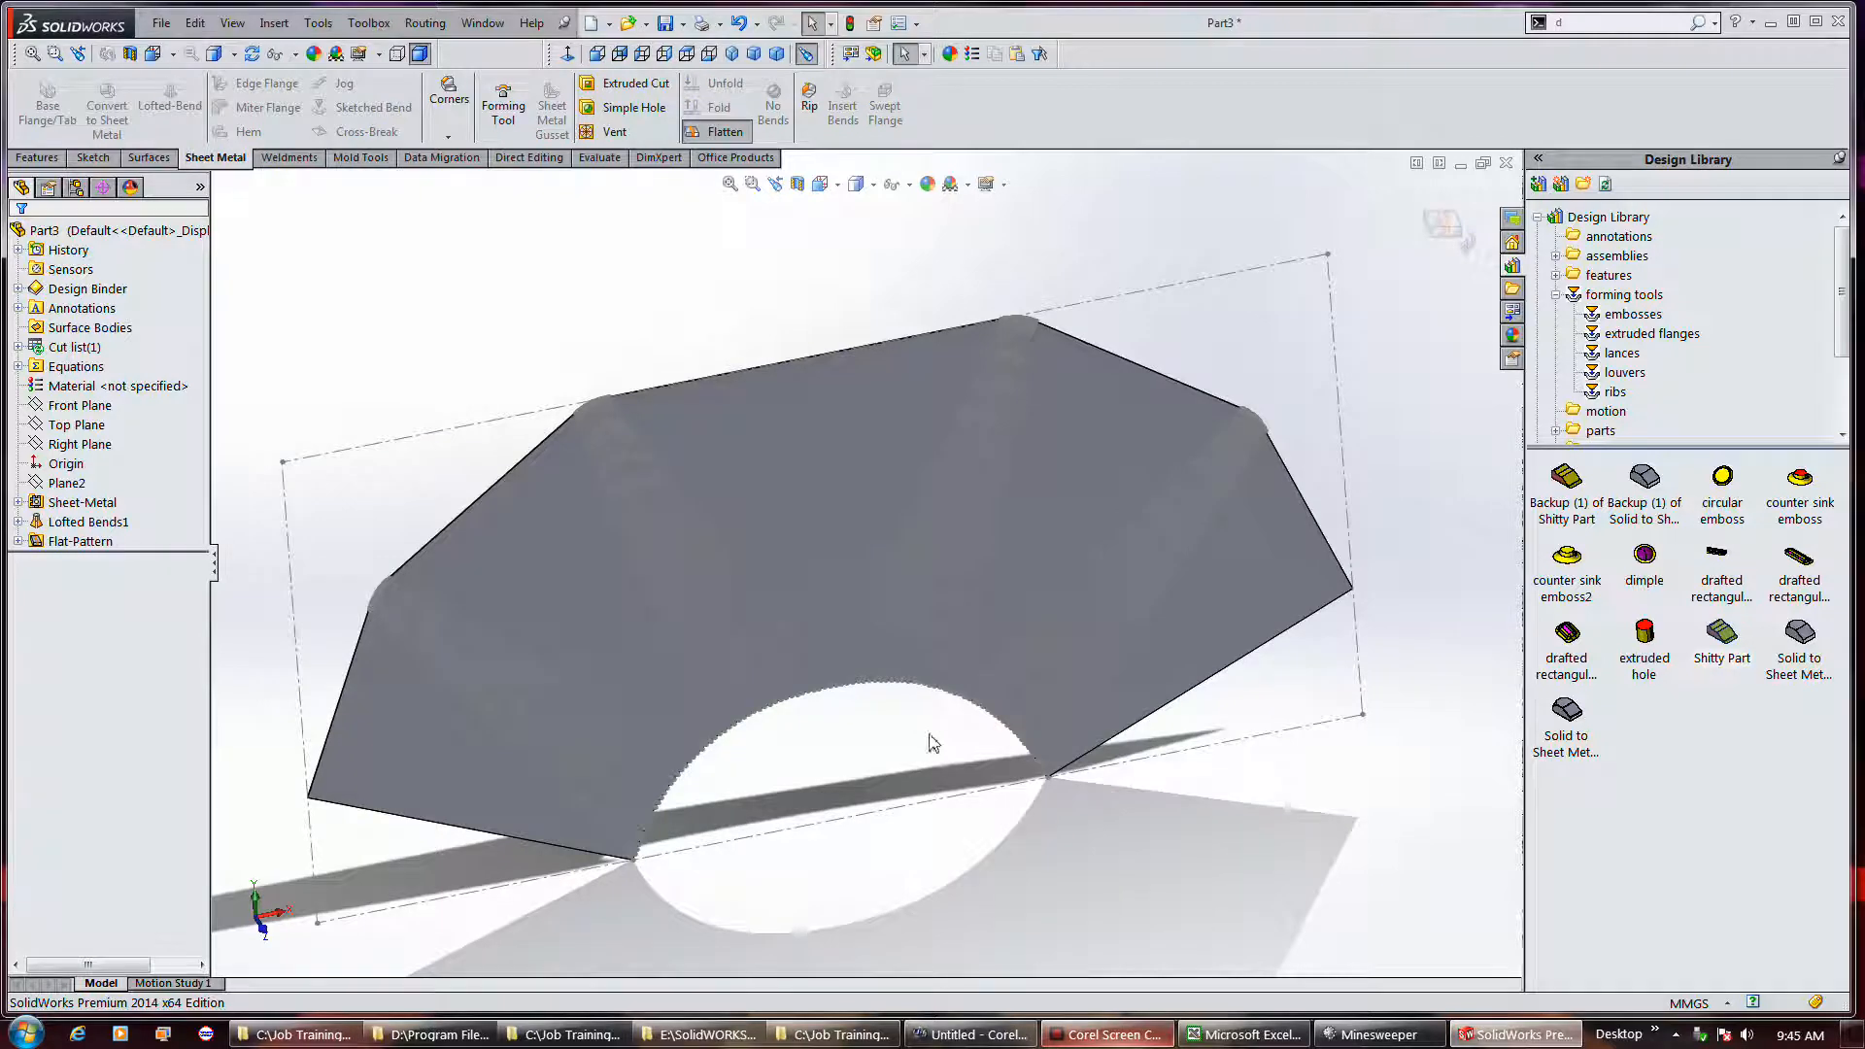
pyautogui.moveTo(898, 734); pyautogui.dragTo(858, 529, button='middle')
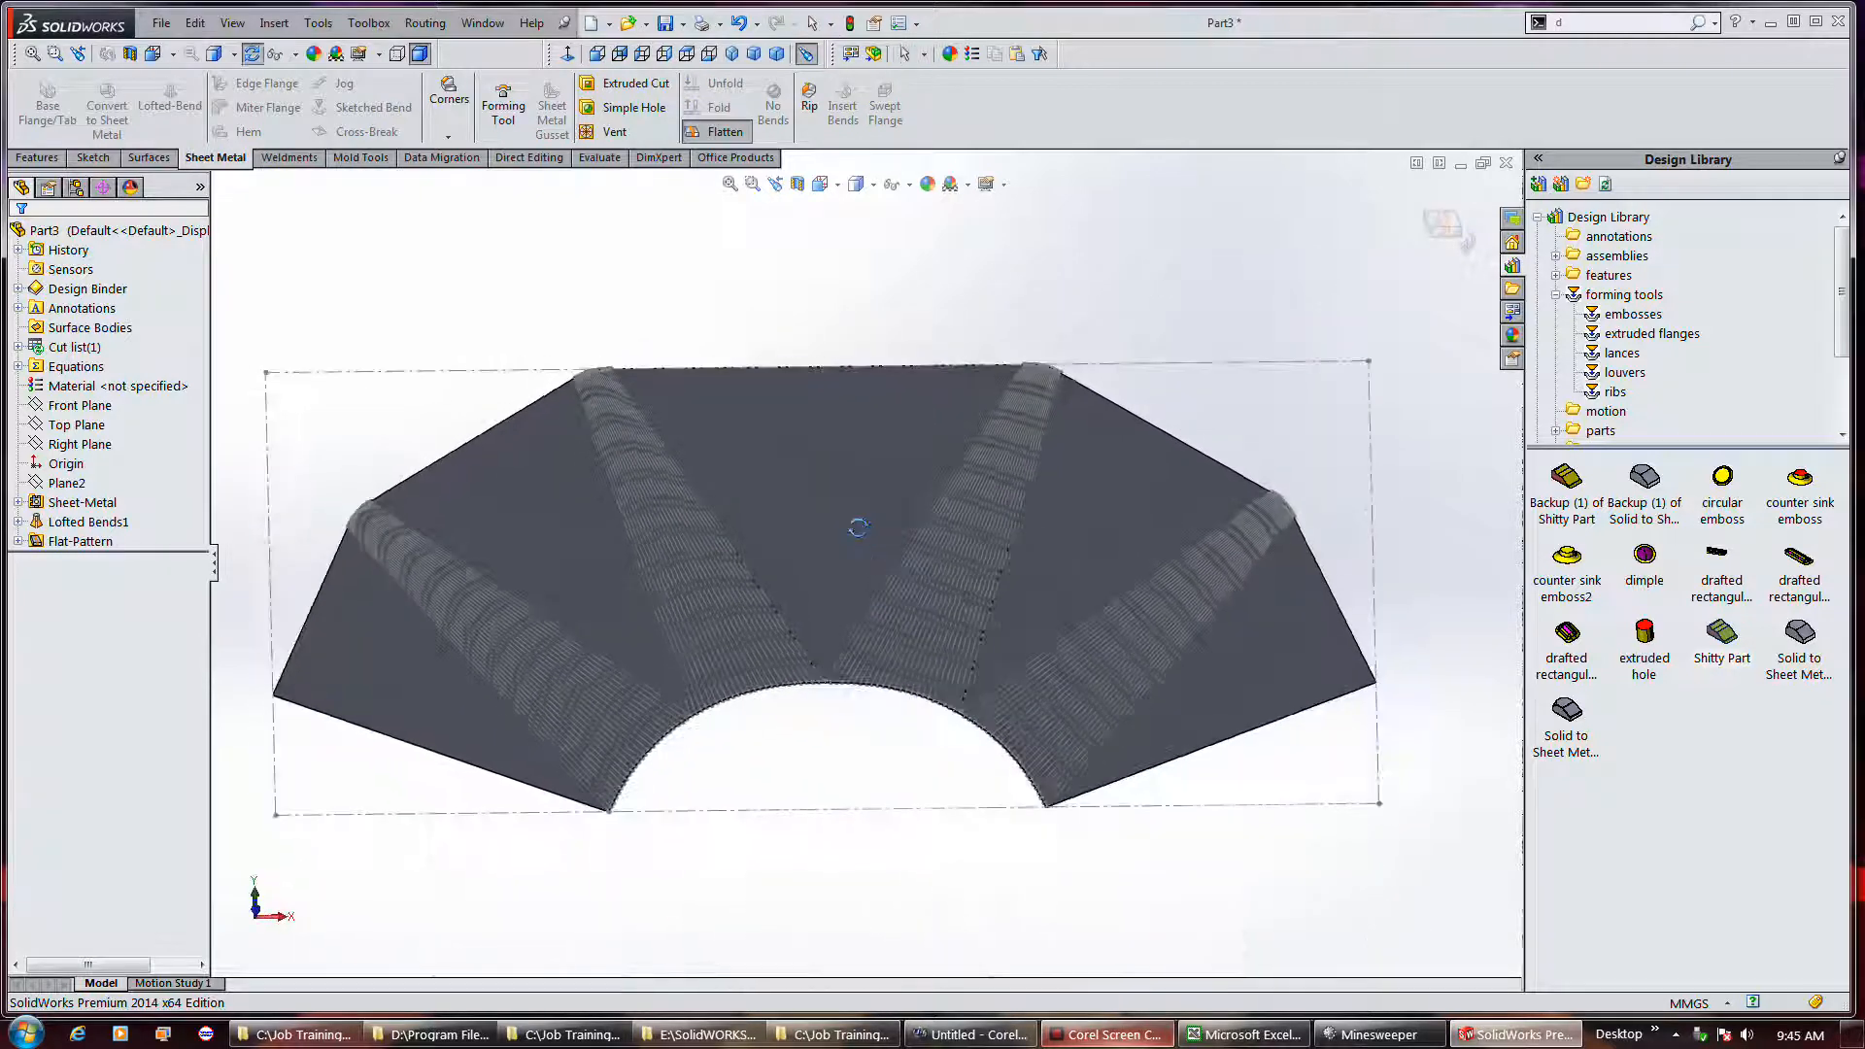
pyautogui.scroll(-3, 730, 751)
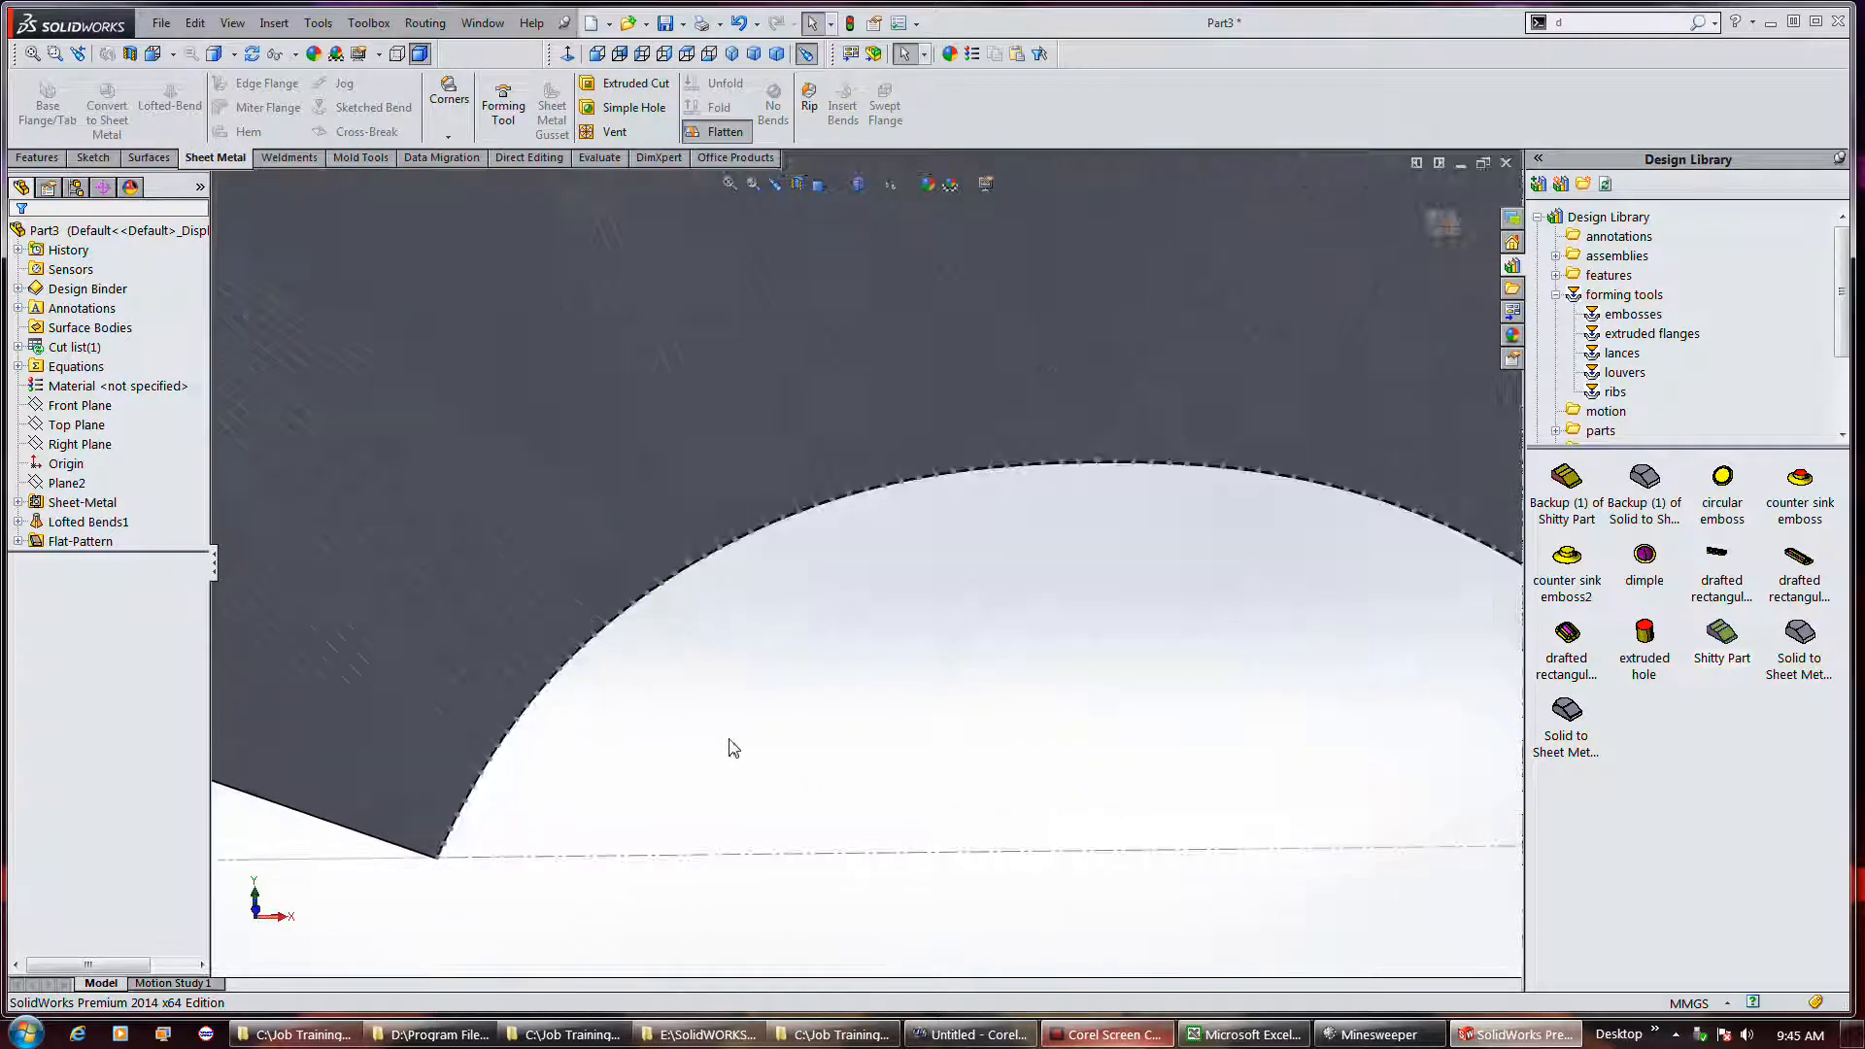
pyautogui.scroll(2, 732, 748)
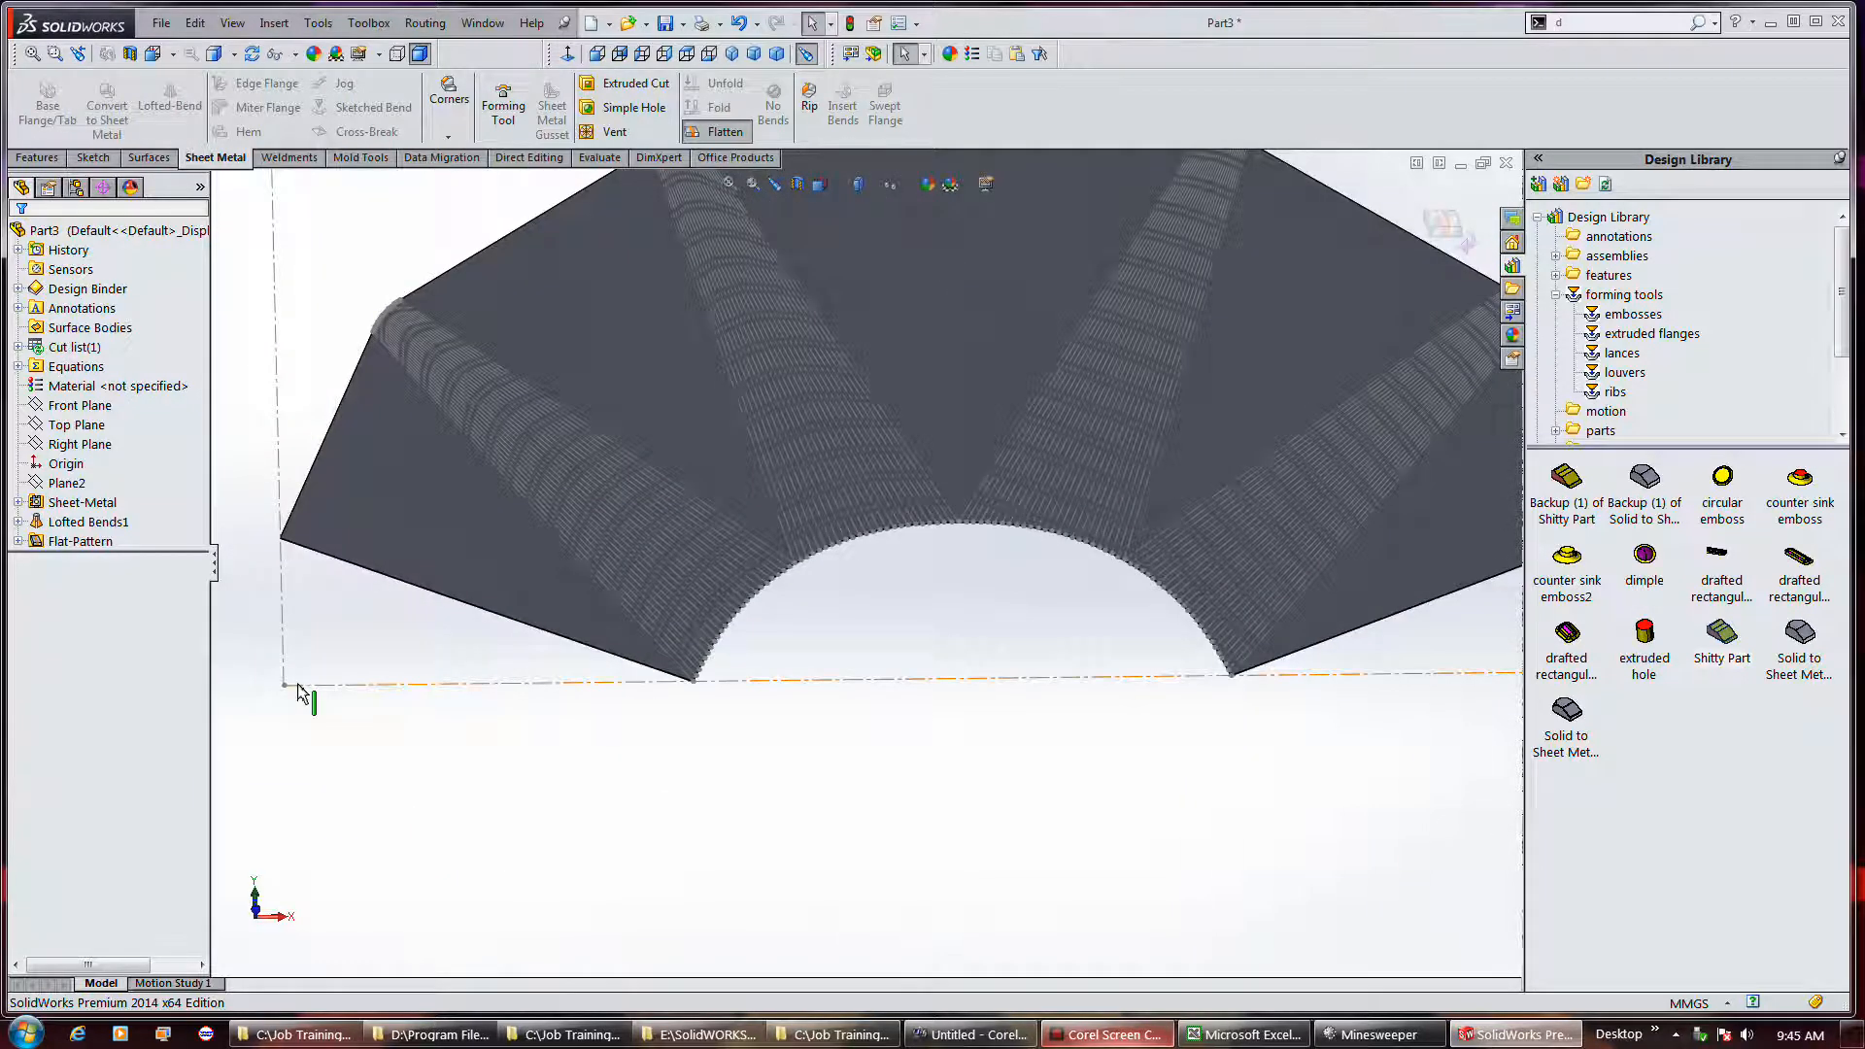
pyautogui.press('f')
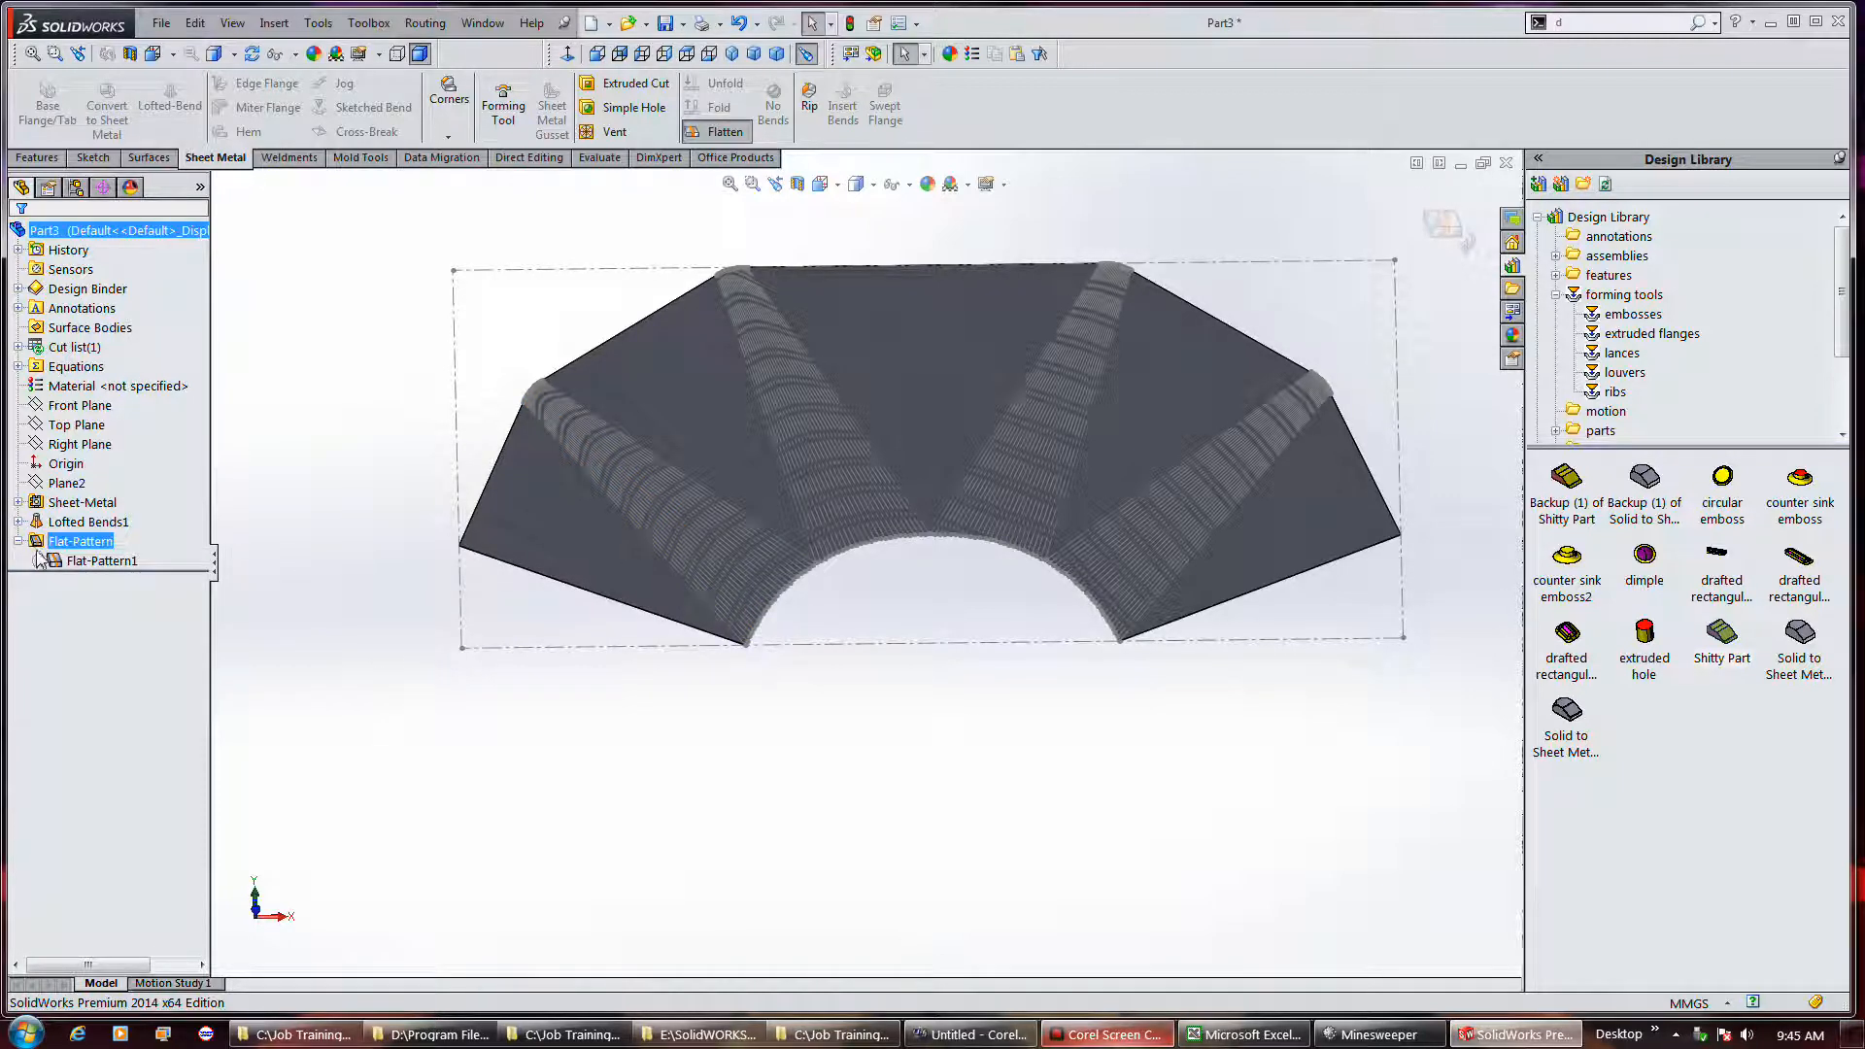
# Expand Flat-Pattern1 and highlight its bounding box sketch to inspect the outline around the flattened sheet
pyautogui.click(19, 541)
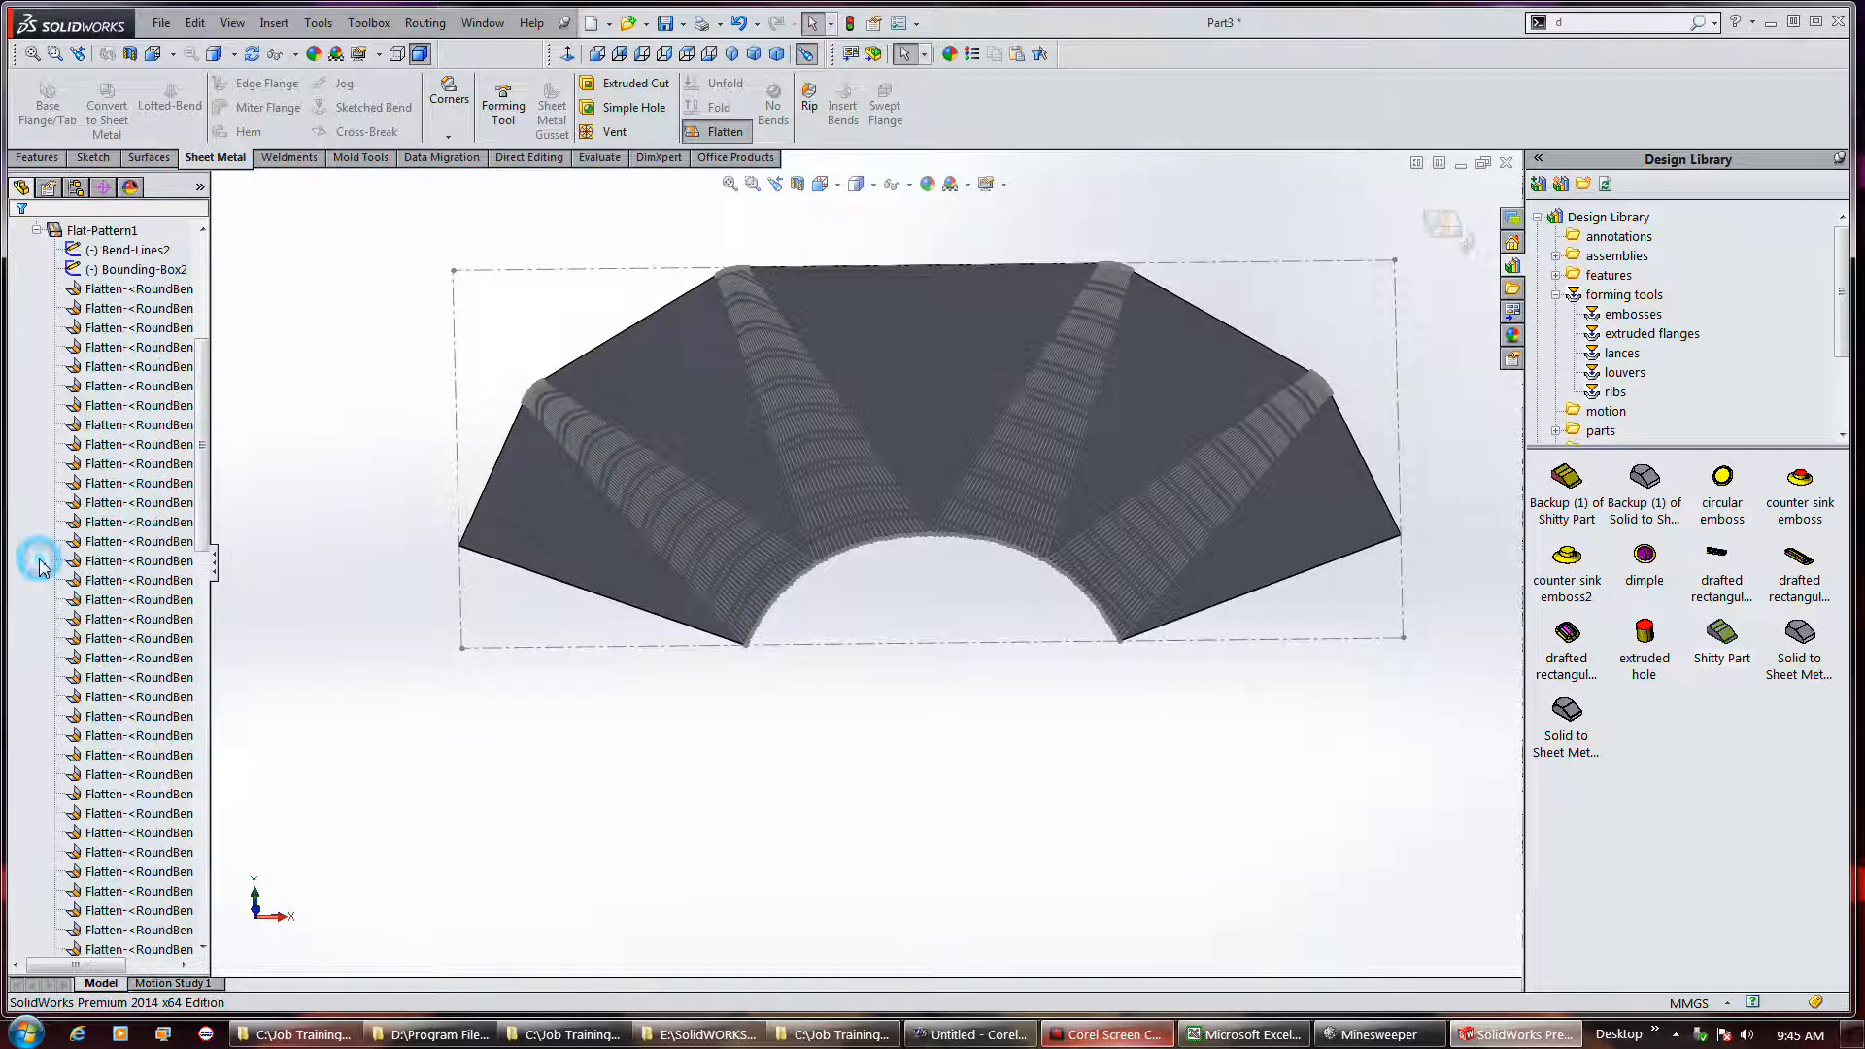
pyautogui.click(138, 271)
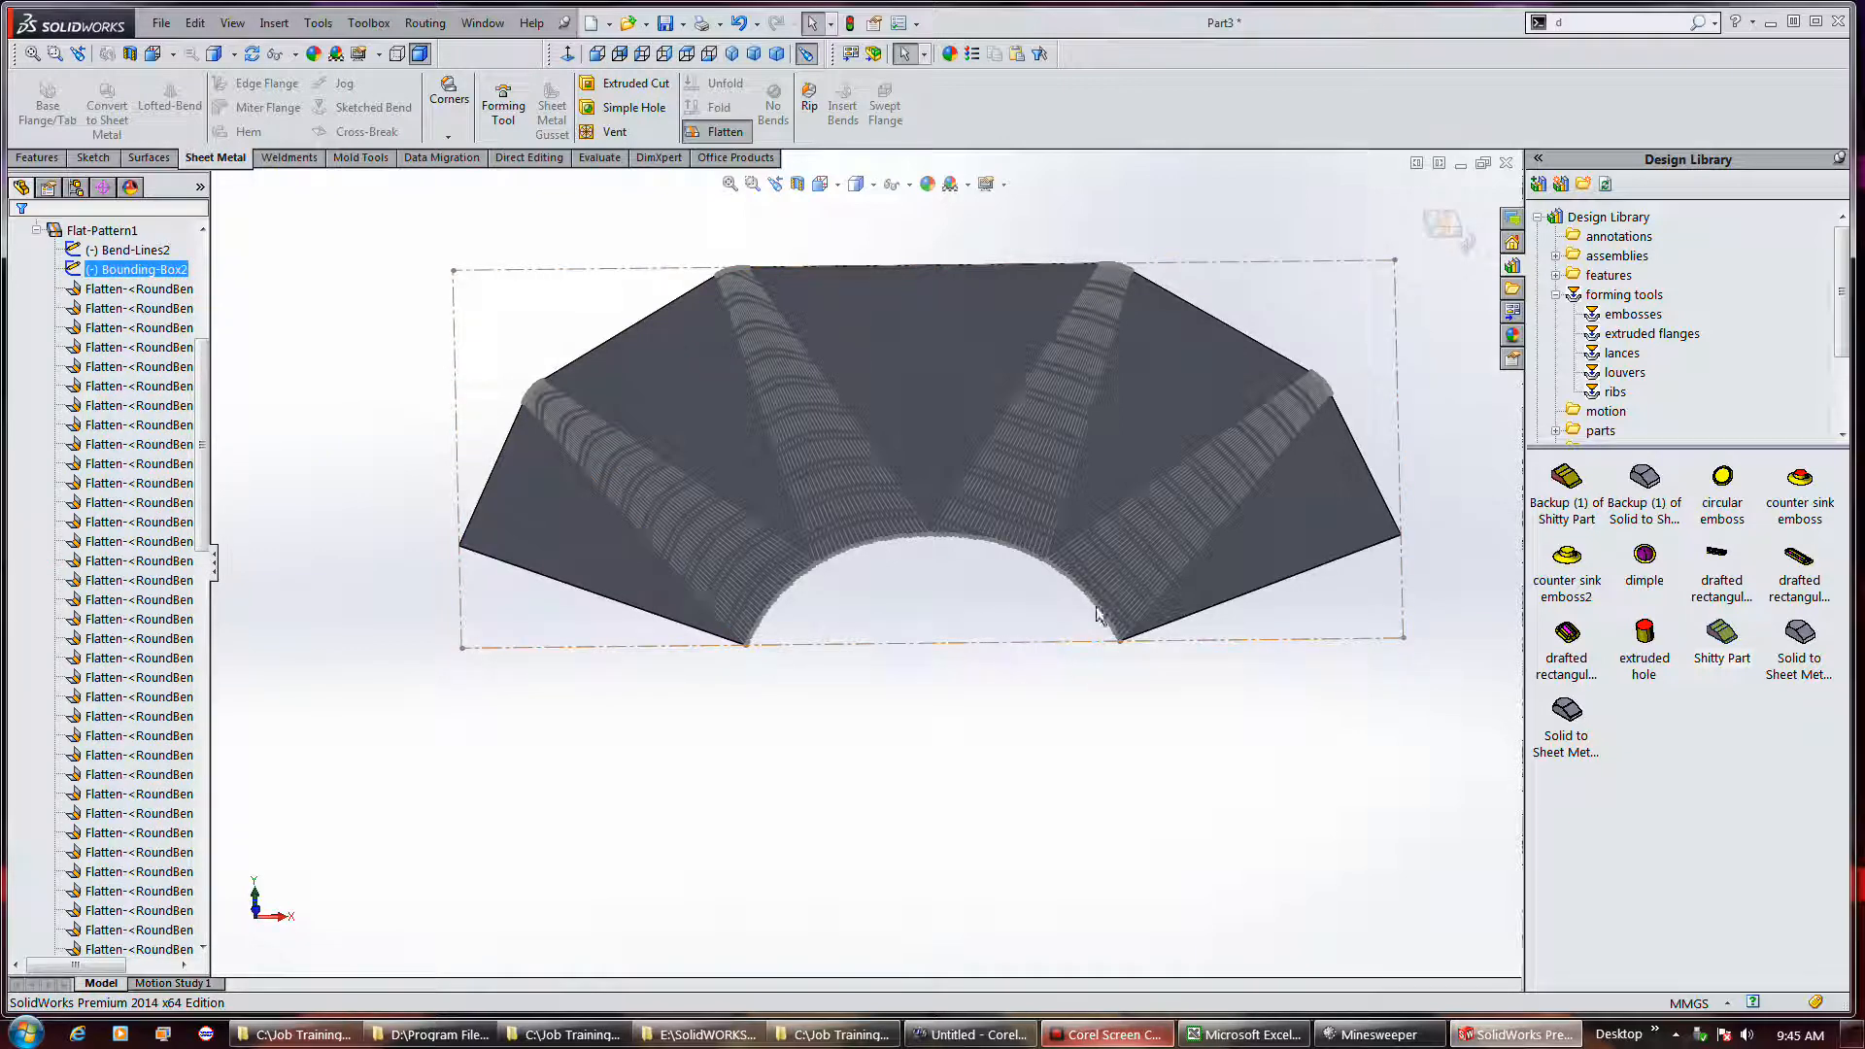
pyautogui.scroll(-3, 1098, 525)
pyautogui.moveTo(1232, 696); pyautogui.dragTo(1248, 743, button='middle')
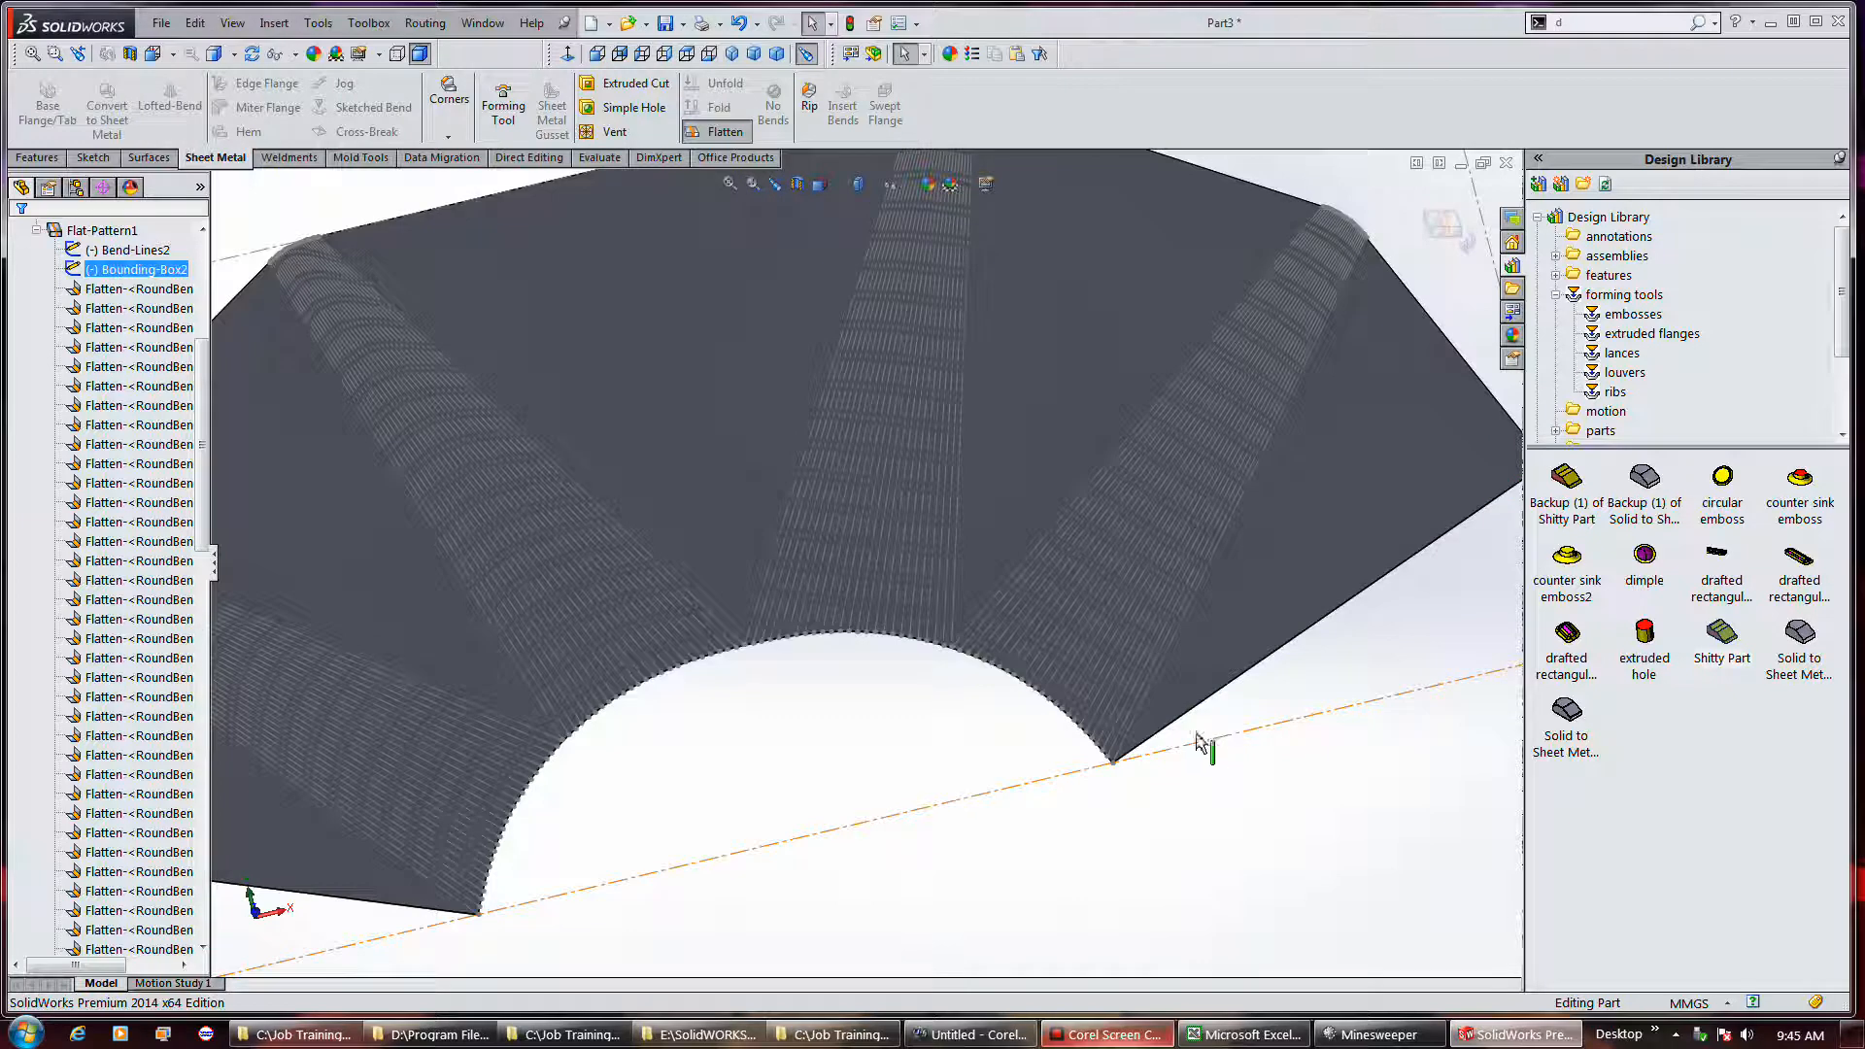
pyautogui.scroll(2, 1134, 578)
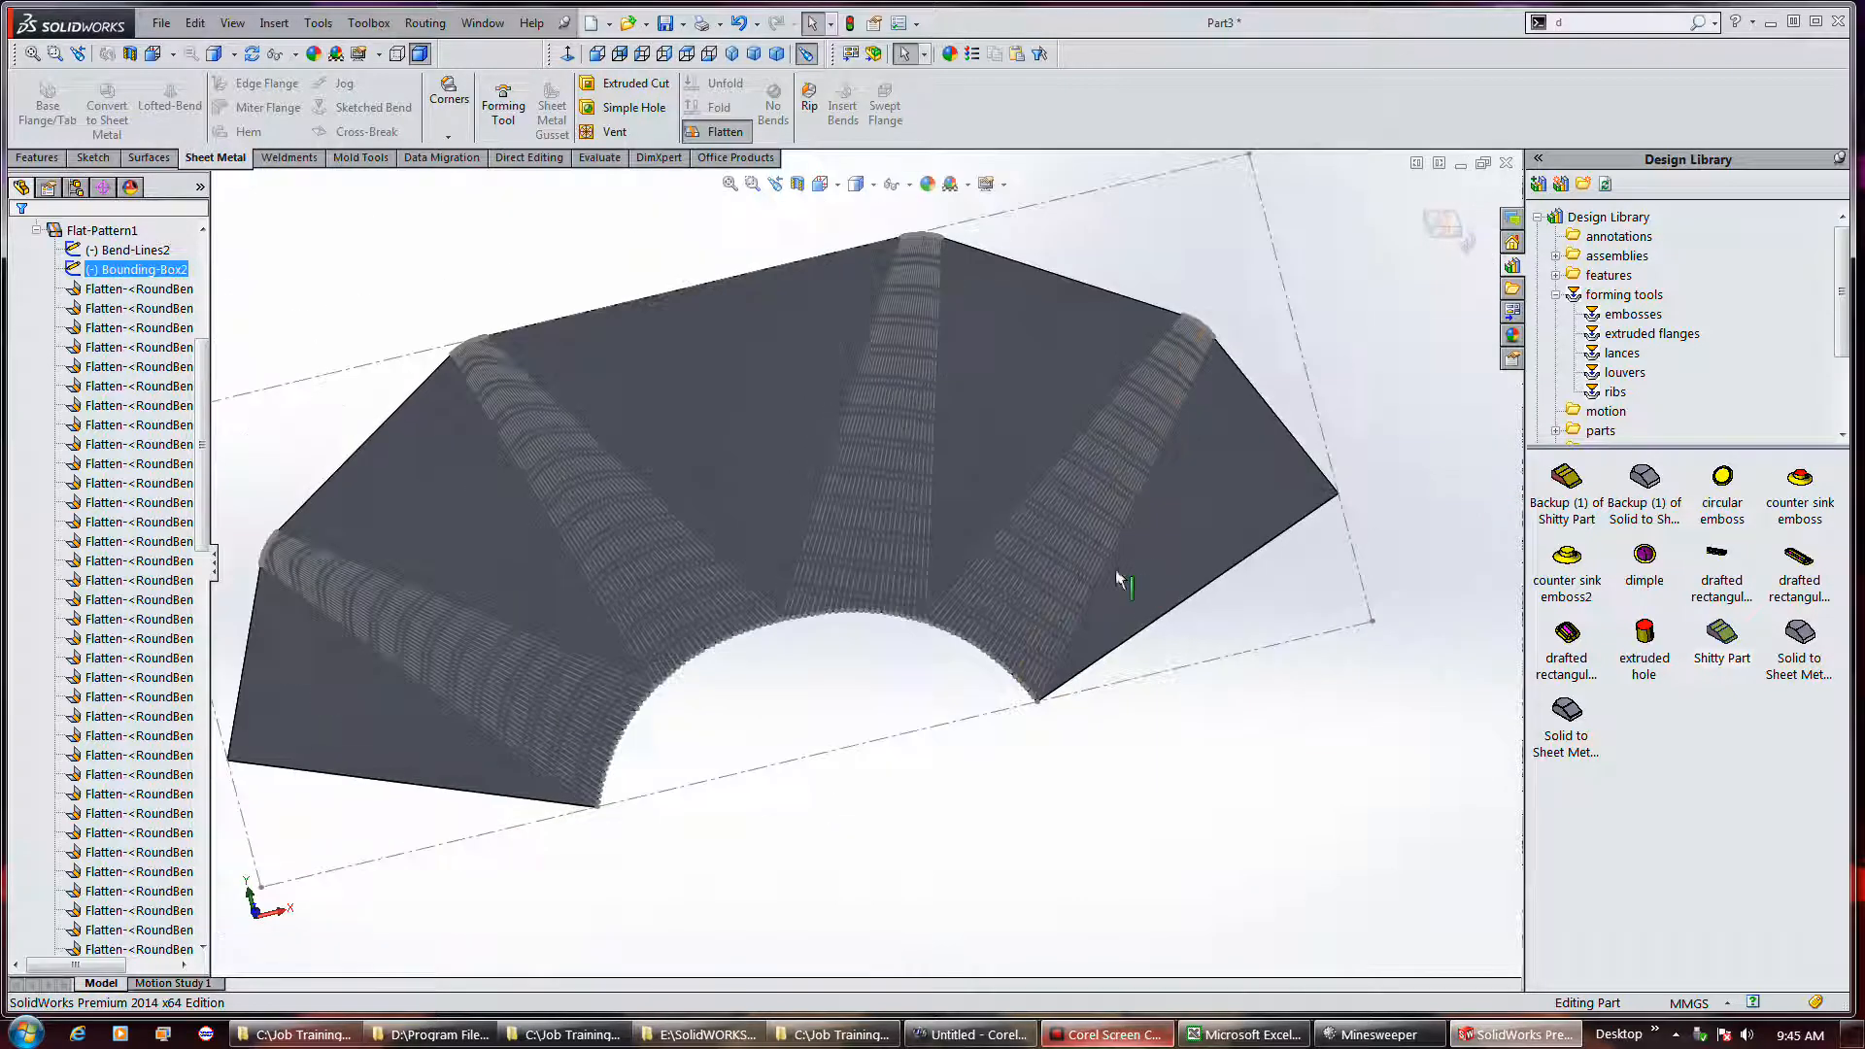
# Return the part to its folded state and save it as "Lofted bend" in the Sheet Metal folder
pyautogui.click(701, 133)
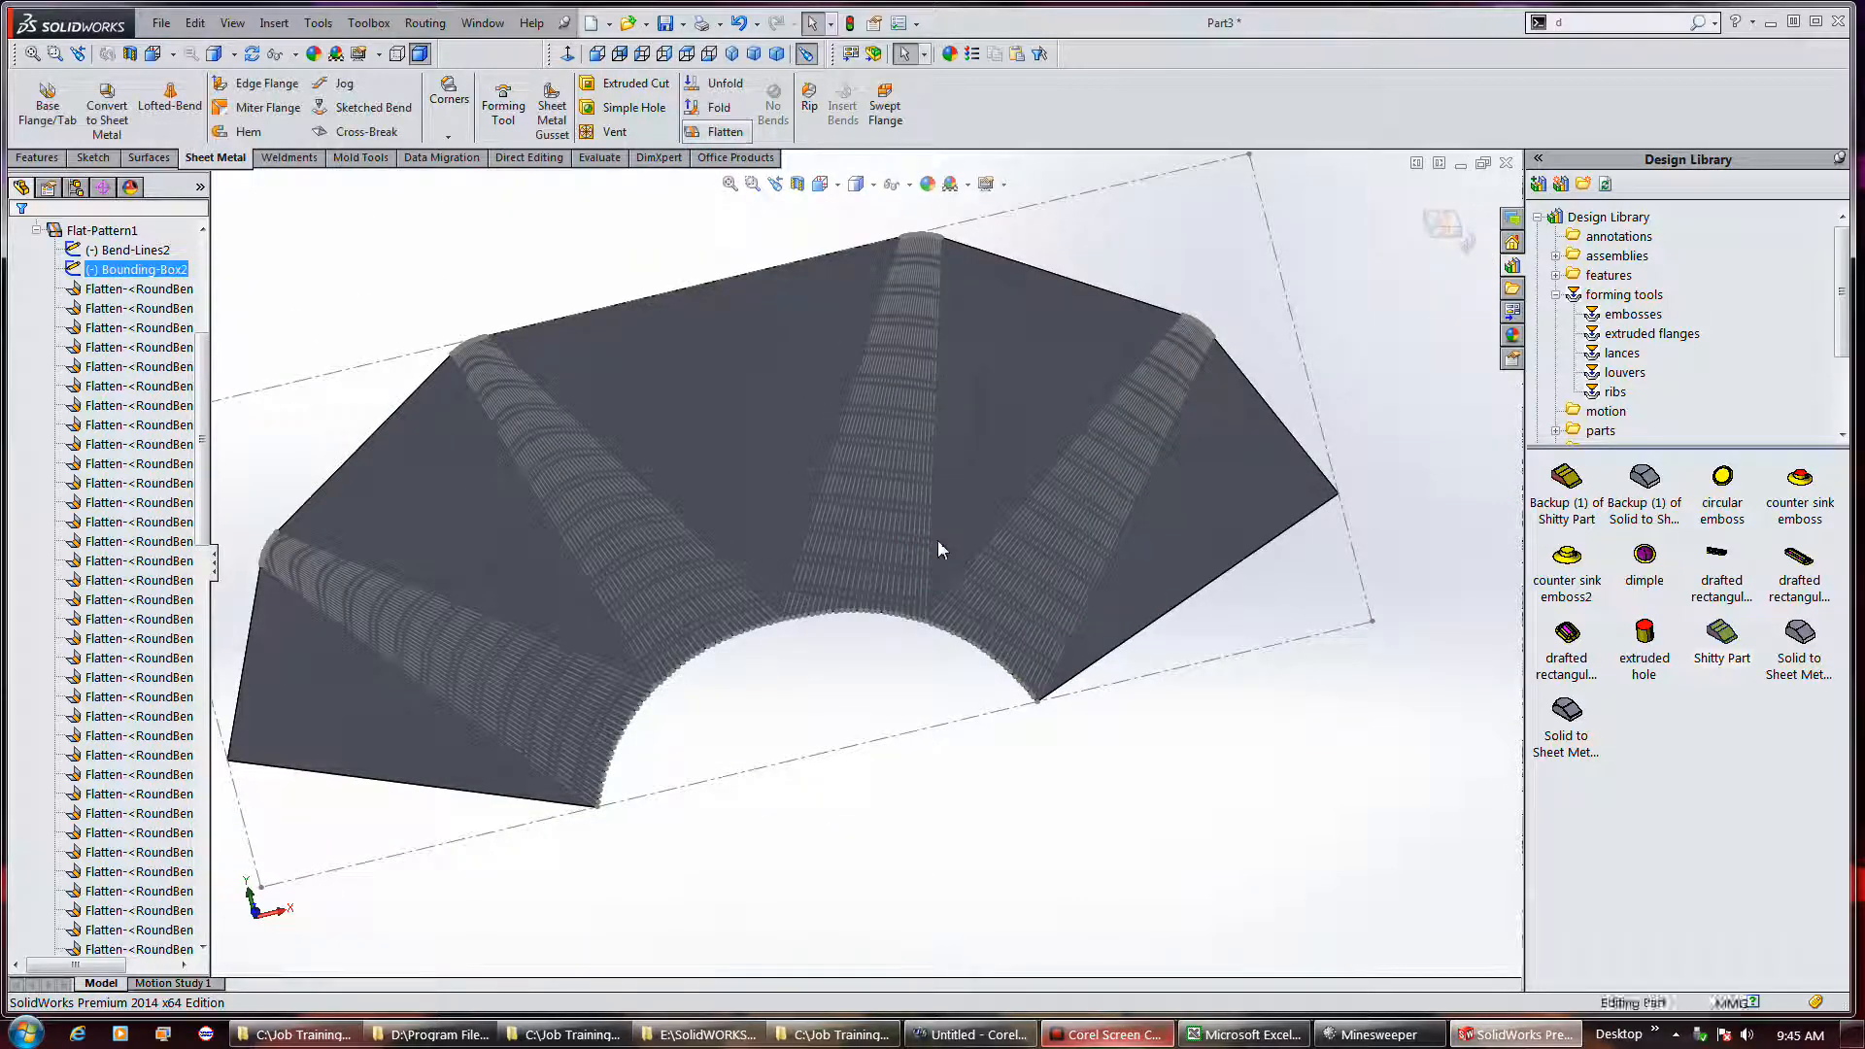
pyautogui.moveTo(991, 446); pyautogui.dragTo(987, 620, button='middle')
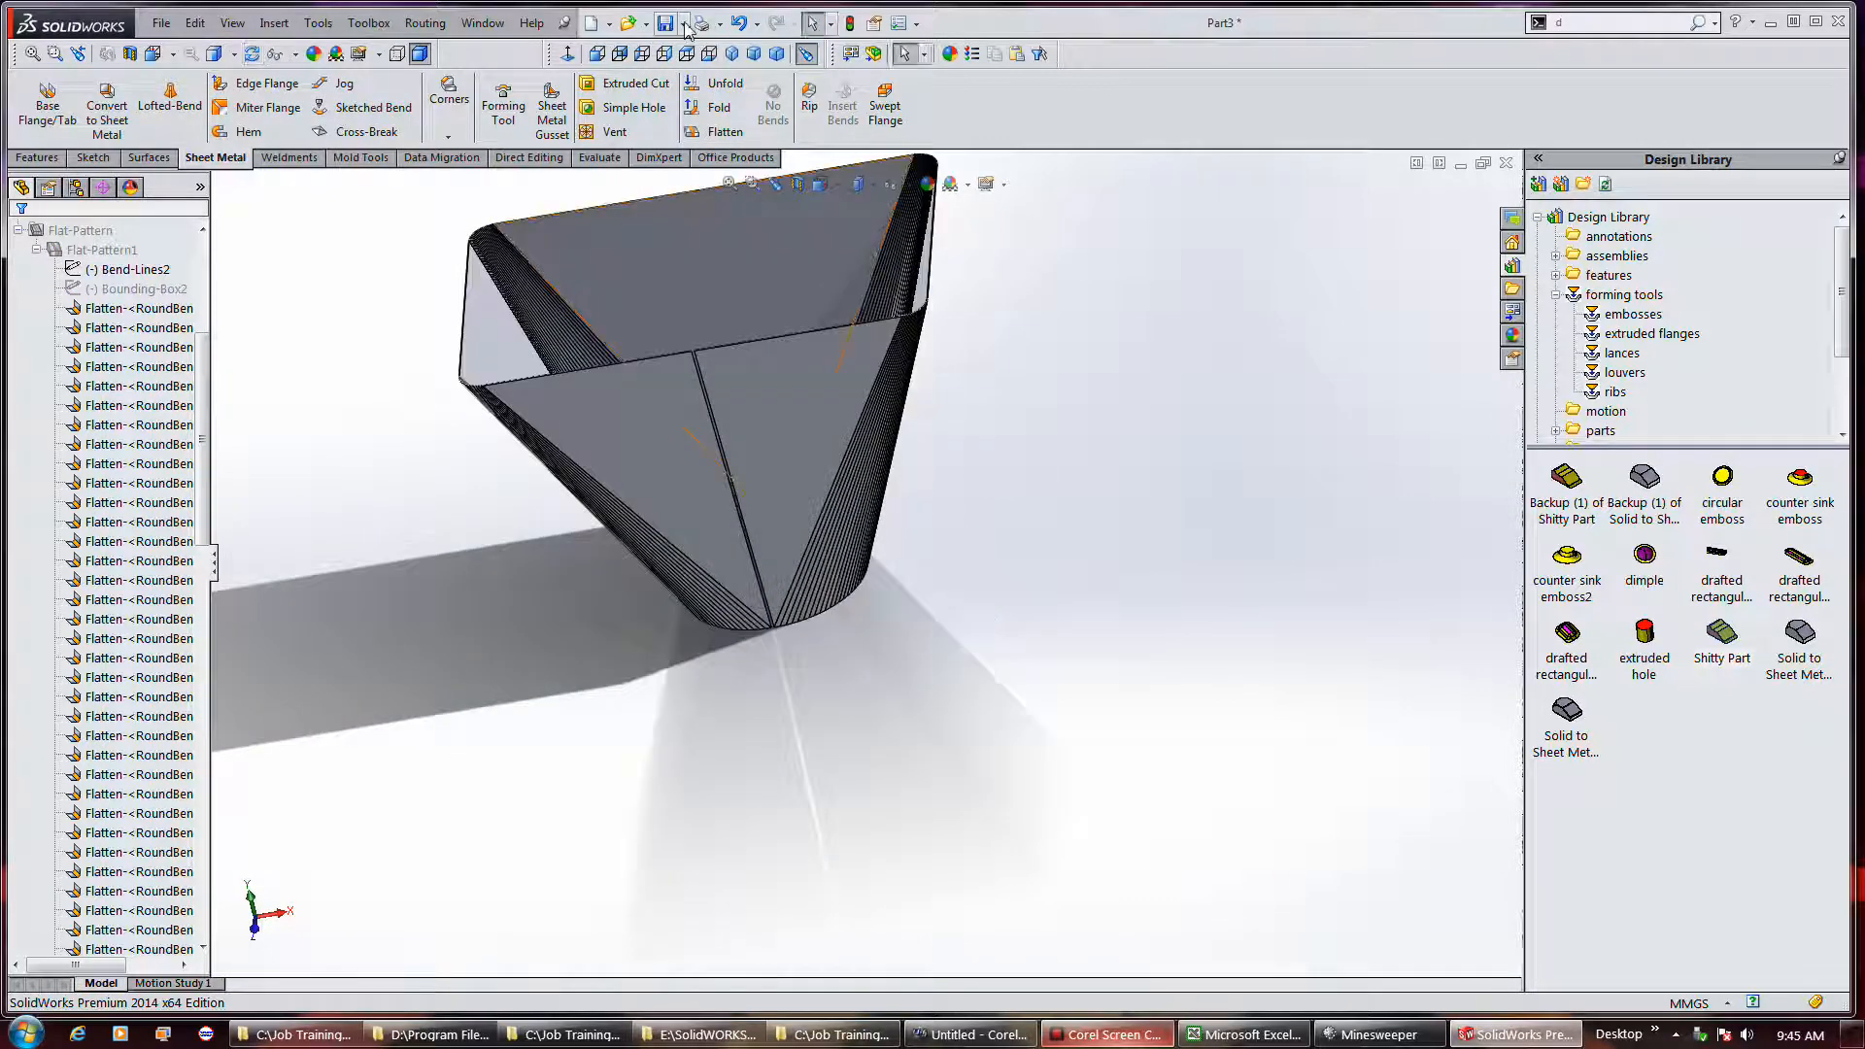
pyautogui.click(666, 25)
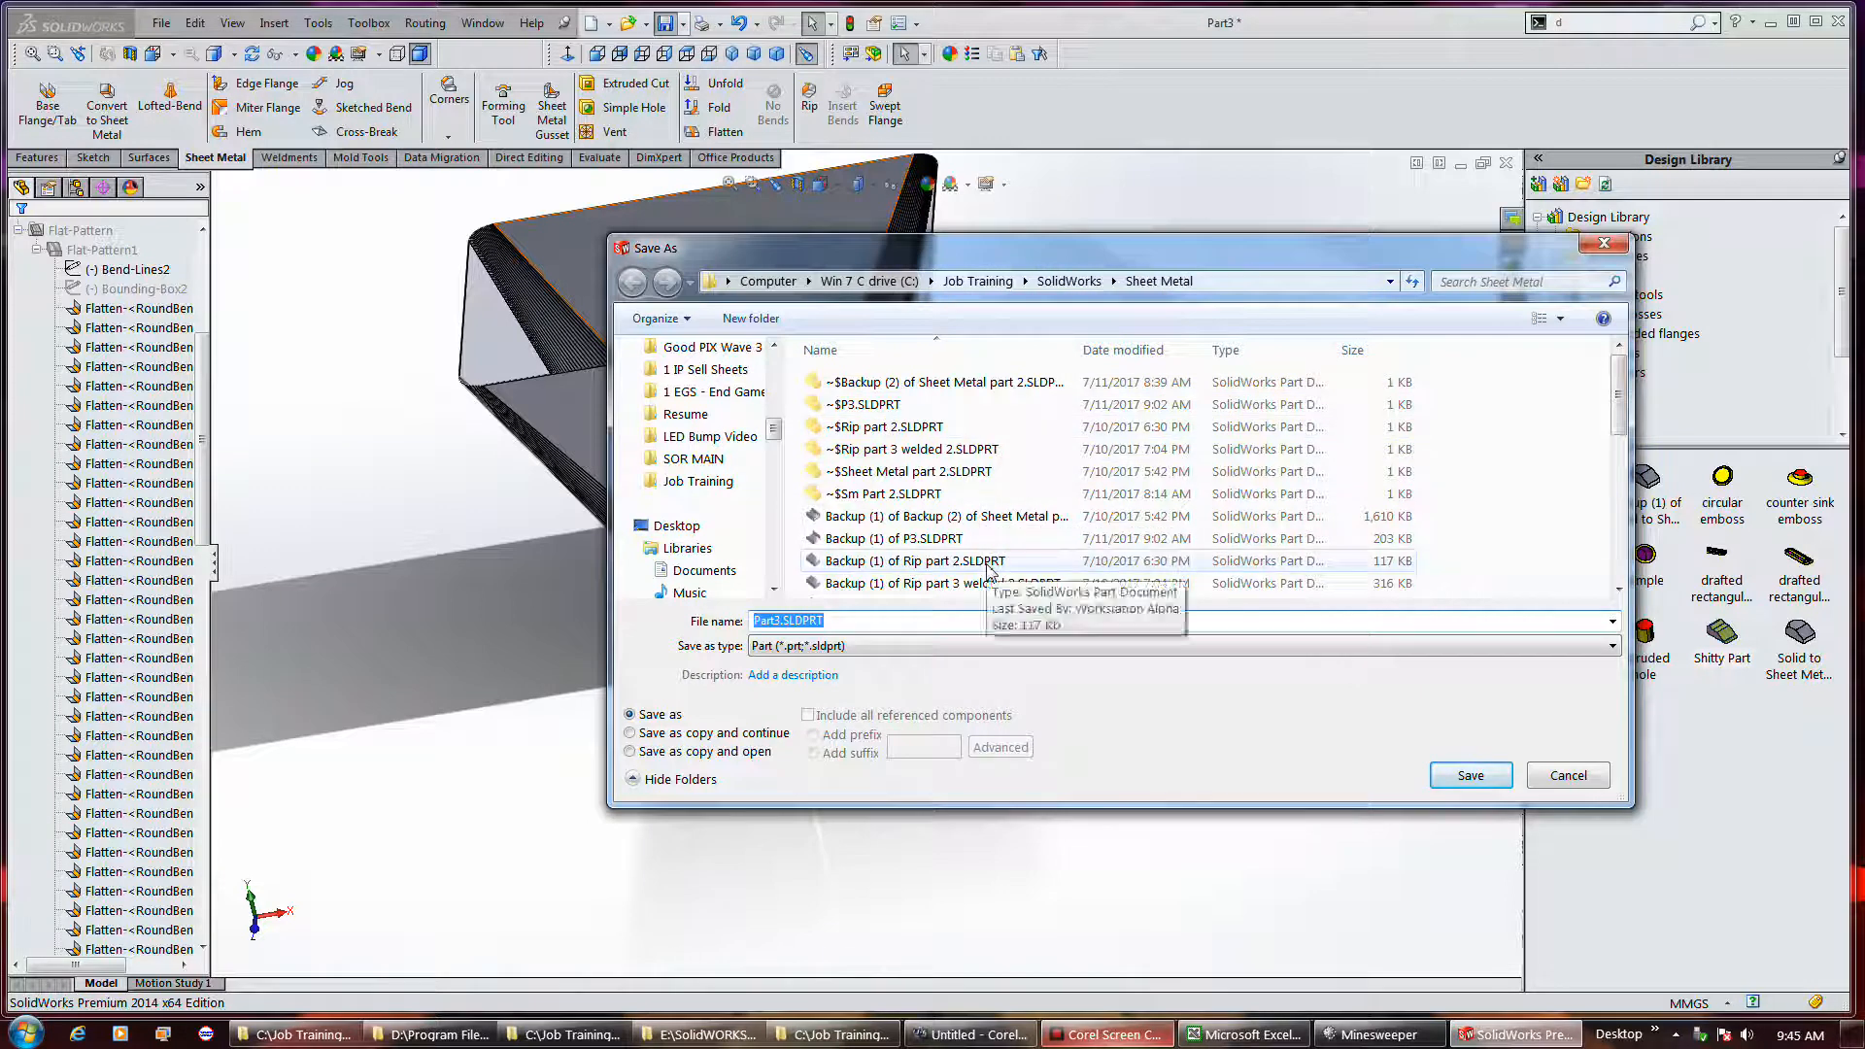
pyautogui.write('Lofte')
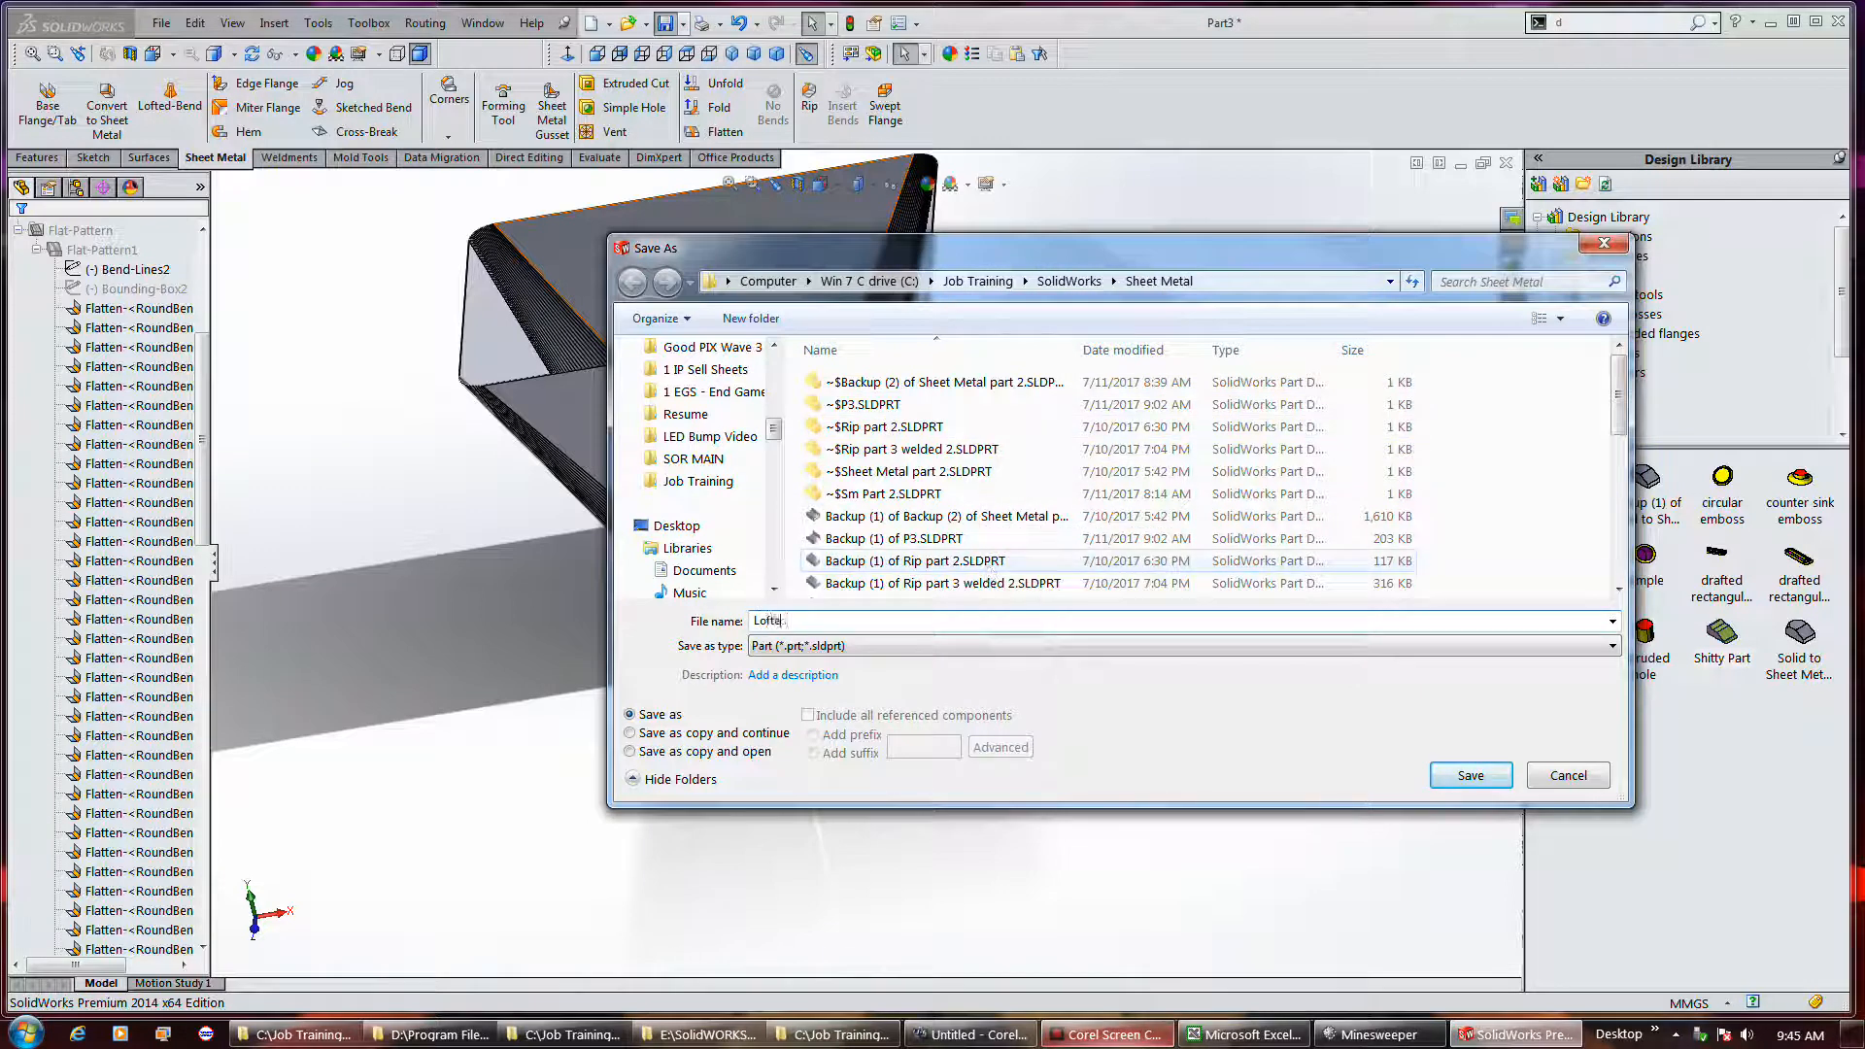
pyautogui.write('d bend')
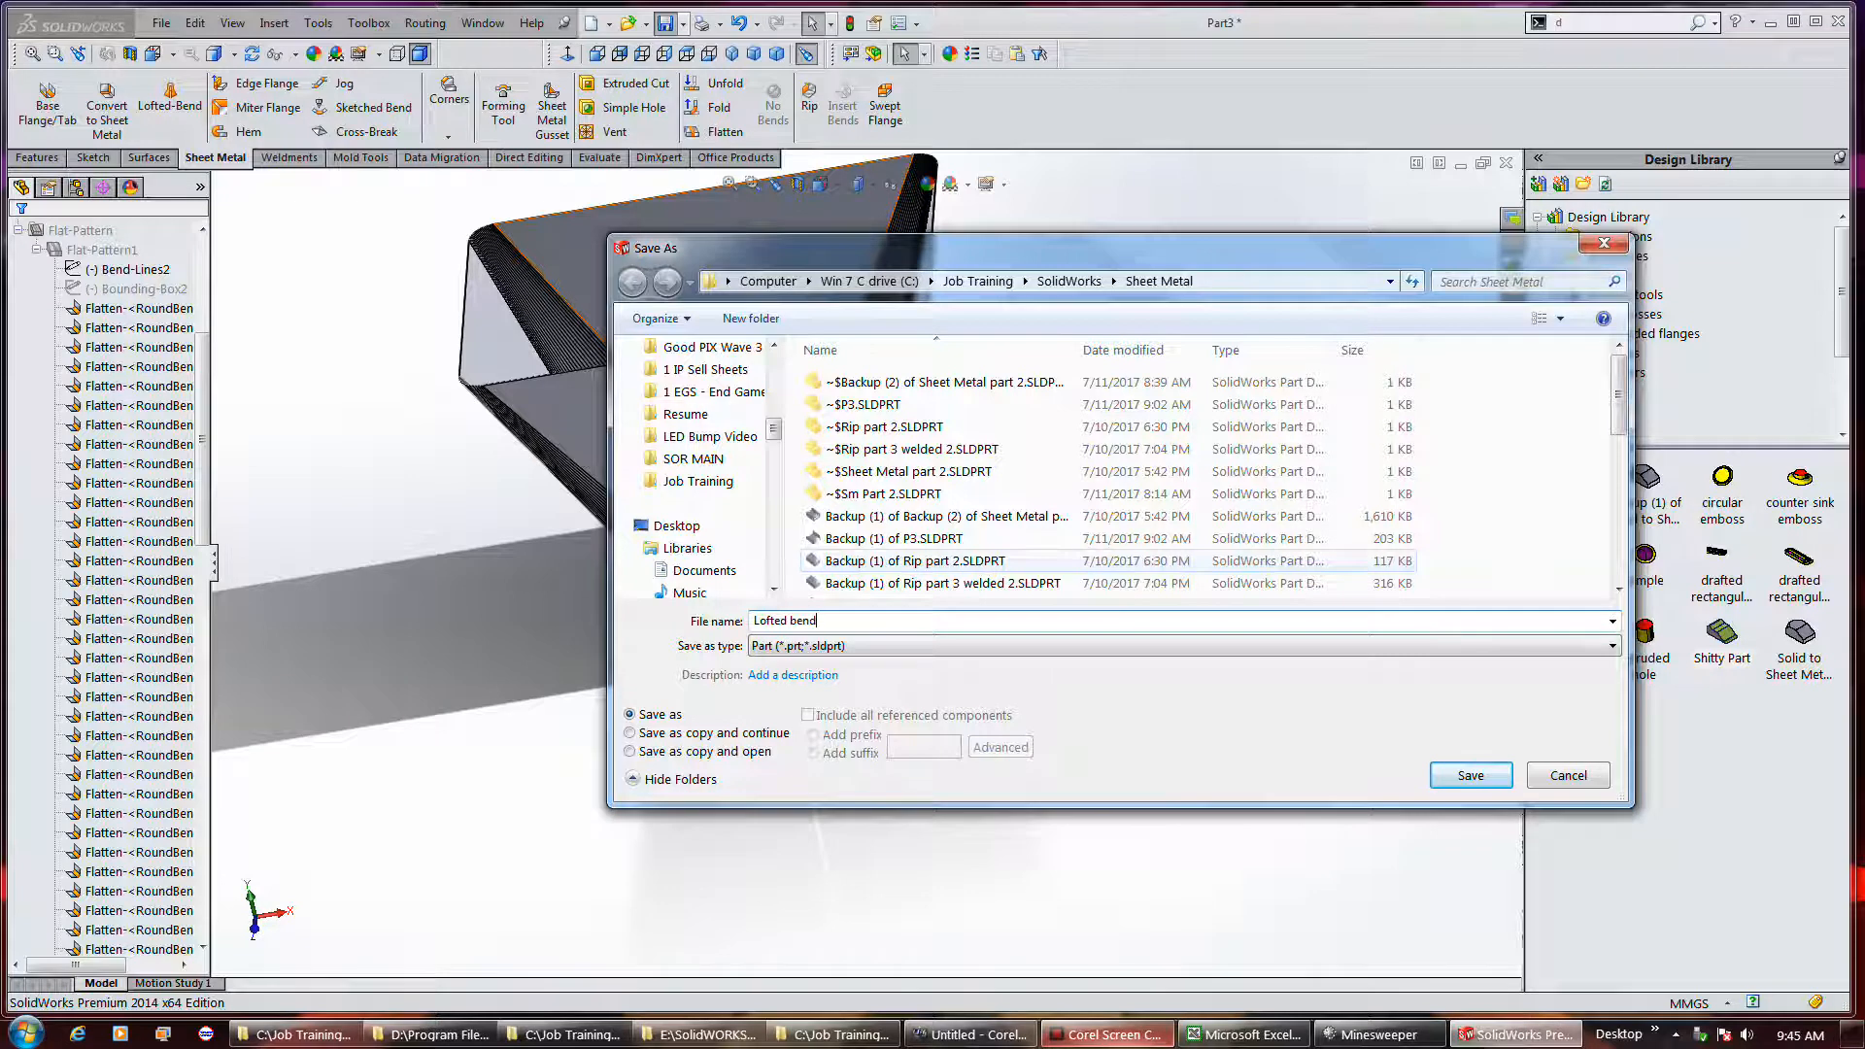
pyautogui.press('Return')
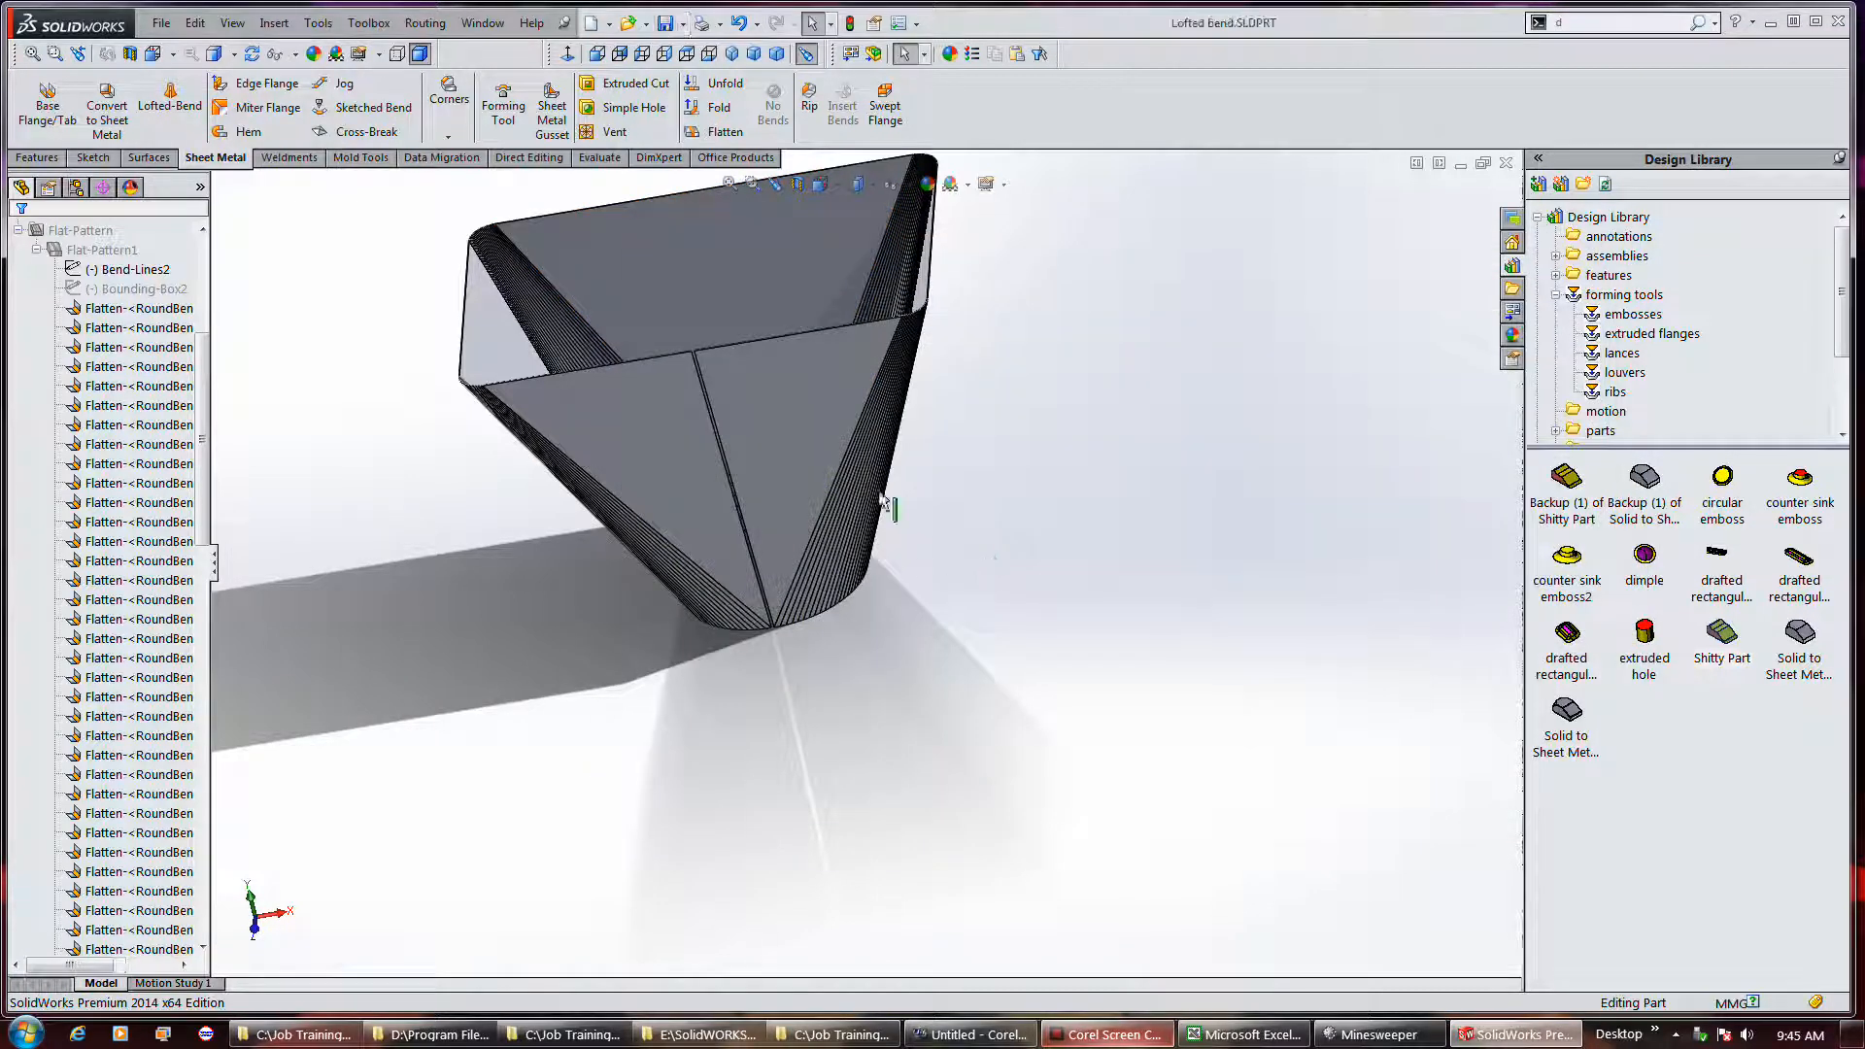
# Edit Lofted Bends1 to use Number of Bends faceting with a facet value of 3
pyautogui.click(18, 232)
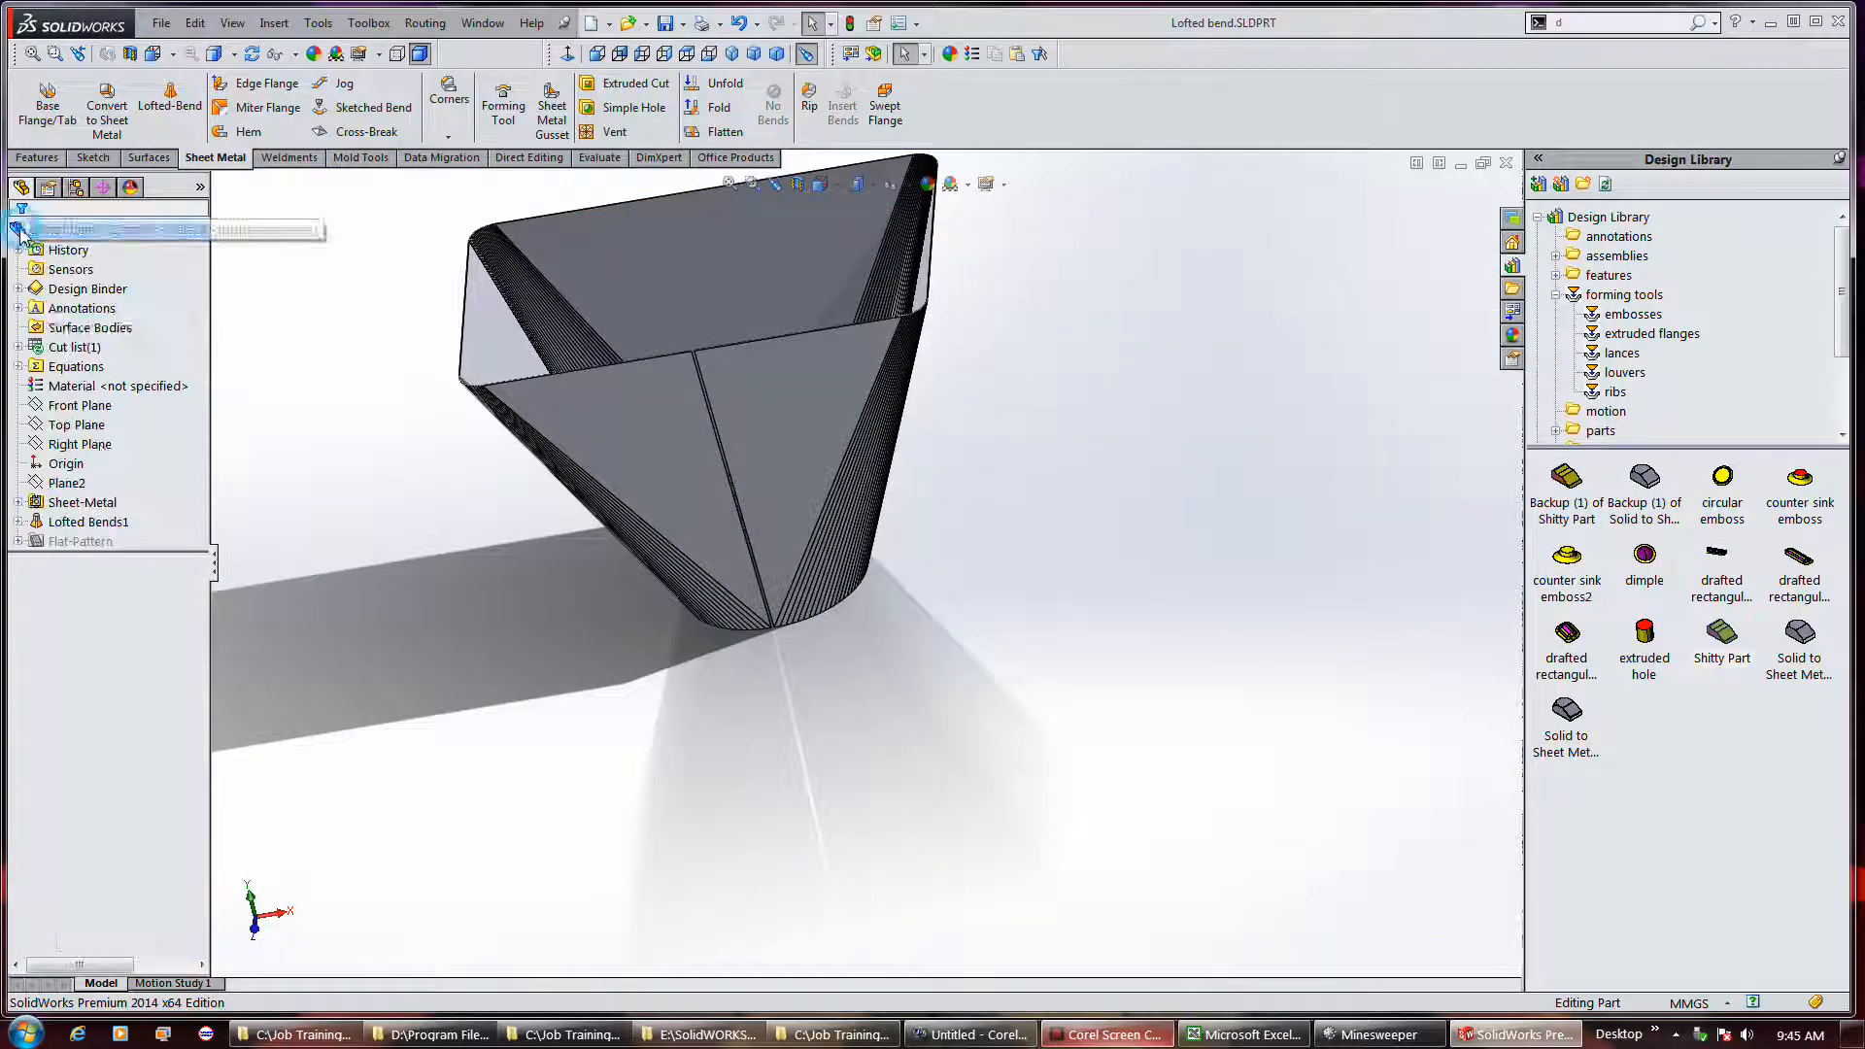
pyautogui.click(88, 523)
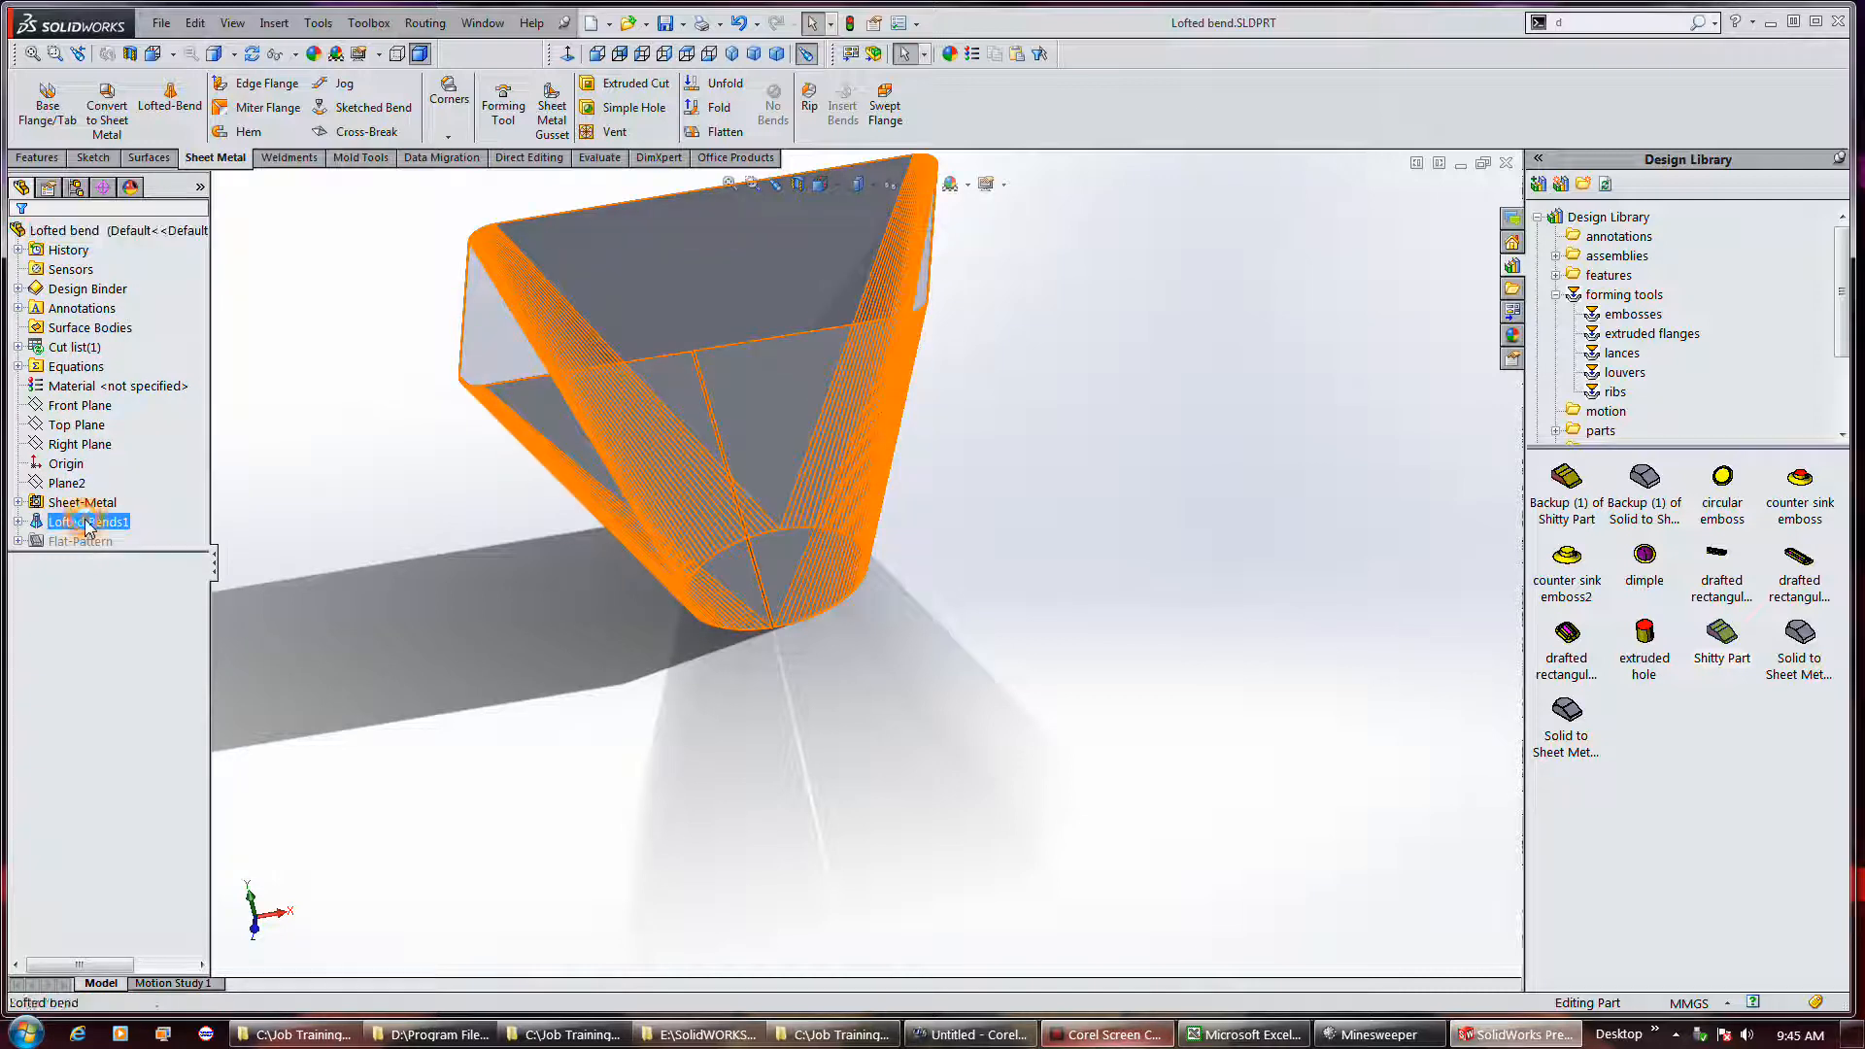
pyautogui.rightClick(88, 524)
pyautogui.click(113, 474)
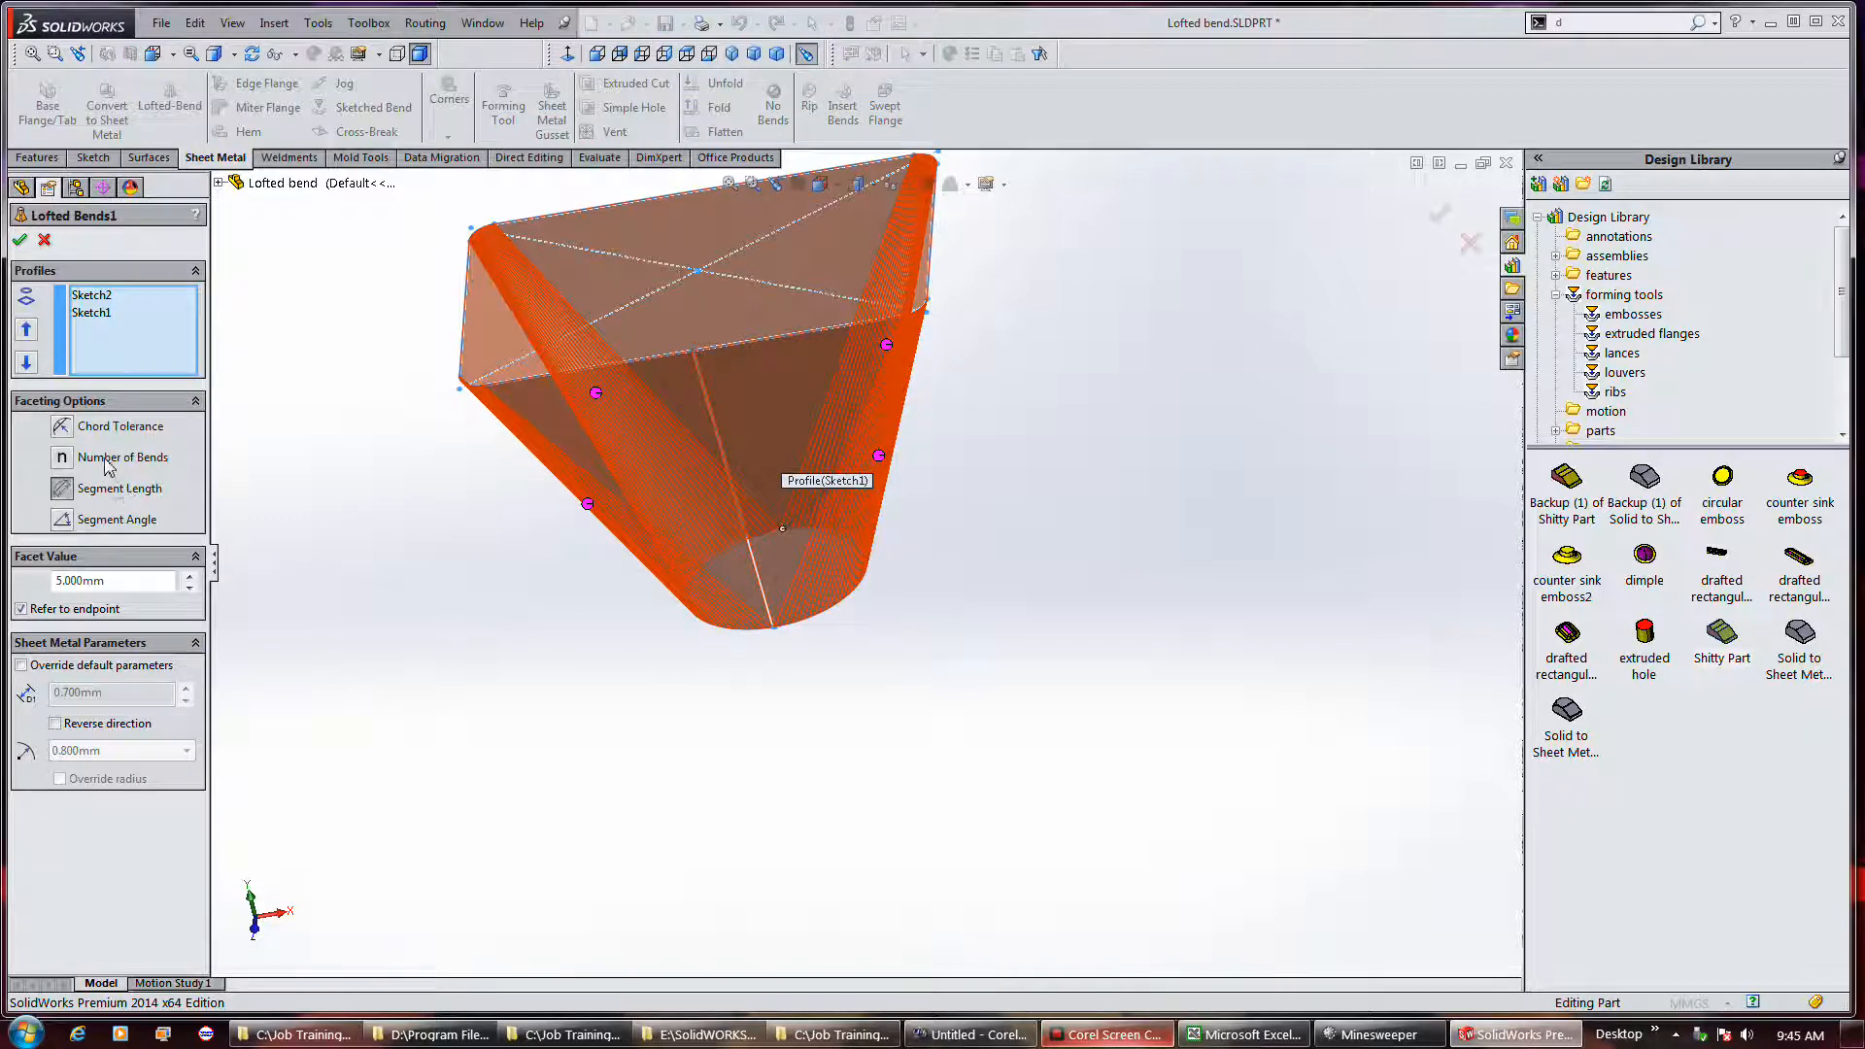
pyautogui.click(108, 468)
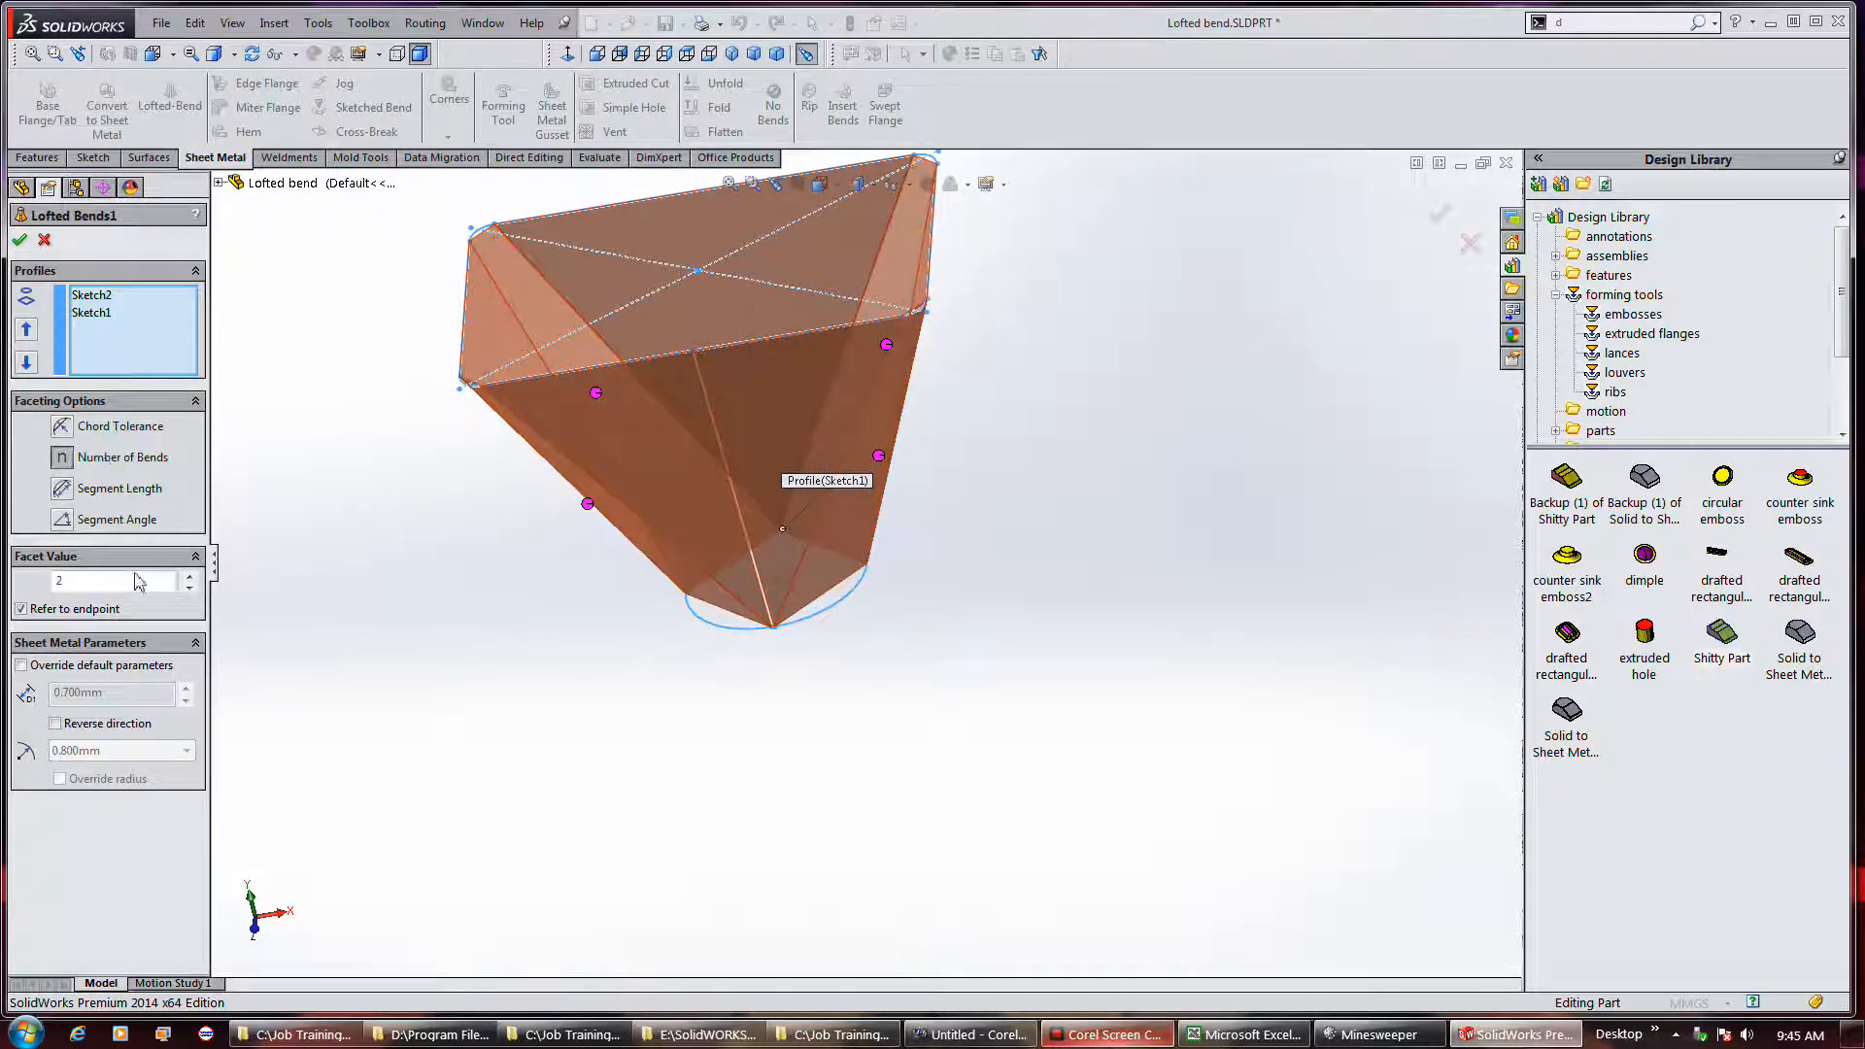
pyautogui.click(187, 576)
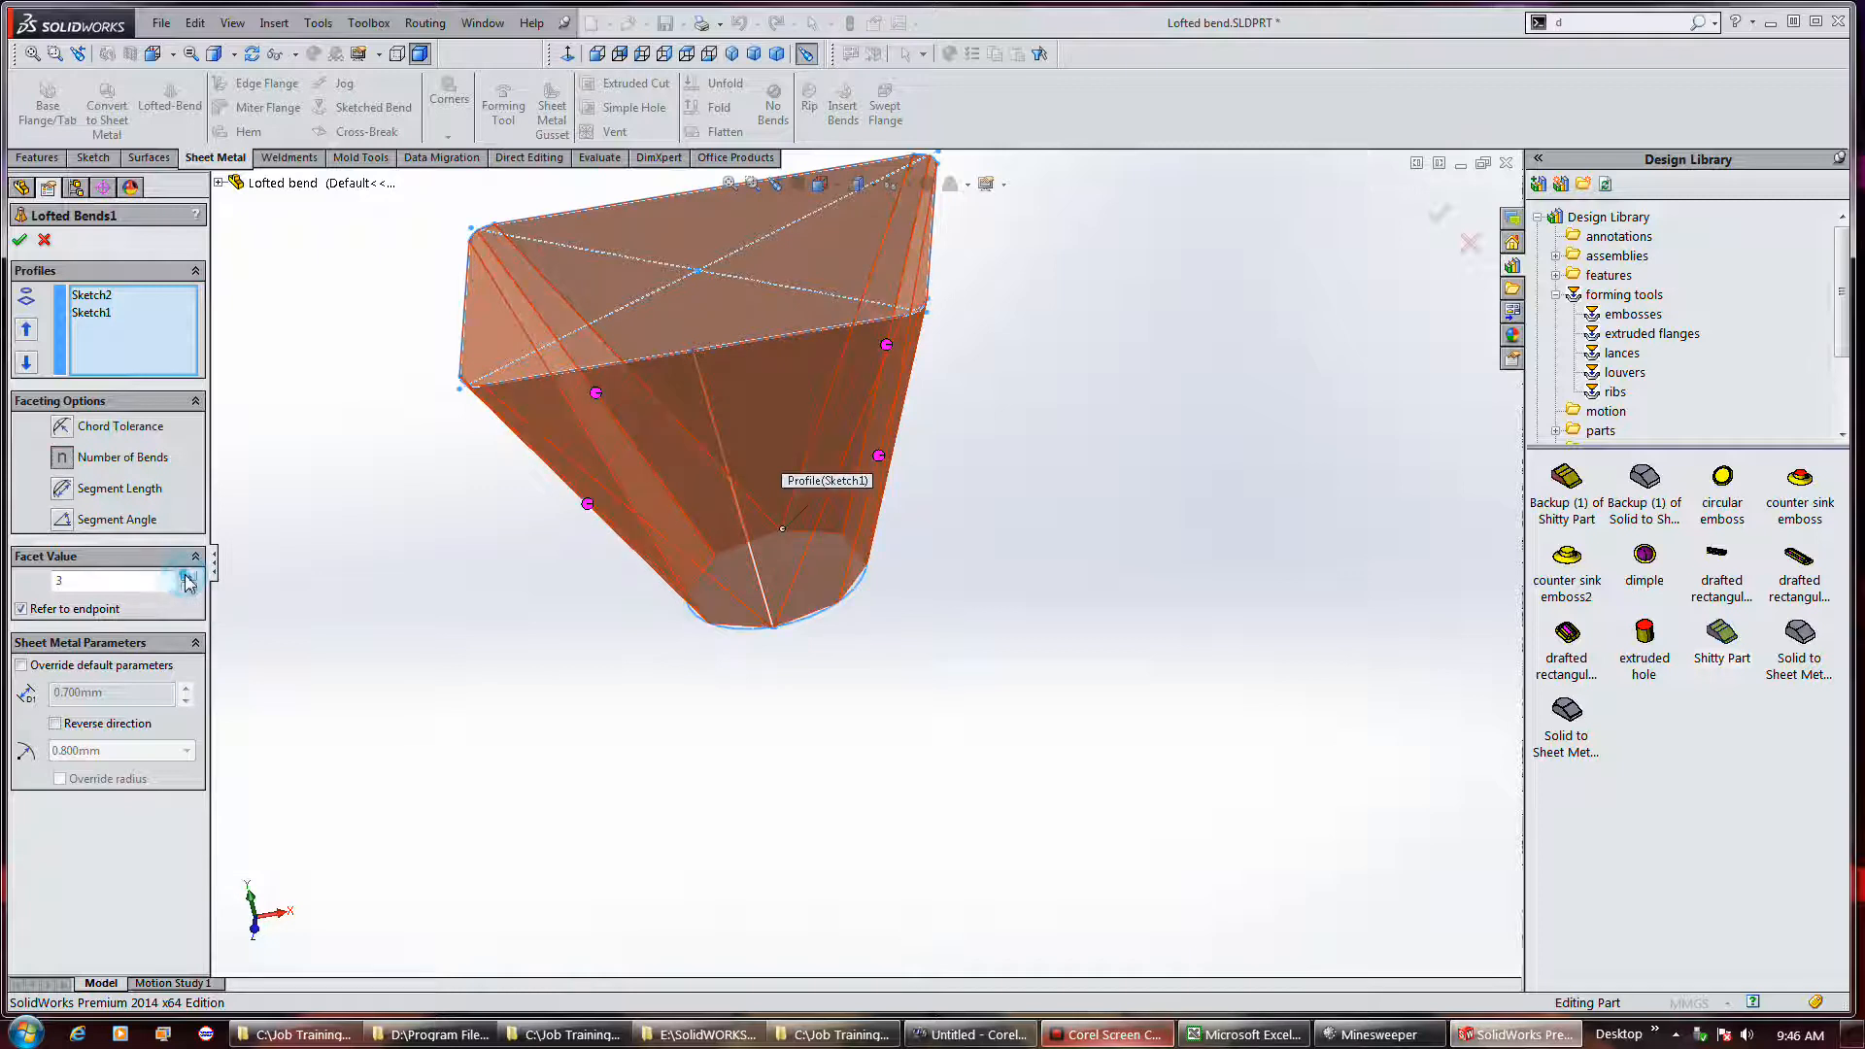
pyautogui.click(21, 241)
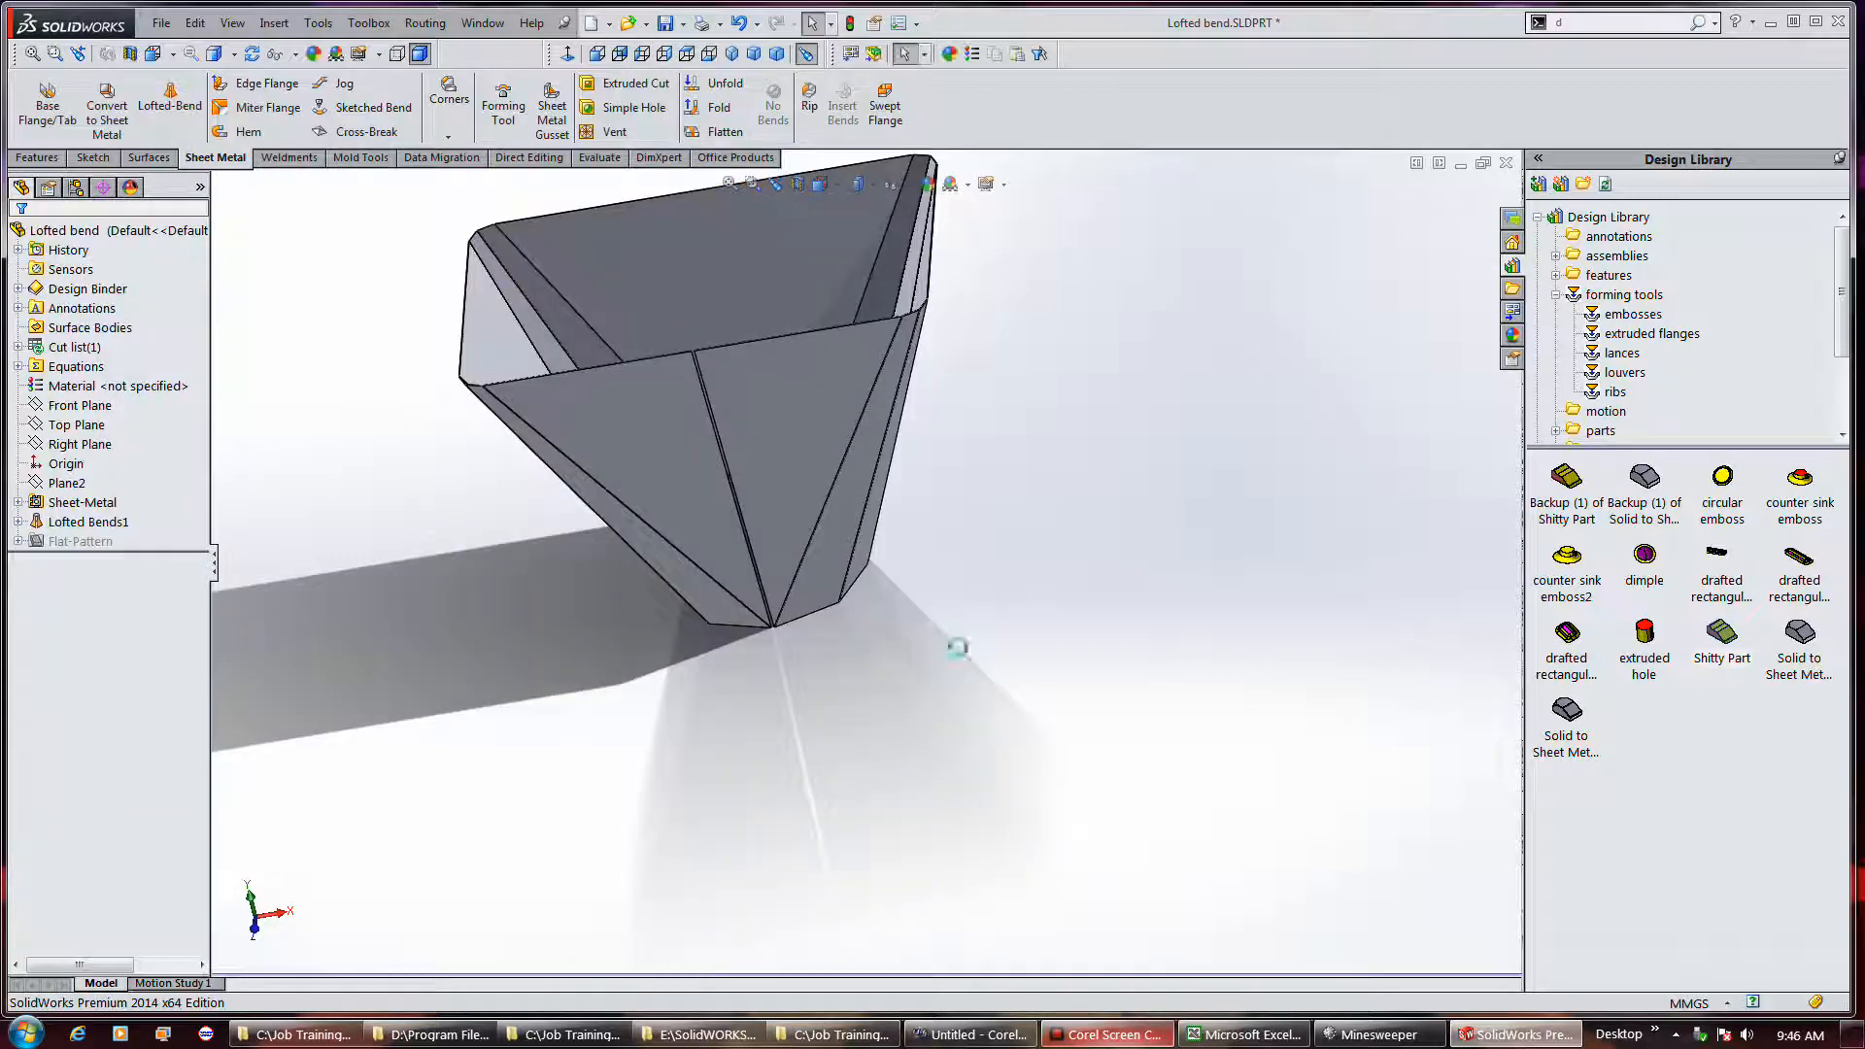
# Flatten the part to examine its coarser bend lines, and return it to the folded state
pyautogui.moveTo(989, 658)
pyautogui.mouseDown(button='middle')
pyautogui.moveTo(1008, 616)
pyautogui.moveTo(995, 629)
pyautogui.mouseUp(button='middle')
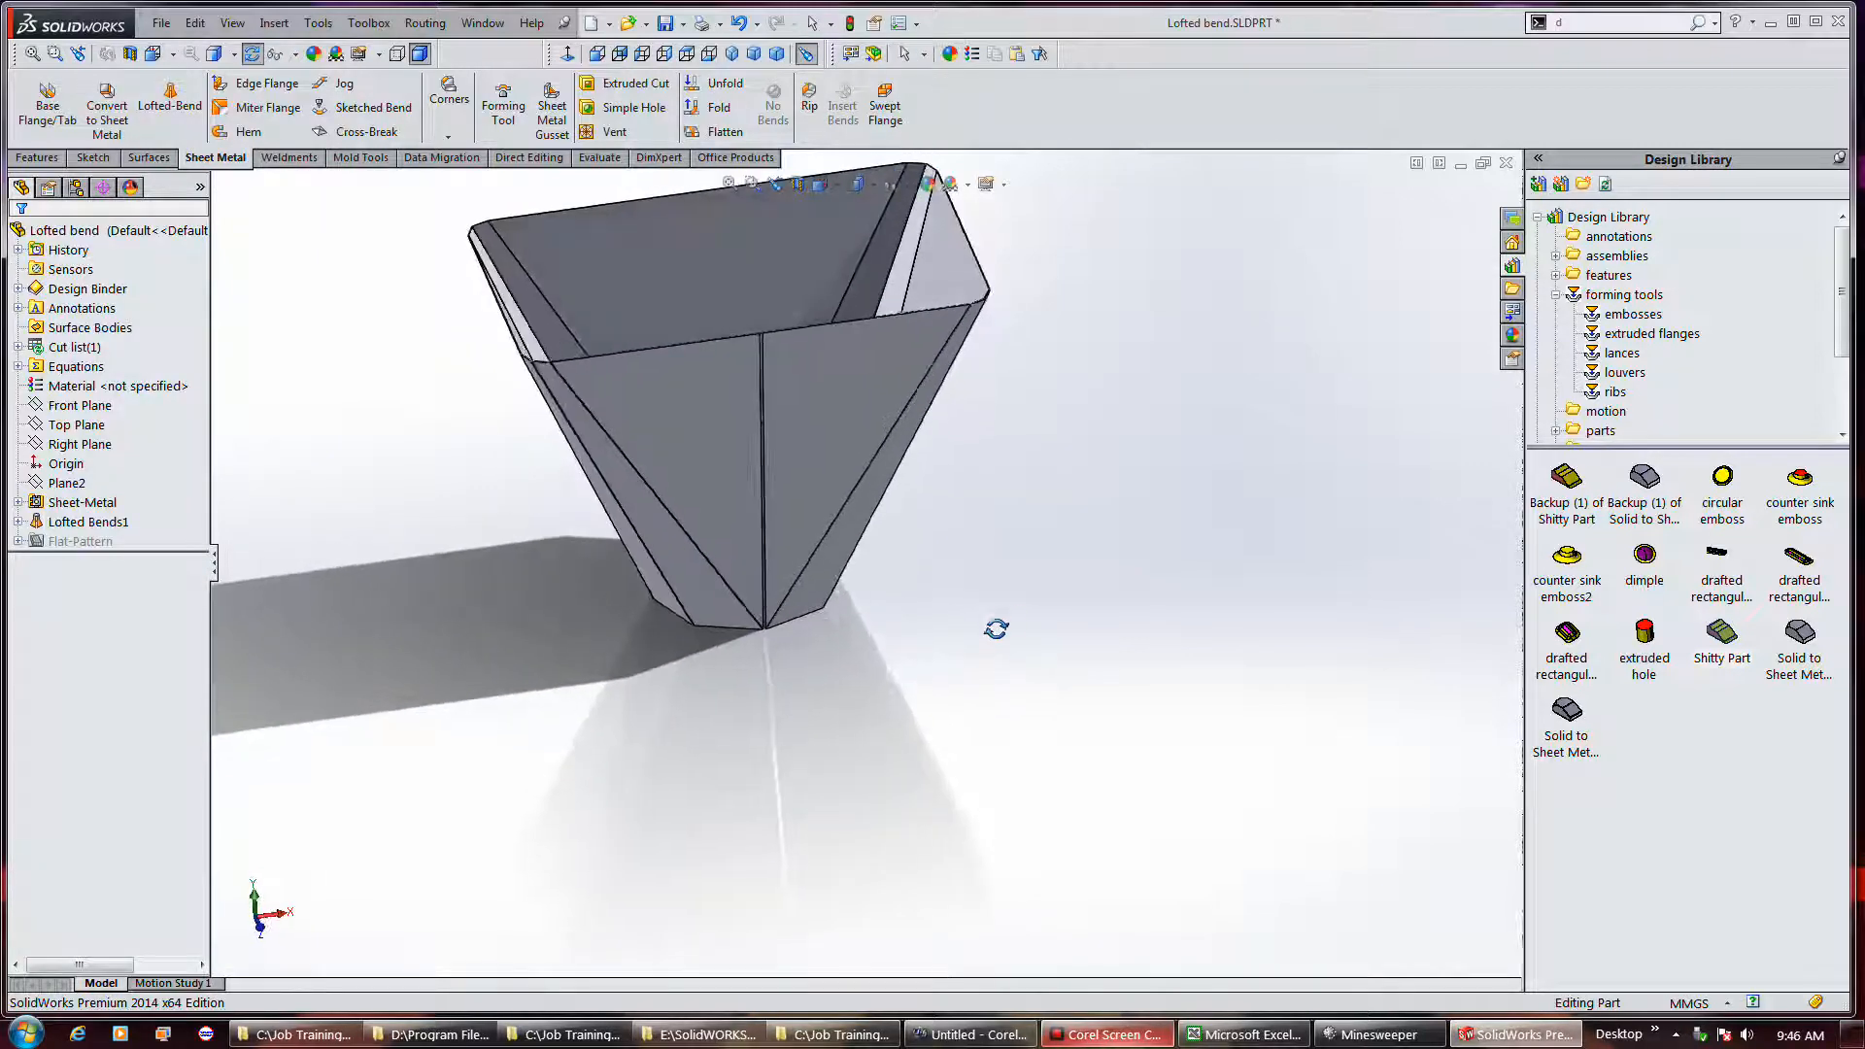
pyautogui.click(743, 129)
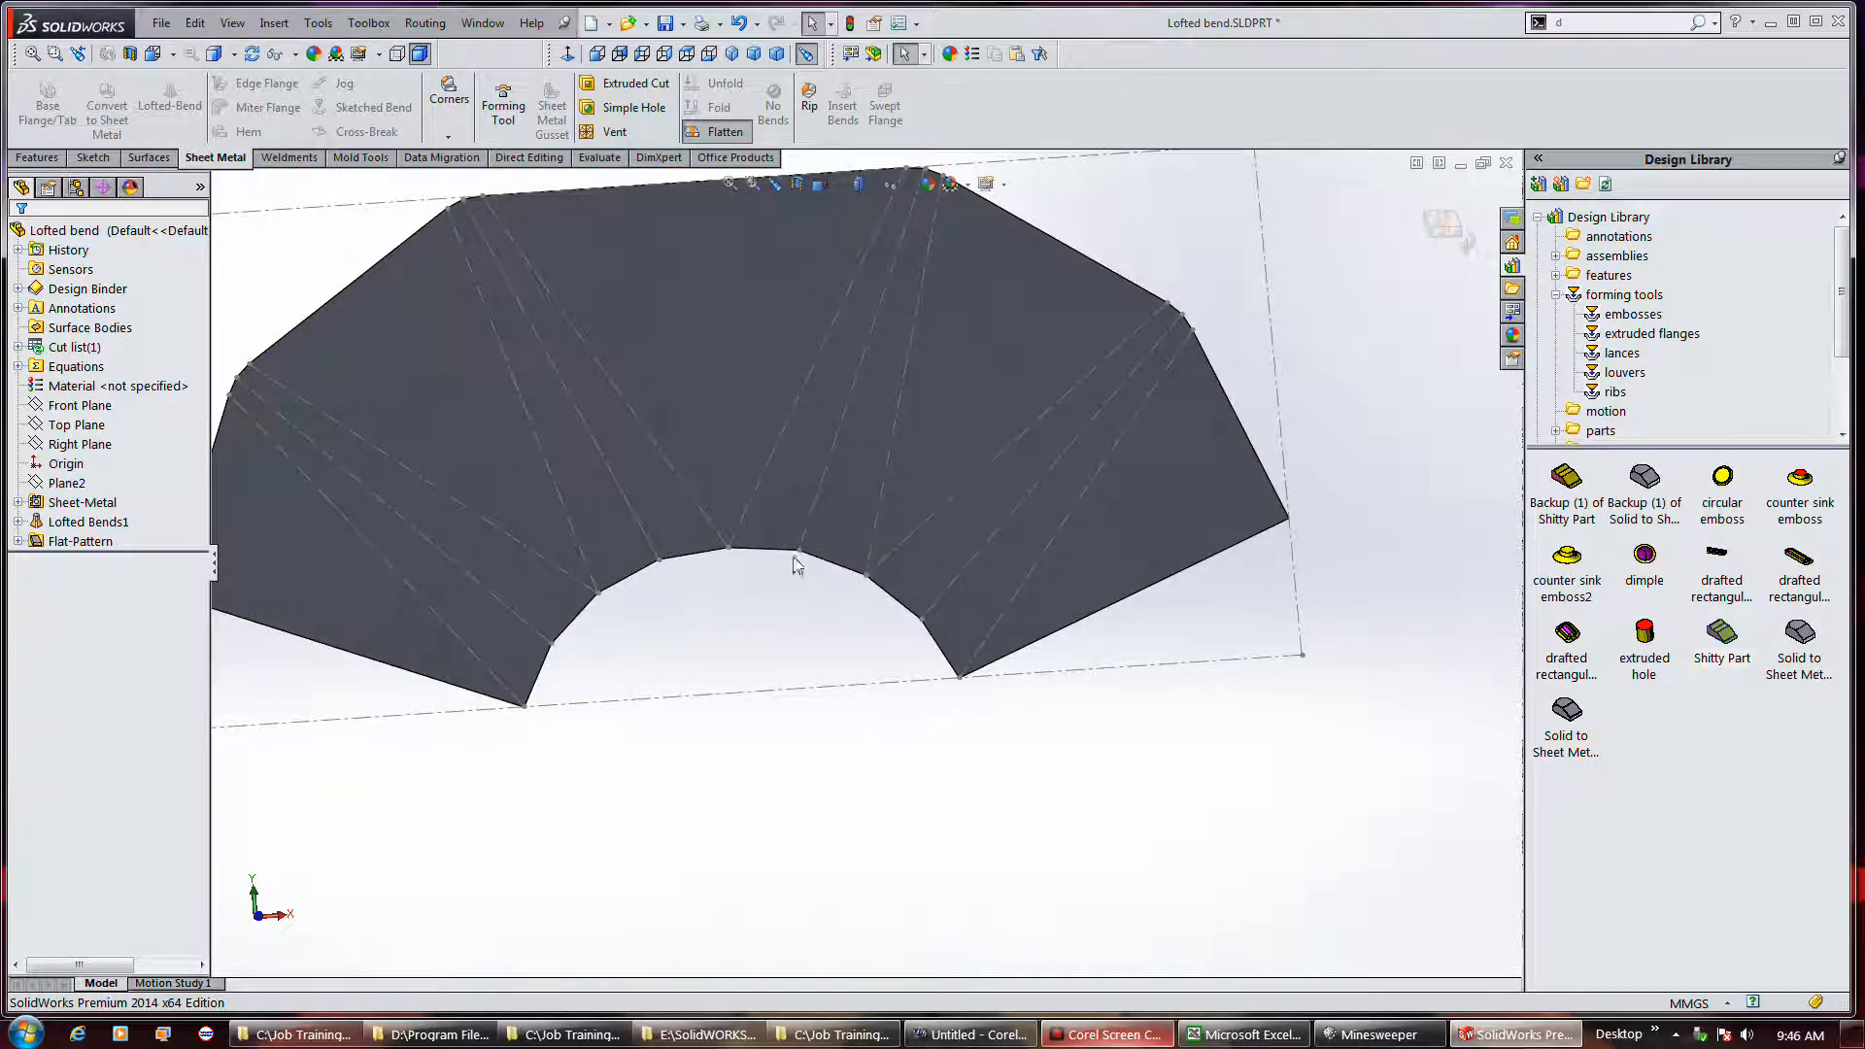
pyautogui.scroll(2, 766, 659)
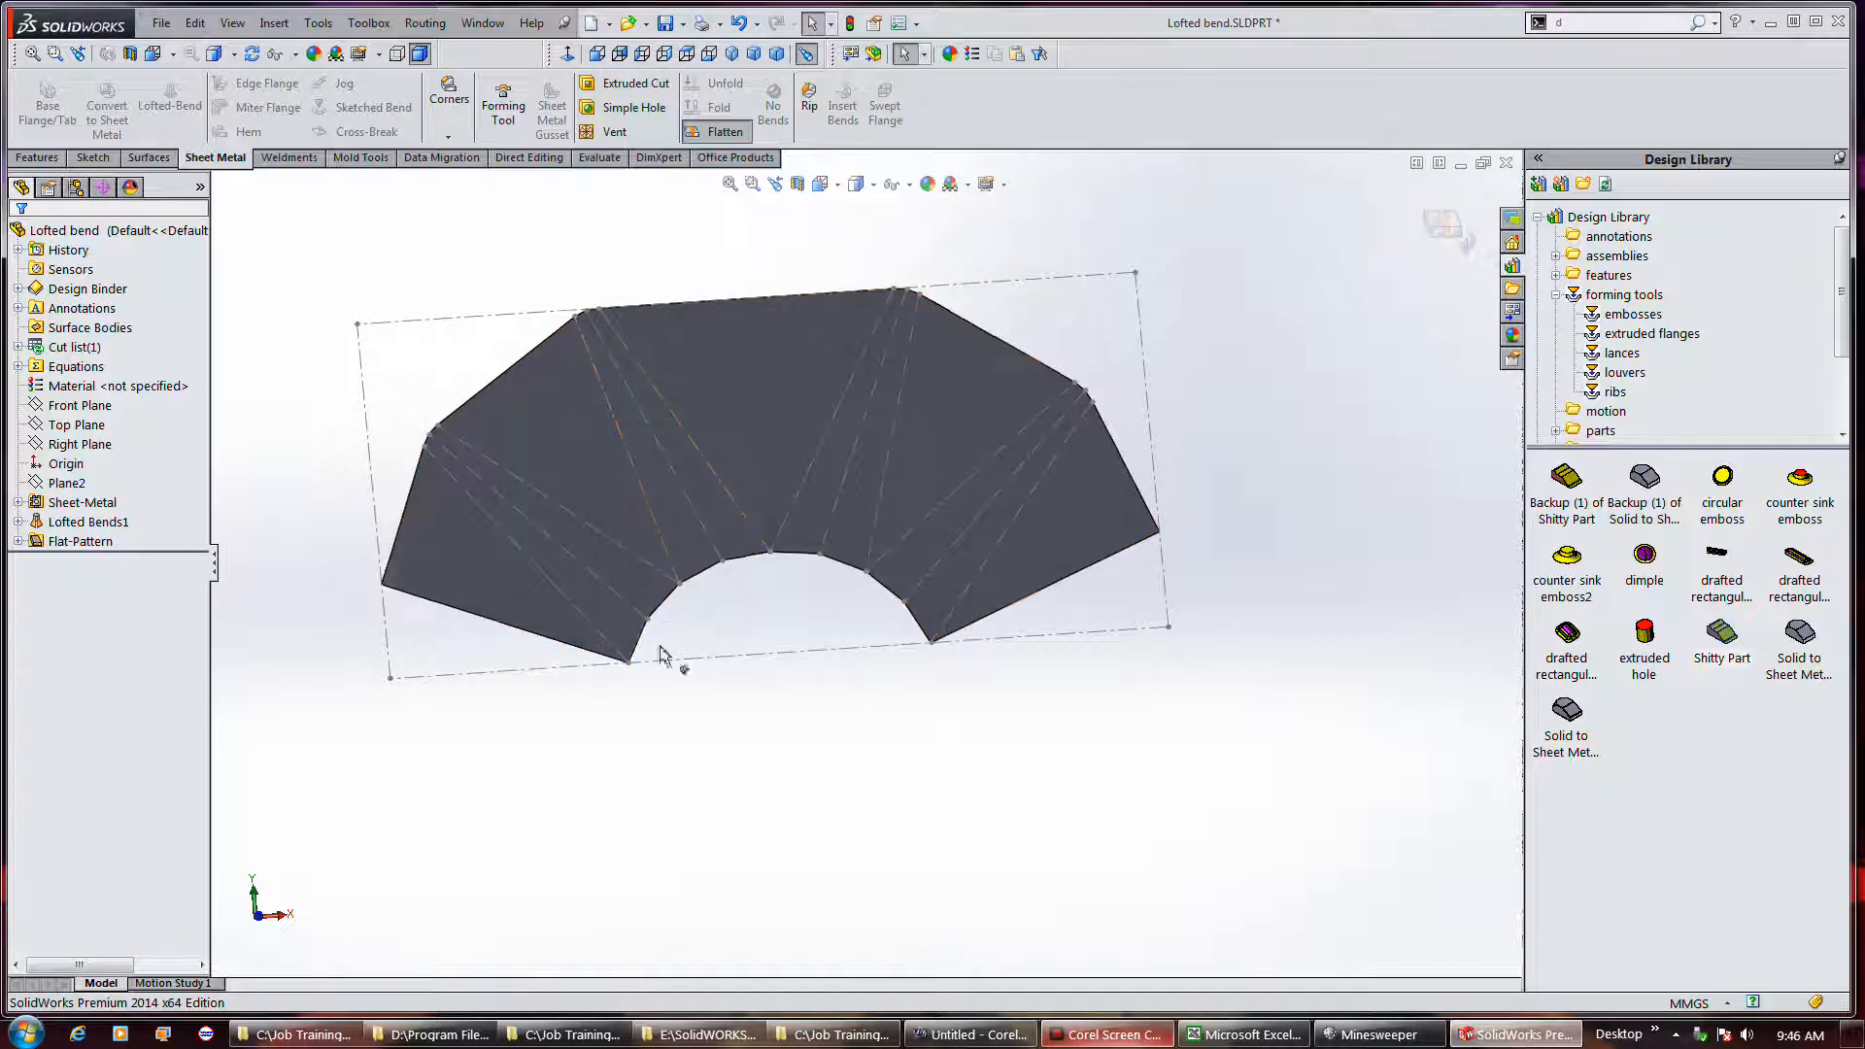
pyautogui.click(714, 134)
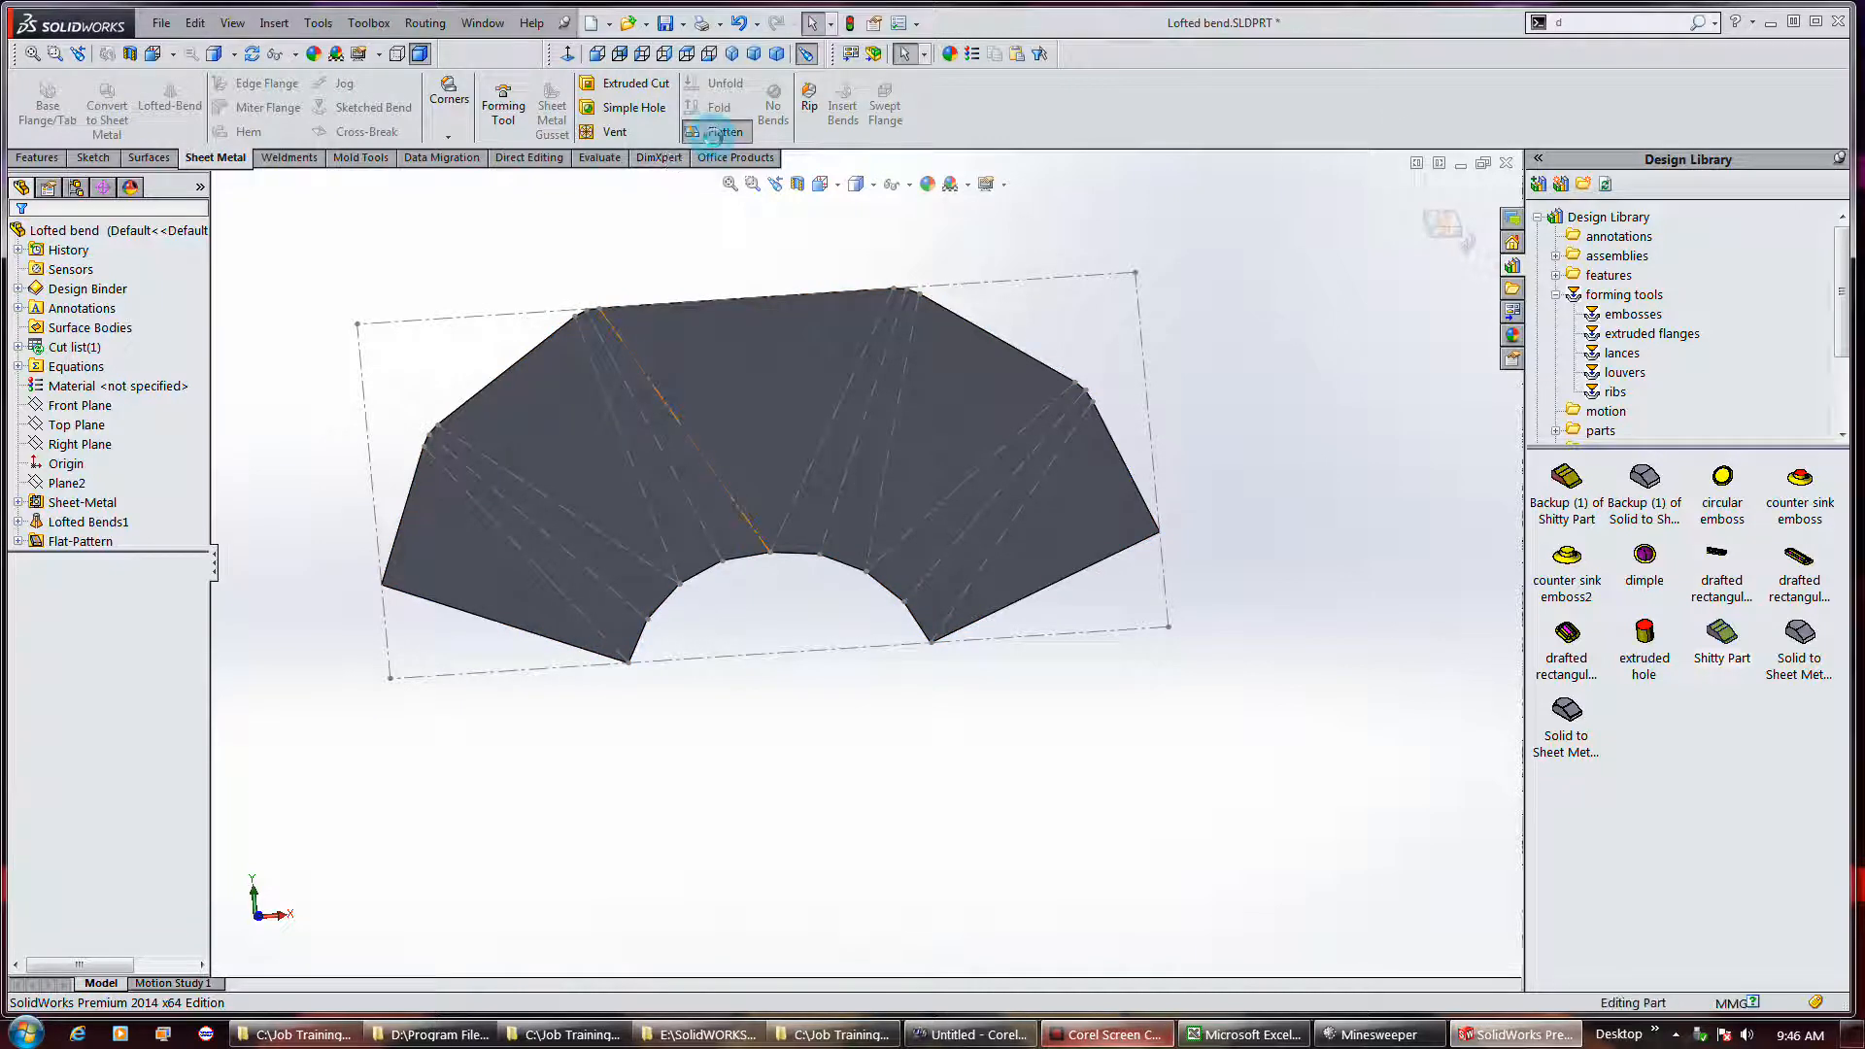
pyautogui.moveTo(904, 543); pyautogui.dragTo(895, 708, button='middle')
pyautogui.scroll(-5, 813, 428)
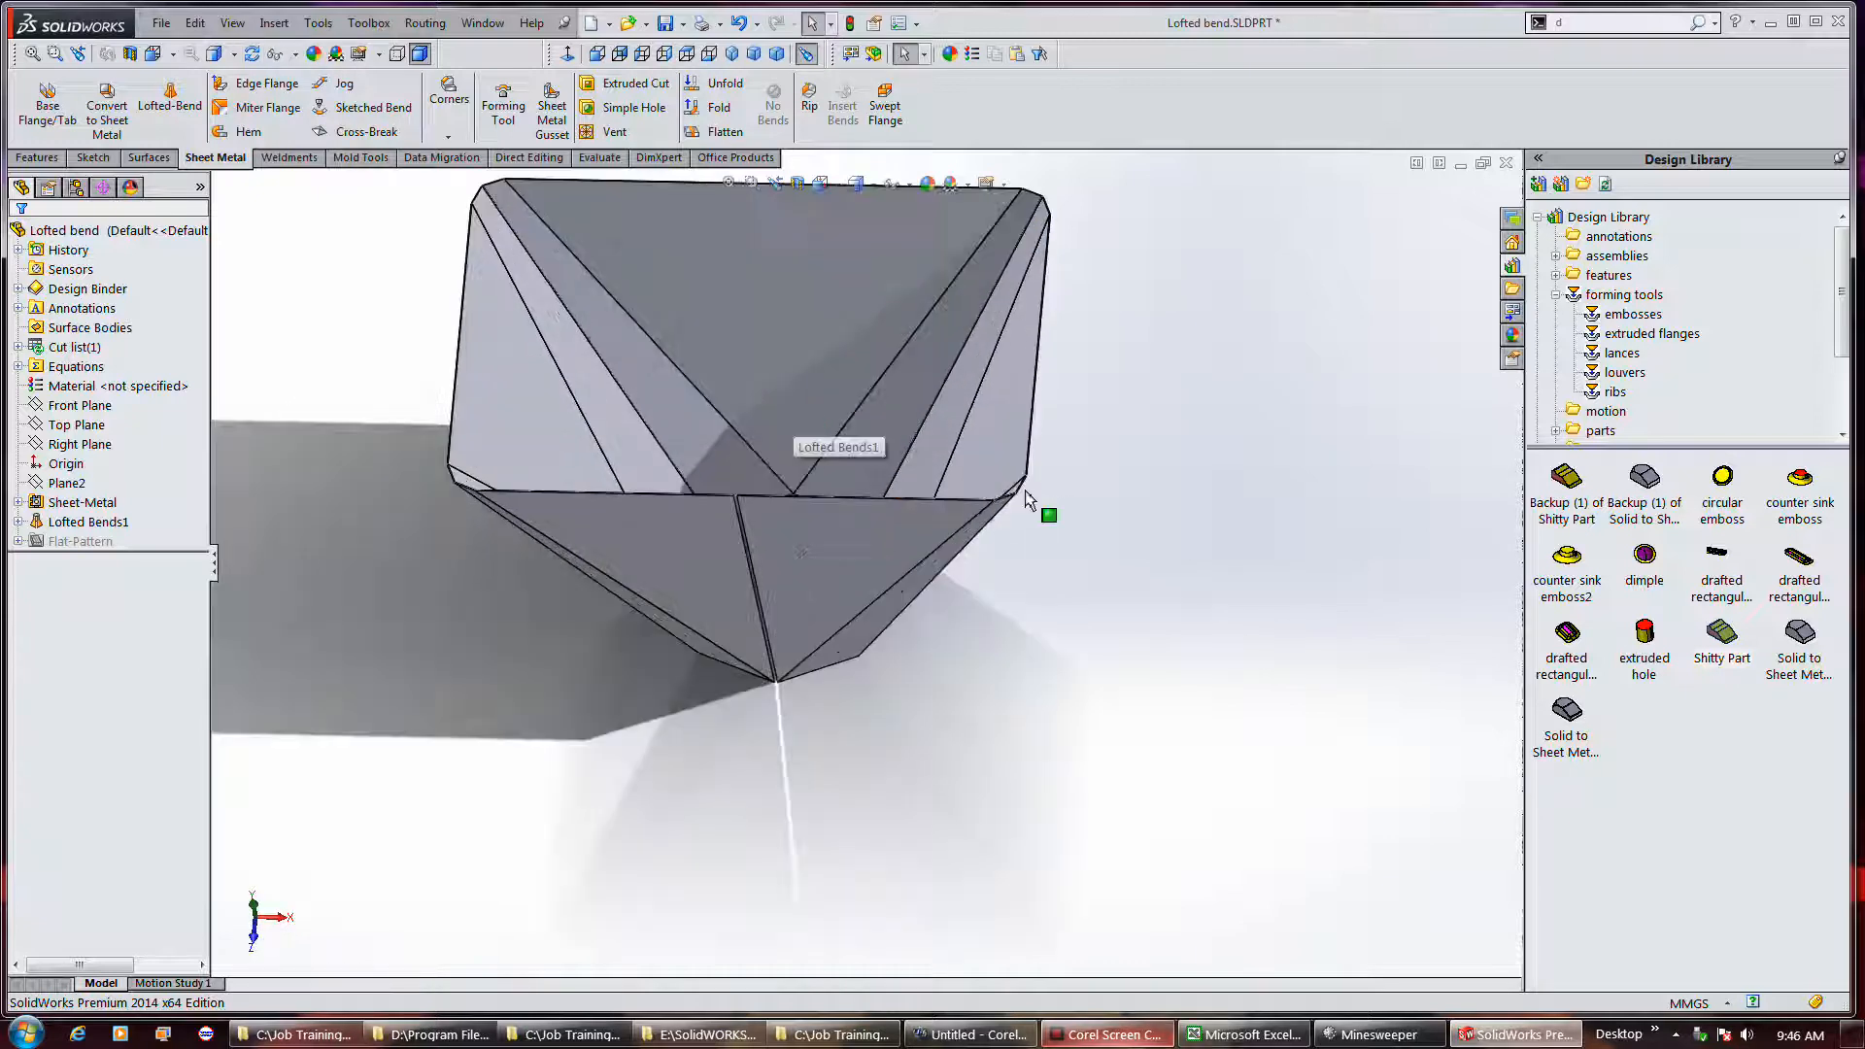
pyautogui.moveTo(924, 474); pyautogui.dragTo(1045, 554, button='middle')
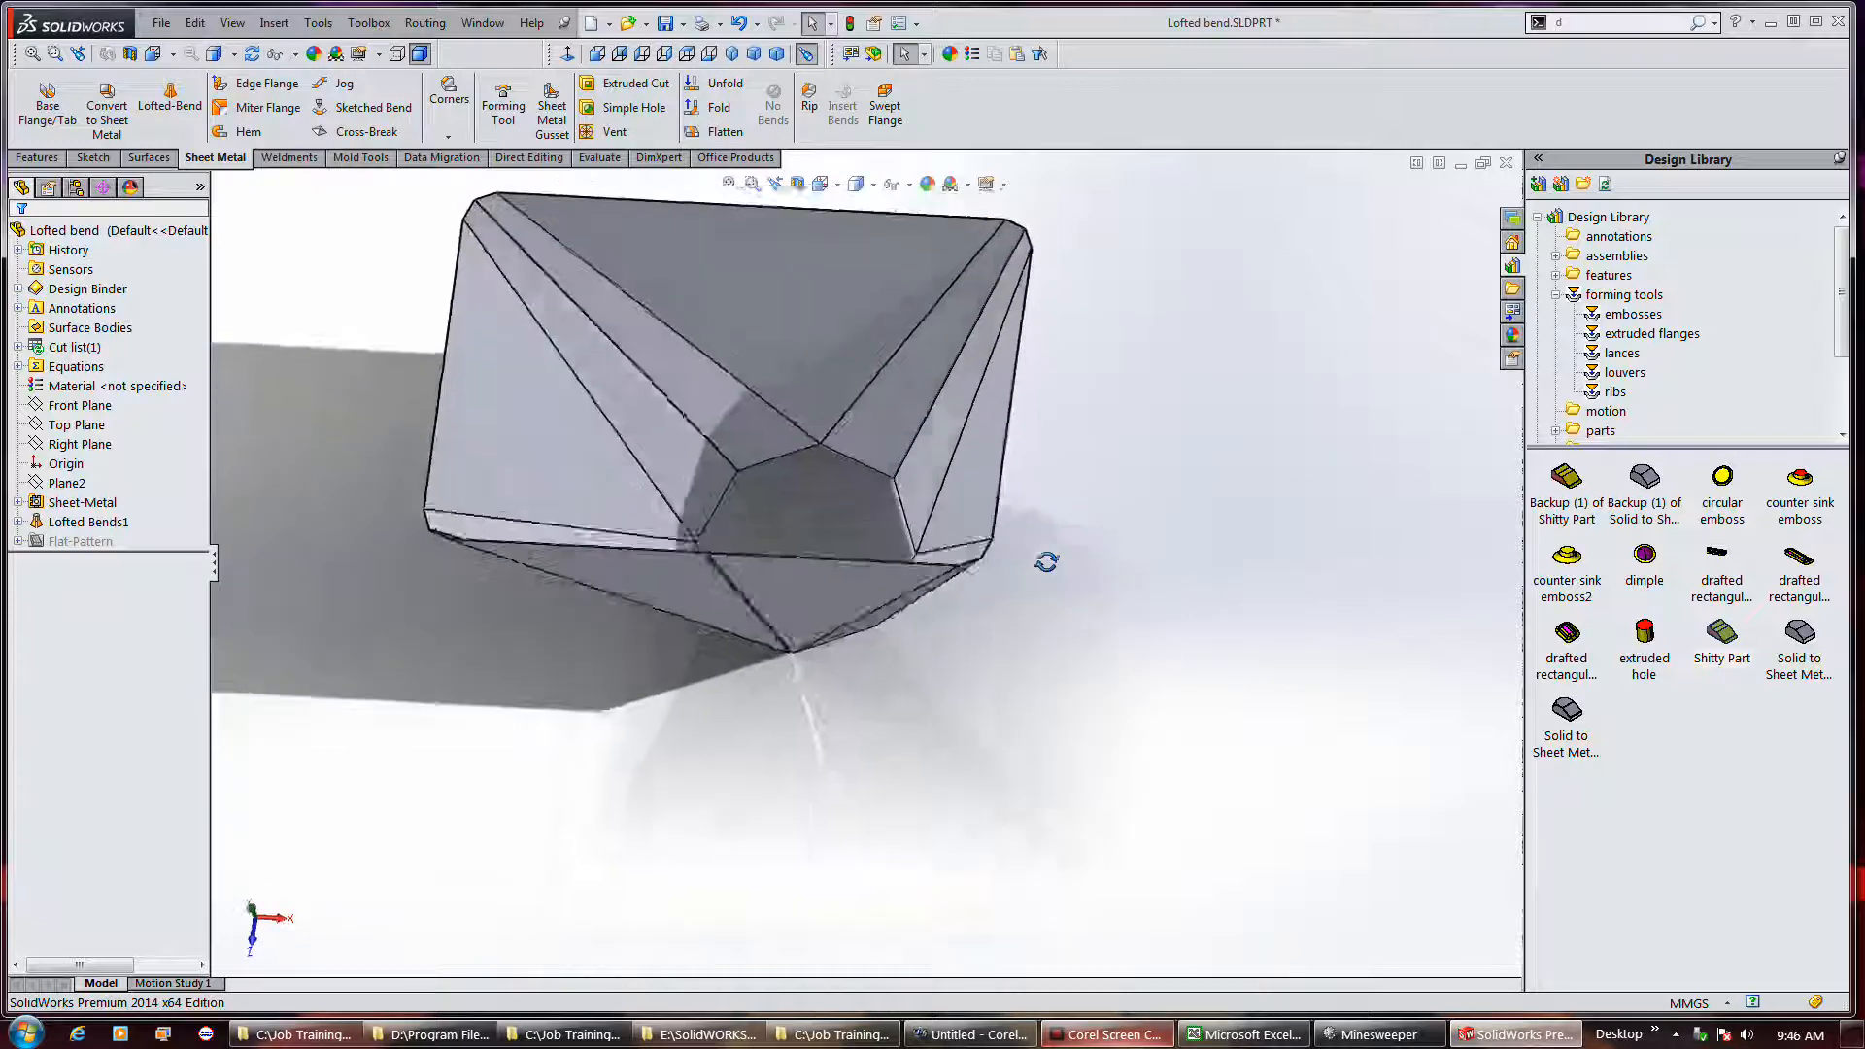
# Save the coarser version as a separate part file named "Lofted bend 2"
pyautogui.click(685, 24)
pyautogui.click(684, 71)
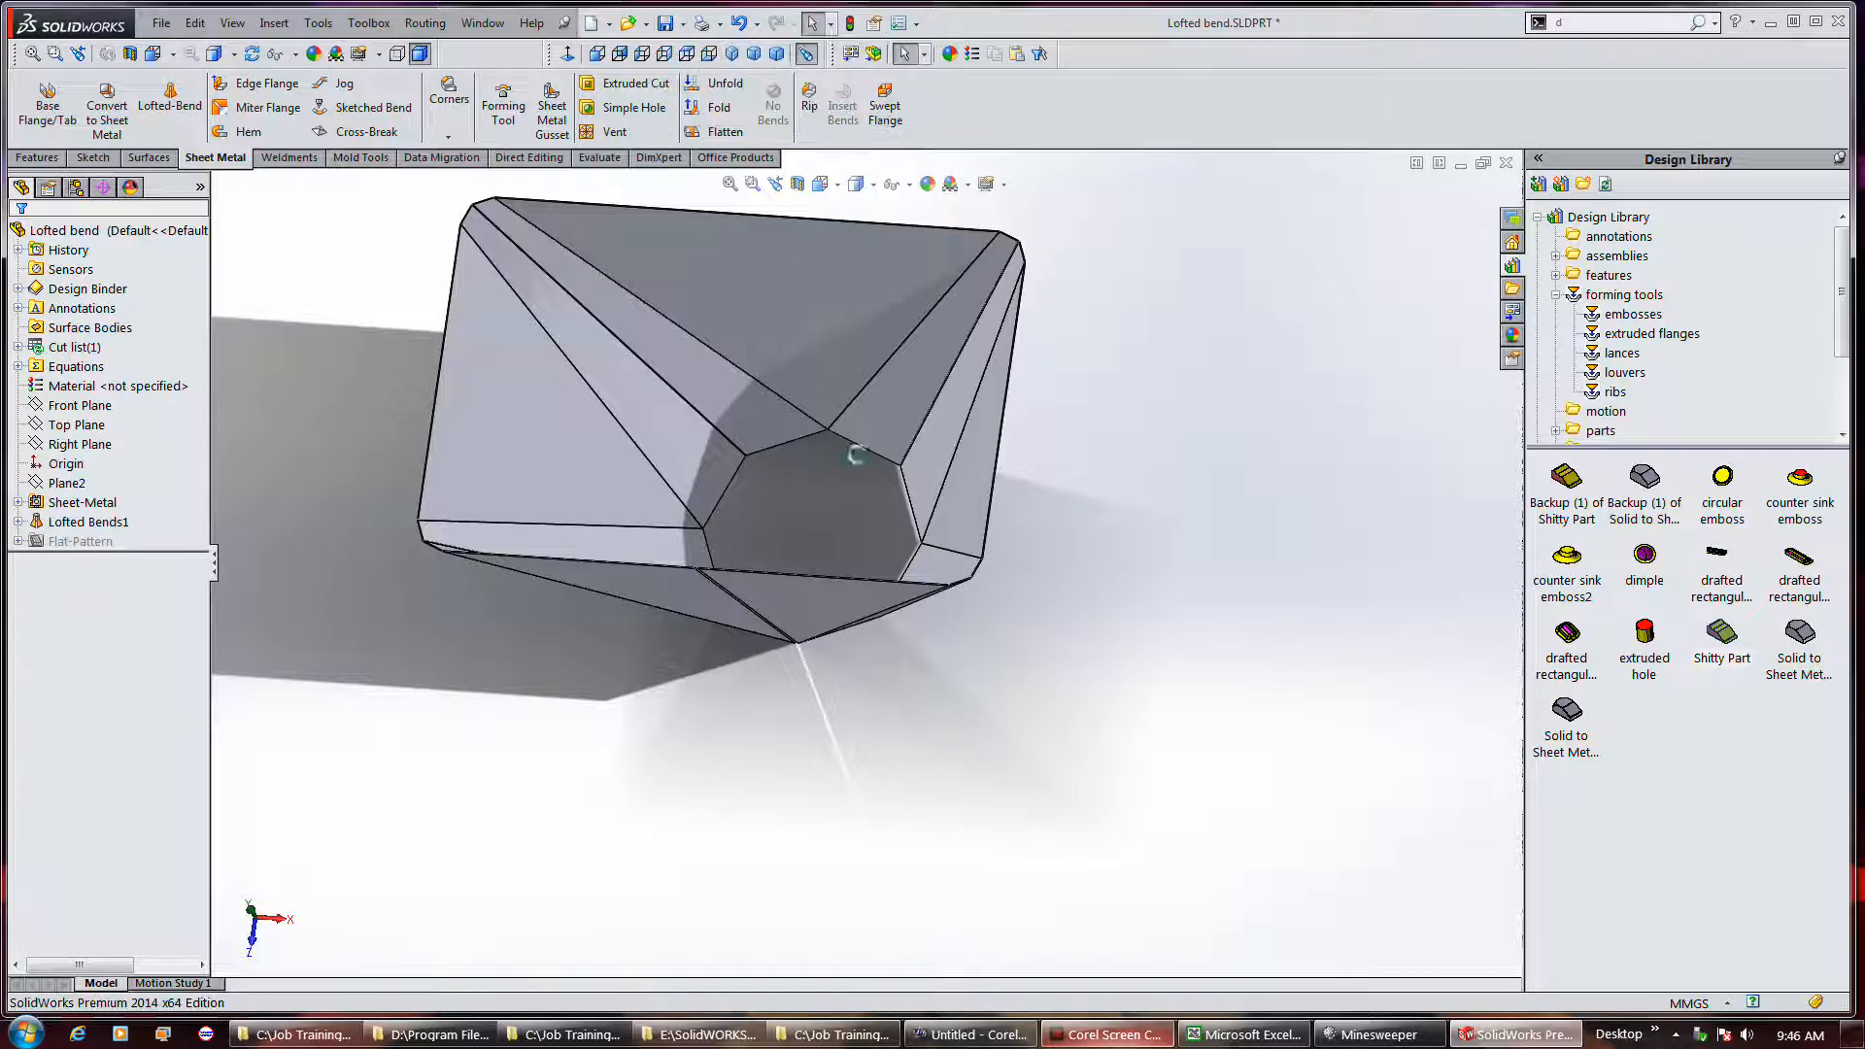
pyautogui.click(813, 622)
pyautogui.press('Return')
pyautogui.moveTo(1053, 637); pyautogui.dragTo(1068, 525, button='middle')
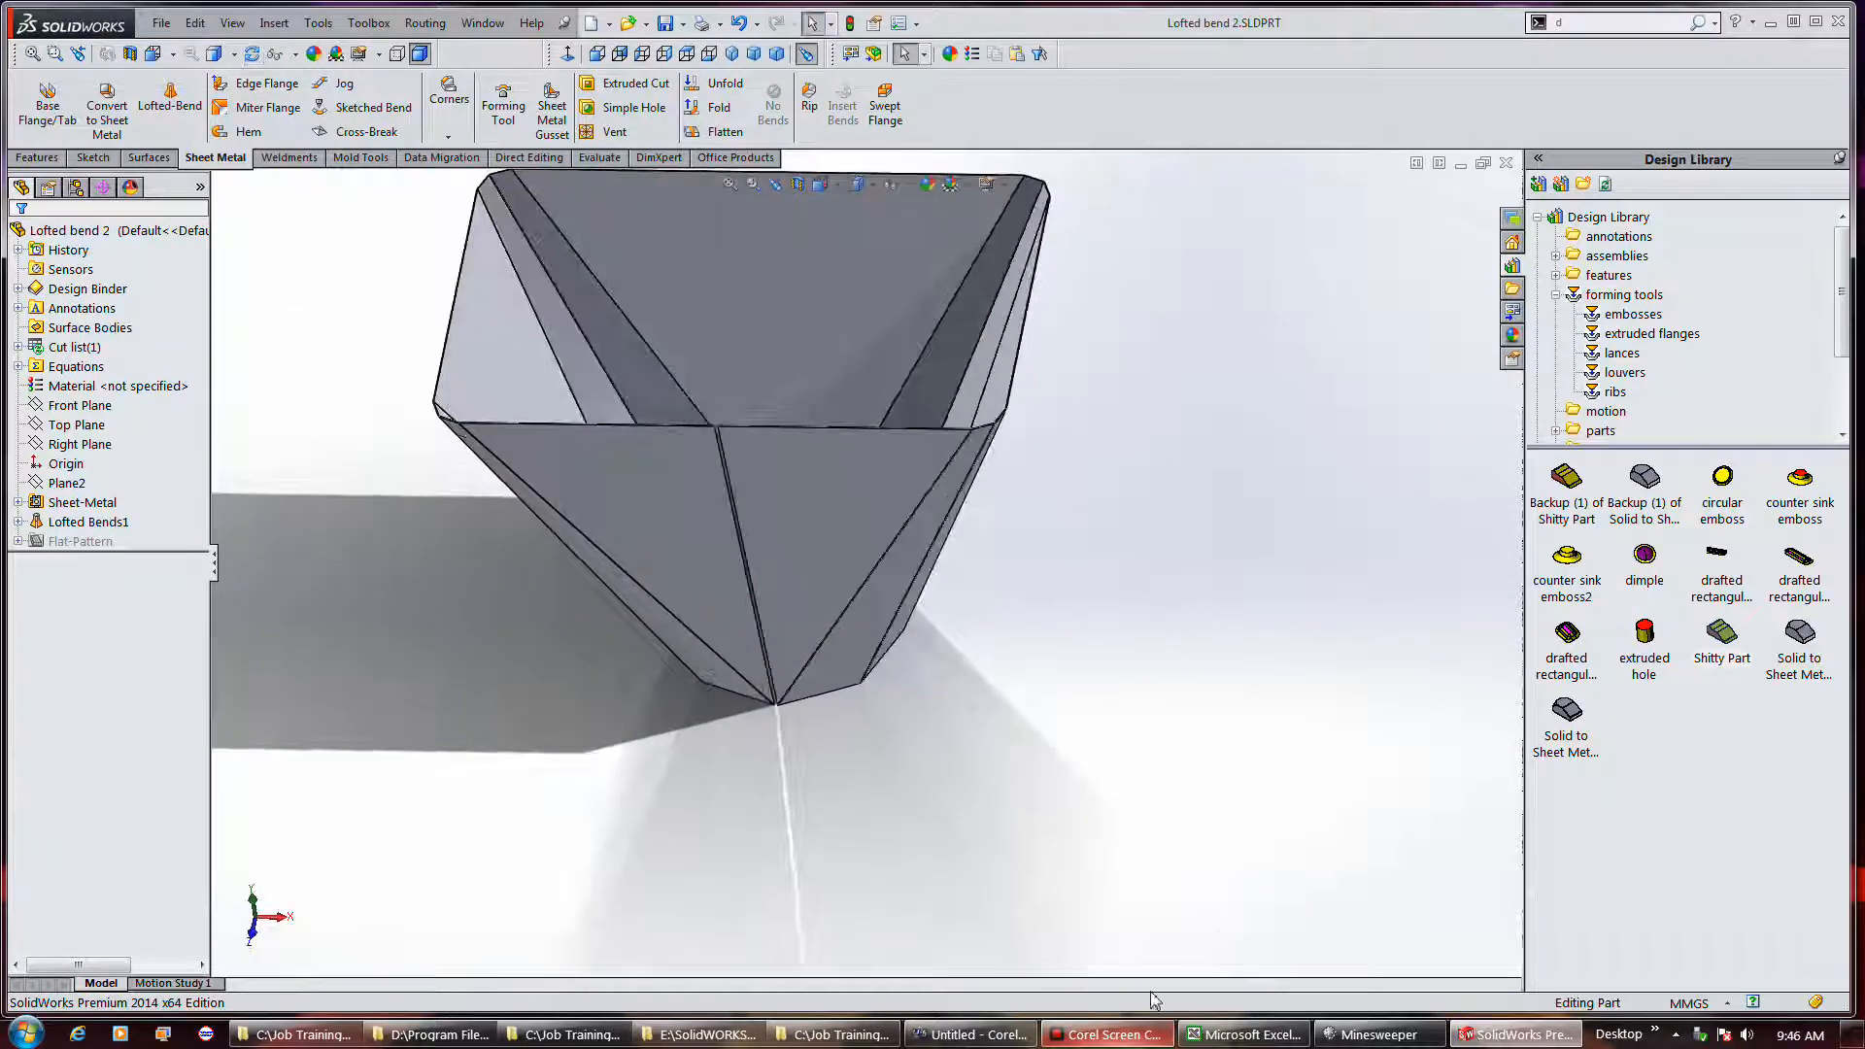